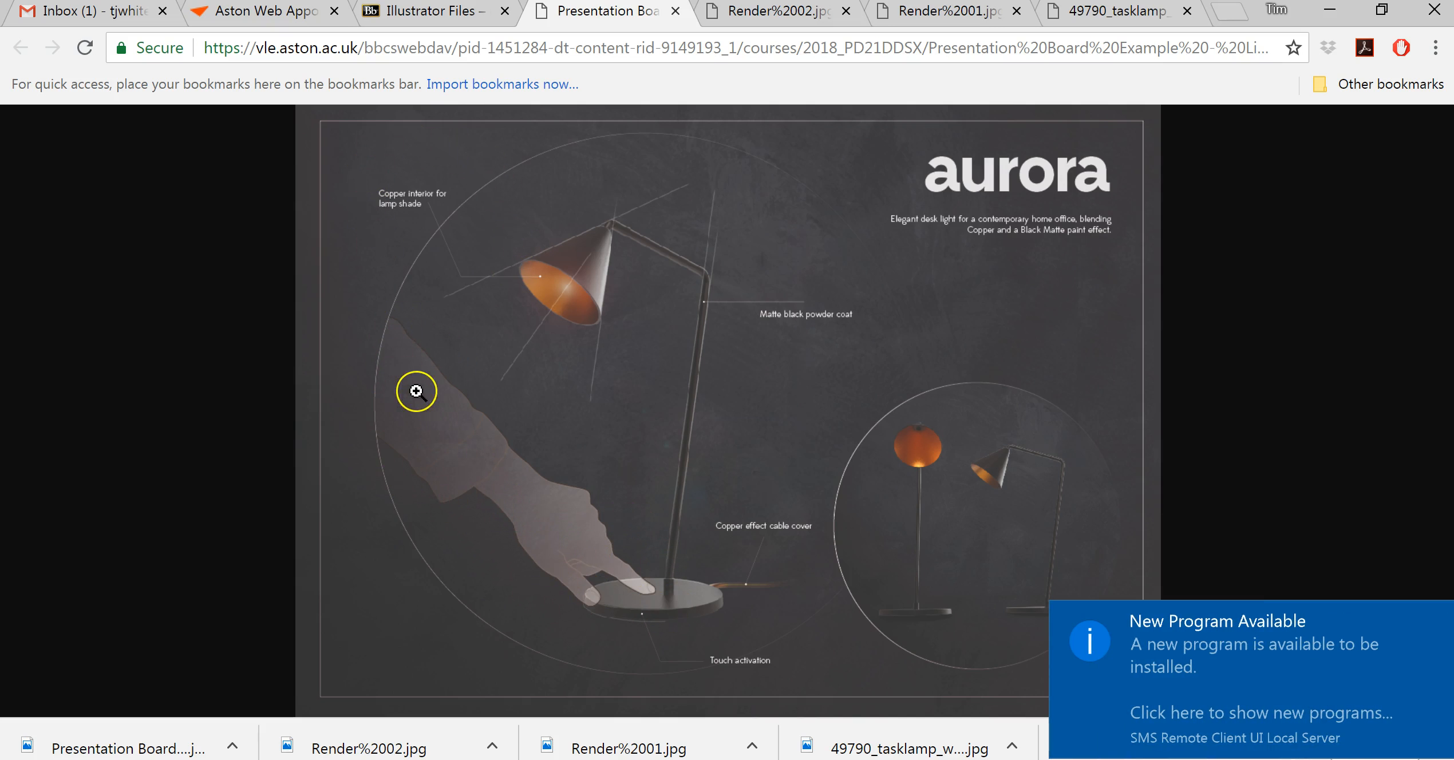
Step: Dismiss the program notification, minimize the browser and bring the blank landscape artboard into view in Illustrator
left_click(1425, 617)
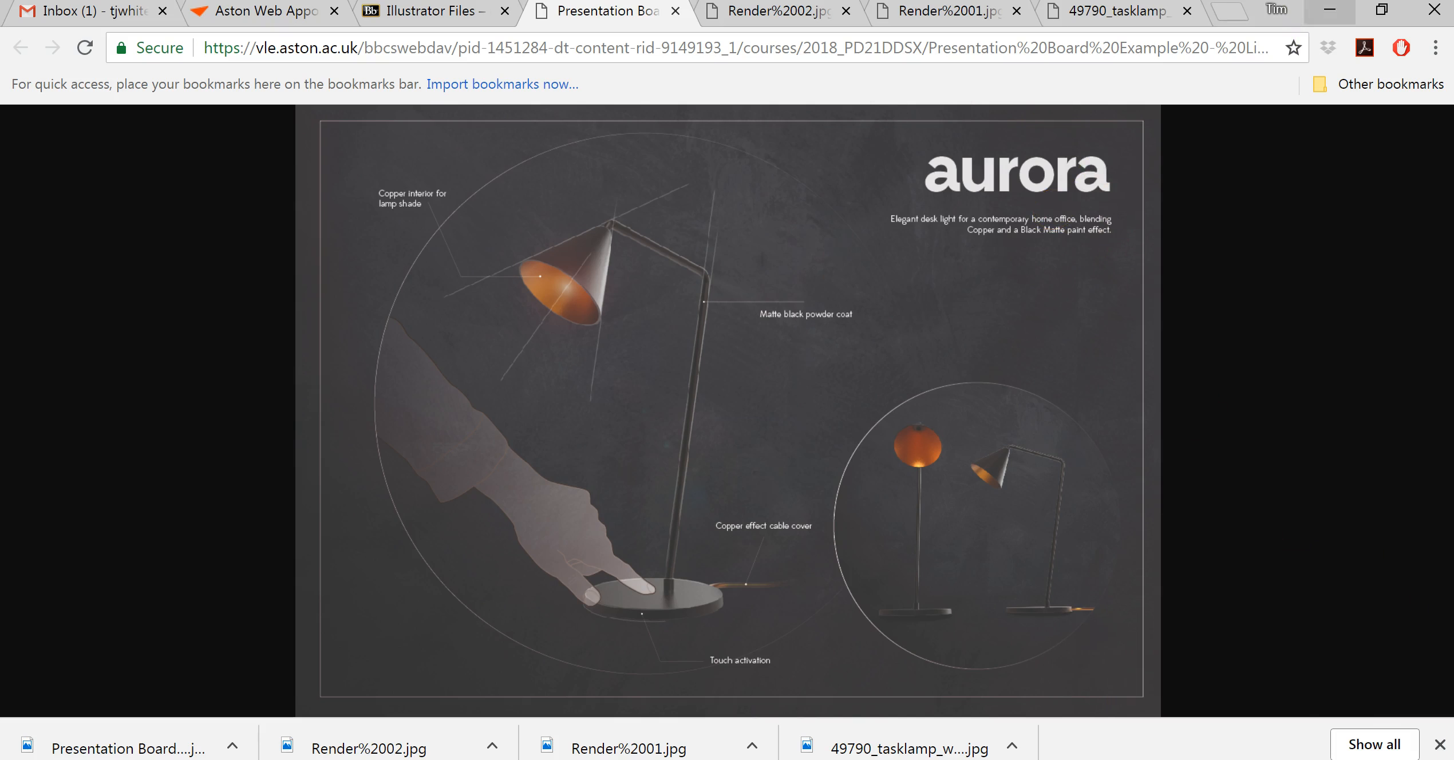
left_click(1329, 12)
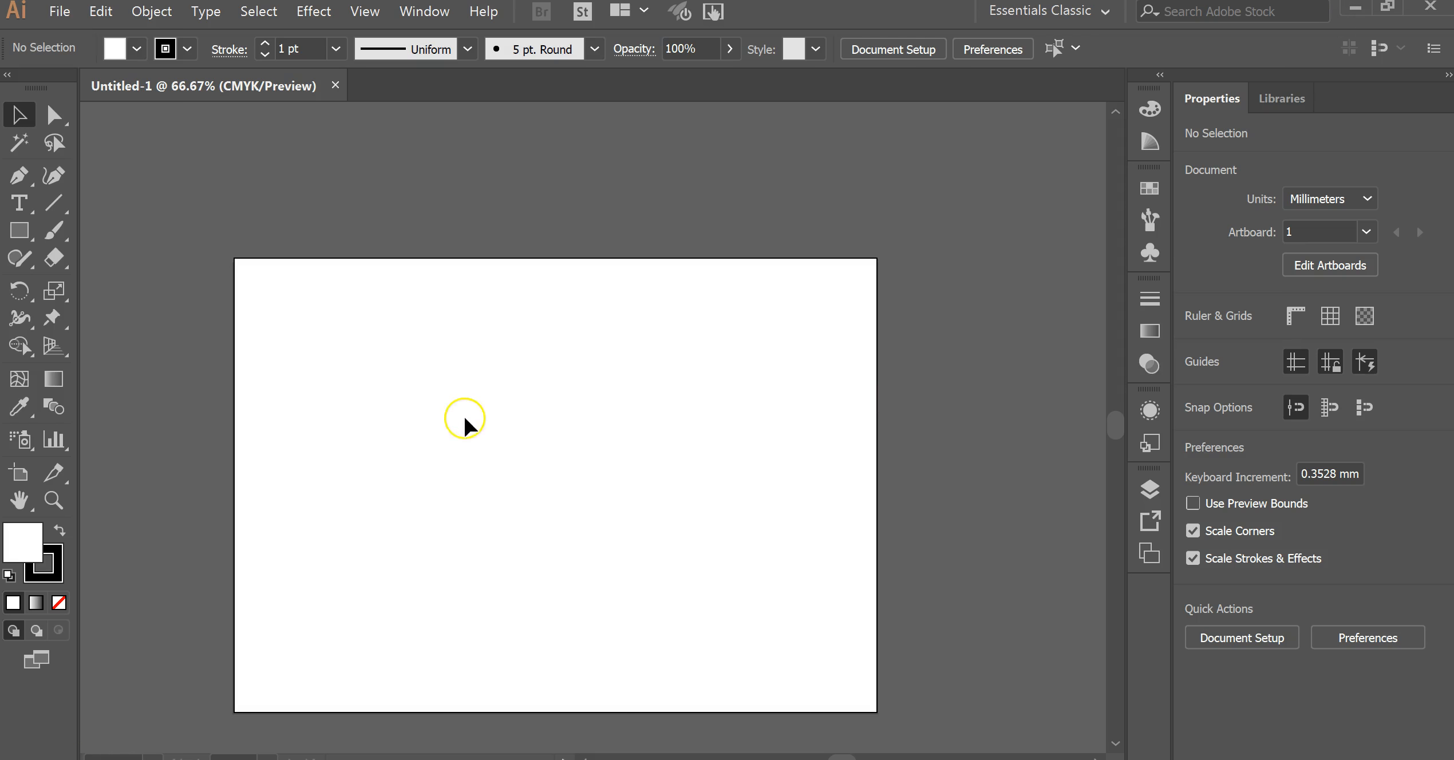
left_click_drag(468, 429, 573, 354)
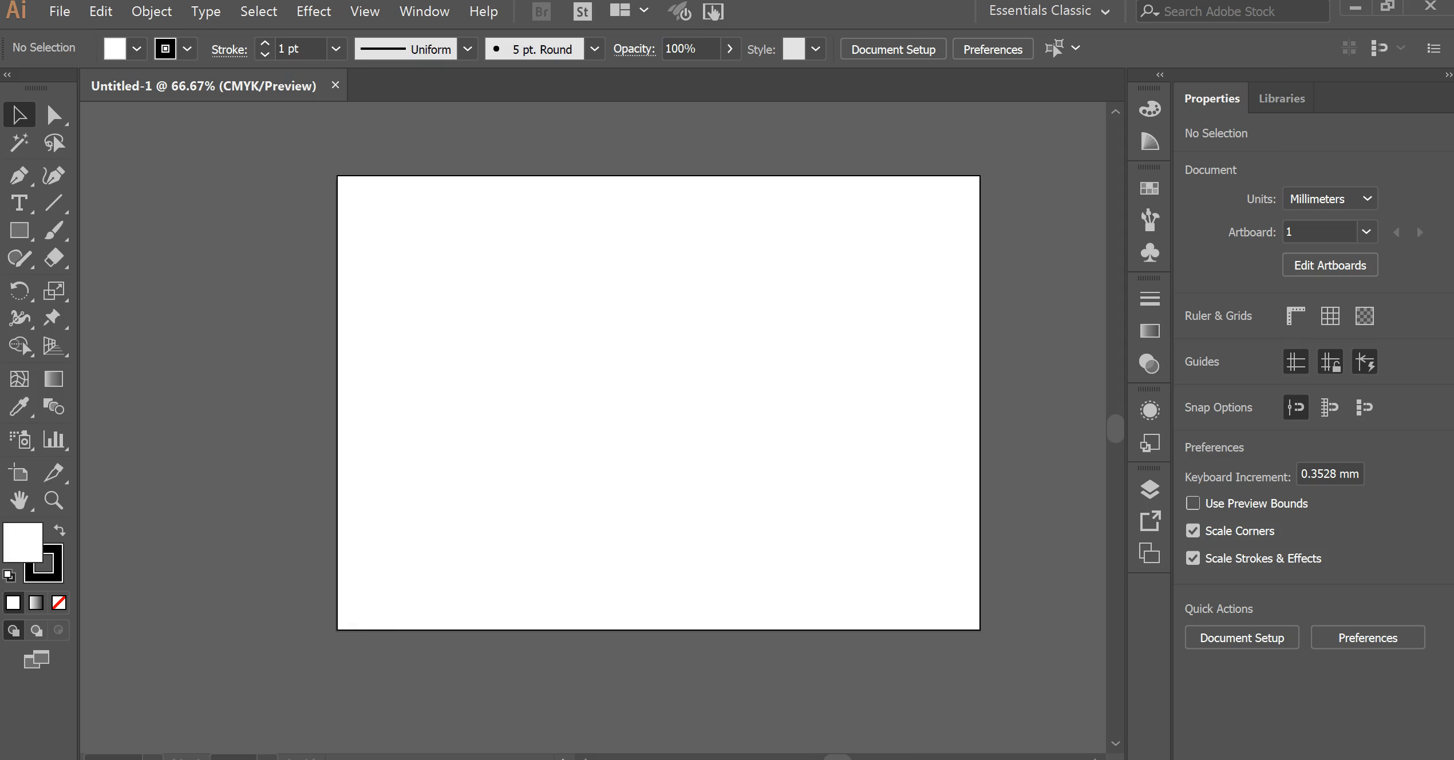
Step: Place 49790_tasklamp_white_base_touch.jpg from the desktop's Illustrator folder into the Untitled-1 document as a linked image
mouse_move(249, 759)
left_click(156, 731)
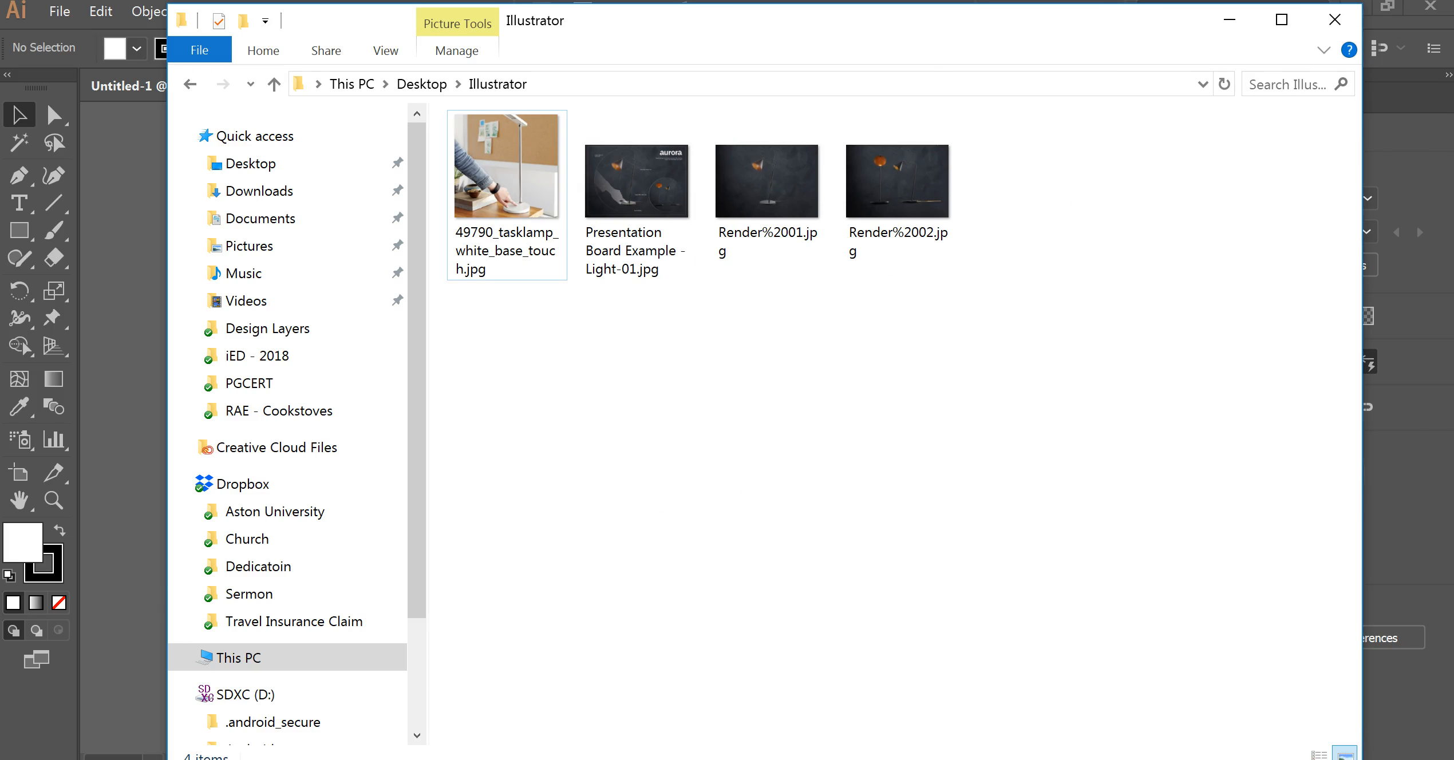
left_click_drag(617, 34, 997, 39)
left_click_drag(801, 166, 338, 332)
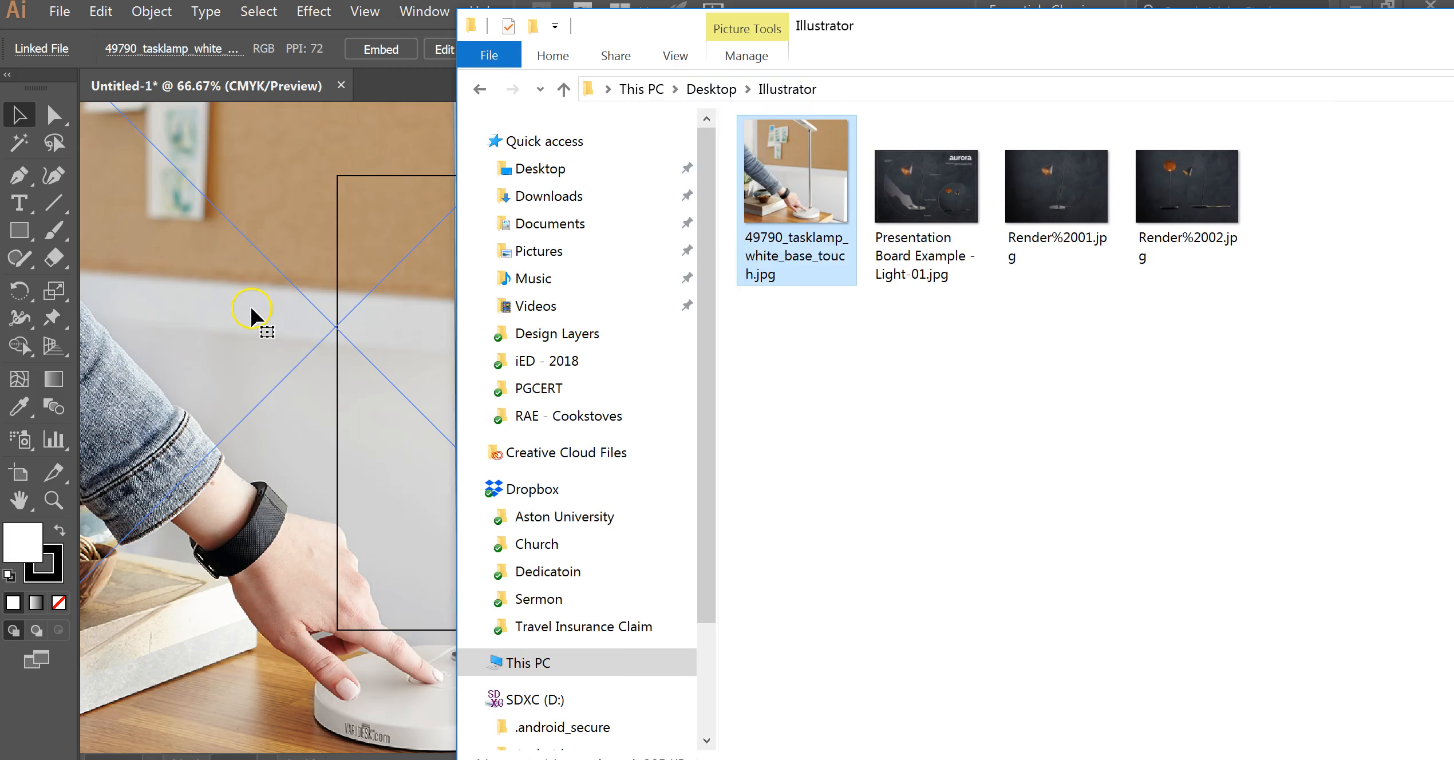
left_click(254, 308)
Step: Scale the placed task lamp photo proportionally to about 159 mm square and position it inside the artboard
left_click_drag(551, 260, 798, 339)
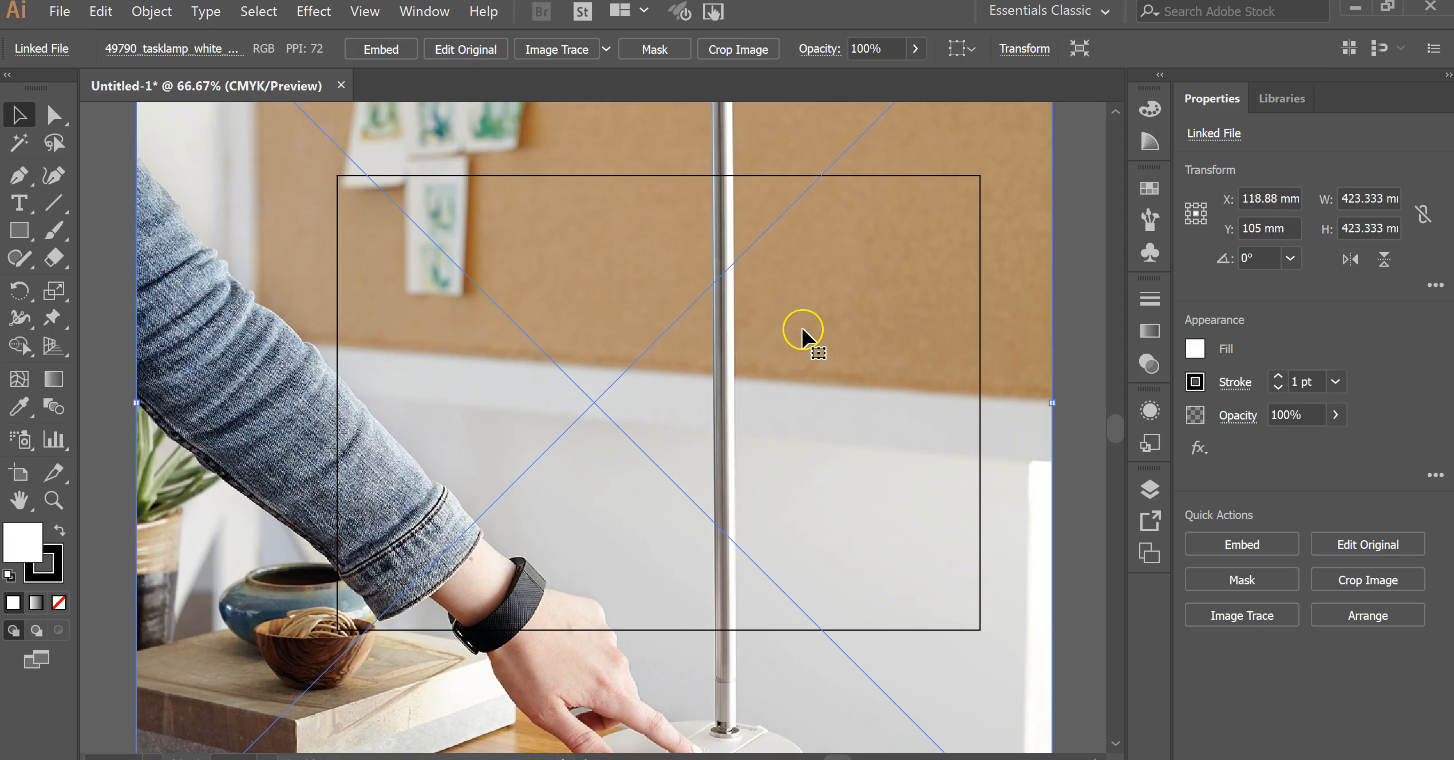
left_click_drag(470, 216, 564, 380)
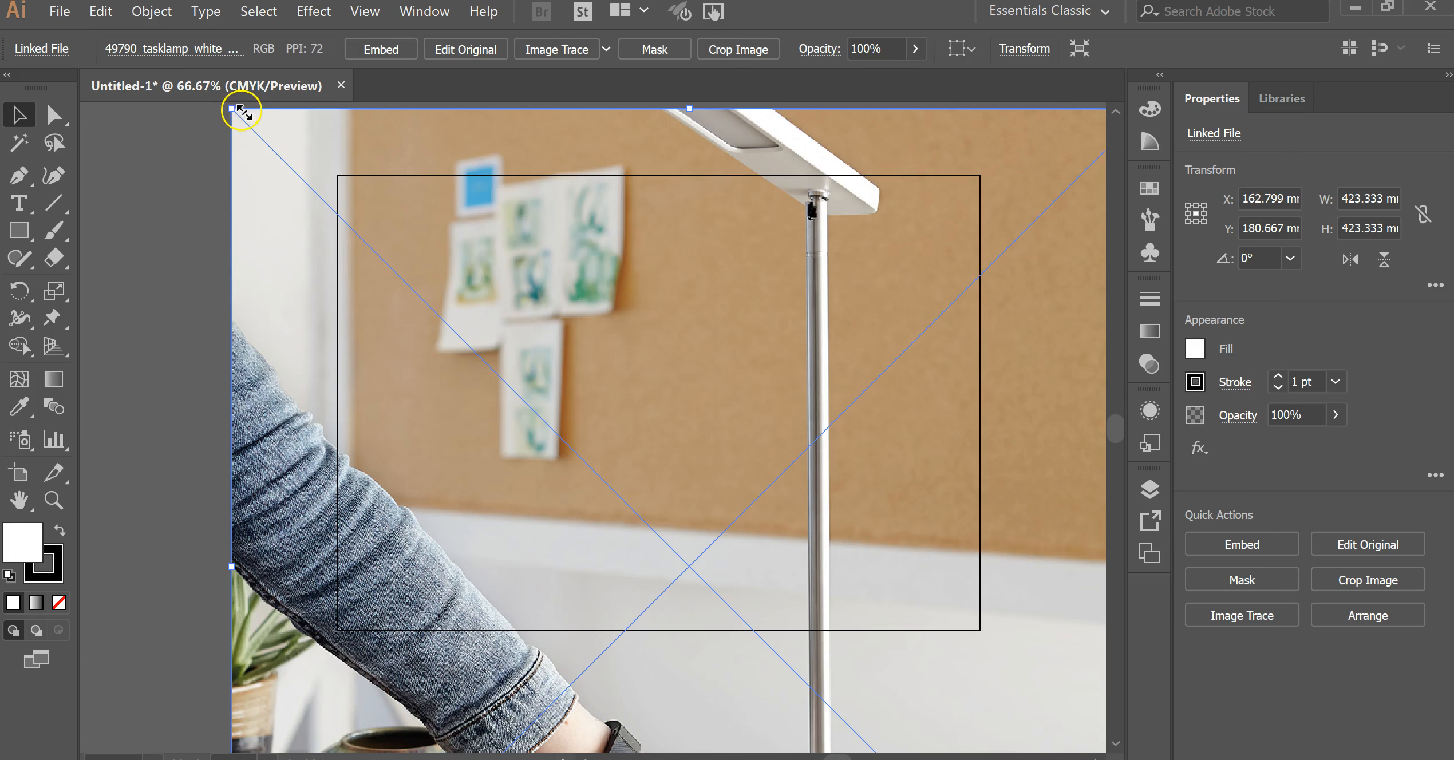
left_click_drag(236, 112, 707, 584)
left_click_drag(806, 607, 410, 231)
left_click_drag(284, 182, 382, 272)
left_click_drag(615, 387, 621, 310)
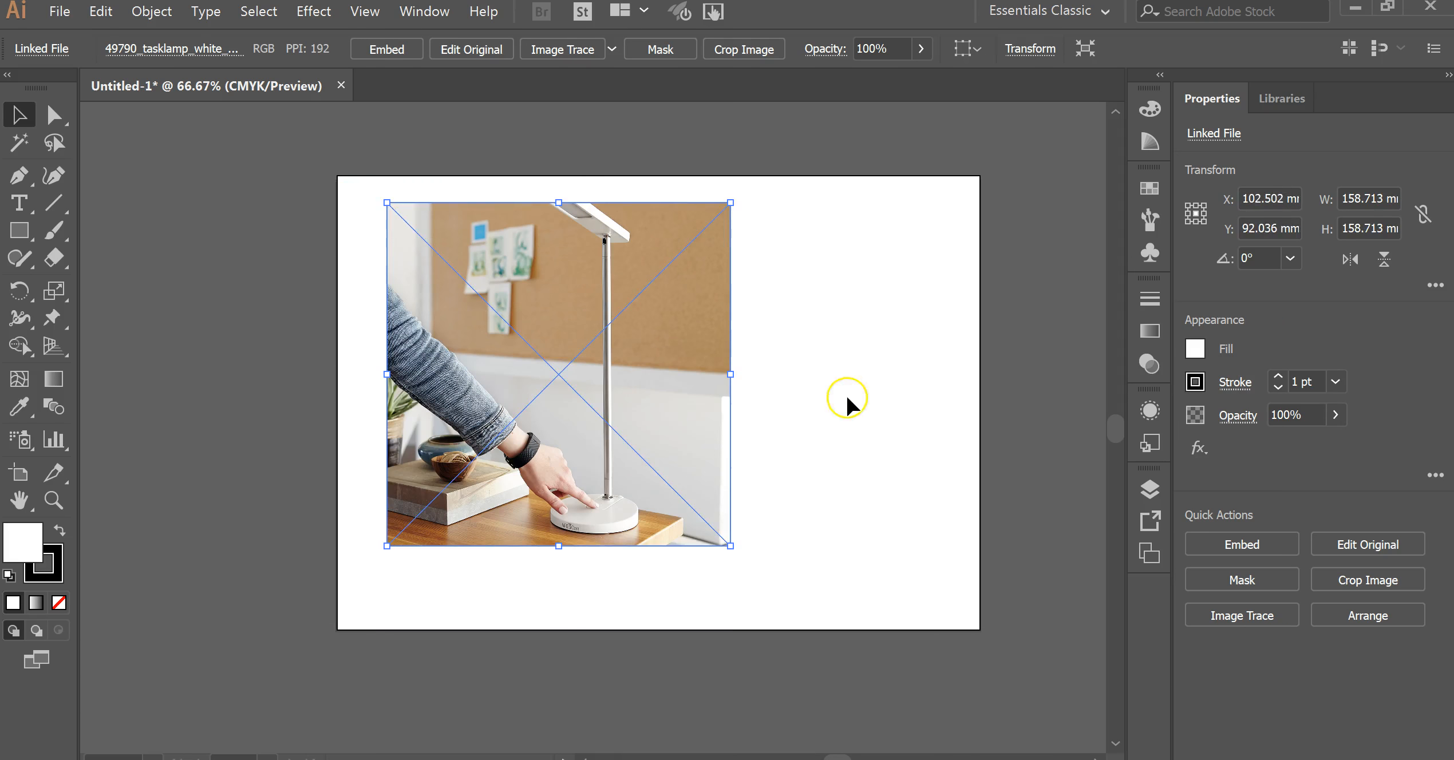
Step: Select and deselect the placed photo to examine its linked-image cross and the Embed option
left_click(846, 401)
left_click(576, 366)
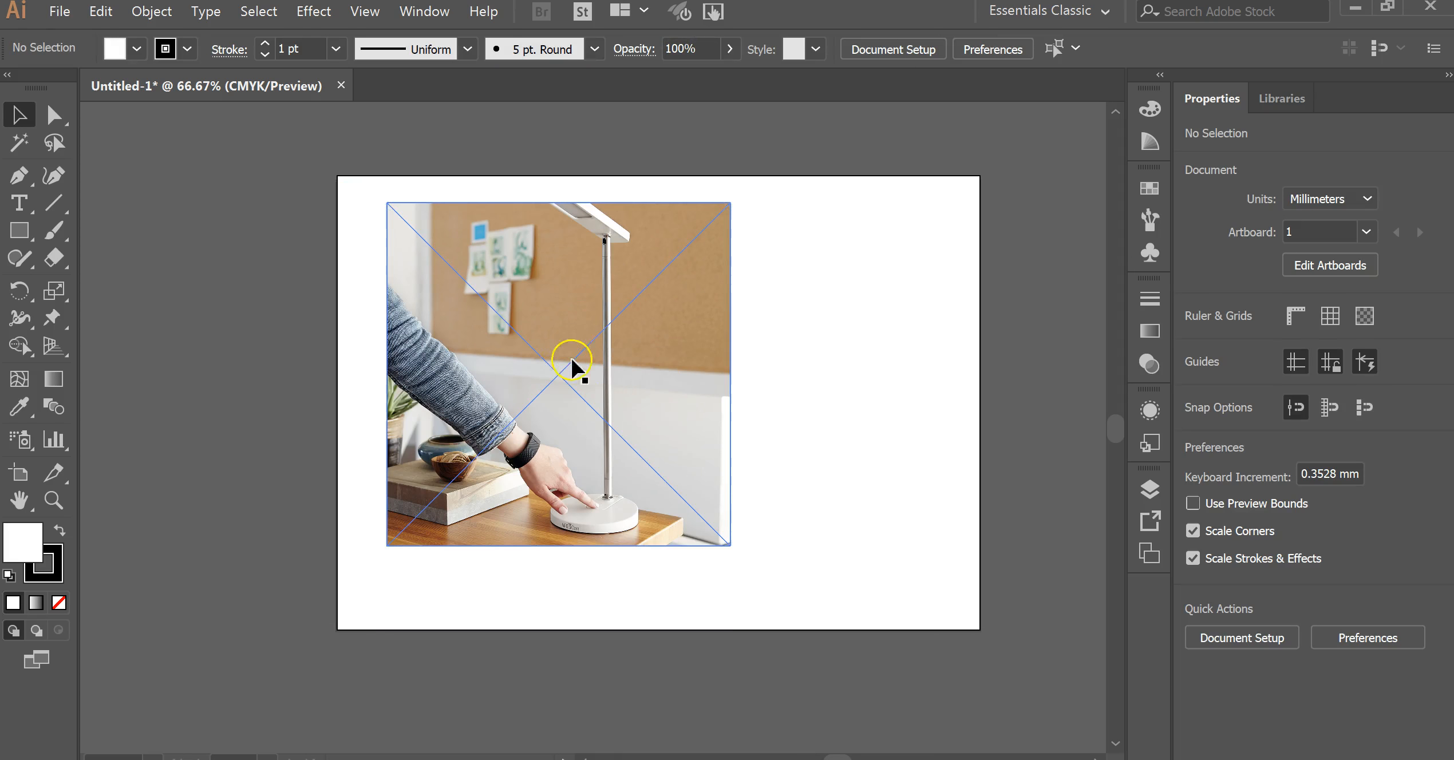
left_click(657, 214)
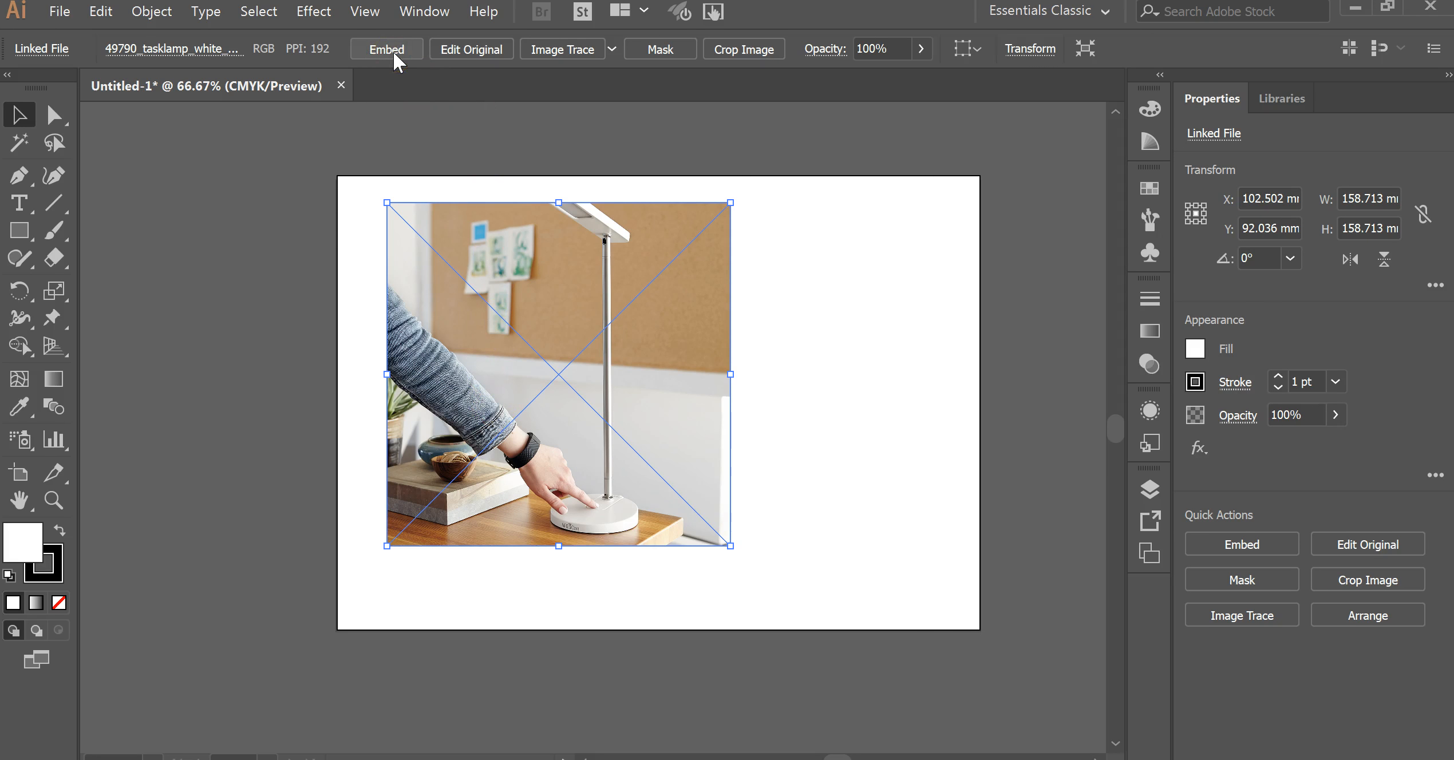
left_click(887, 357)
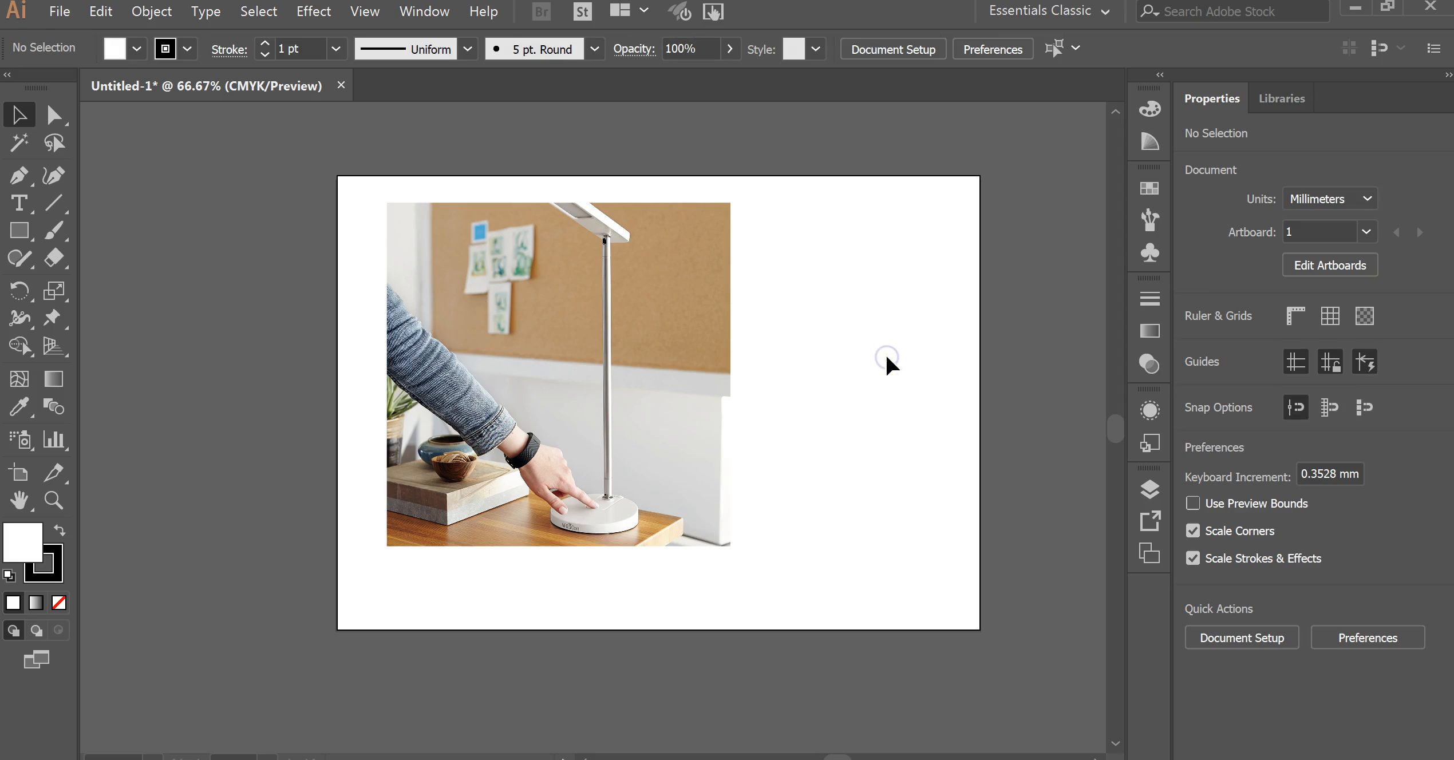
left_click(705, 355)
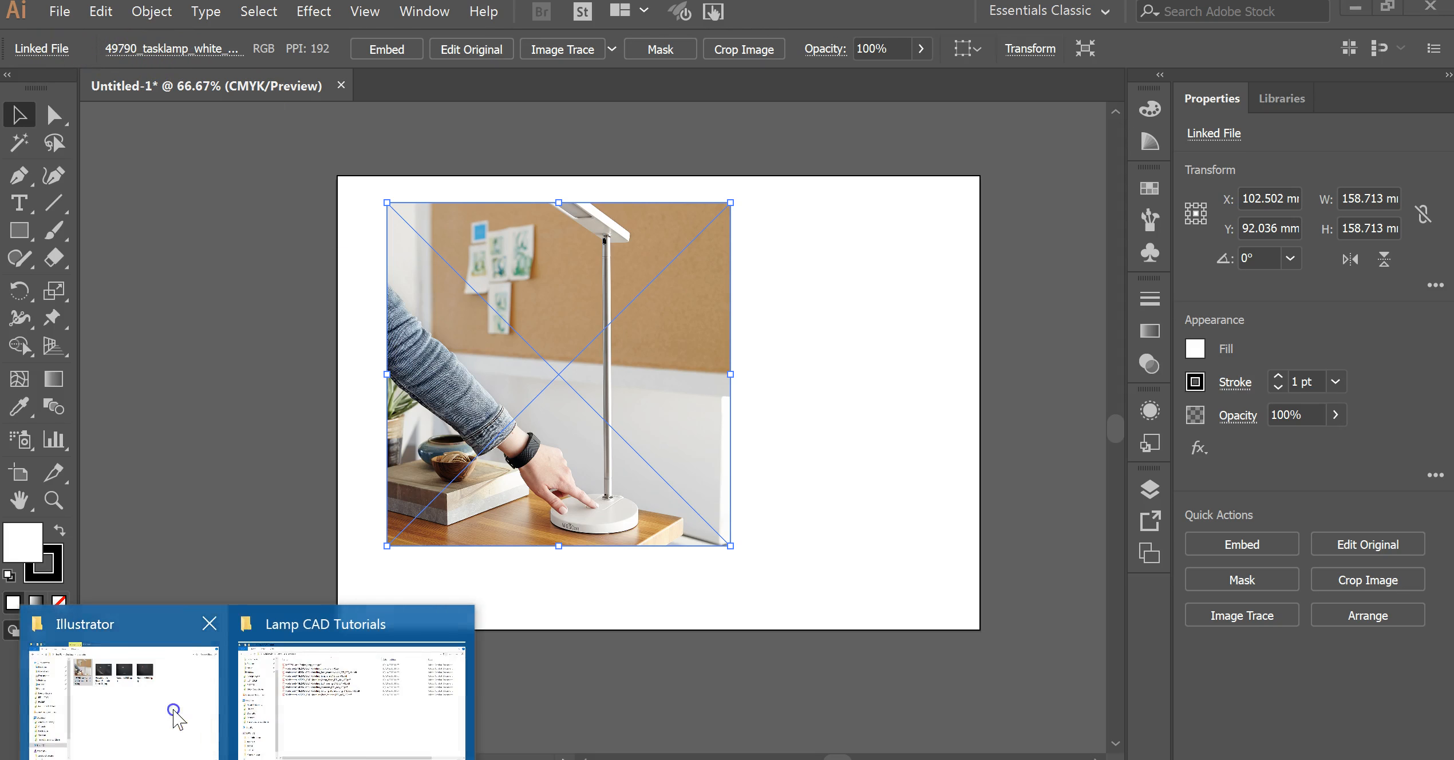
Step: Move 49790_tasklamp_white_base_touch.jpg out of the Illustrator folder onto the Desktop and return to the document
left_click(175, 716)
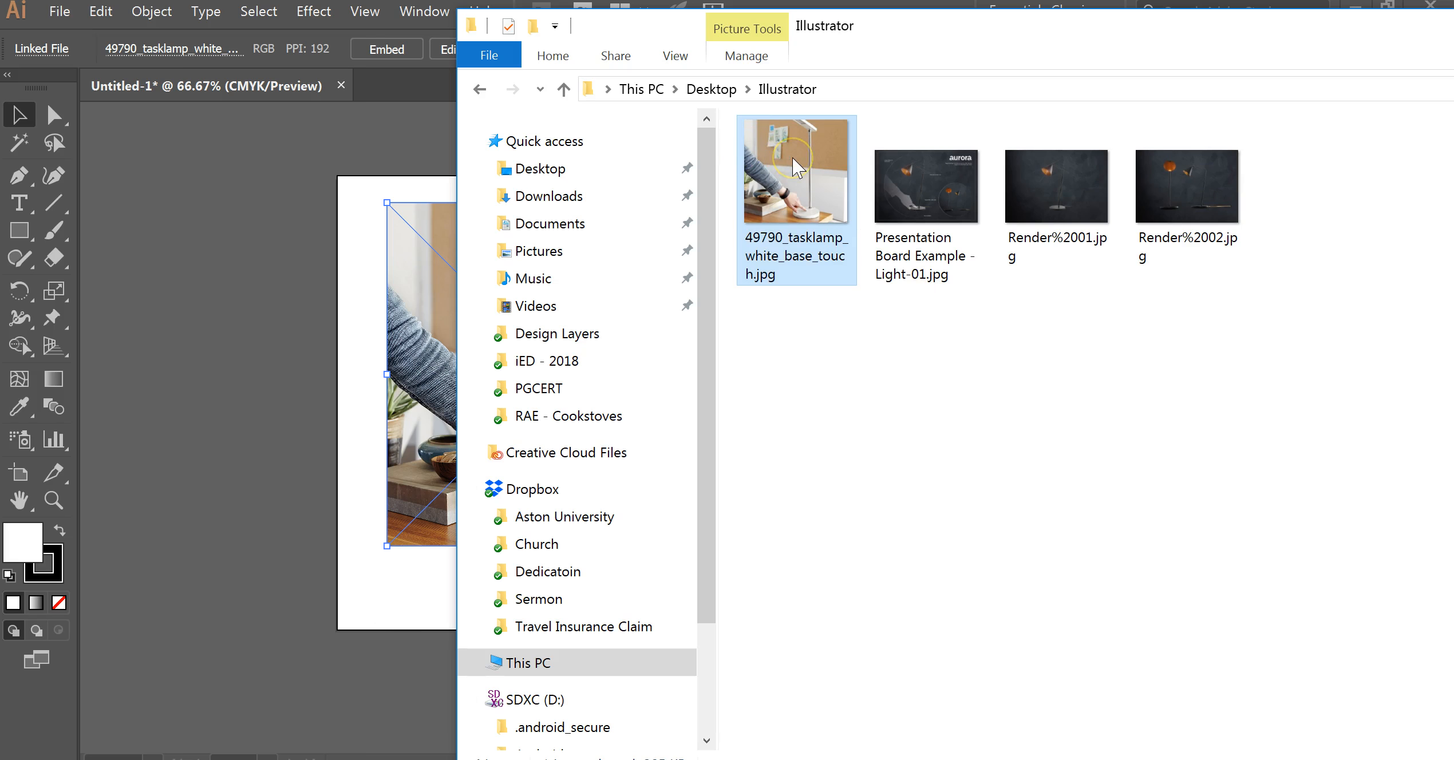
left_click(833, 520)
left_click(804, 170)
left_click_drag(804, 171, 1077, 703)
key("ctrl+v")
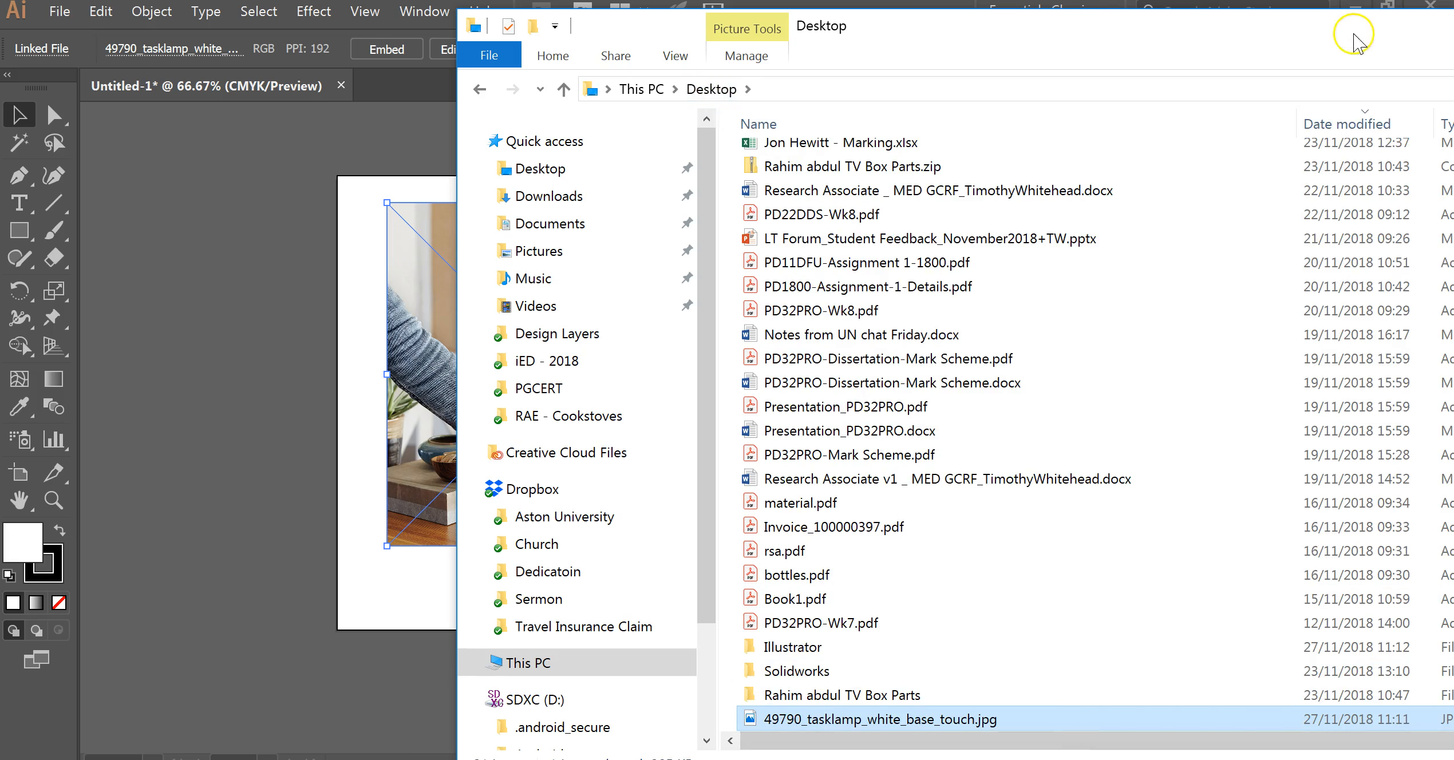
left_click_drag(1356, 35, 1077, 118)
left_click(1234, 101)
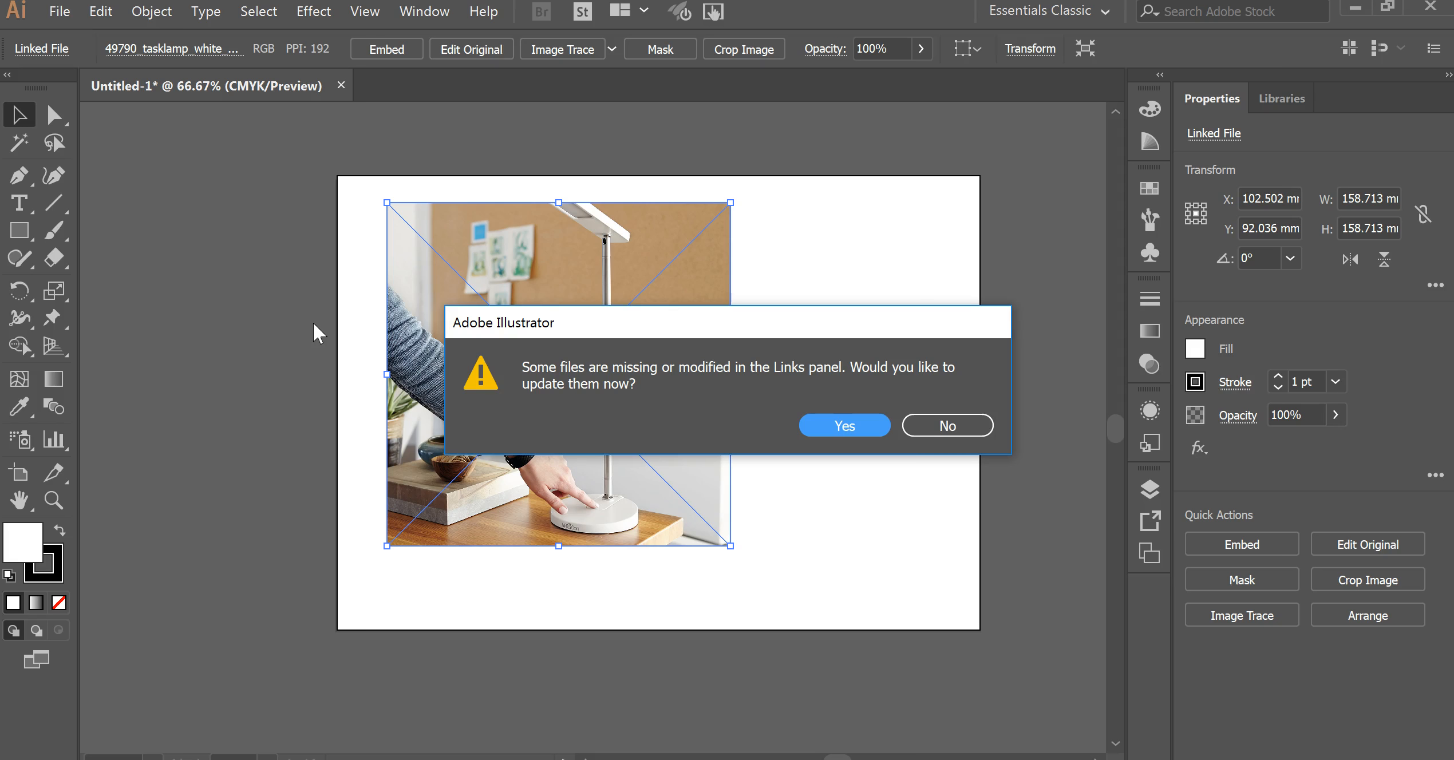
Step: Decline updating the missing linked file and delete the task lamp photo from the artboard
left_click(933, 425)
left_click(819, 469)
left_click(626, 368)
key("Delete")
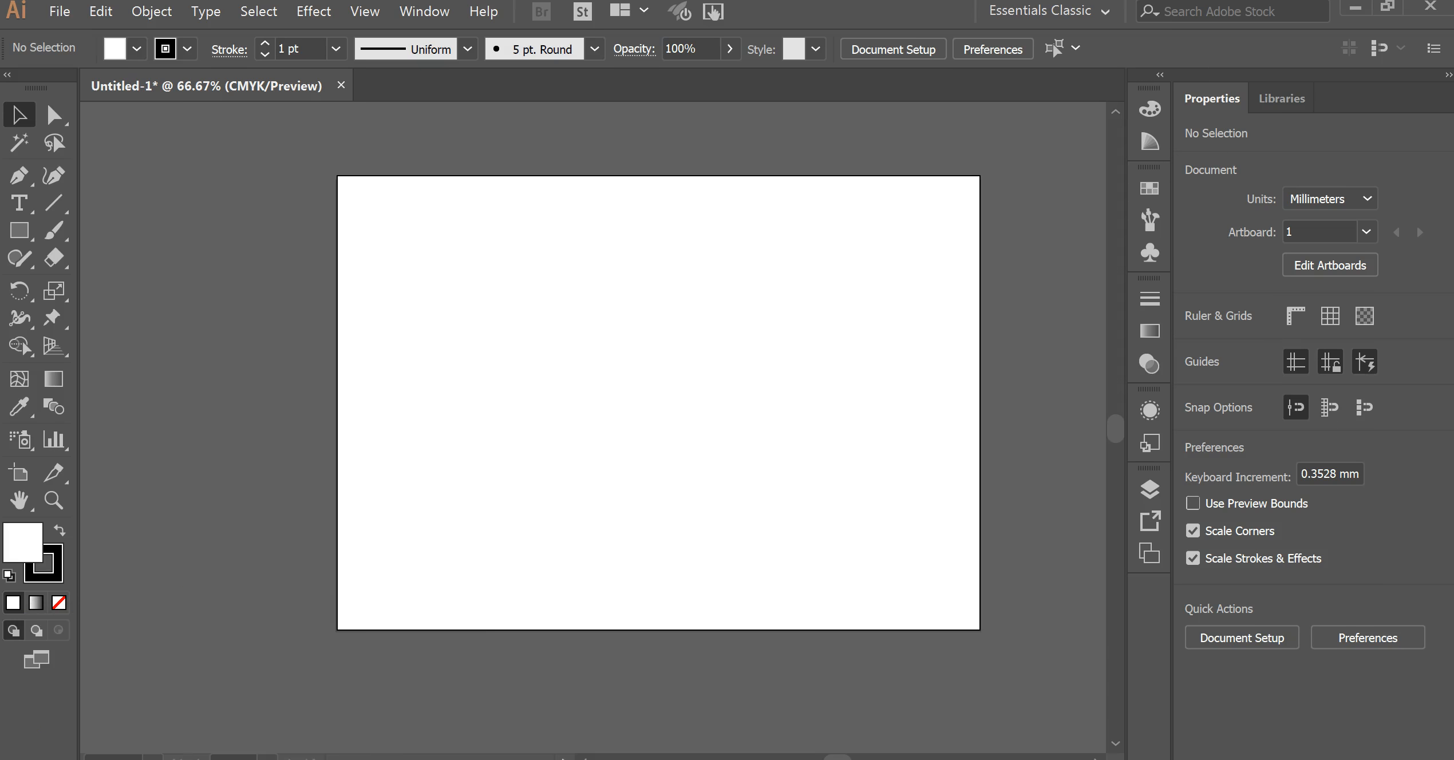
Step: Save the document as test1 in Adobe Illustrator format in the desktop's Illustrator folder, keeping the default options, and check the folder
key("alt+Tab")
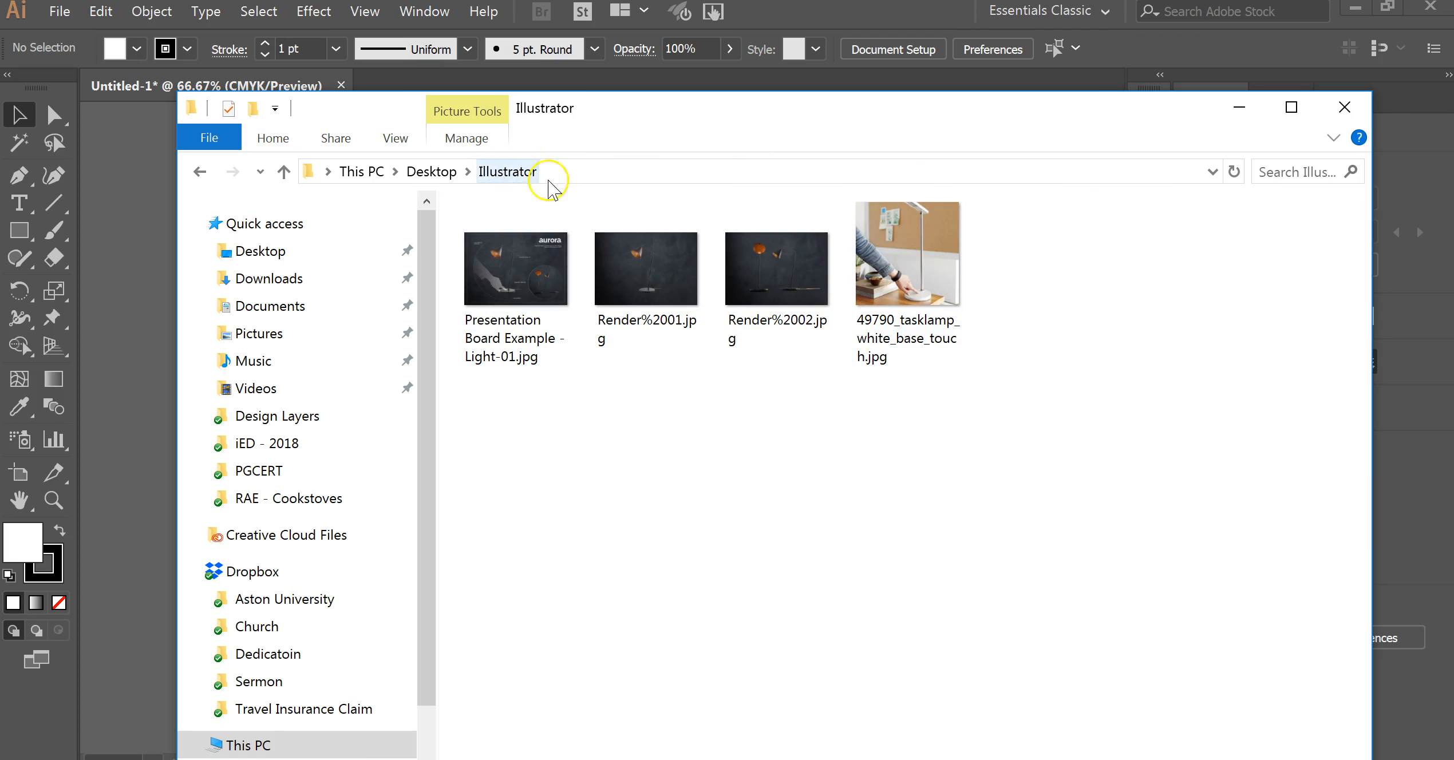
left_click(116, 229)
left_click(60, 11)
left_click(139, 193)
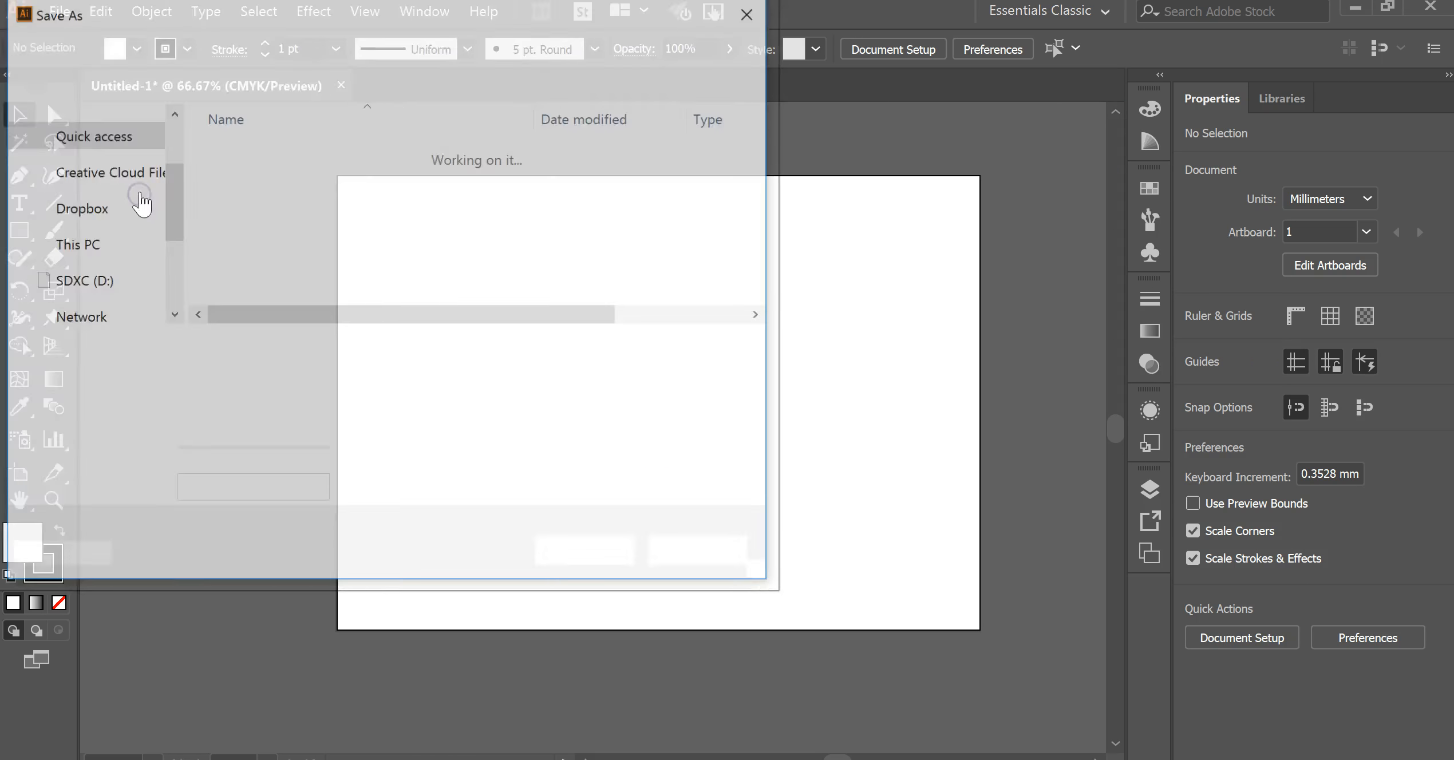
left_click(129, 166)
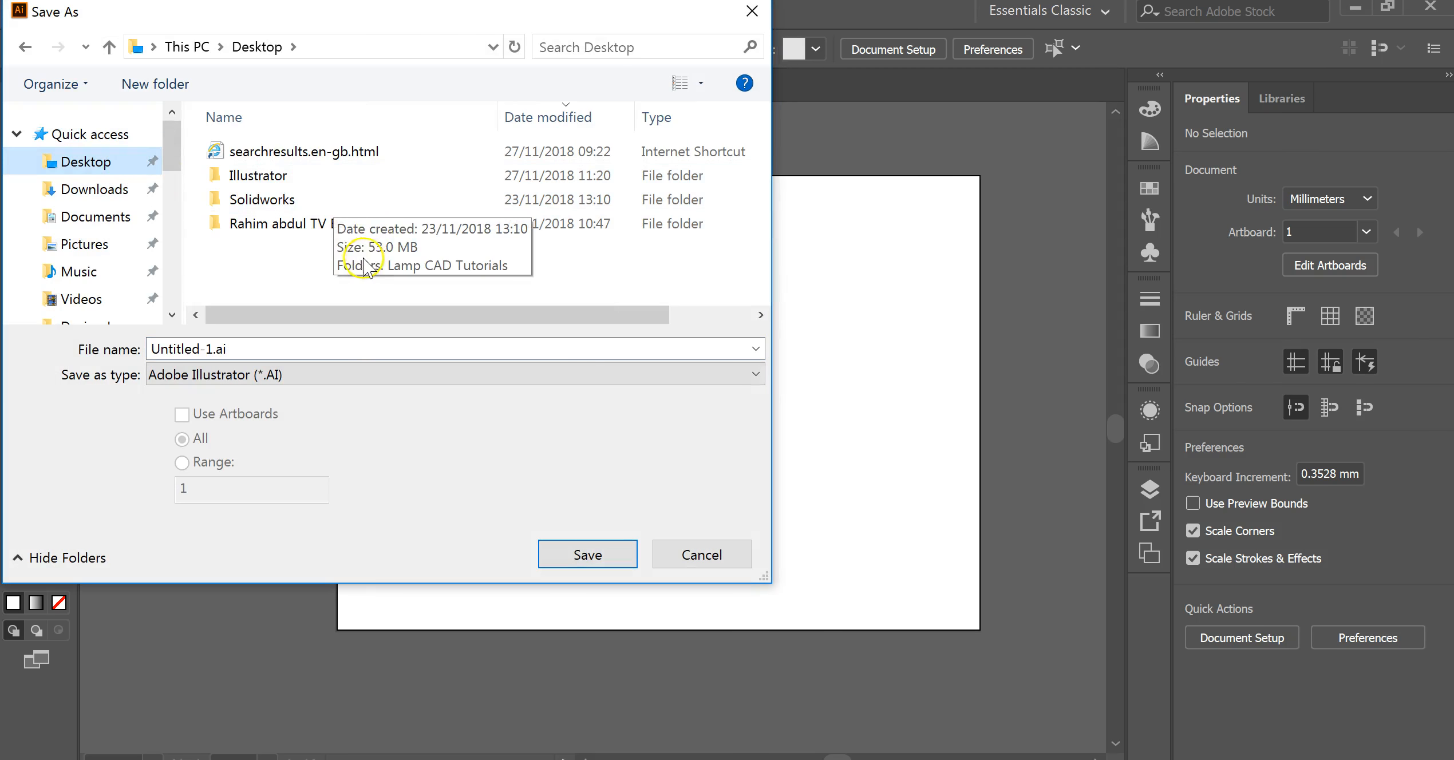
double_click(284, 177)
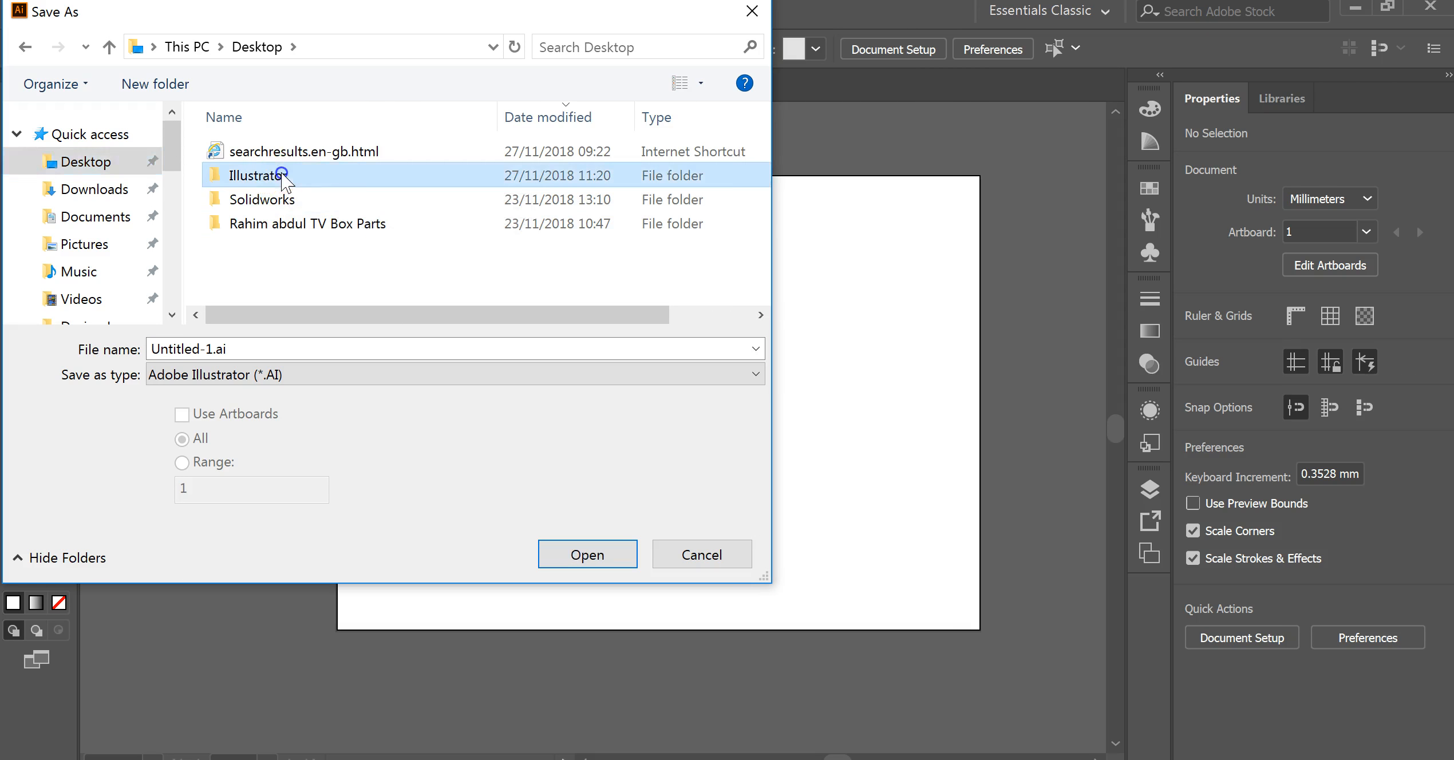
double_click(241, 348)
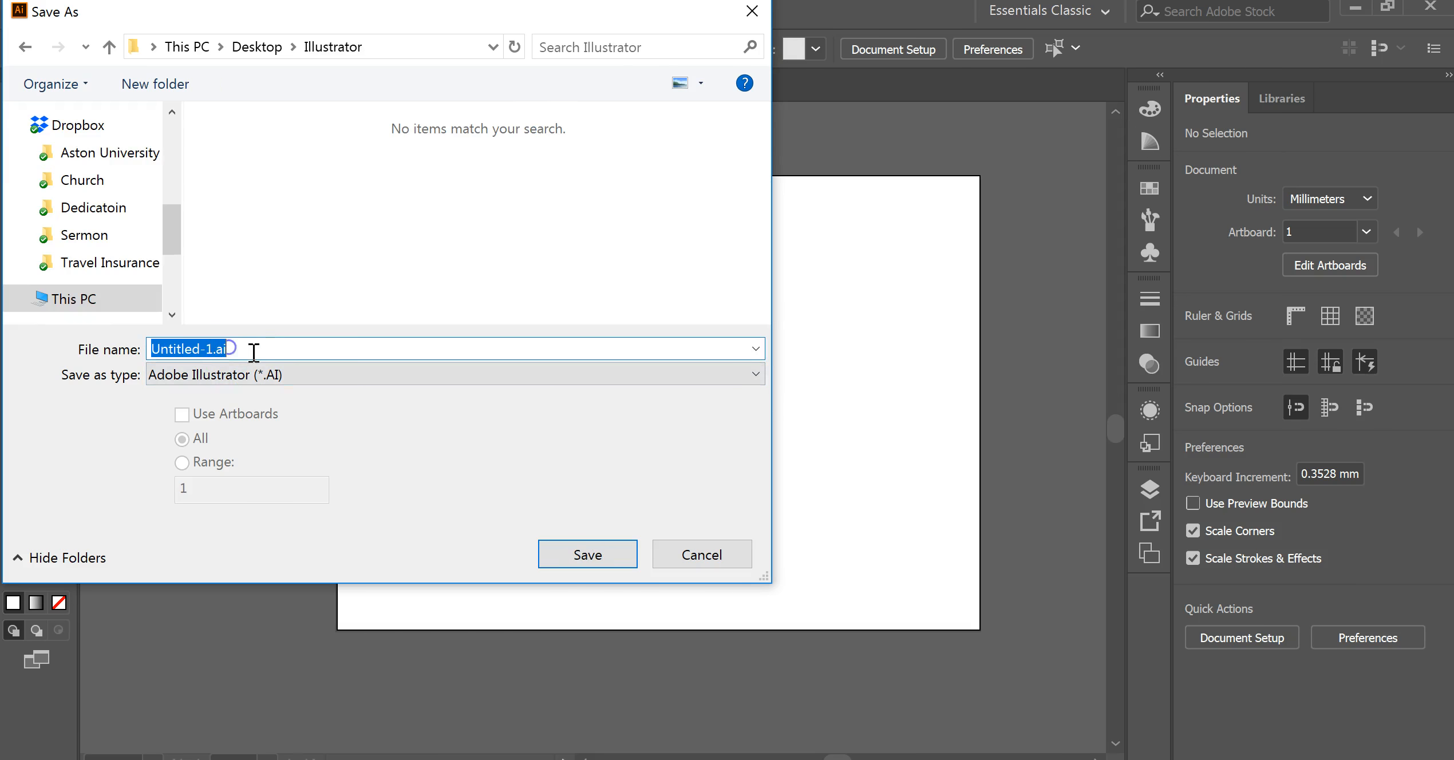
type("test1")
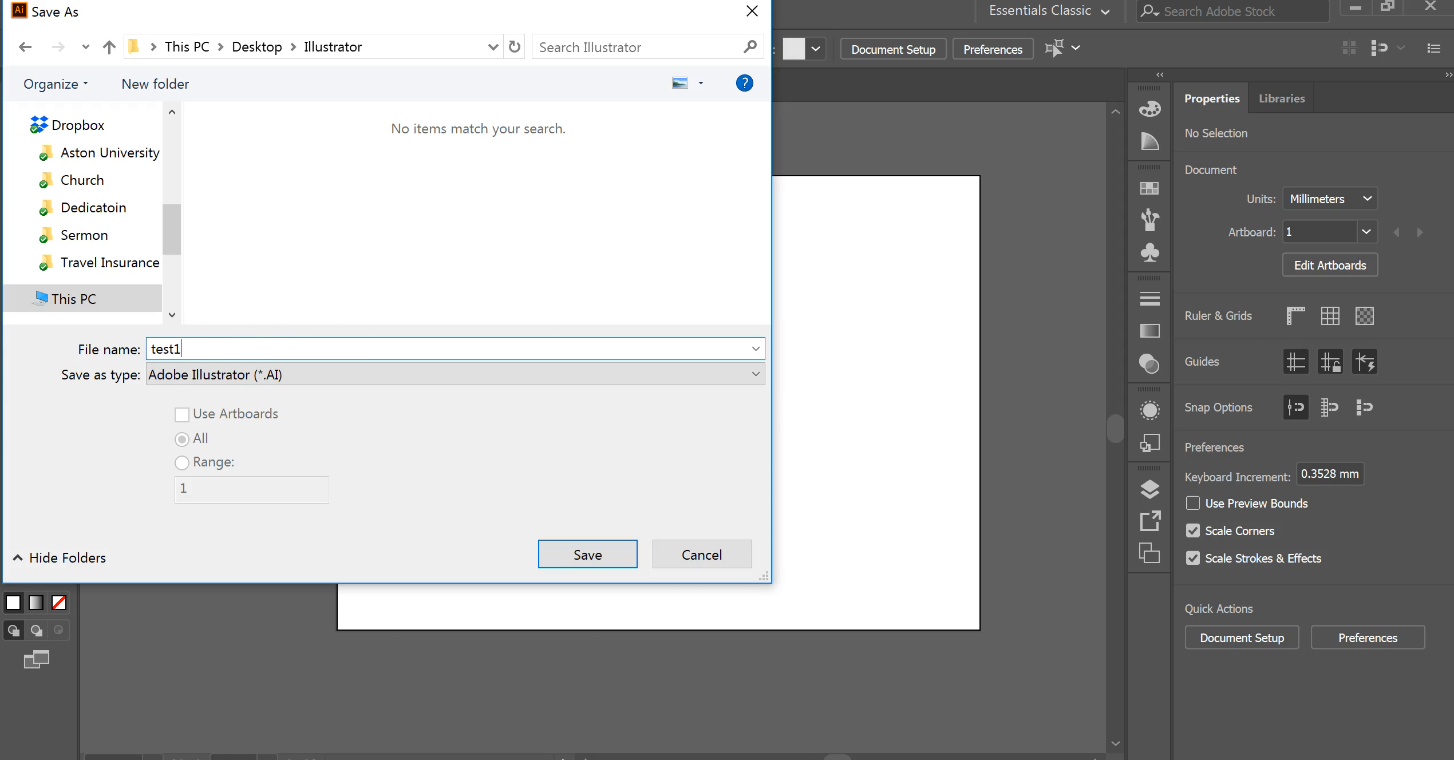
key("Return")
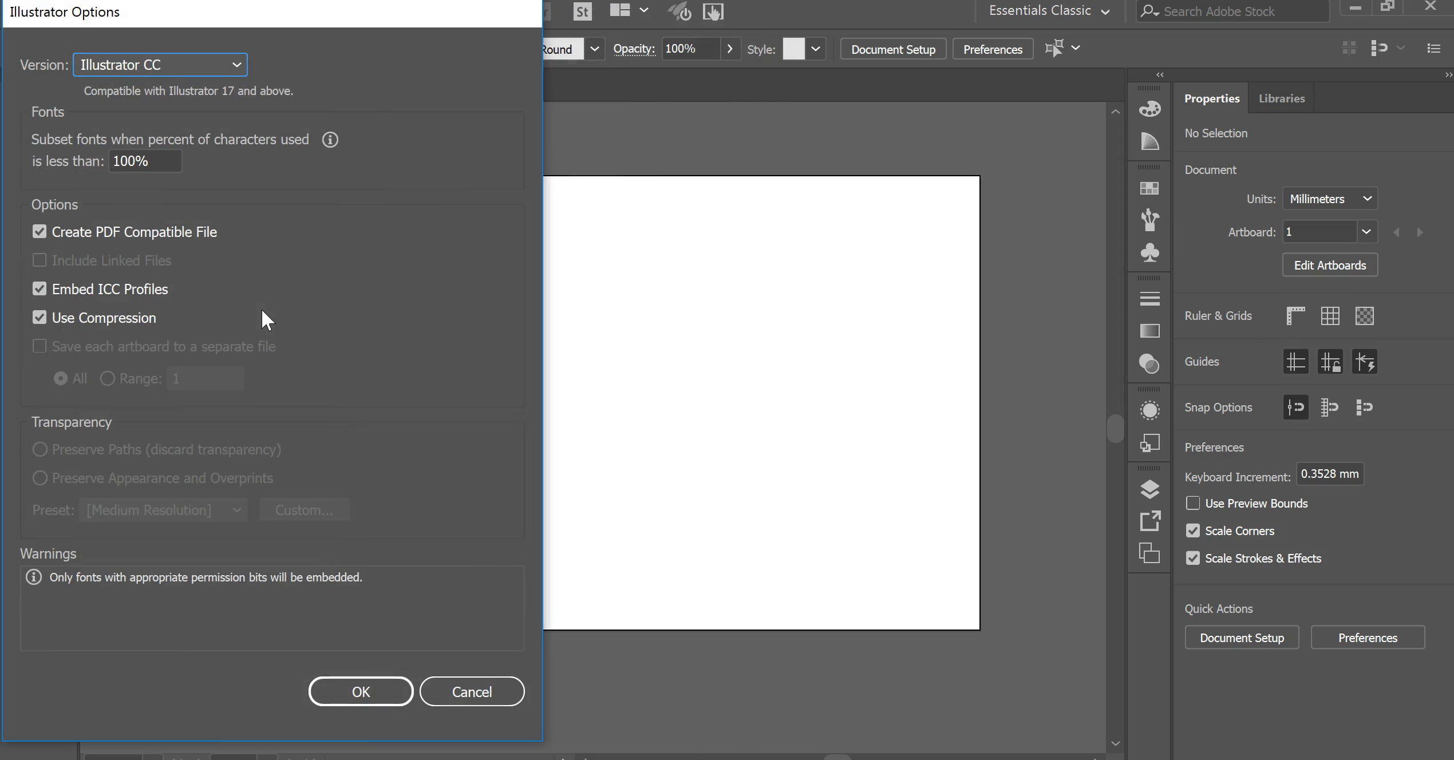
left_click(373, 697)
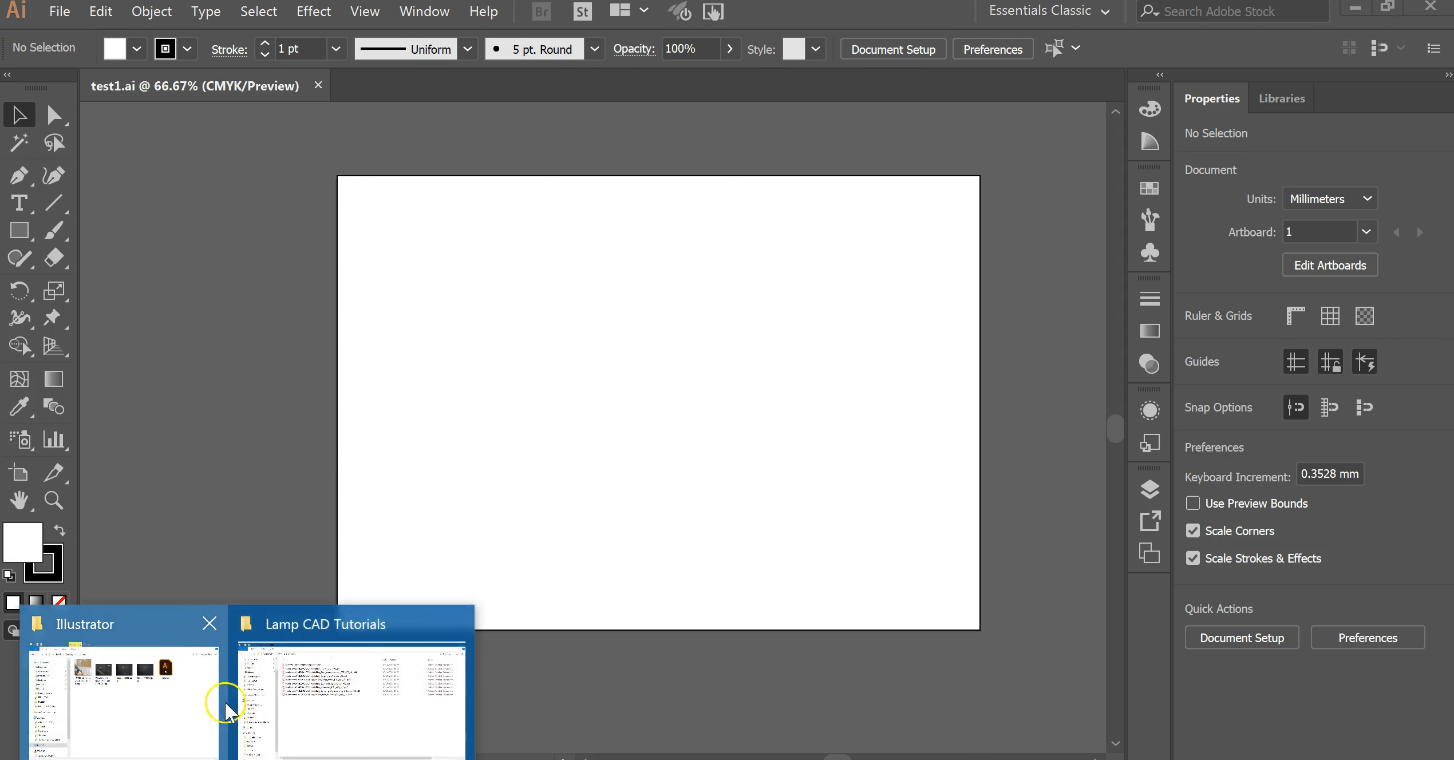
left_click(206, 687)
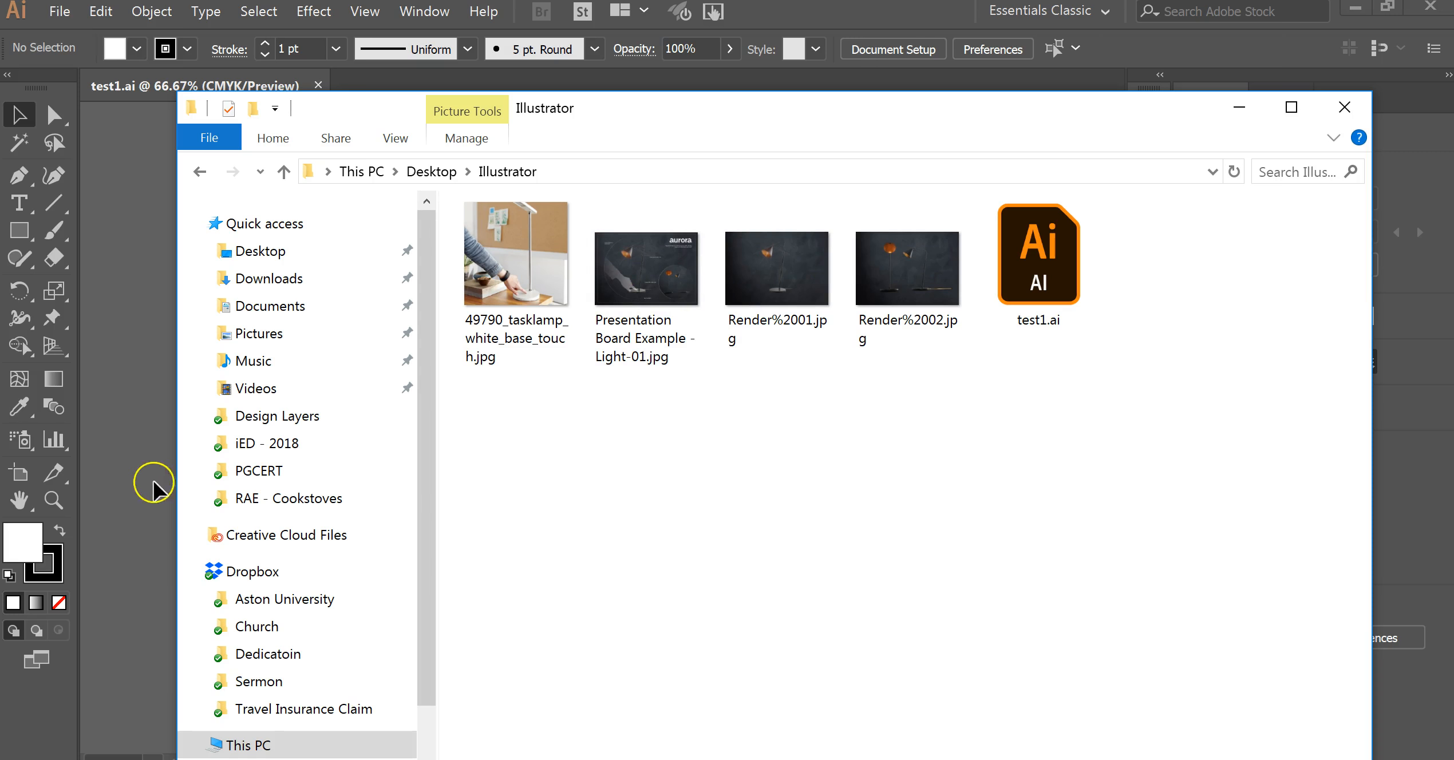
left_click(112, 458)
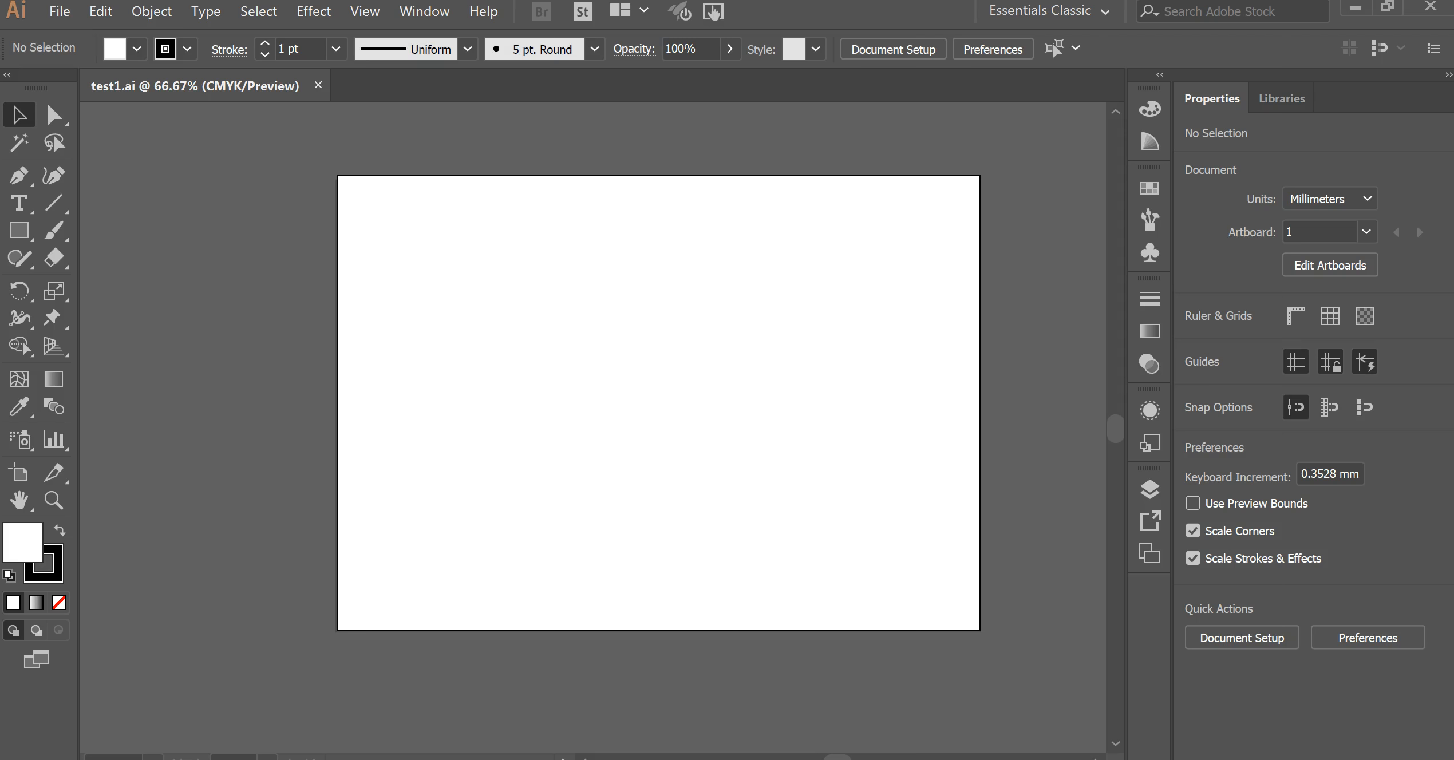
Step: Place Render%2001.jpg from the desktop's Illustrator folder into the test1 document as a linked image
mouse_move(246, 759)
left_click(178, 704)
left_click_drag(517, 254, 143, 361)
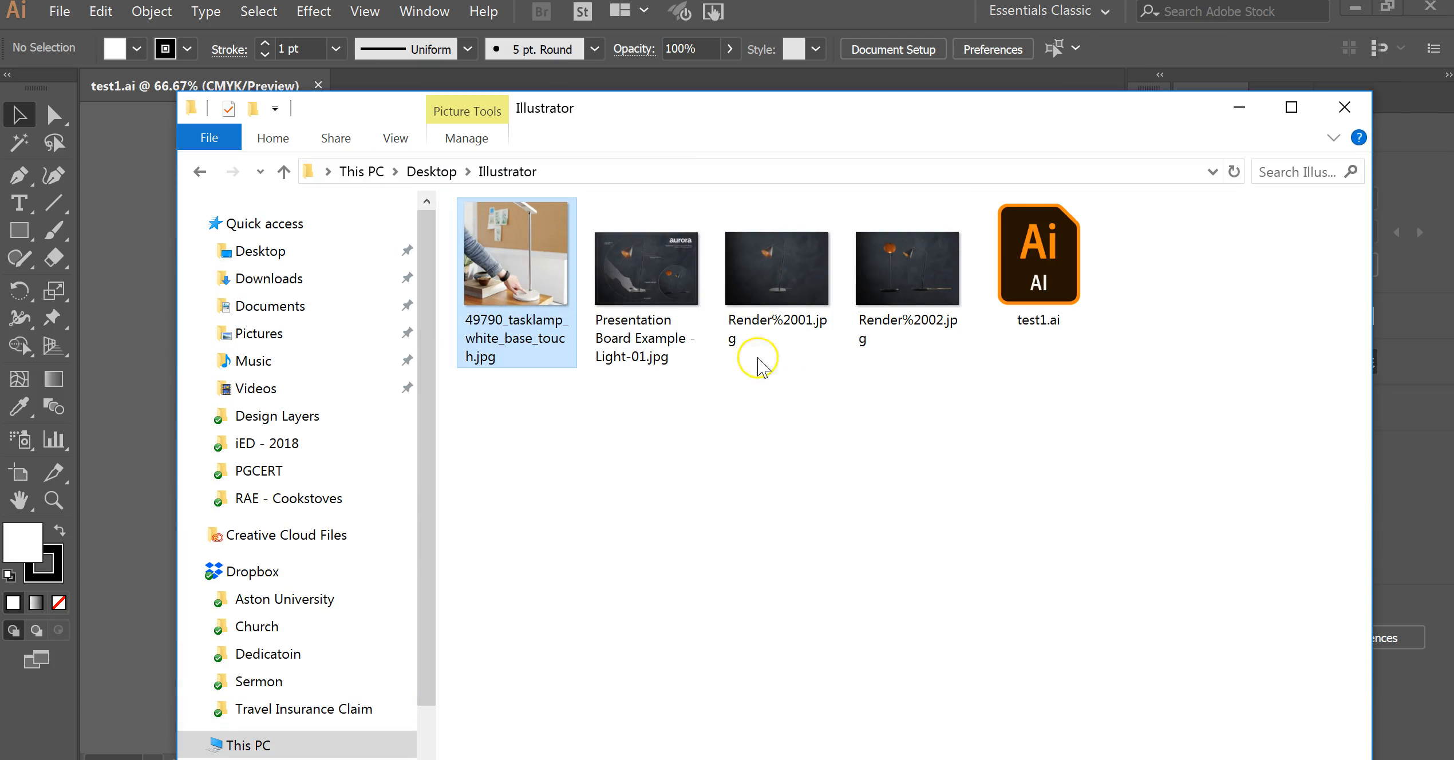
left_click(808, 303)
left_click_drag(735, 320, 122, 400)
left_click(143, 339)
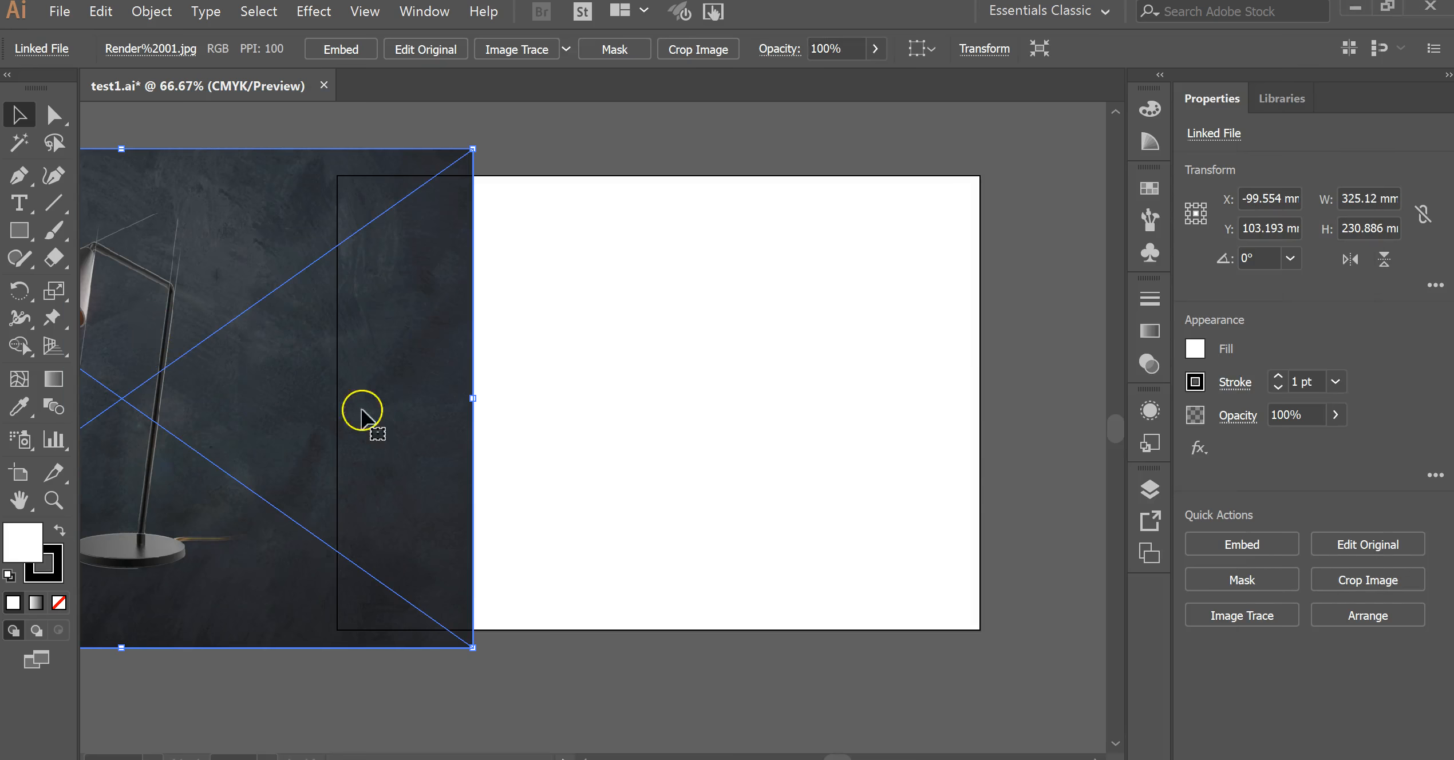
Step: Move the lamp render over the artboard and align its upper-left corner with the artboard's upper-left corner
left_click_drag(295, 327, 831, 342)
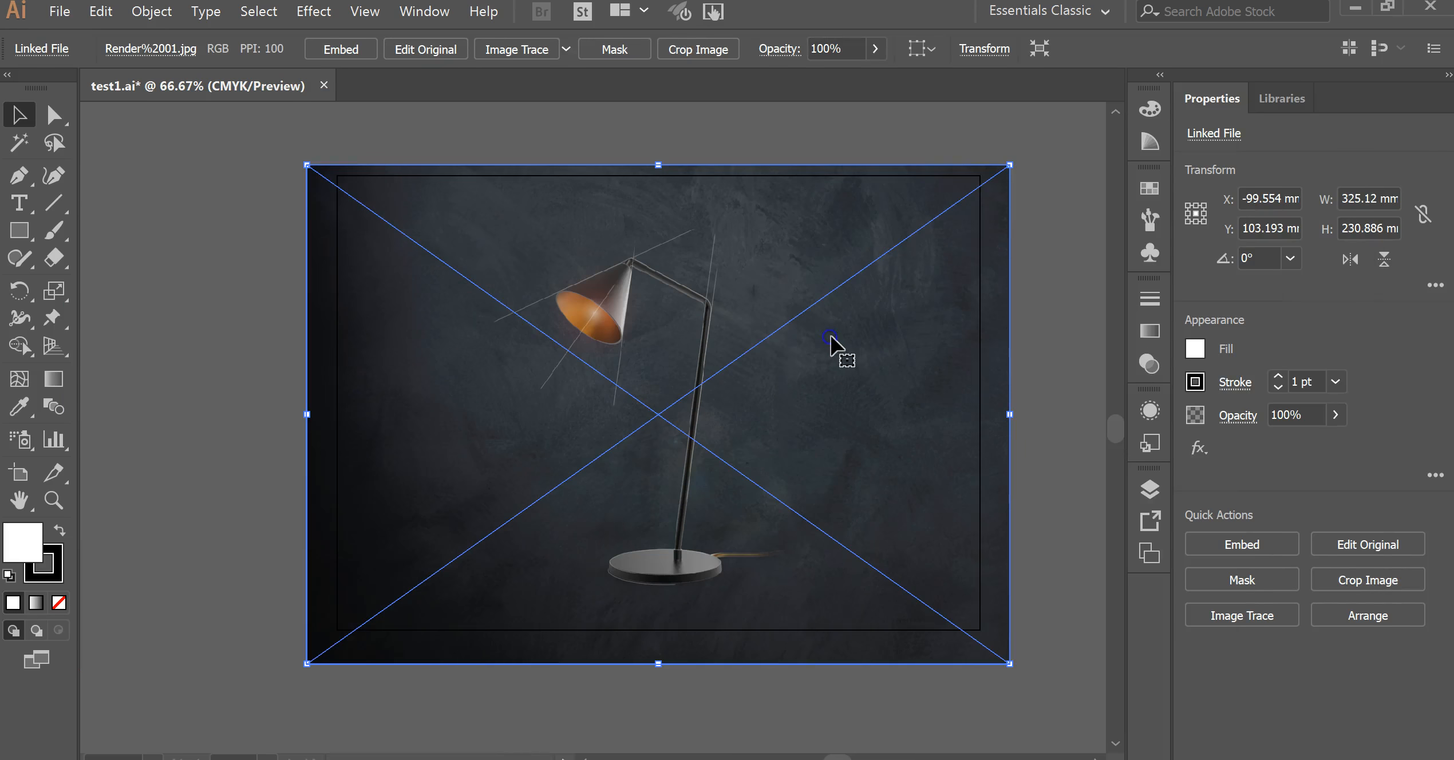
left_click_drag(736, 328, 768, 337)
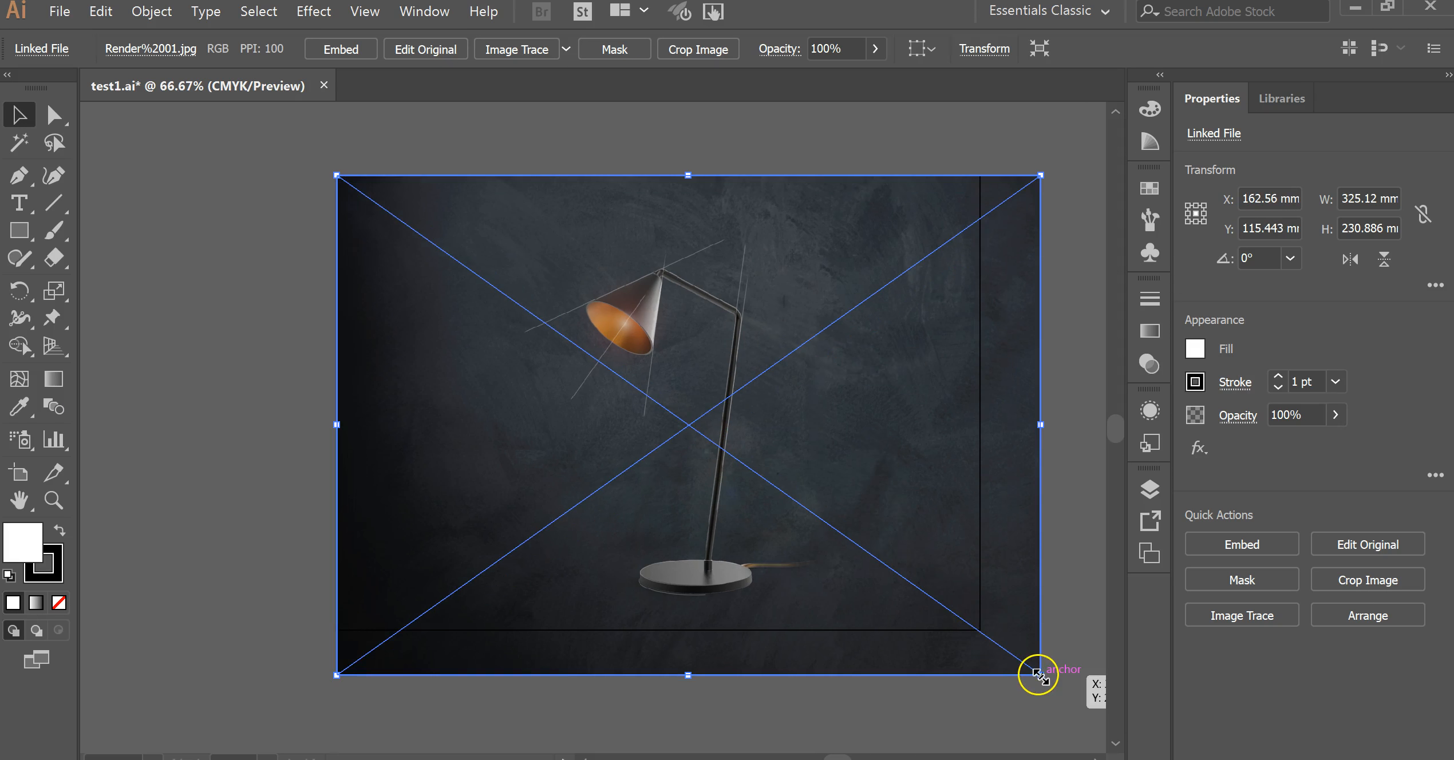
left_click_drag(464, 237, 506, 308)
Step: Scale the lamp render proportionally to about 300 by 213 mm so it covers the whole artboard
left_click_drag(1040, 675, 993, 639)
left_click(1020, 544)
left_click(861, 426)
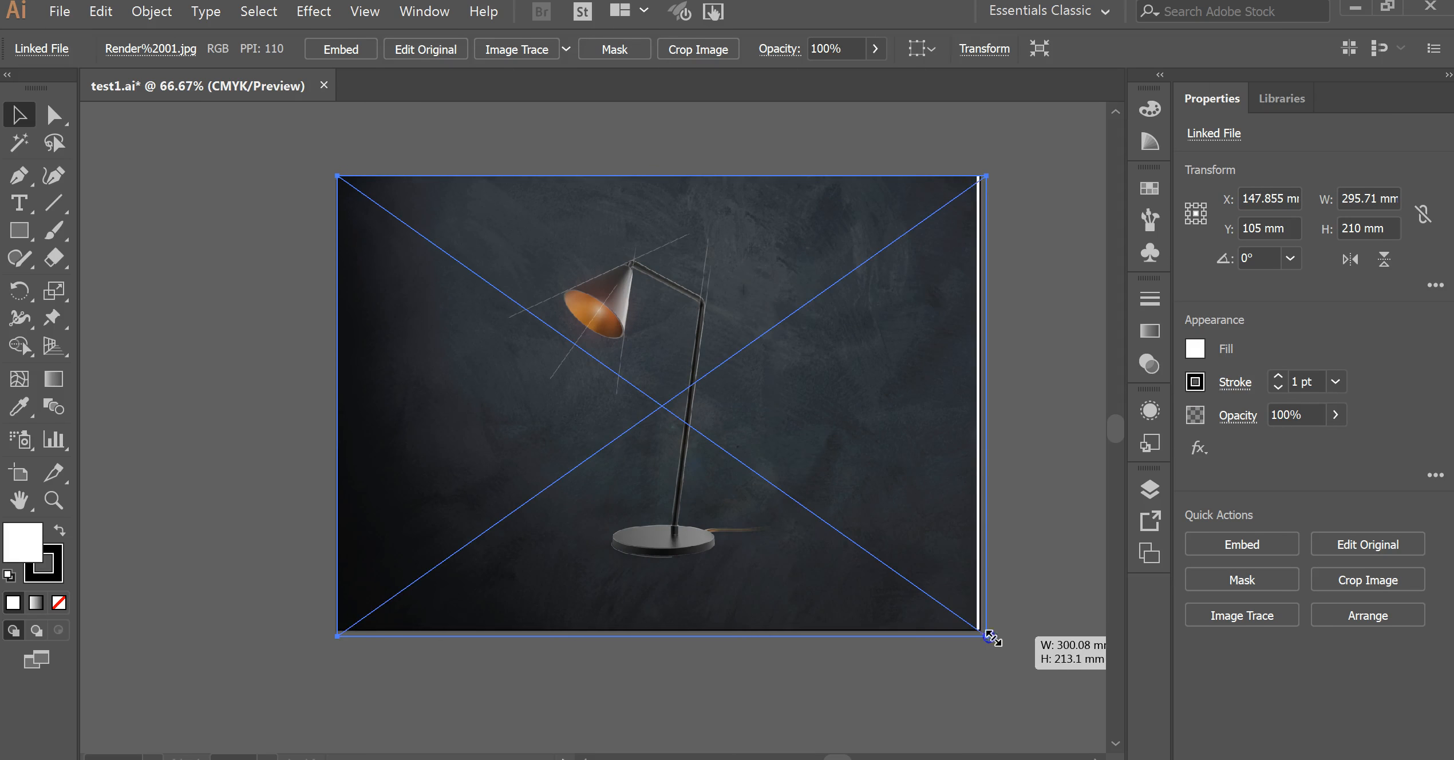
left_click(805, 461)
left_click(718, 533)
left_click(172, 397)
left_click(544, 418)
left_click(548, 418)
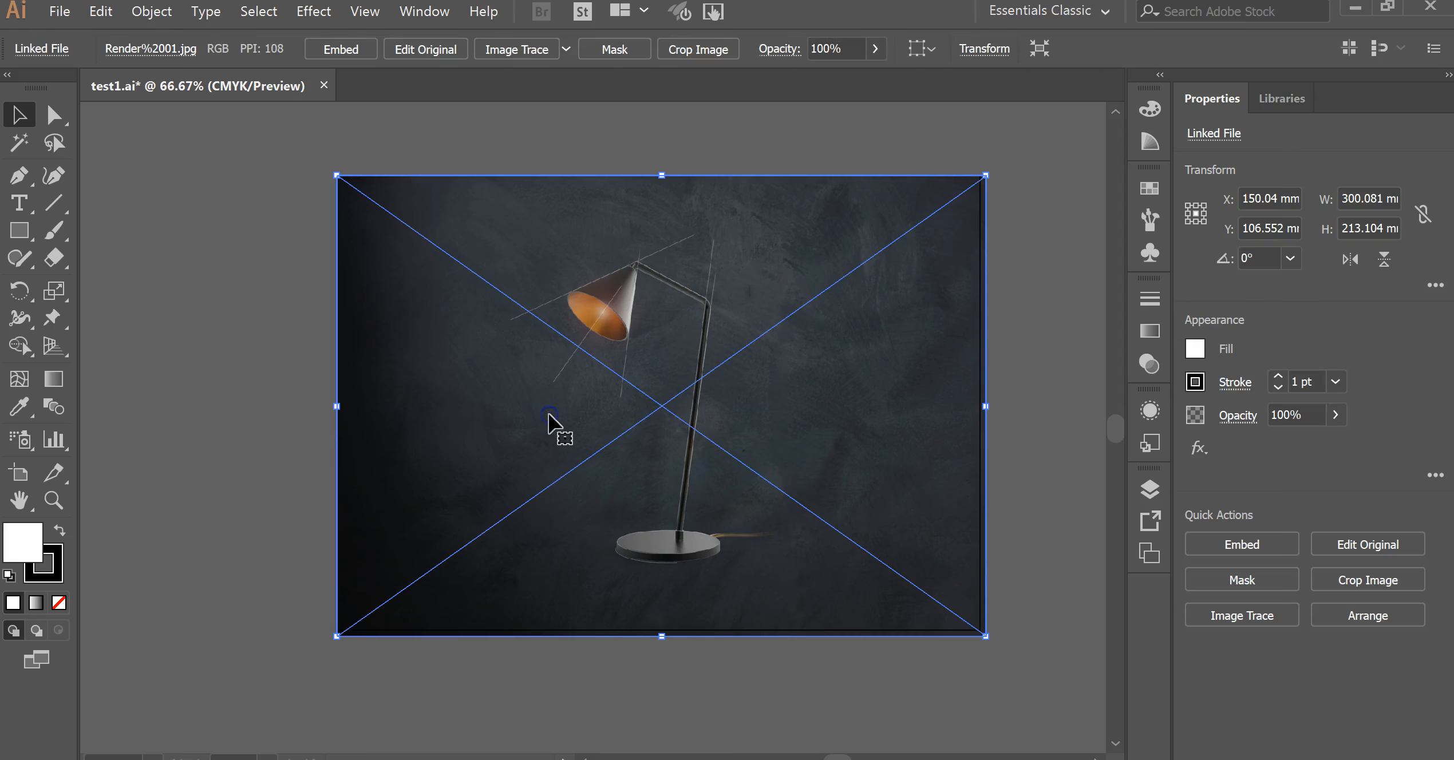
Step: Nudge the lamp render three increments up and three increments left to centre it over the artboard
key("Up")
key("Up")
key("Up")
key("Left")
key("Left")
key("Left")
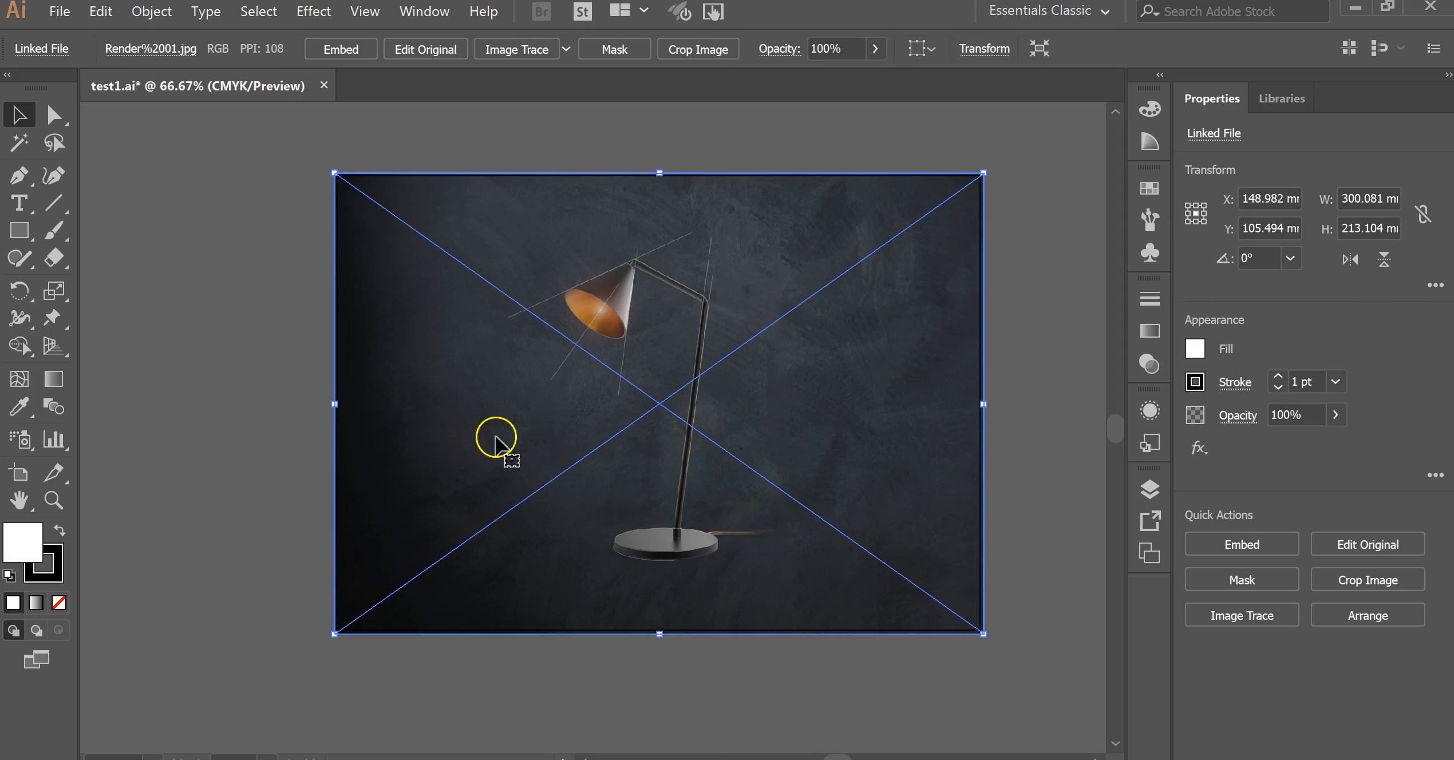
Step: Deselect the lamp render and view it at 100% zoom with the whole lamp in sight
left_click(253, 296)
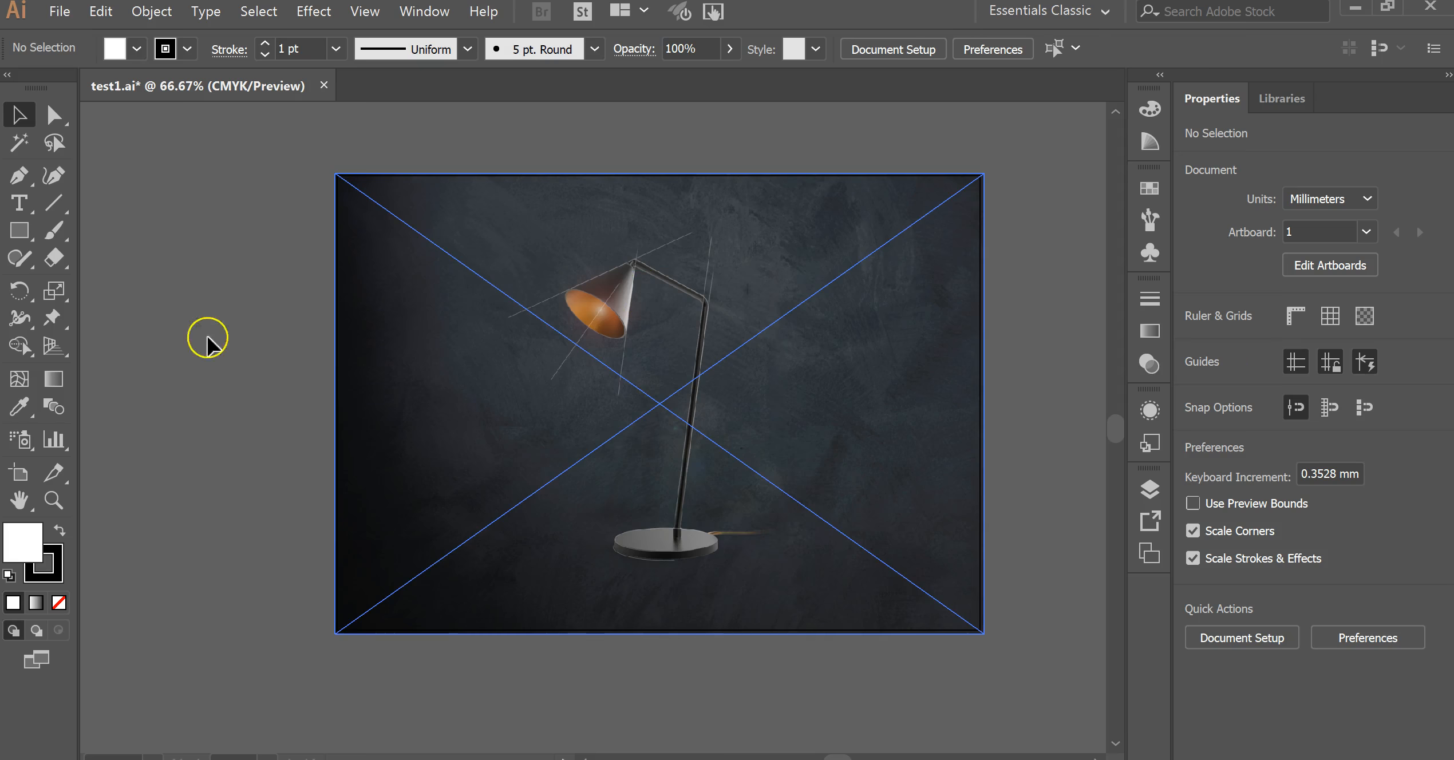
key("ctrl+1")
left_click_drag(716, 357, 639, 325)
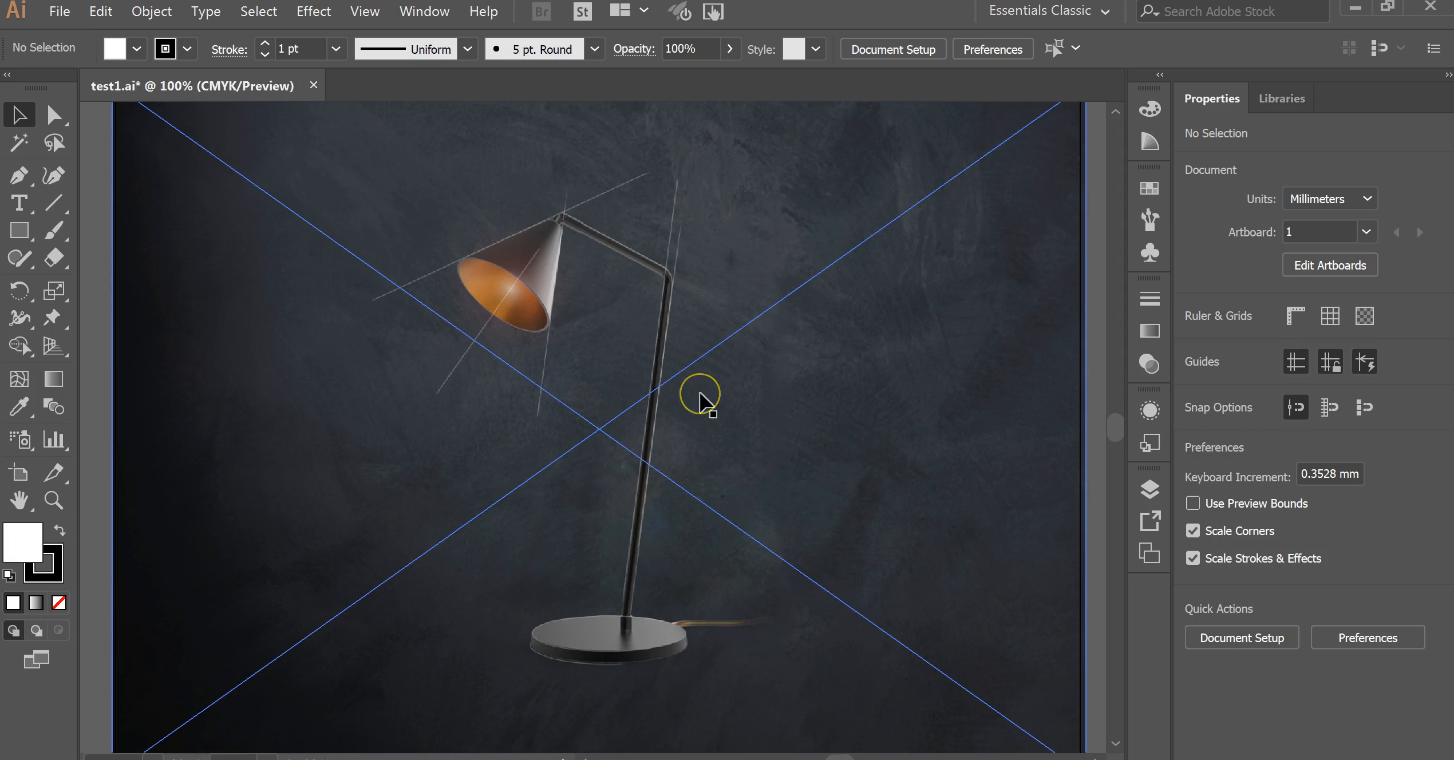
Step: Show the contents of Layer 1 and highlight its linked lamp render
left_click(1152, 492)
left_click(922, 513)
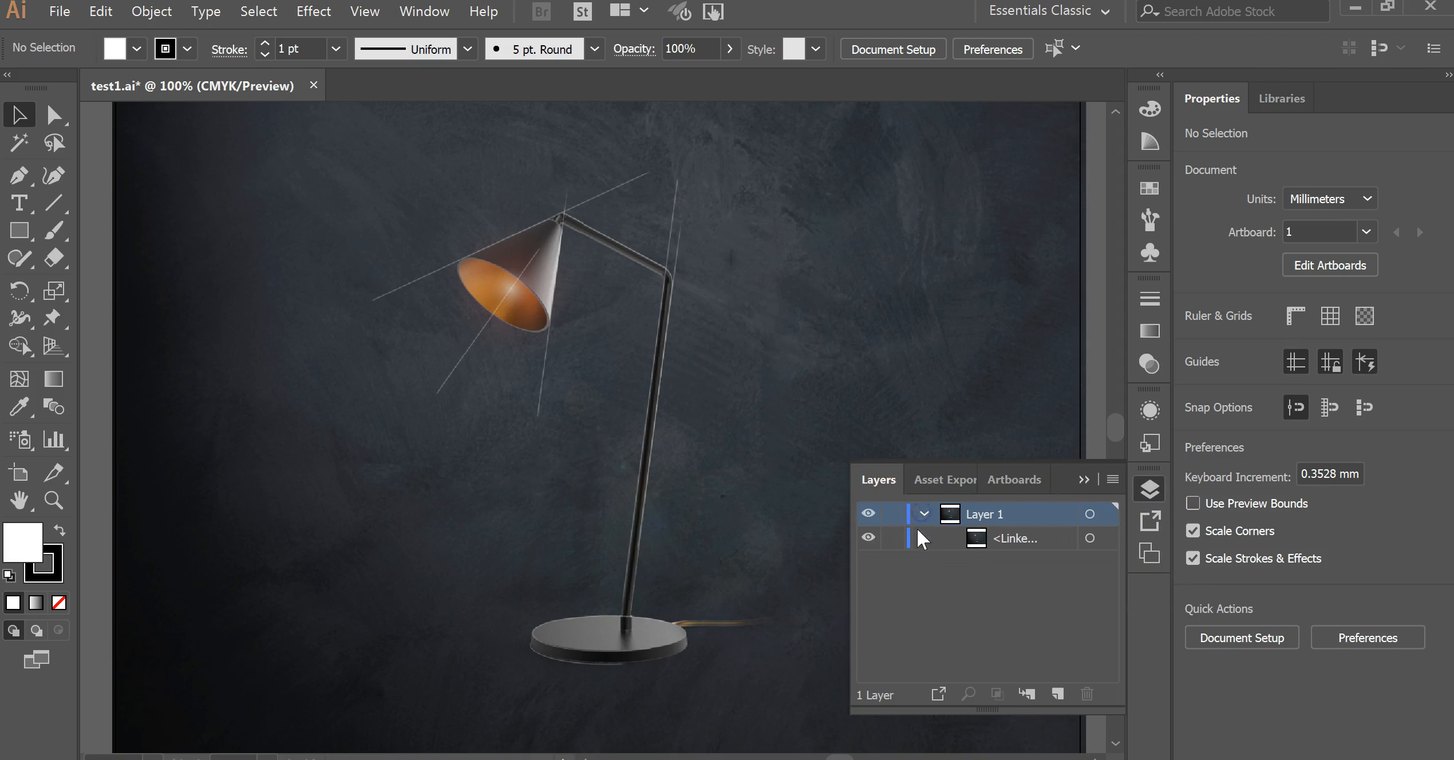
left_click(1023, 540)
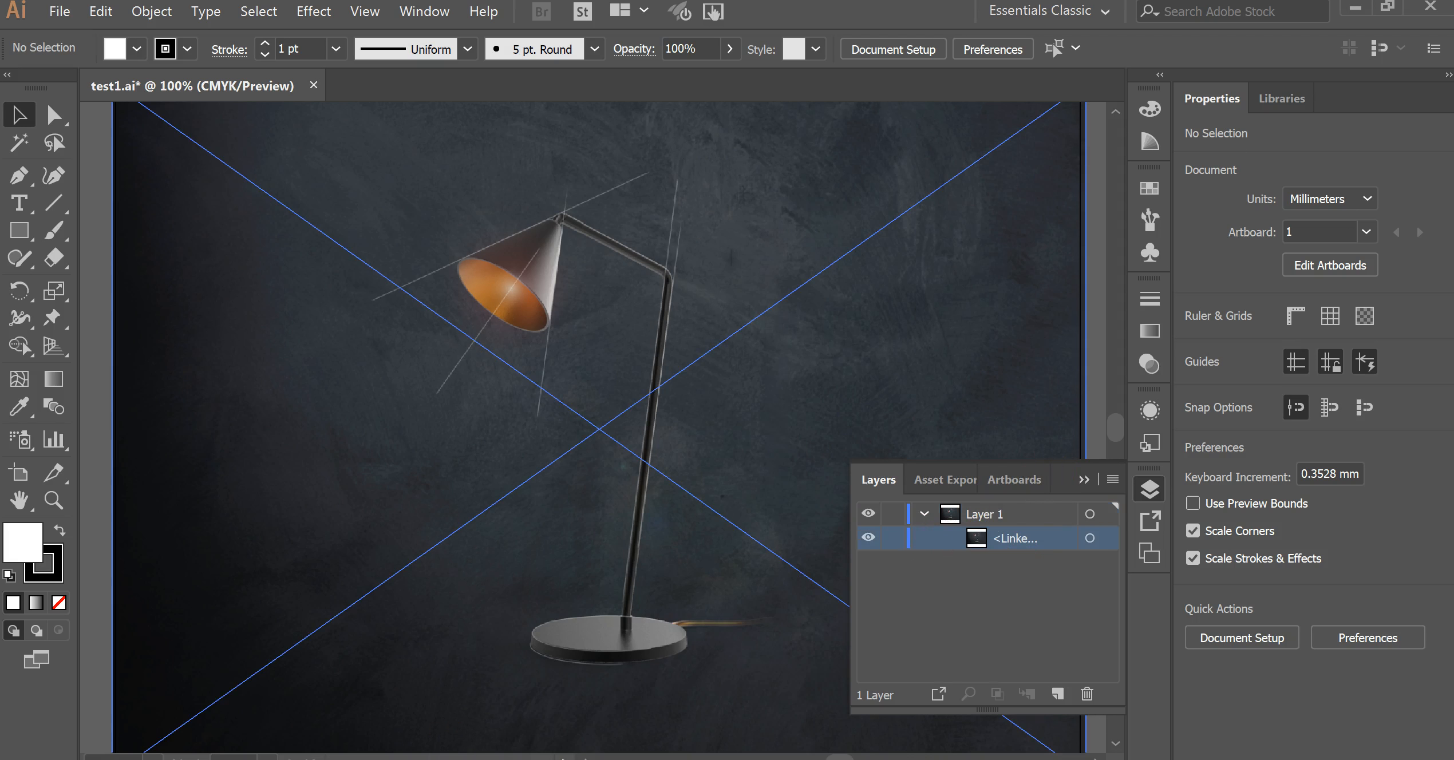
Step: Place 49790_tasklamp_white_base_touch.jpg from the Illustrator folder and inspect the stacking of both linked images in Layer 1
left_click(114, 681)
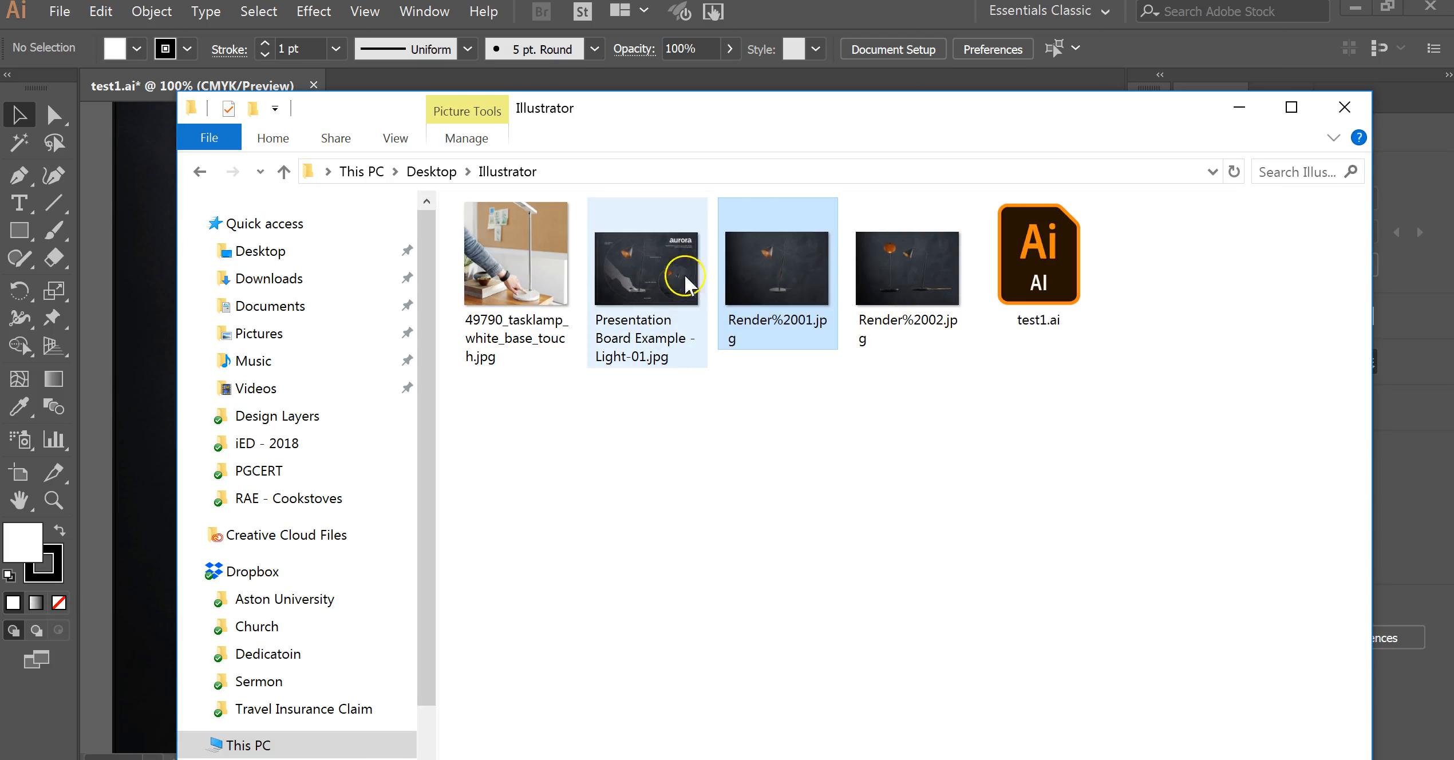
left_click(515, 284)
left_click_drag(514, 261, 136, 293)
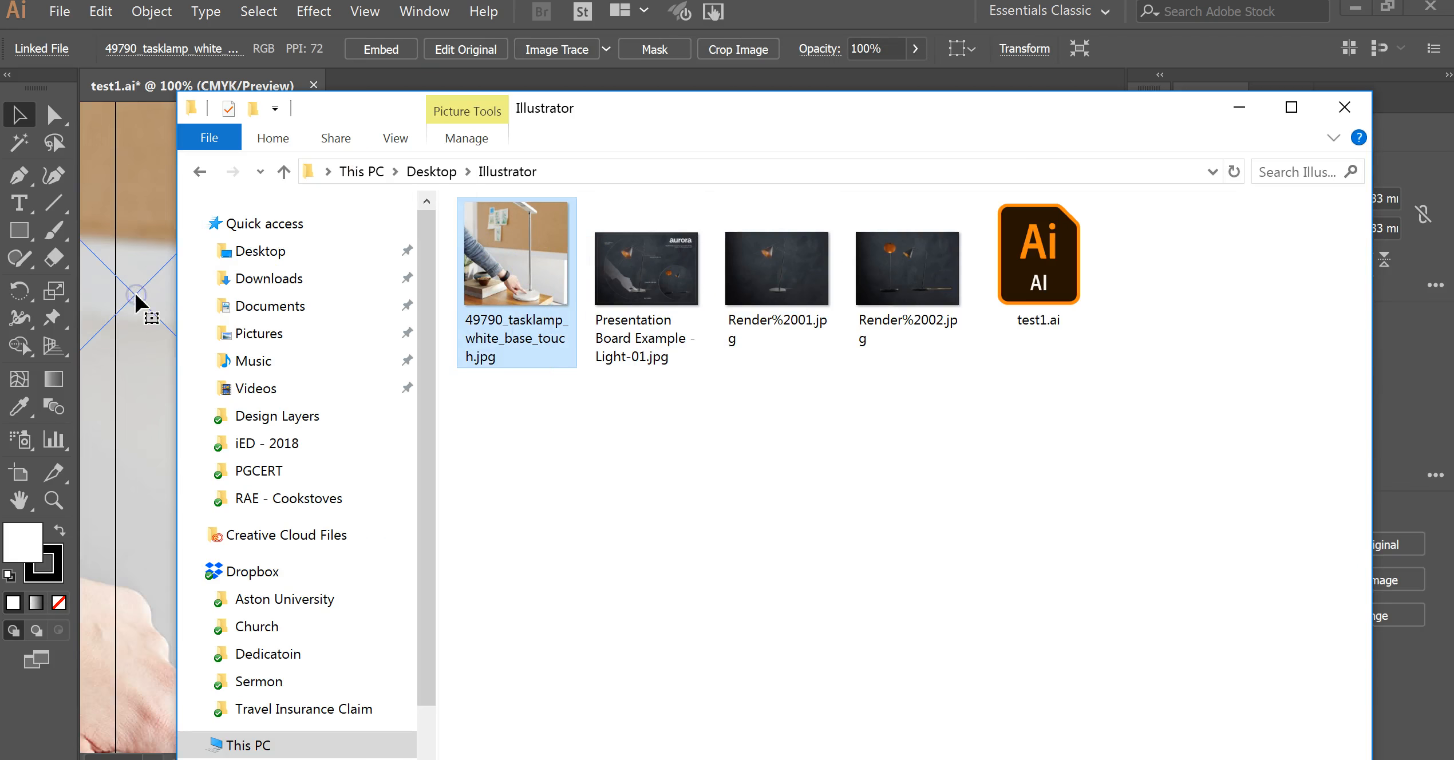
left_click(1010, 539)
left_click(1012, 561)
left_click(1025, 574)
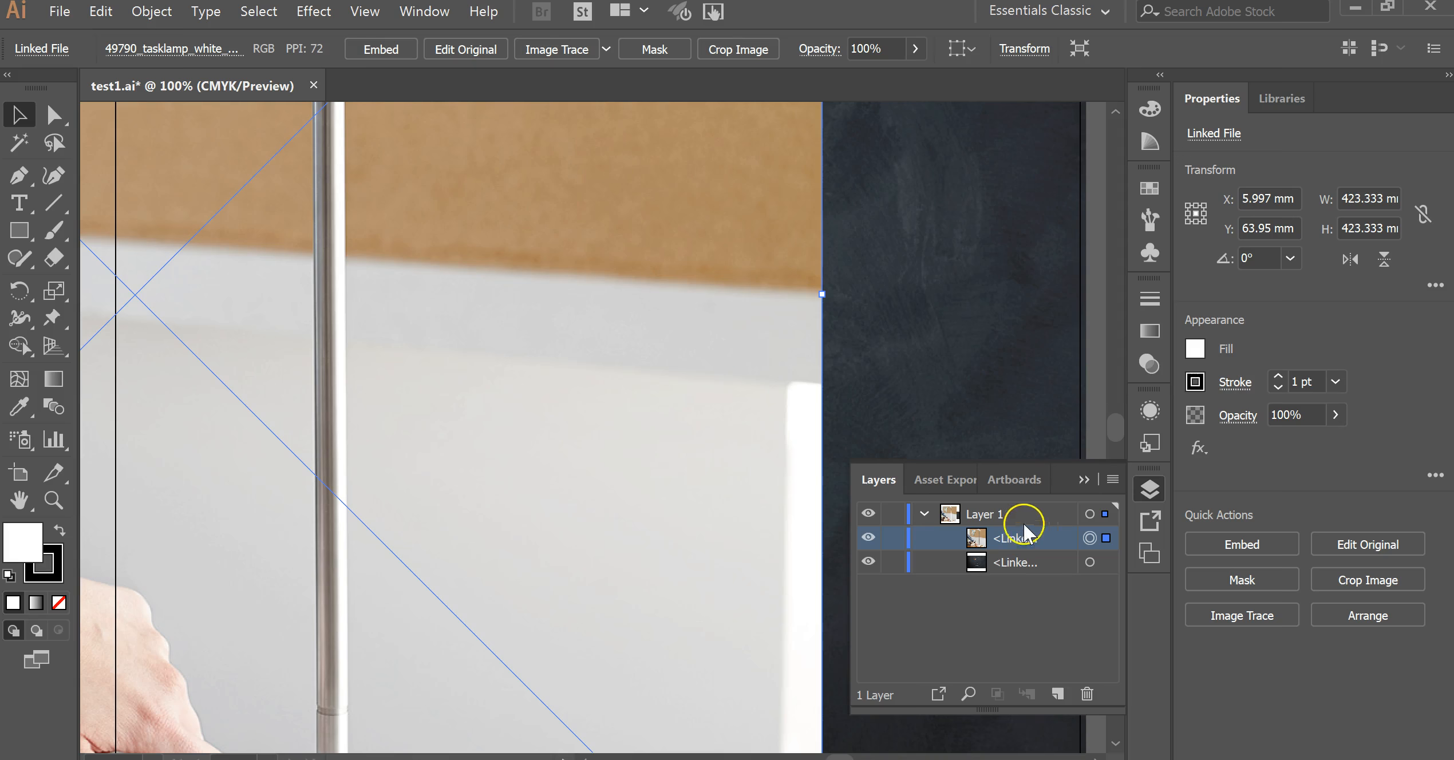
Step: Delete the placed white task lamp photo and hide the layer list
left_click(1095, 320)
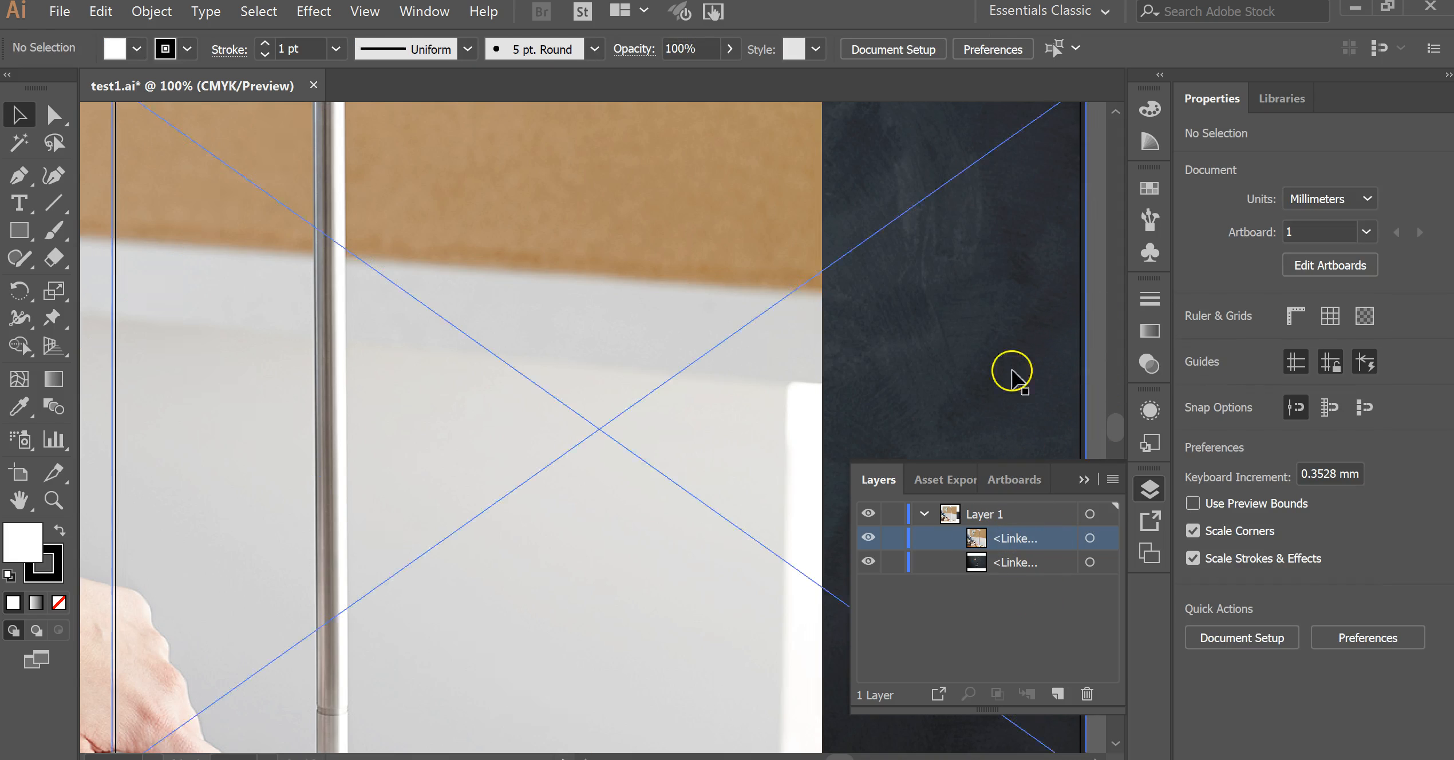
left_click(711, 331)
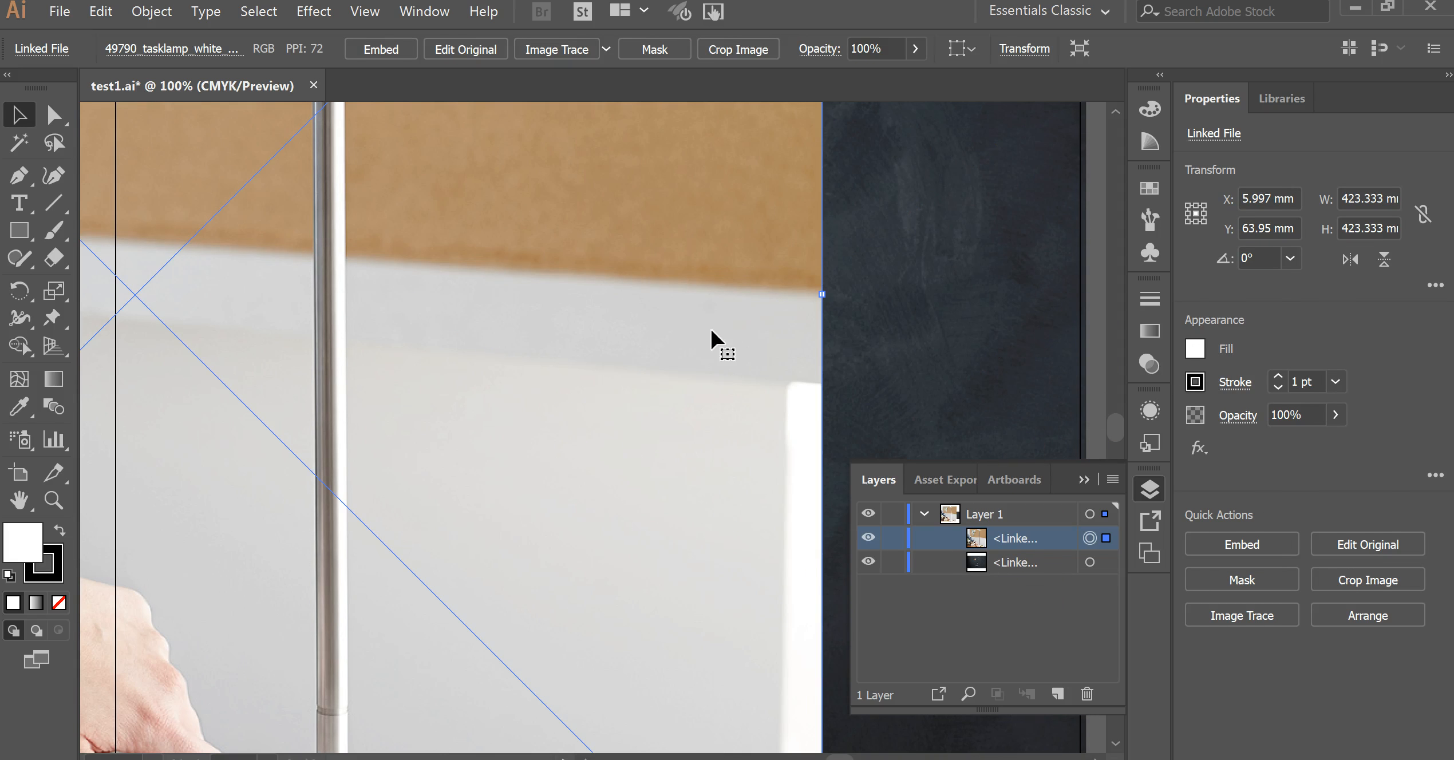
key("Delete")
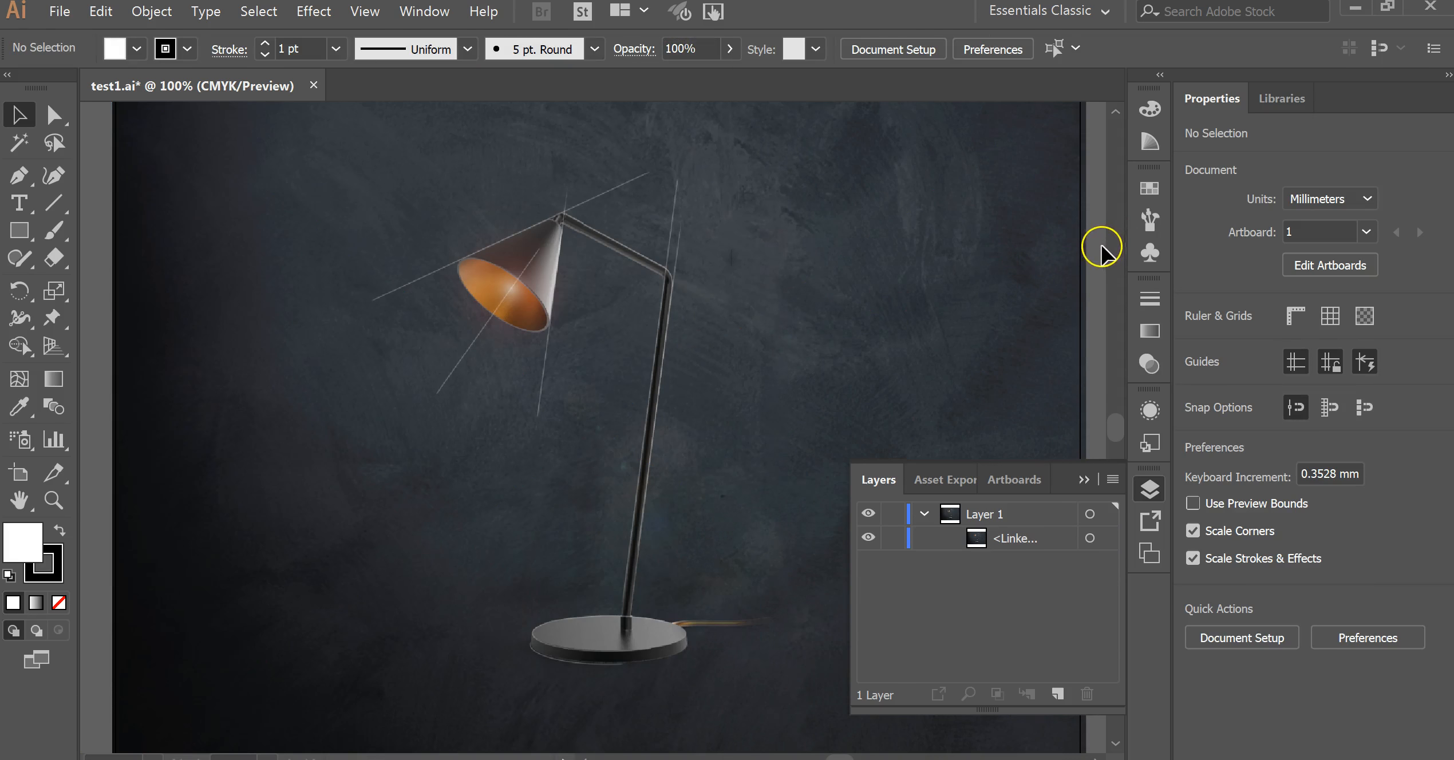
left_click(1084, 480)
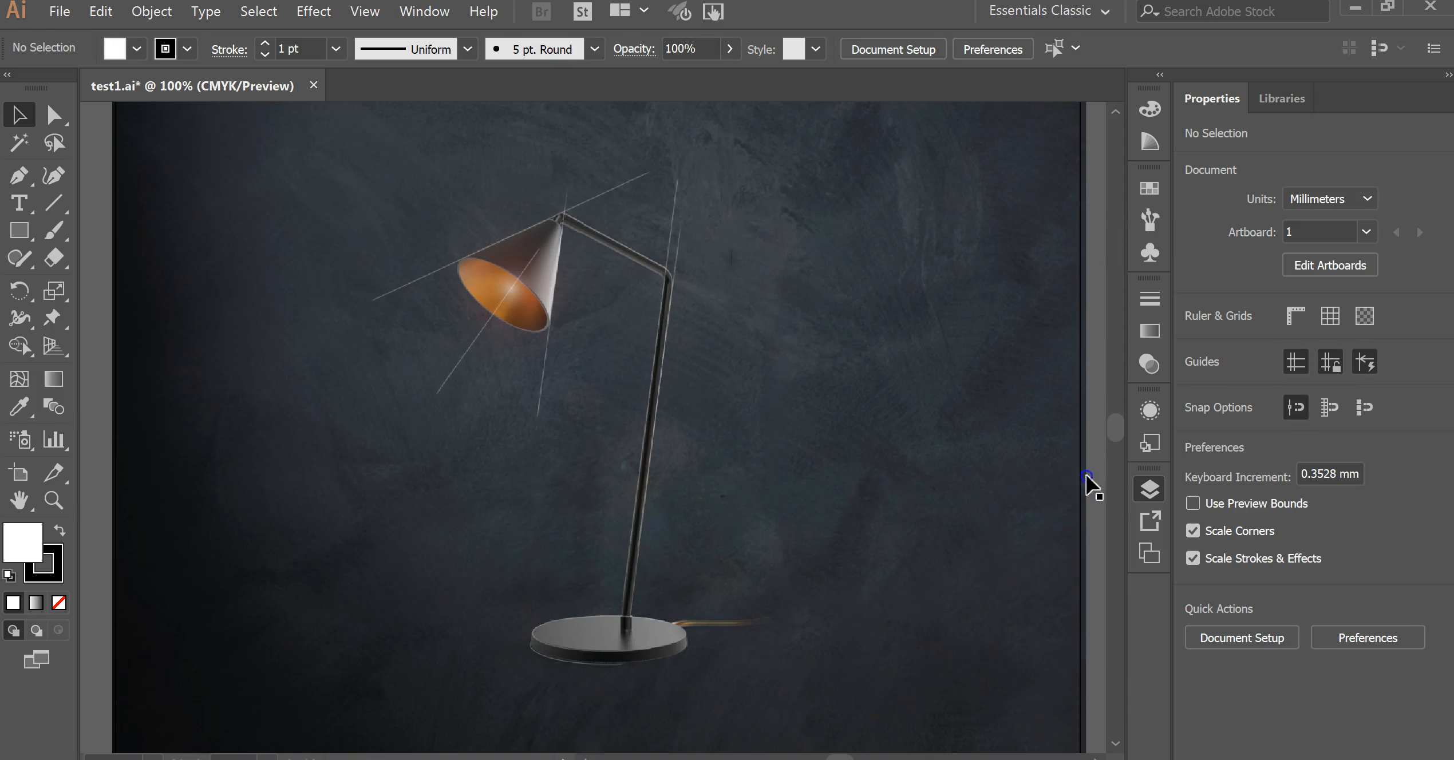
Step: Move the lamp render off the artboard into the empty space to its right and deselect it
key("ctrl+minus")
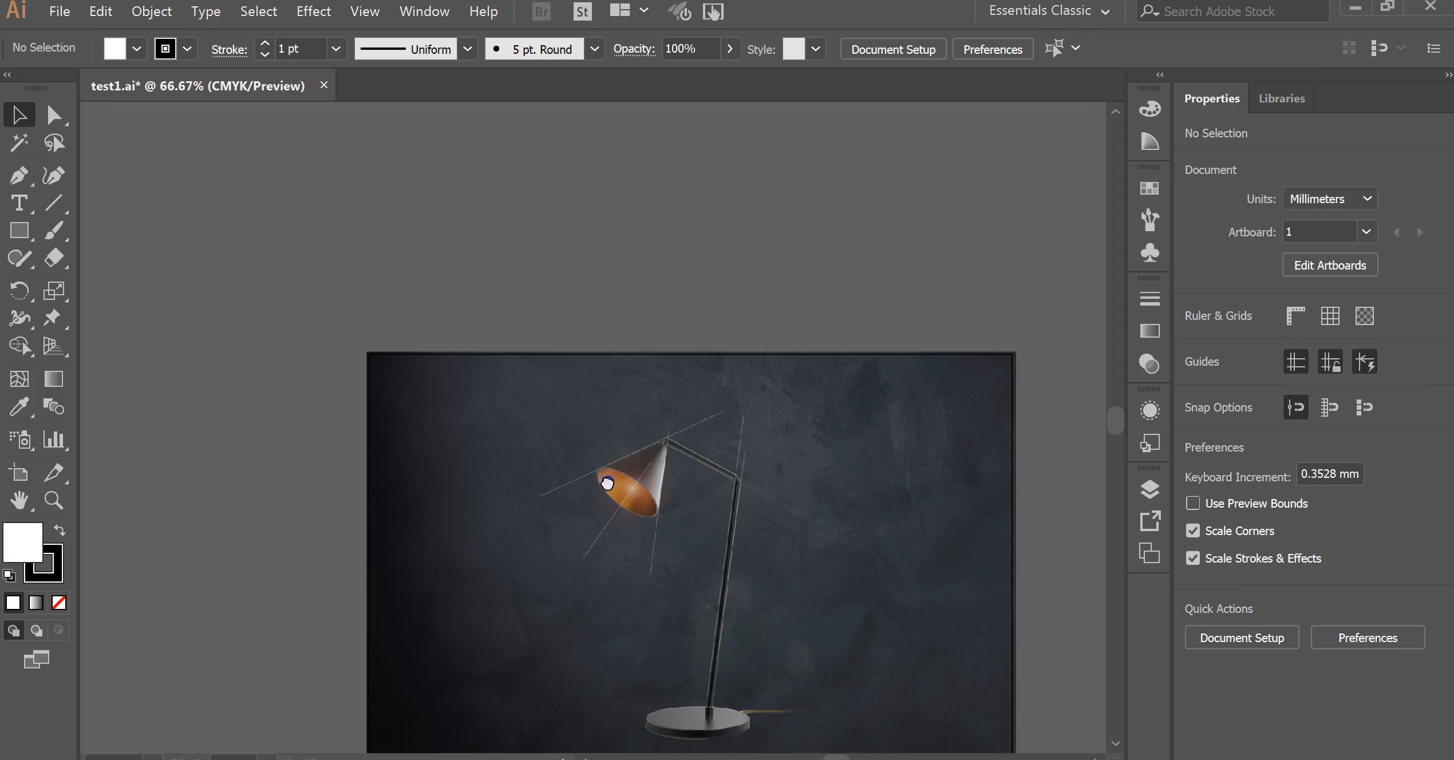
left_click_drag(329, 251, 1009, 240)
left_click(878, 174)
left_click(737, 324, "ctrl+alt")
left_click(590, 455, "ctrl+alt")
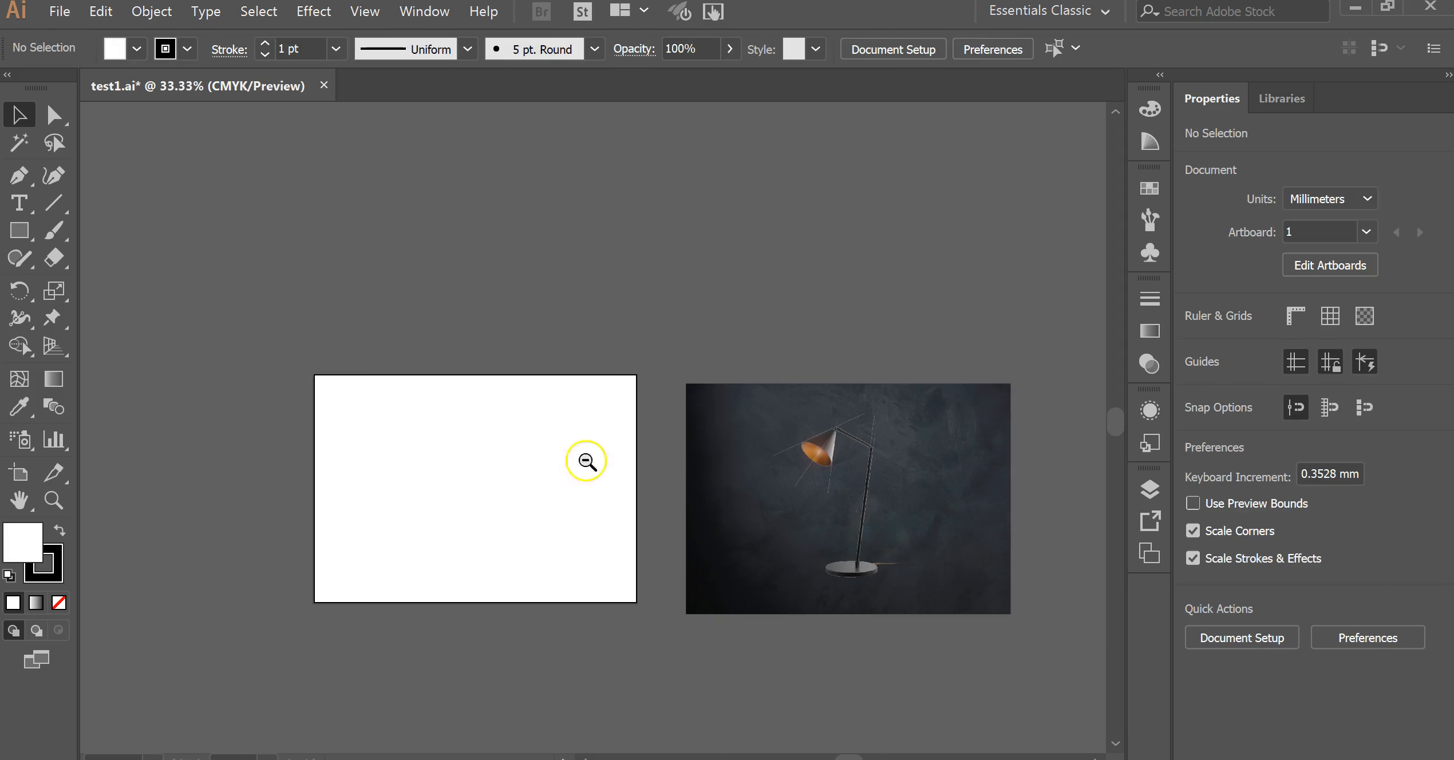
left_click(661, 416, "ctrl+alt")
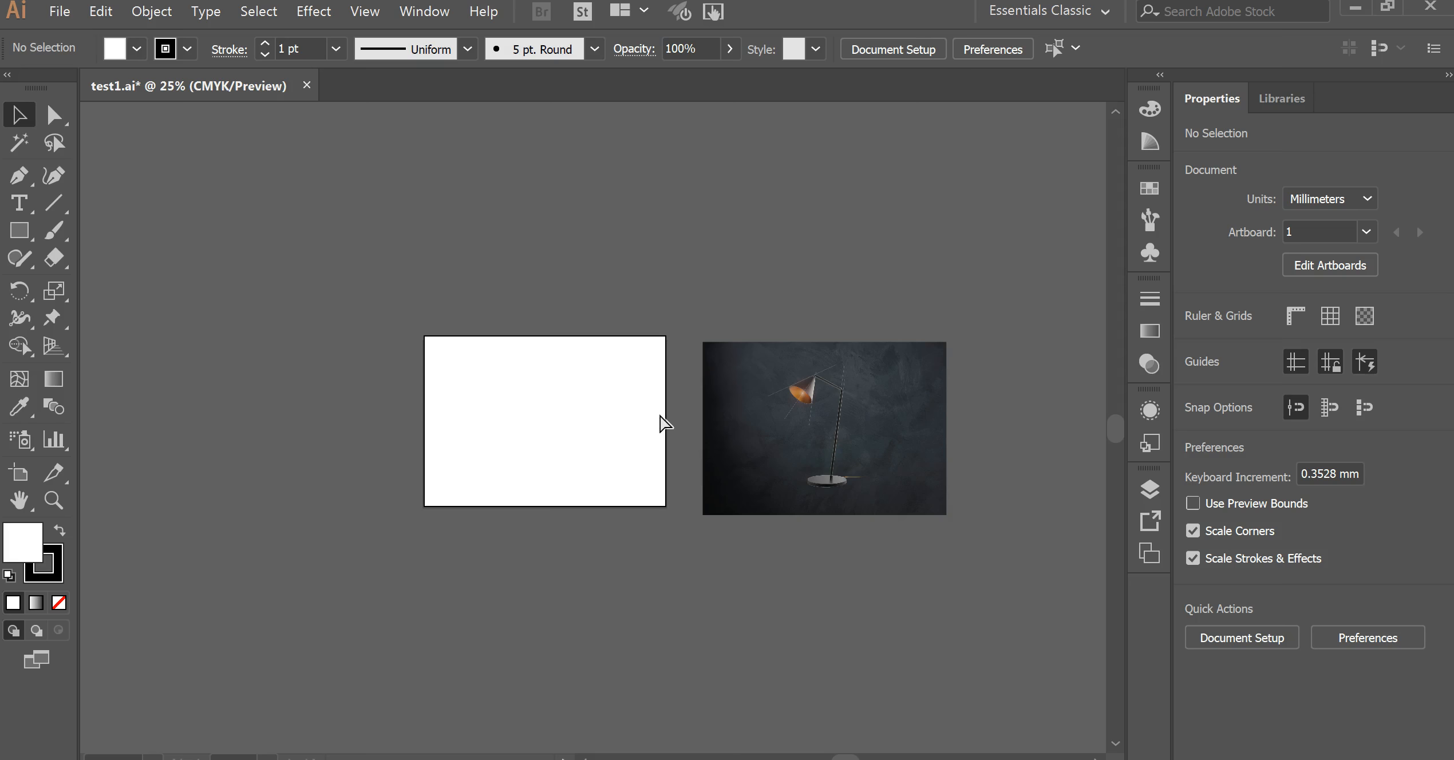
left_click(581, 391, "ctrl+alt")
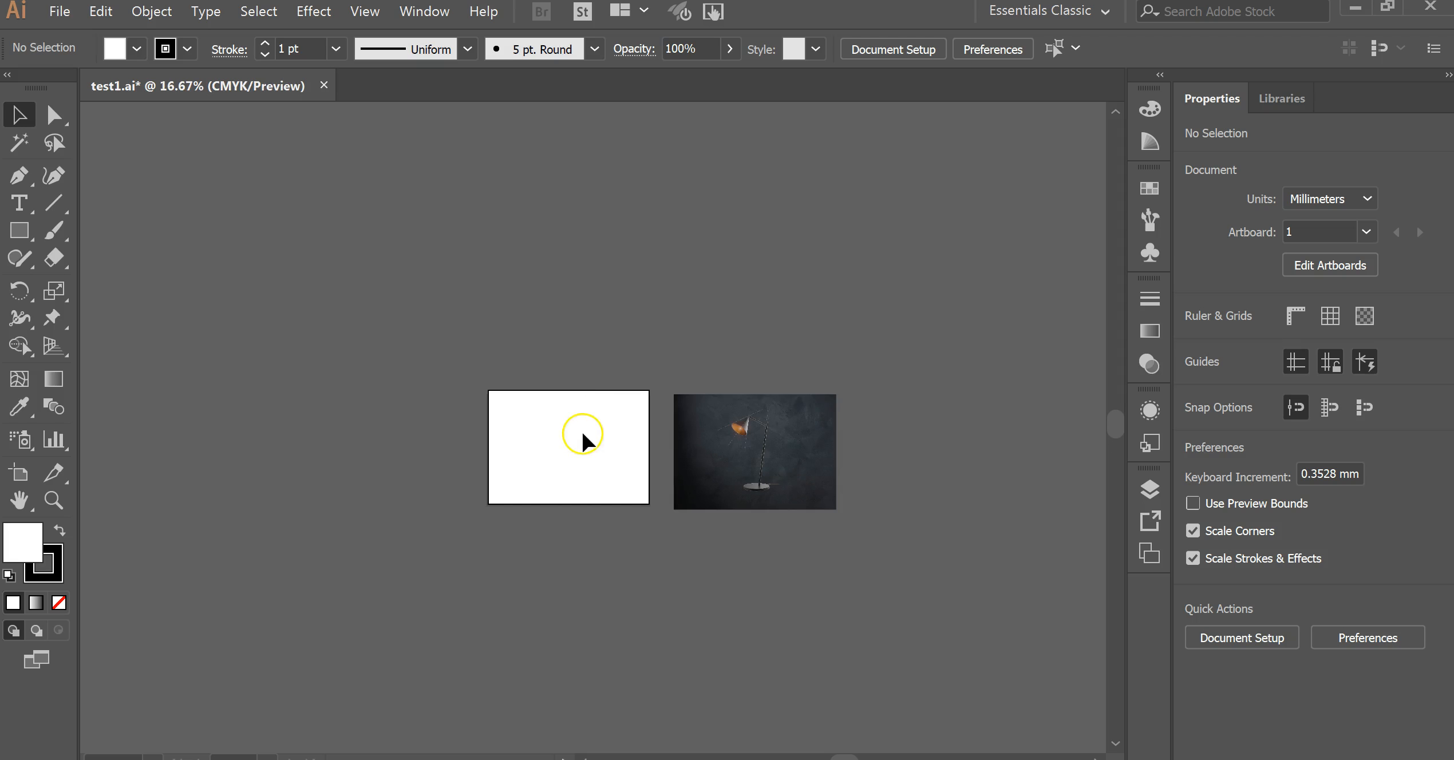
left_click(602, 451)
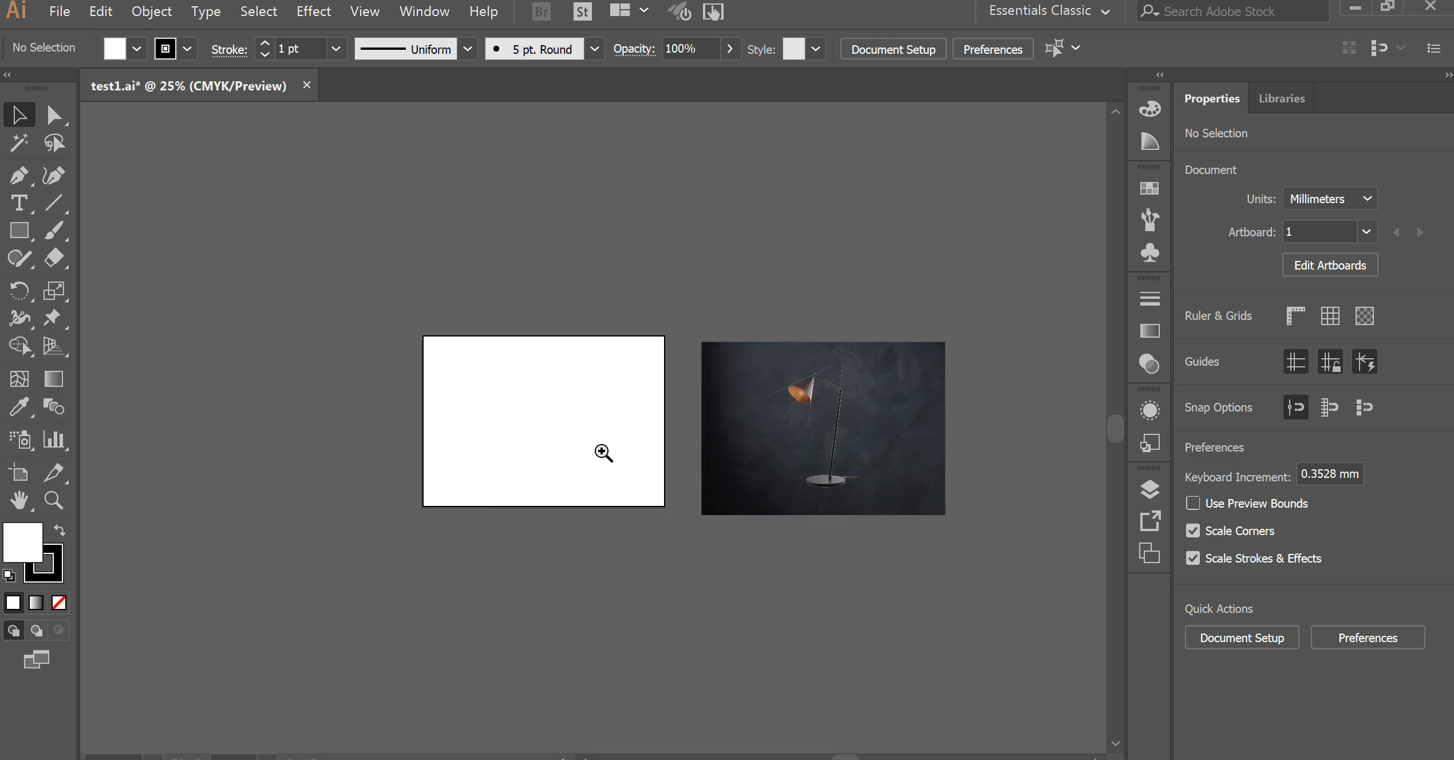
left_click(602, 426)
left_click(601, 425, "alt")
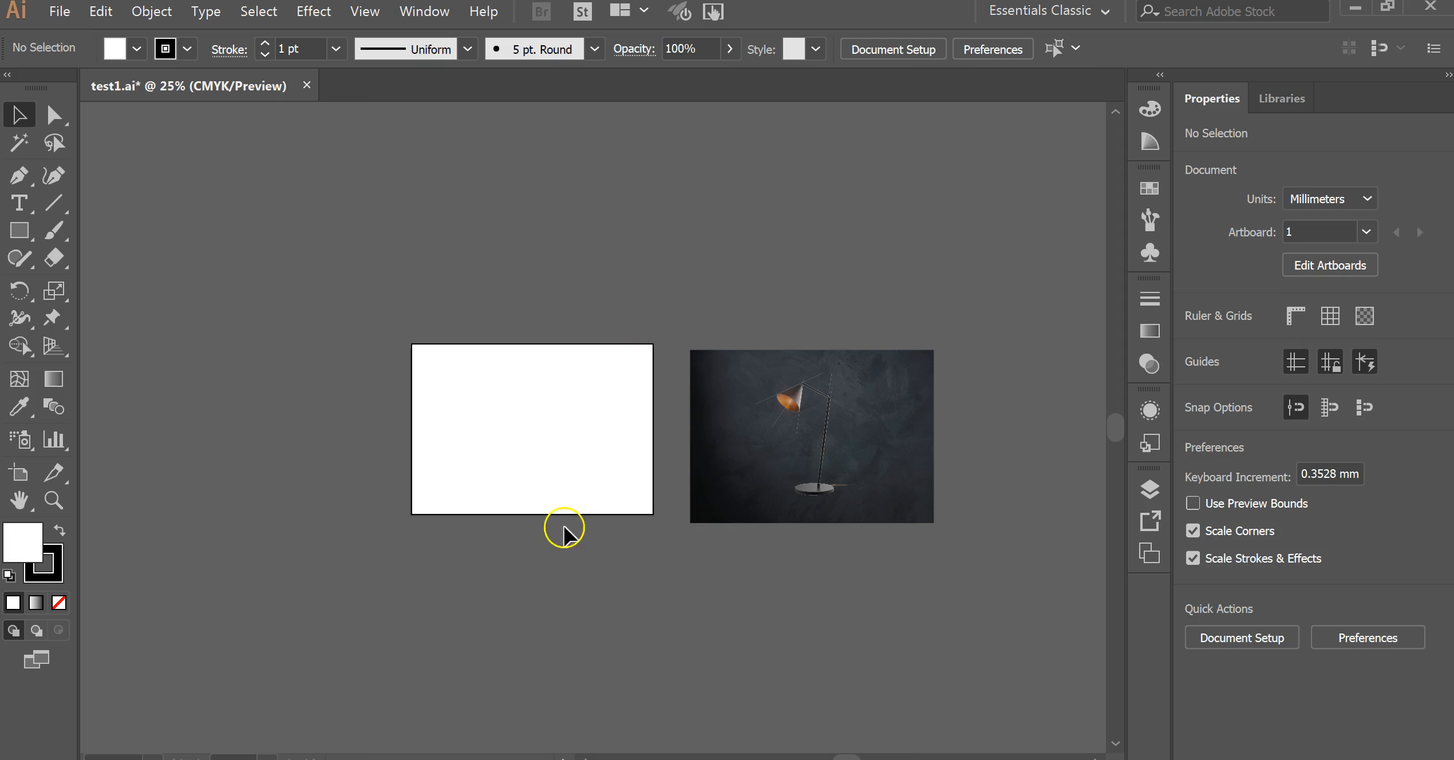
Step: Reposition the lamp render to the right of the artboard, with its top edge slightly above the artboard's, and deselect it
left_click_drag(714, 409, 814, 261)
left_click_drag(876, 317, 818, 371)
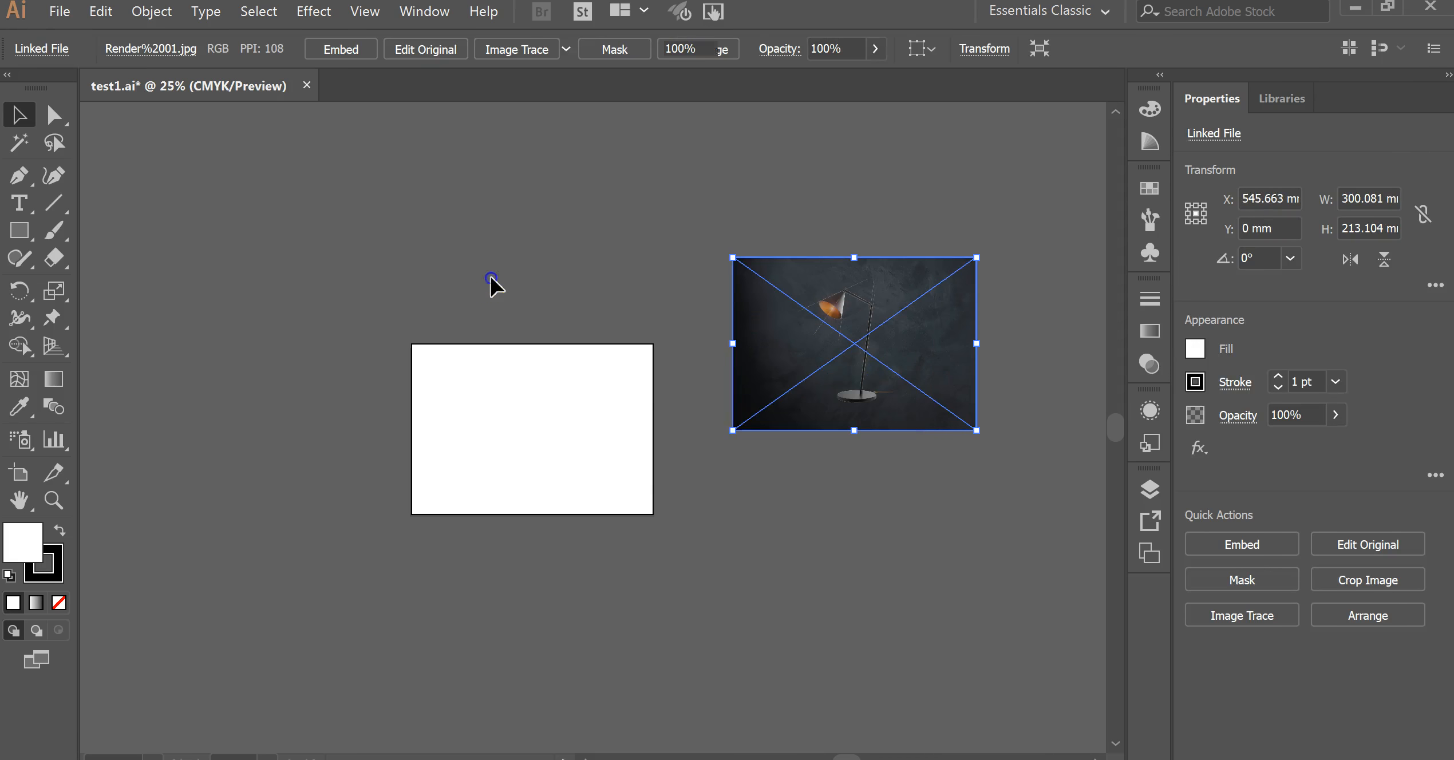
left_click(504, 310)
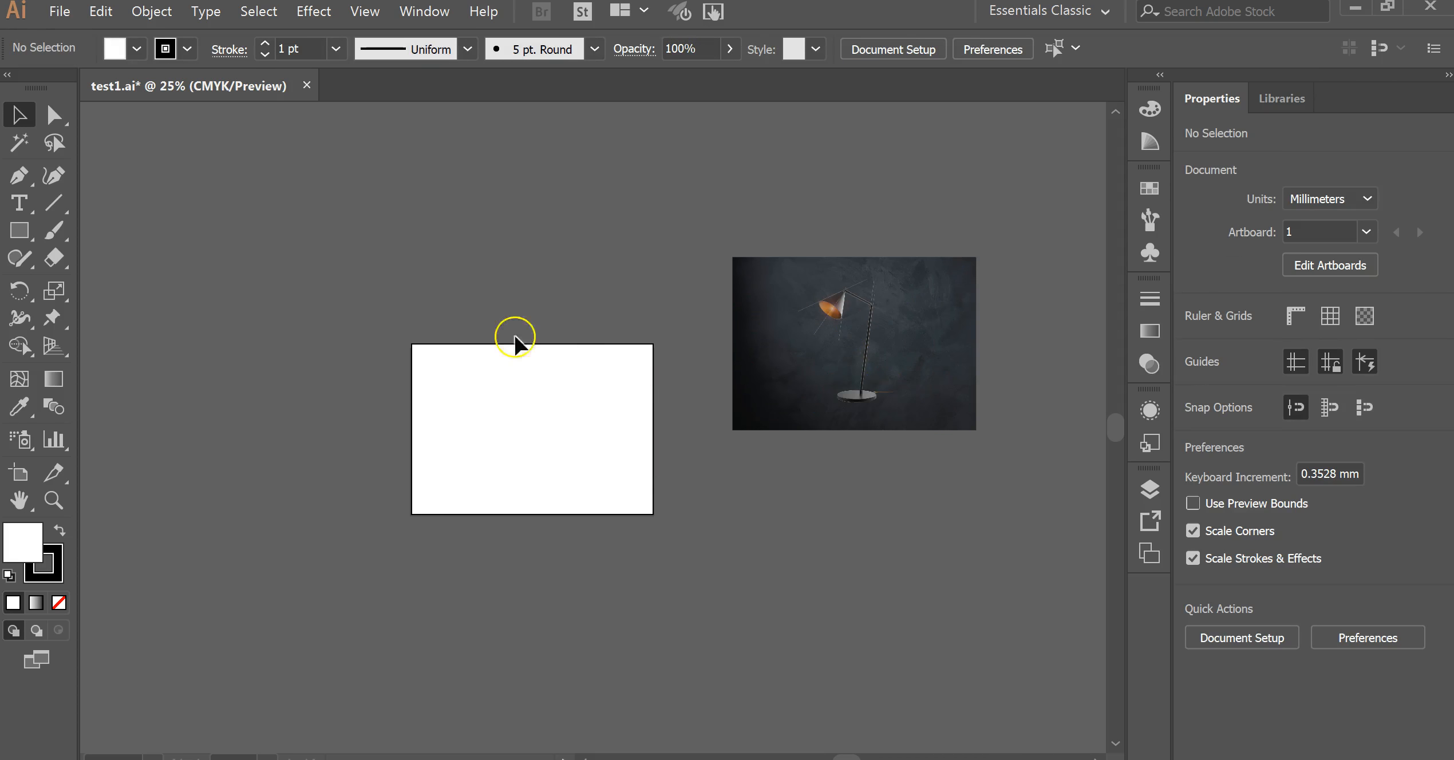
left_click(478, 429)
left_click(750, 425, "ctrl")
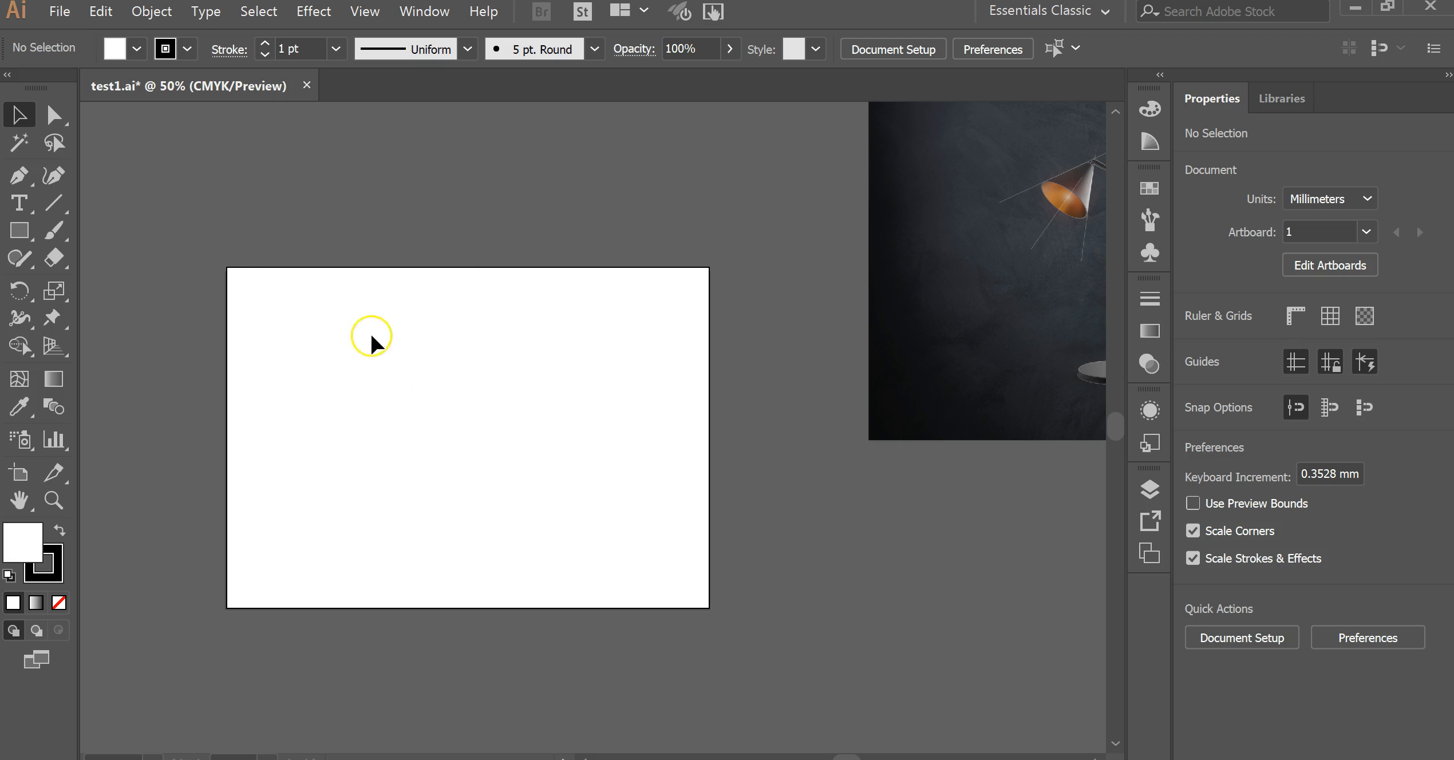
left_click_drag(949, 332, 886, 466)
left_click(731, 205)
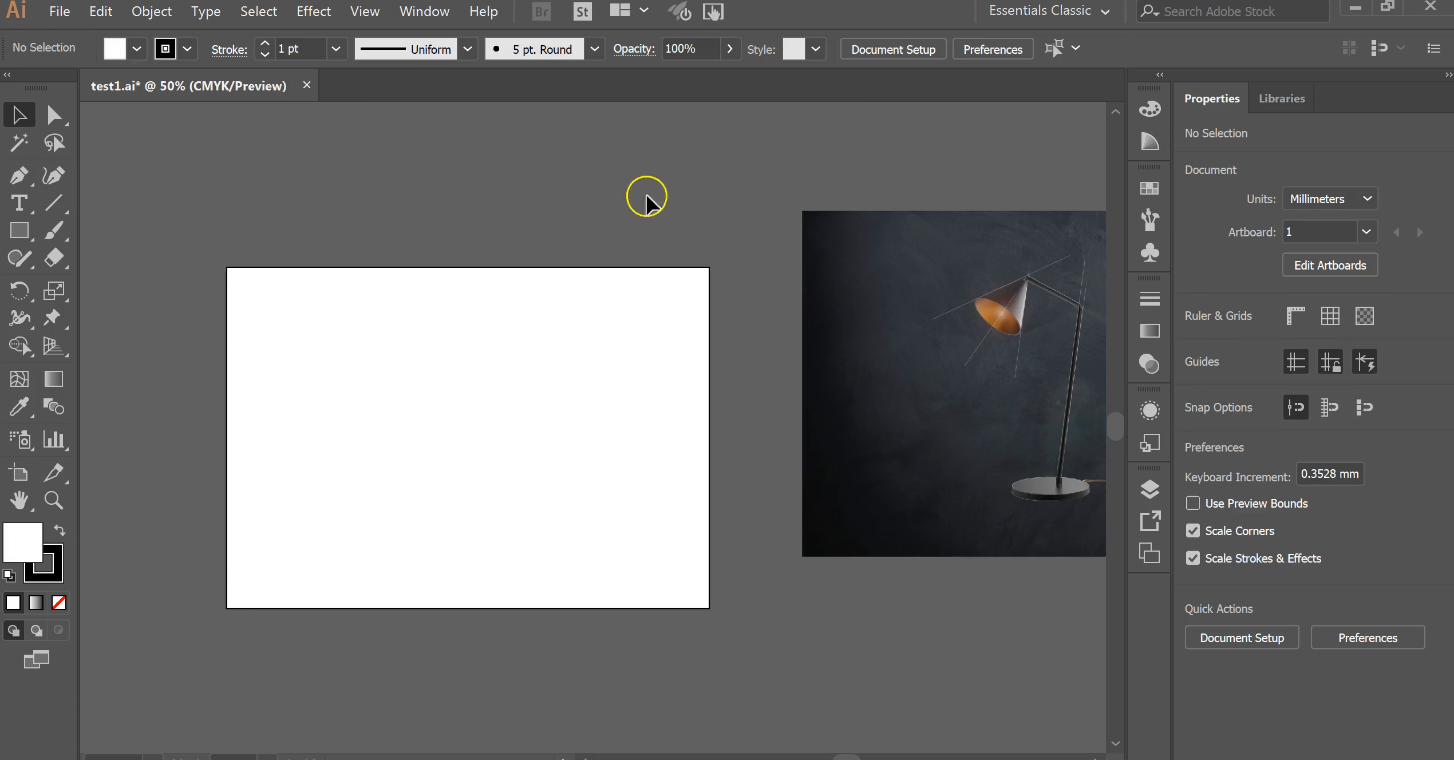
Step: Draw a rectangle about 138 by 99 mm in the artboard's upper-left area and set its stroke weight to 10 pt
left_click(17, 230)
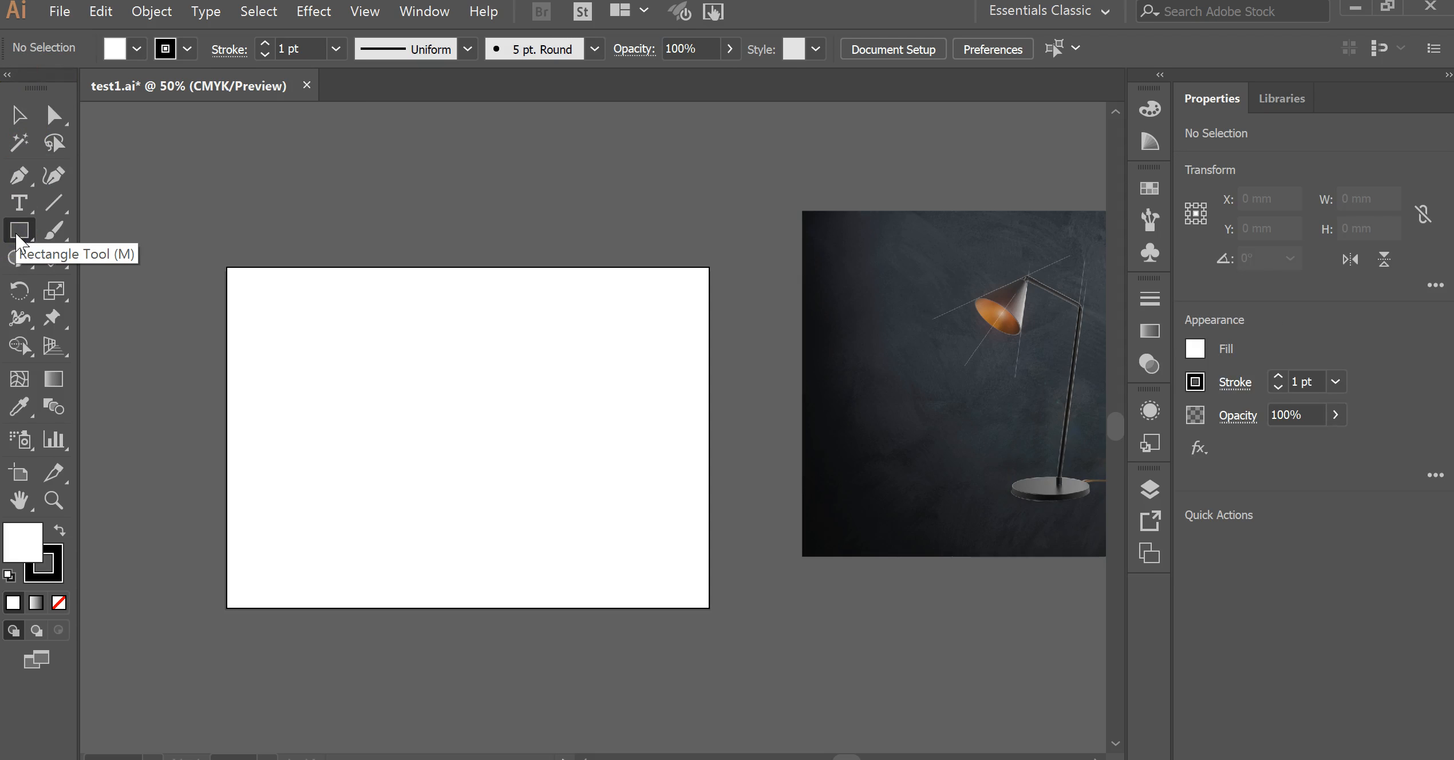
left_click_drag(272, 315, 509, 495)
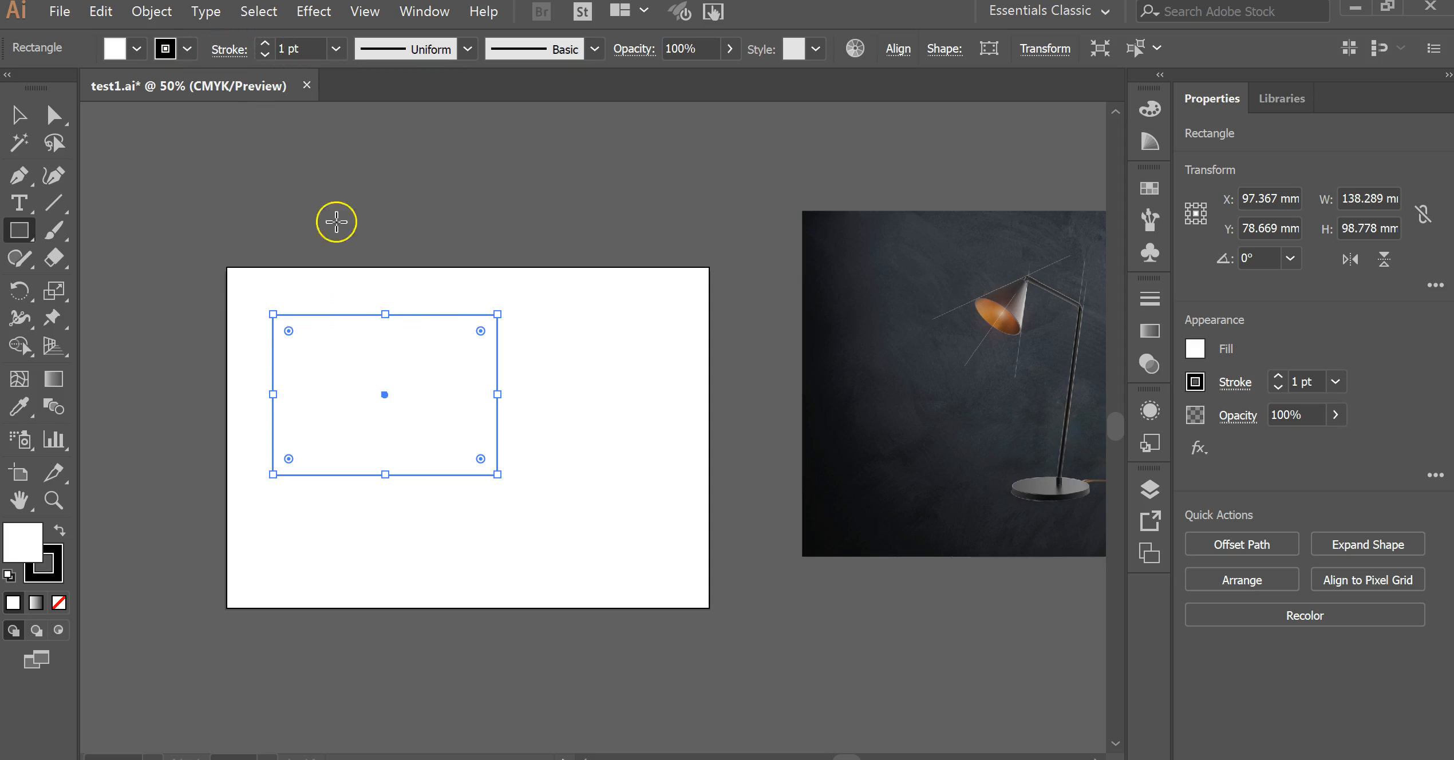
left_click(264, 44)
left_click(265, 44)
left_click(265, 44)
left_click(265, 45)
left_click(265, 44)
left_click(265, 44)
left_click(264, 44)
left_click(264, 45)
left_click(264, 45)
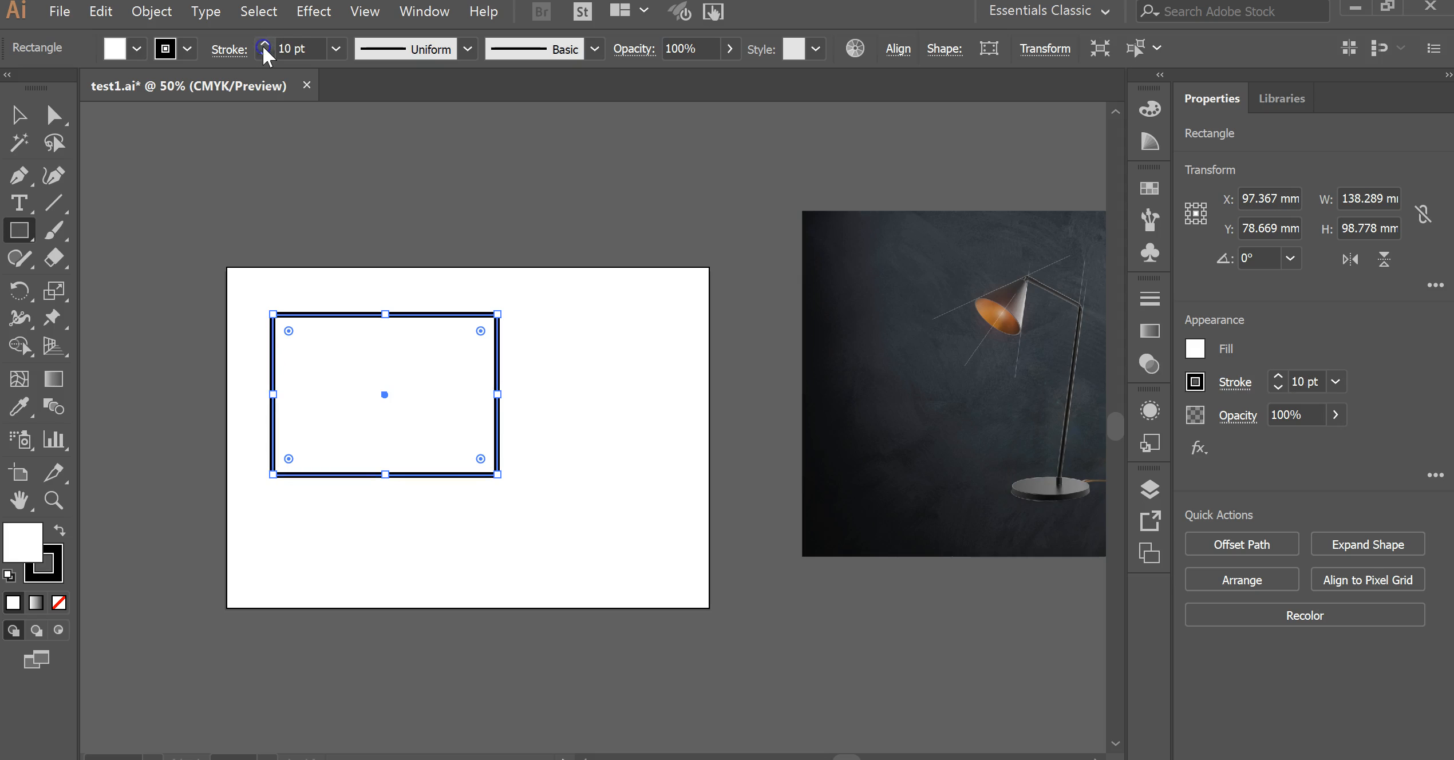
left_click(25, 123)
left_click(245, 168)
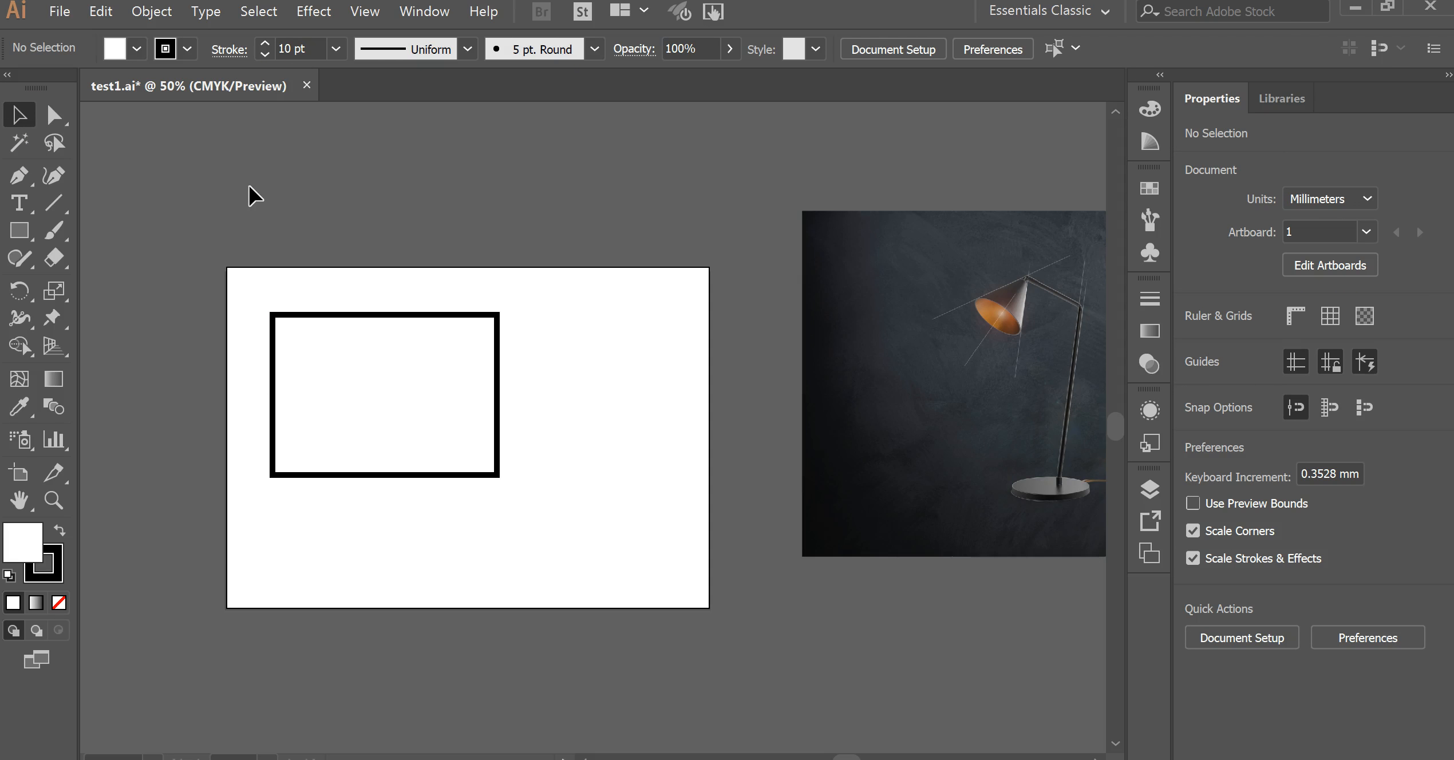
Step: Set the rectangle's stroke weight to 7 pt
left_click(383, 314)
left_click(265, 55)
left_click(265, 55)
left_click(265, 55)
left_click(301, 309)
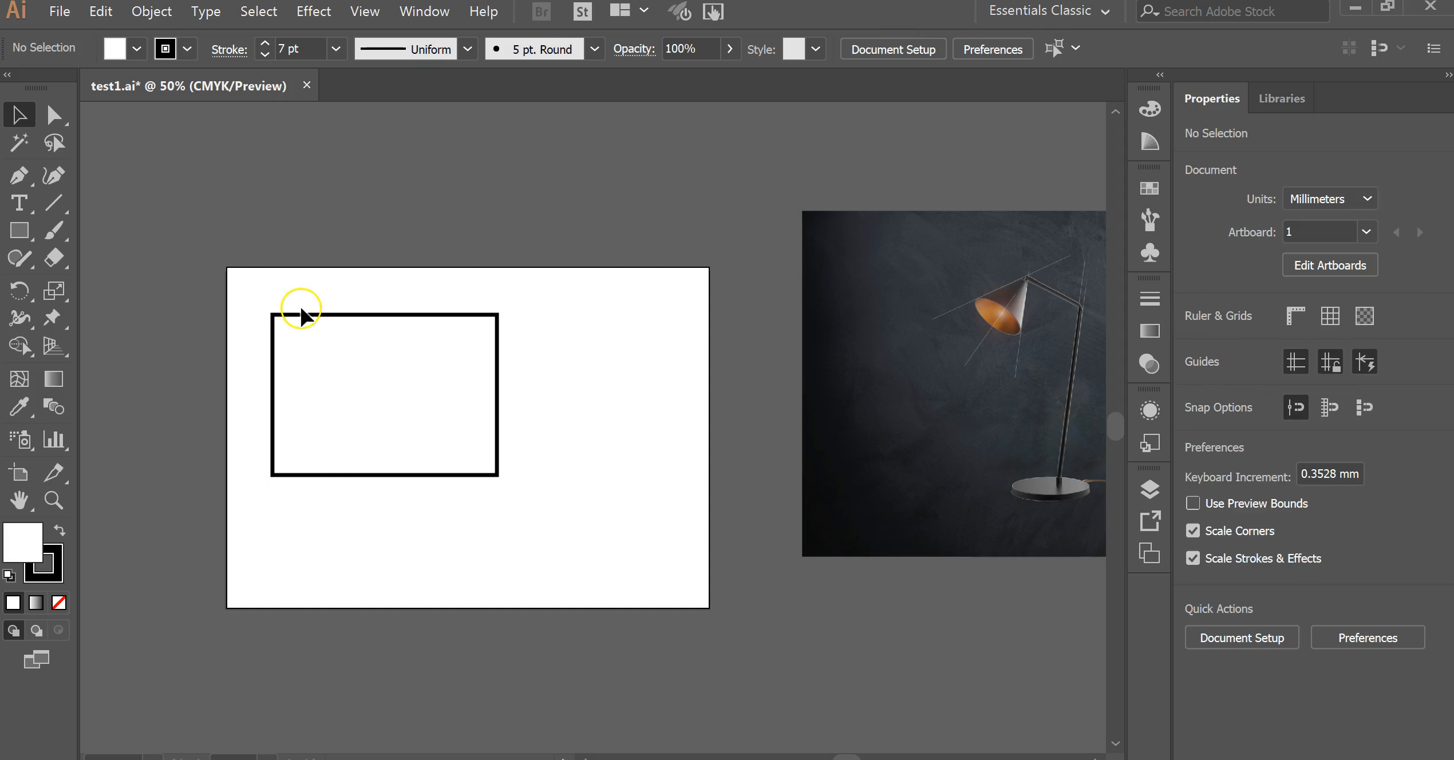
Step: Set the rectangle's stroke colour to the dark red swatch and deselect it
left_click(292, 315)
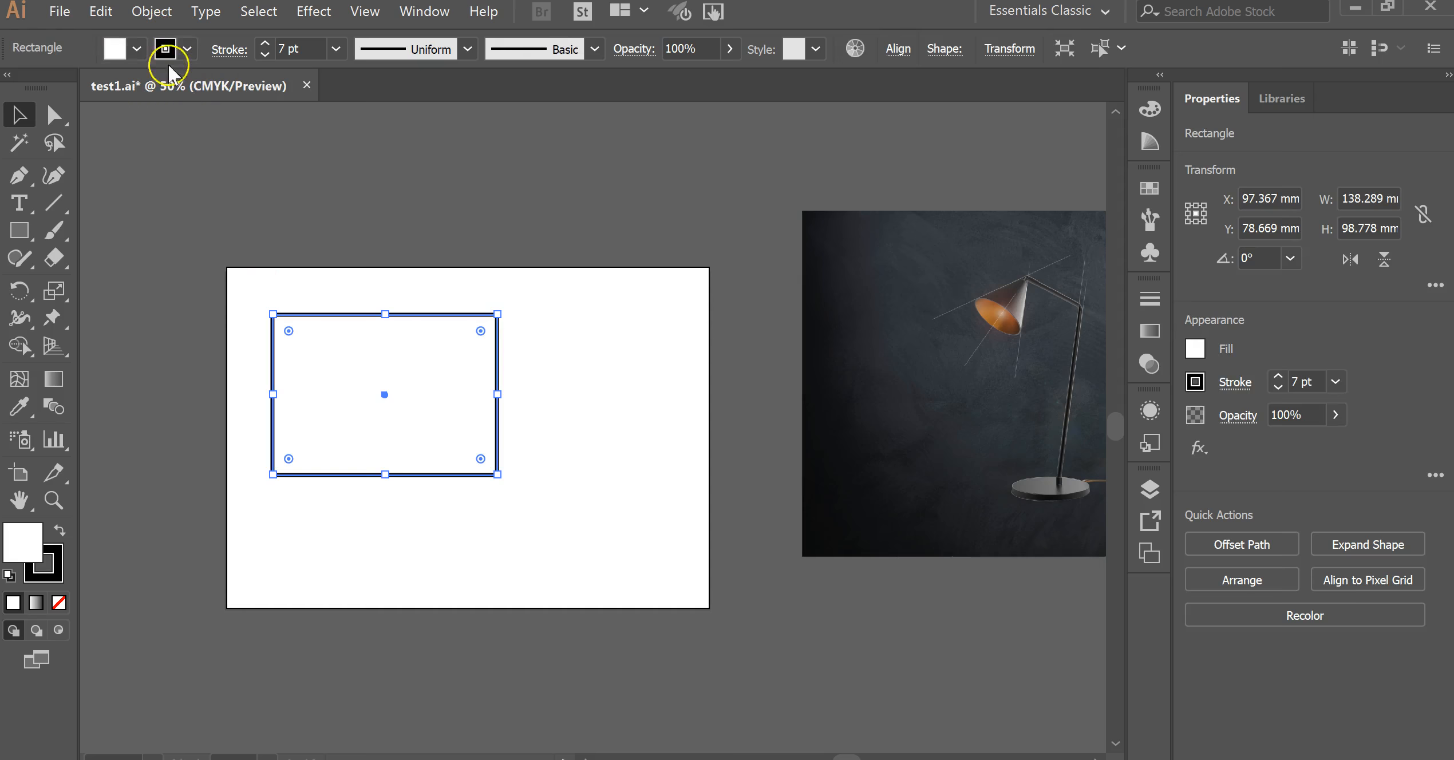
left_click(189, 49)
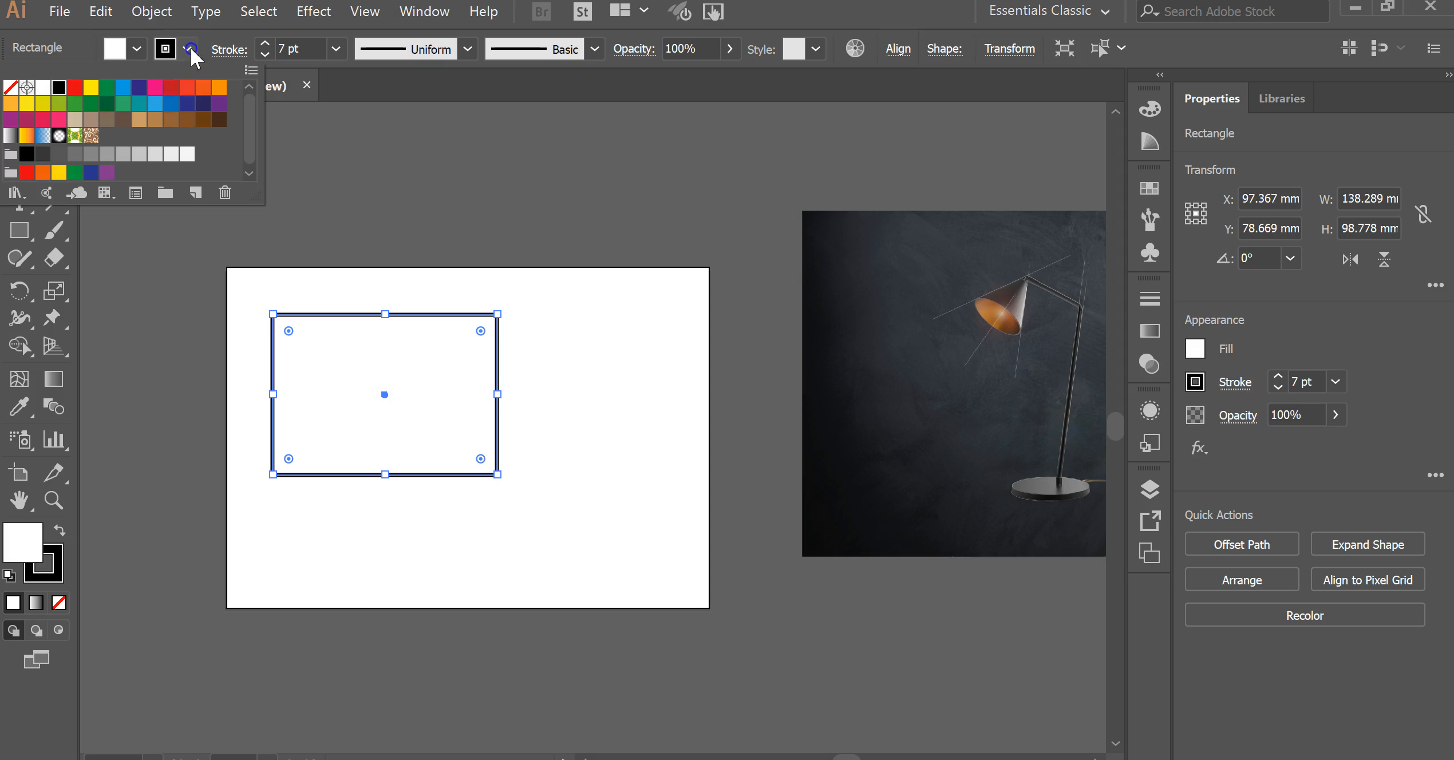
left_click(176, 87)
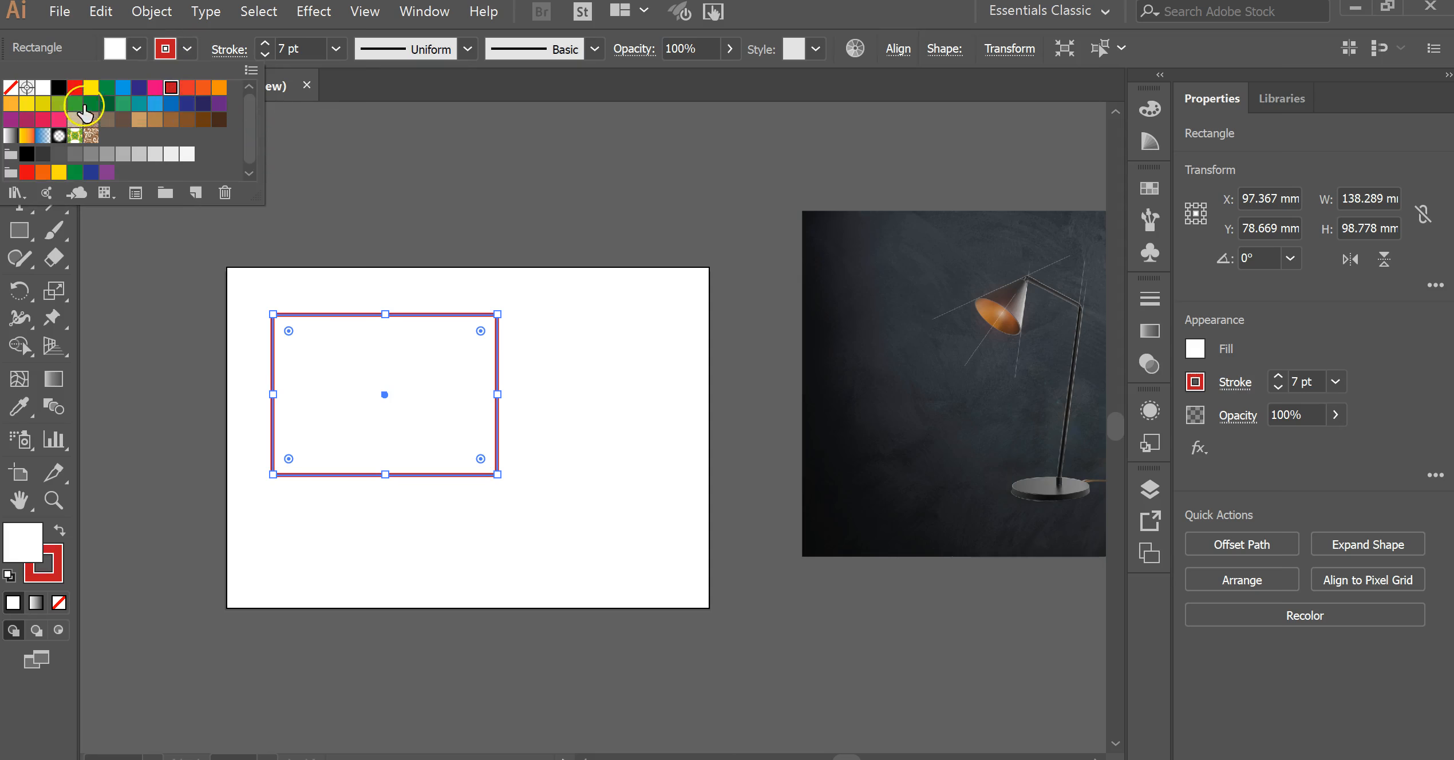
left_click(156, 103)
left_click(171, 89)
left_click(450, 268)
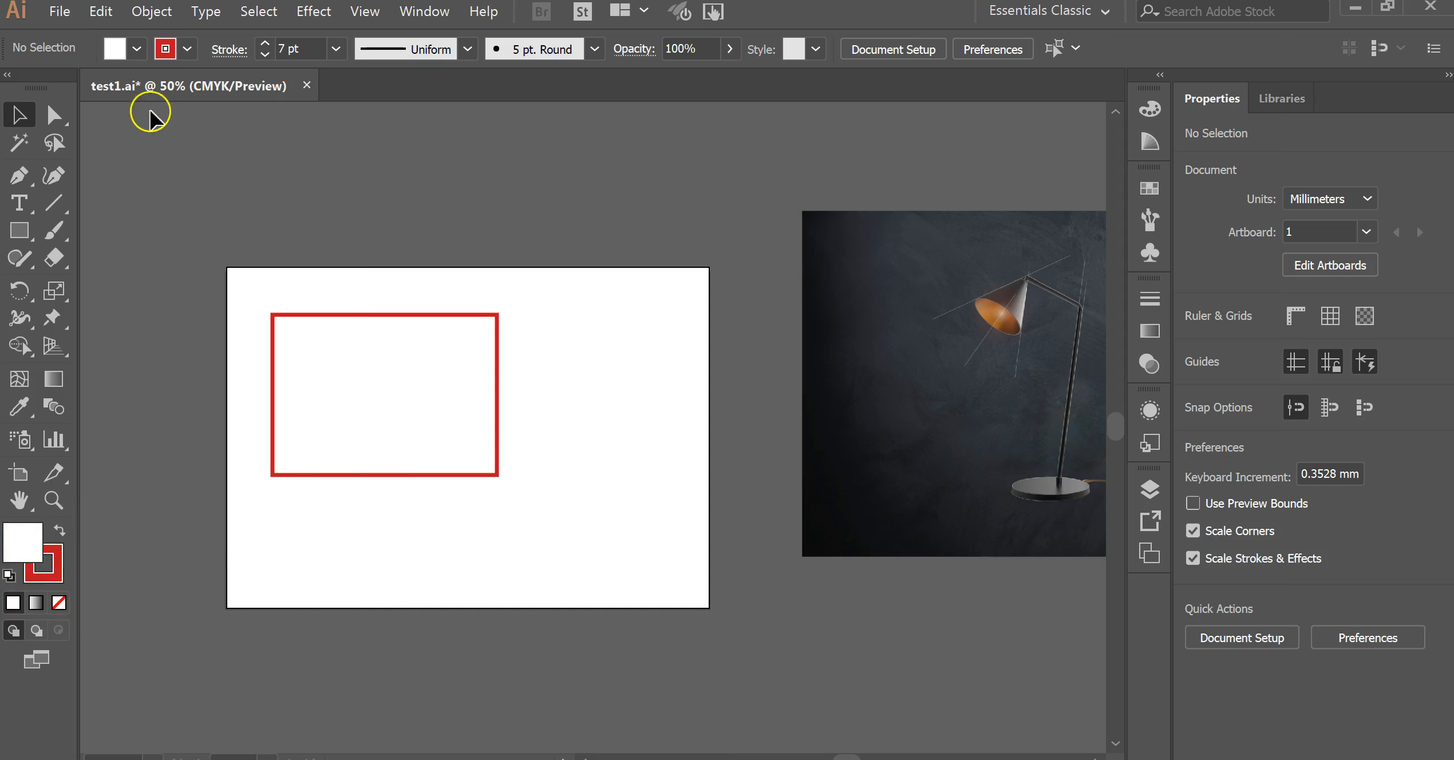
Step: Fill the rectangle with the bright blue swatch and deselect it
left_click(258, 331)
left_click(136, 48)
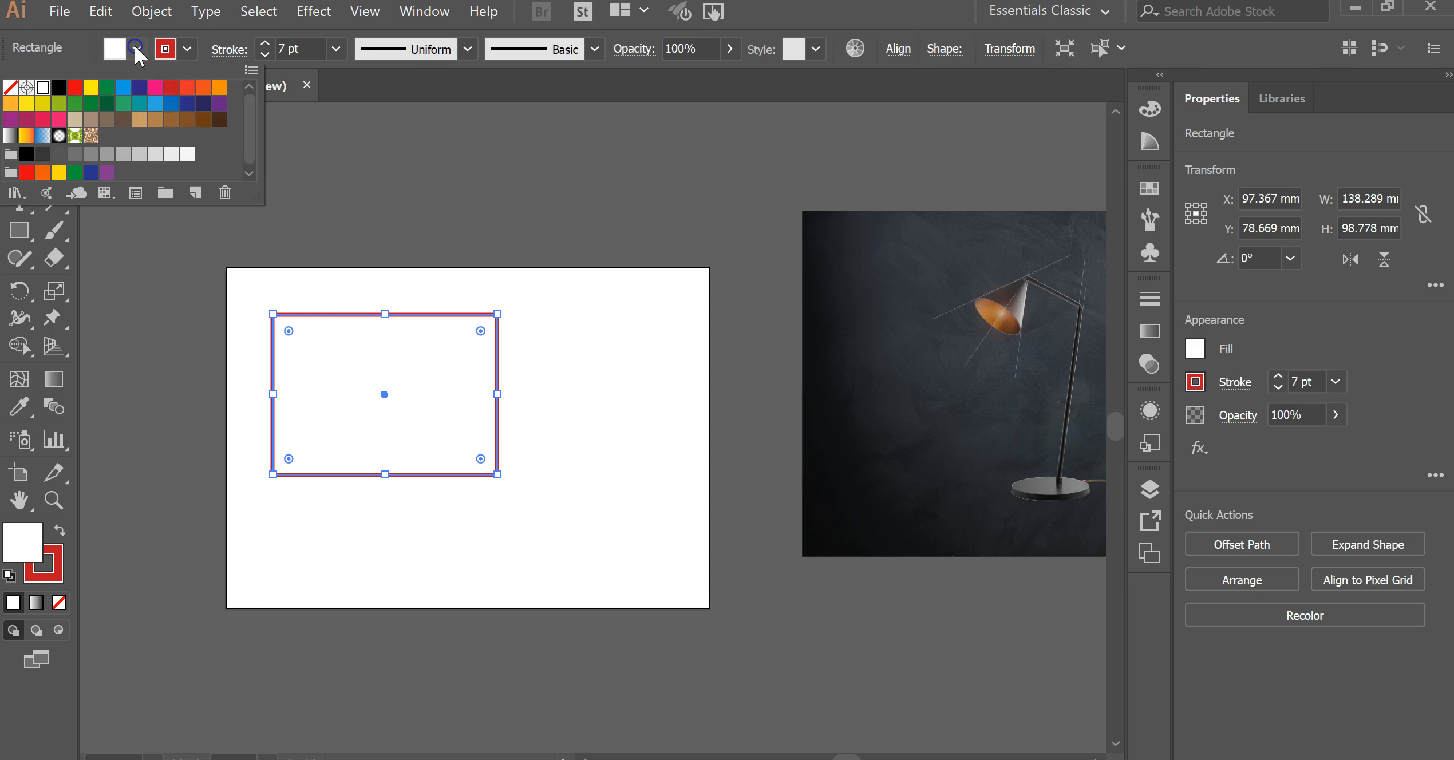
left_click(123, 88)
left_click(125, 381)
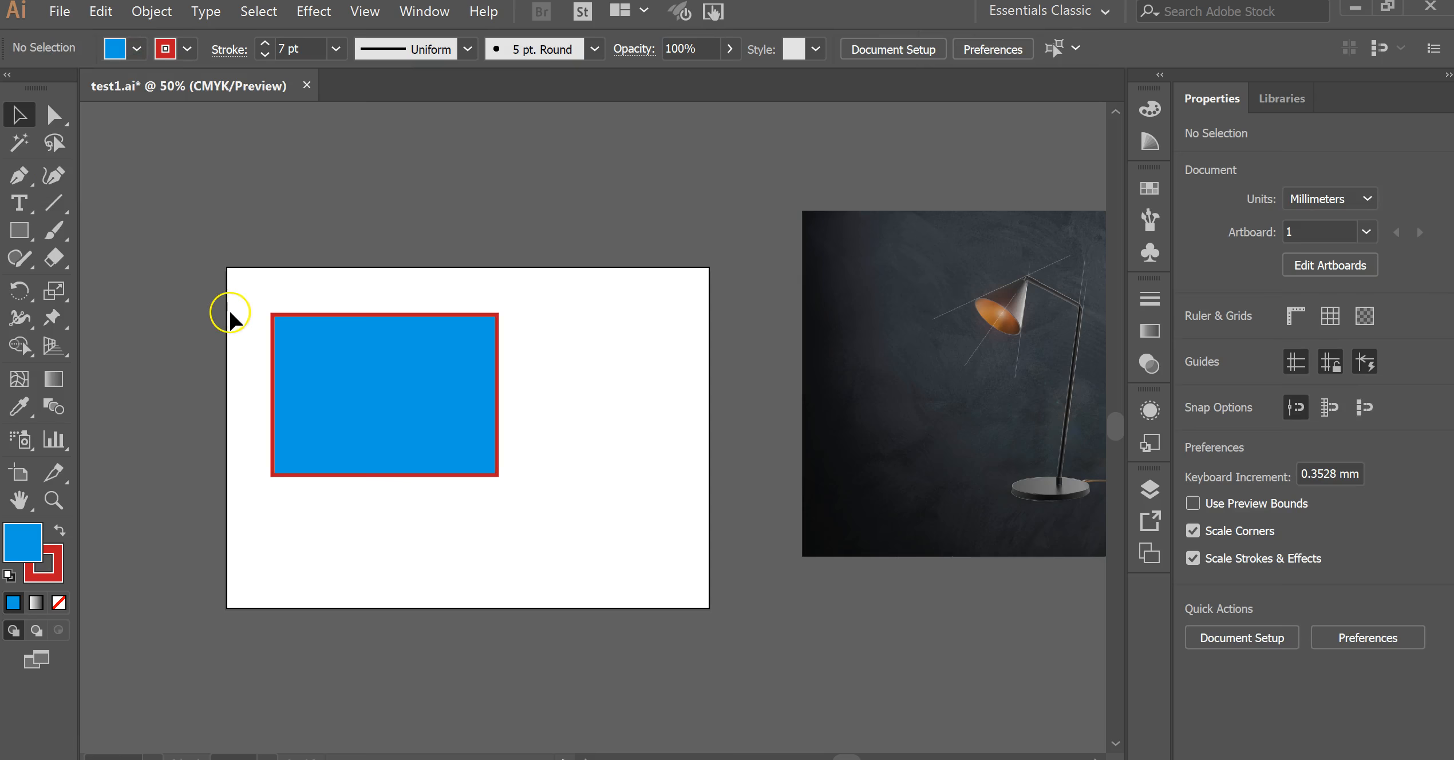
Step: Draw a circle about 135 mm in diameter from the artboard's upper edge, overlapping the rectangle's right part
left_click(20, 232)
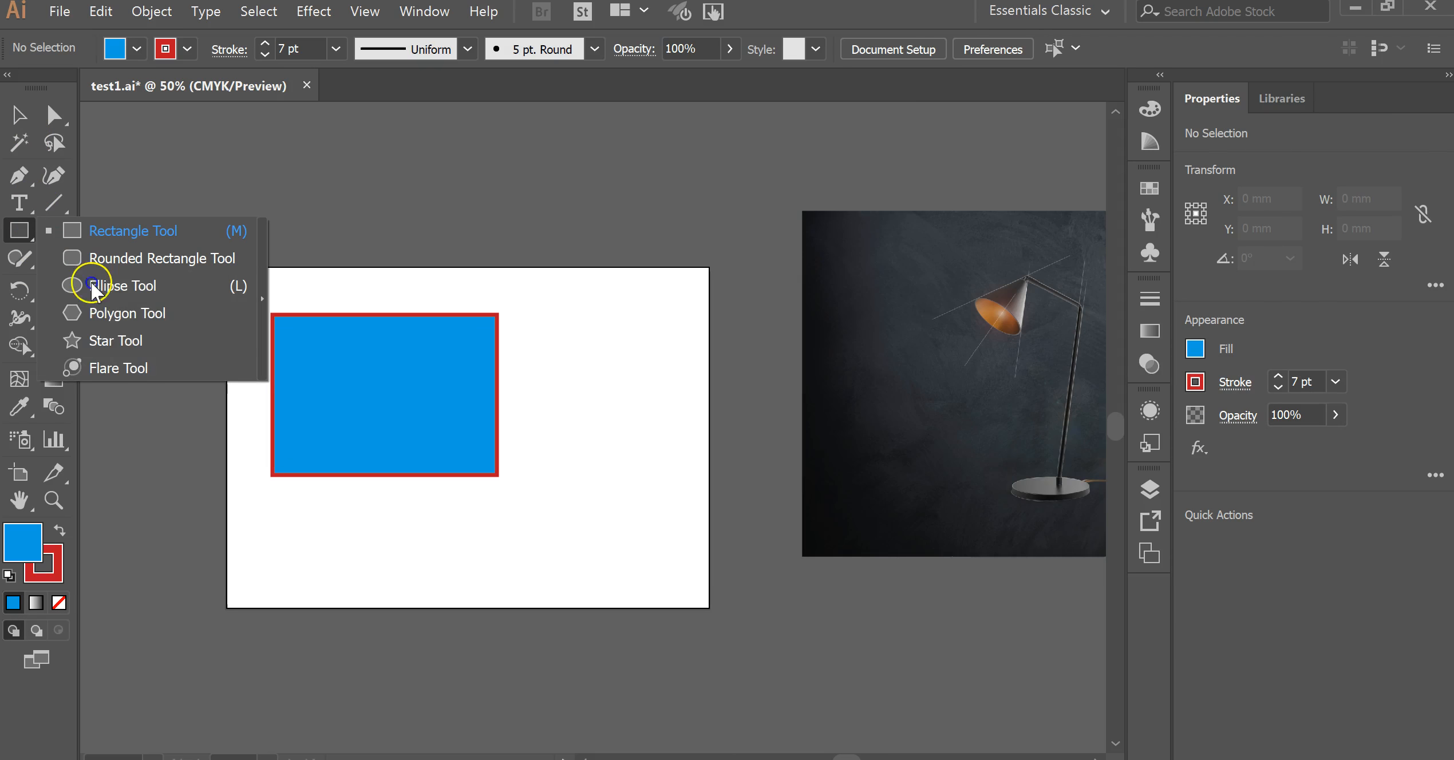
left_click(138, 286)
left_click_drag(414, 267, 633, 486)
Step: Draw a hexagon with the Polygon tool above the artboard's upper-left corner and deselect it
left_click(20, 231)
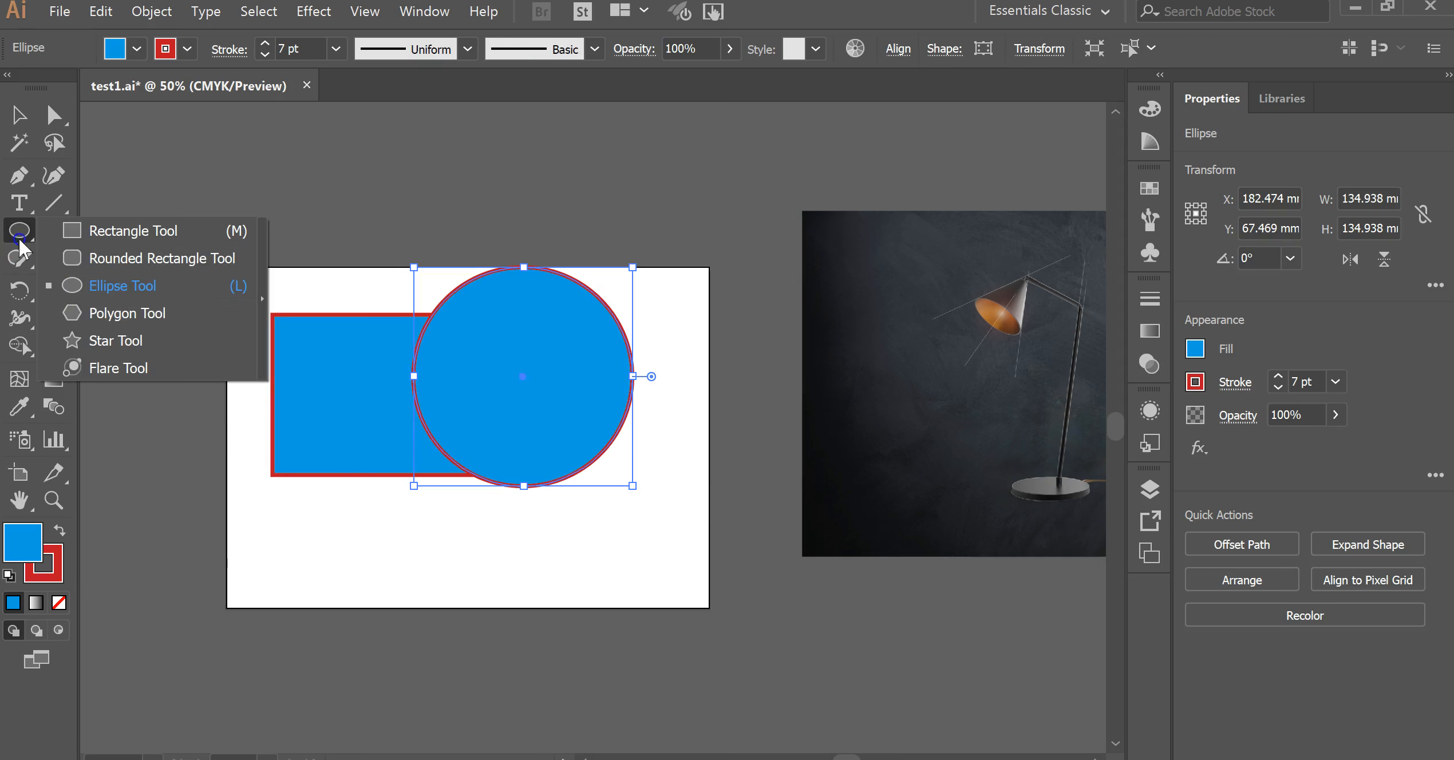
left_click(130, 311)
left_click_drag(258, 142, 354, 234)
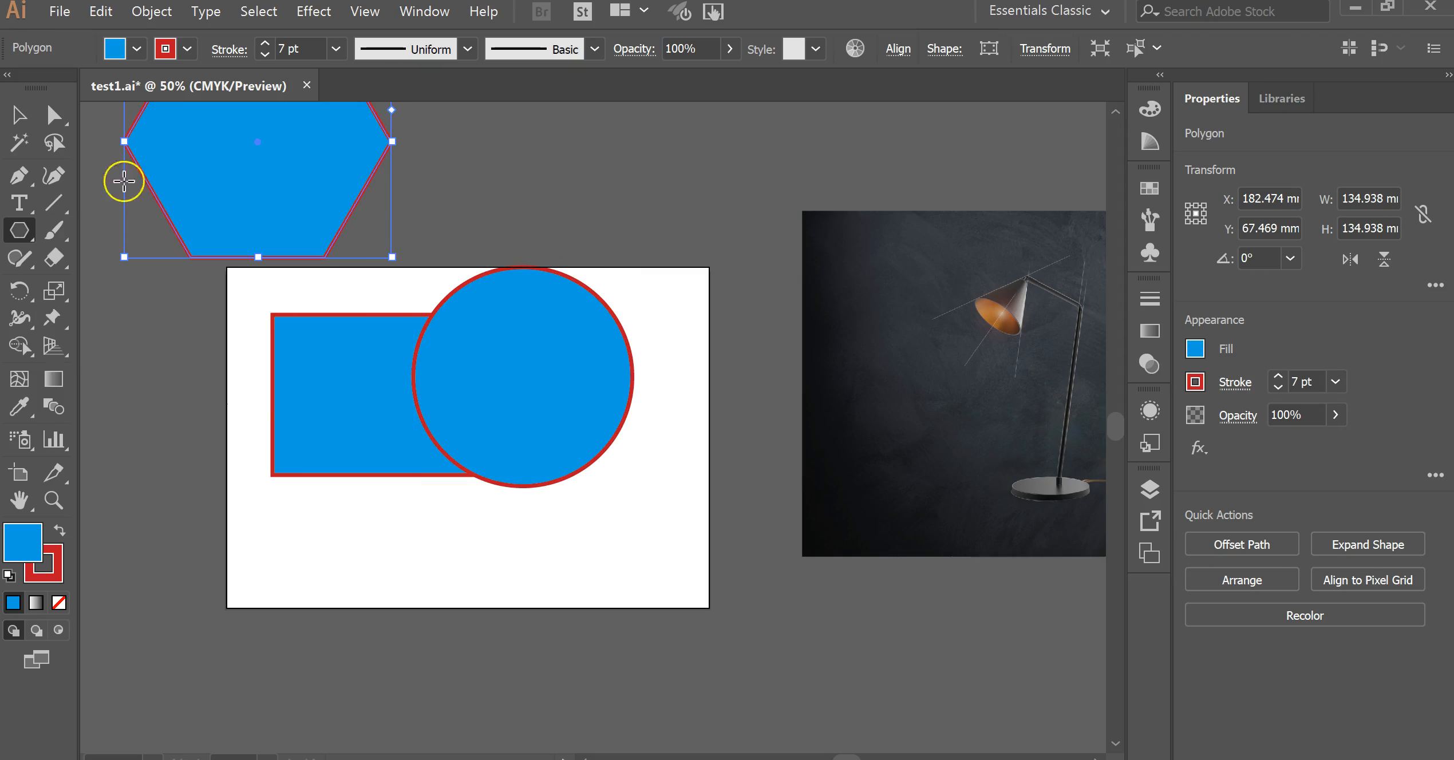
left_click(19, 116)
left_click(170, 421)
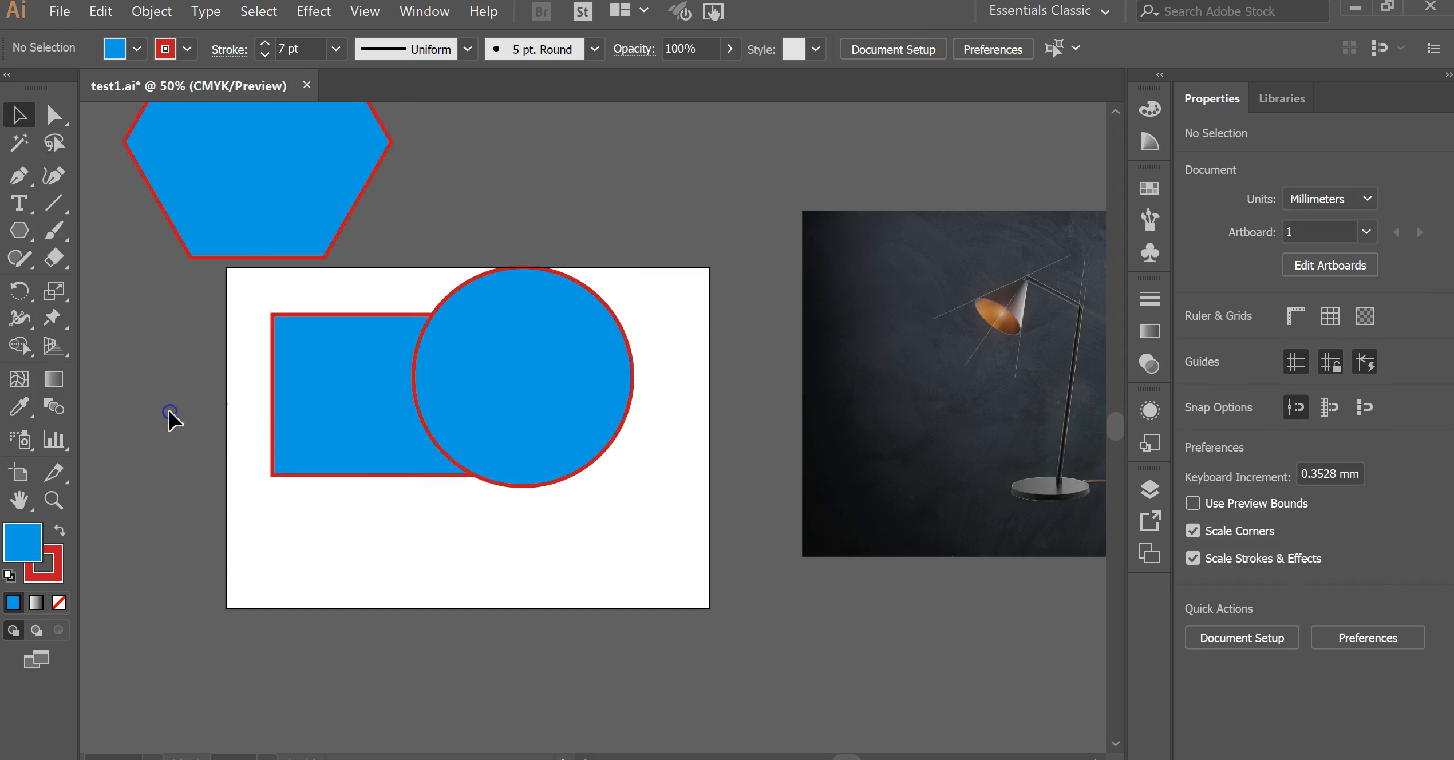
Step: Move the circle right and down until its left edge meets the rectangle's right edge
left_click(516, 352)
left_click_drag(515, 351, 602, 406)
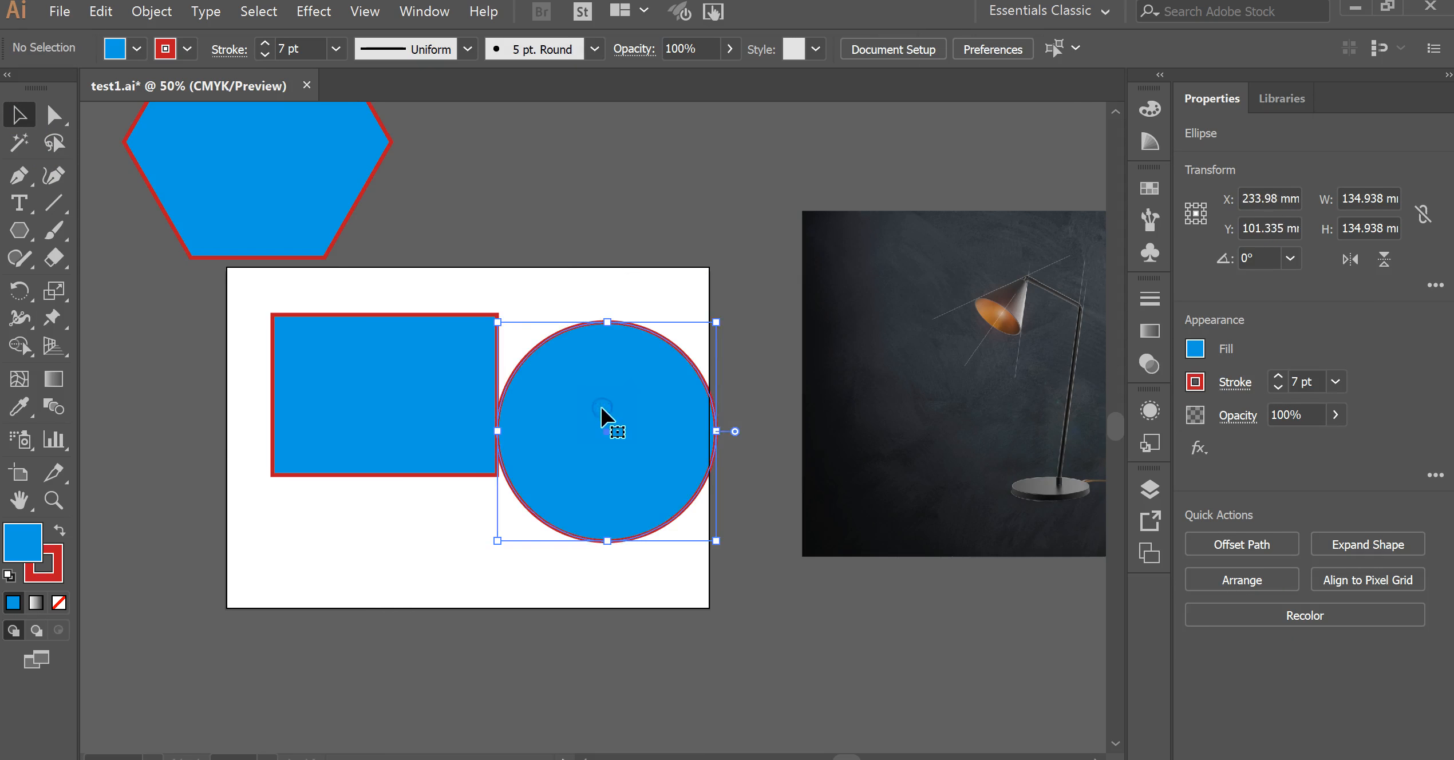
Step: Delete the circle, the hexagon and the rectangle, leaving the artboard empty
key("Delete")
left_click(253, 227)
left_click(38, 103)
left_click_drag(281, 182, 408, 231)
left_click(456, 439)
key("Delete")
left_click(441, 422)
key("Delete")
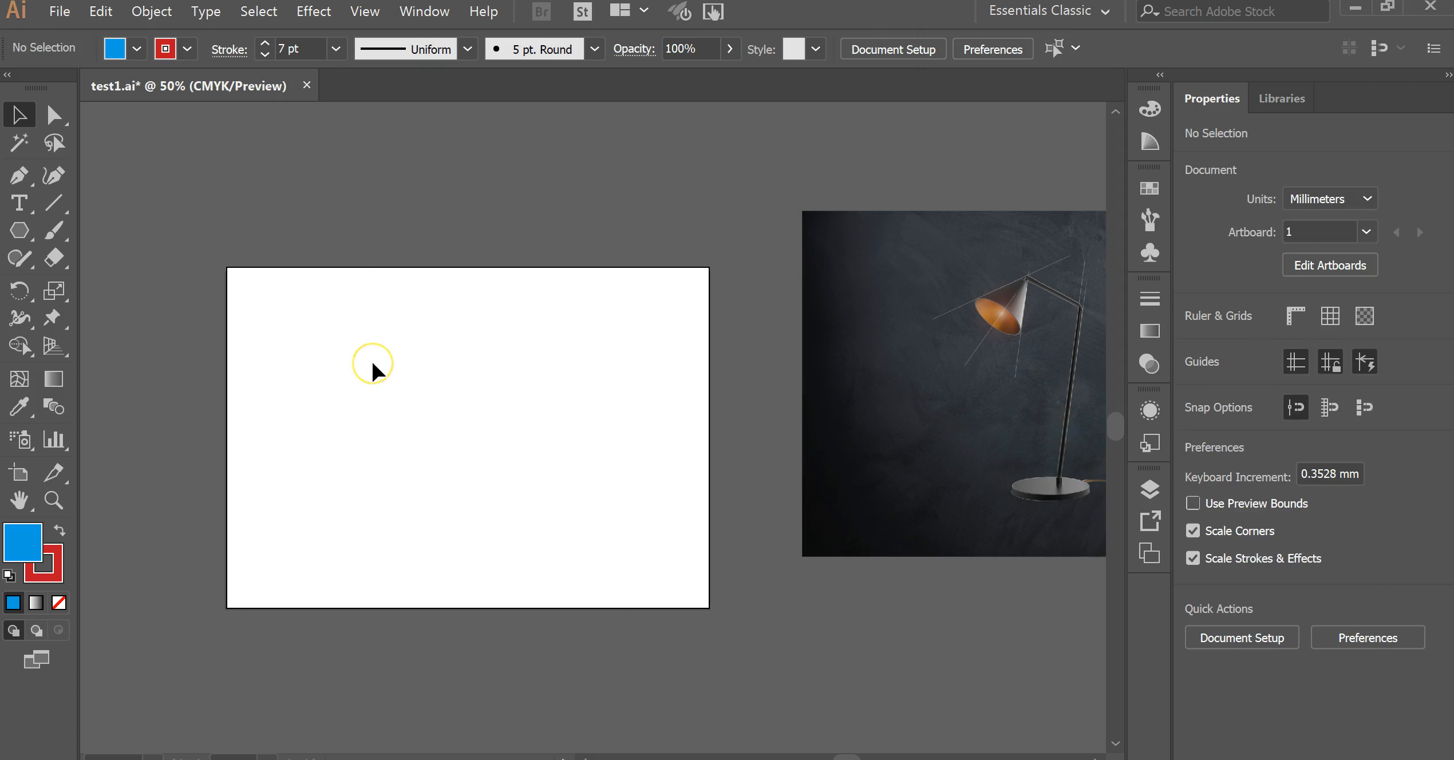
Step: Activate the Pen tool and set the fill to None, keeping the red 7 pt stroke
left_click(32, 224)
left_click(27, 177)
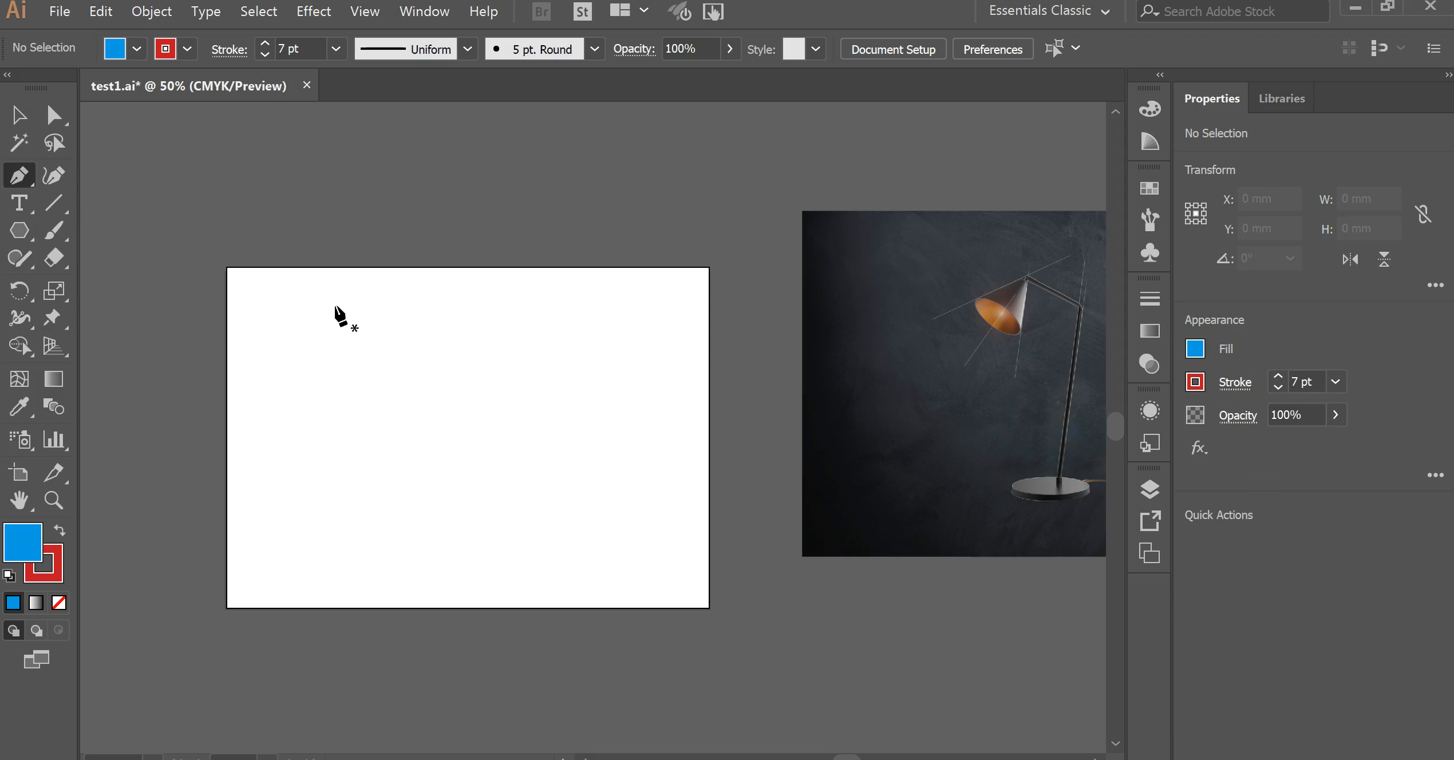
left_click(136, 49)
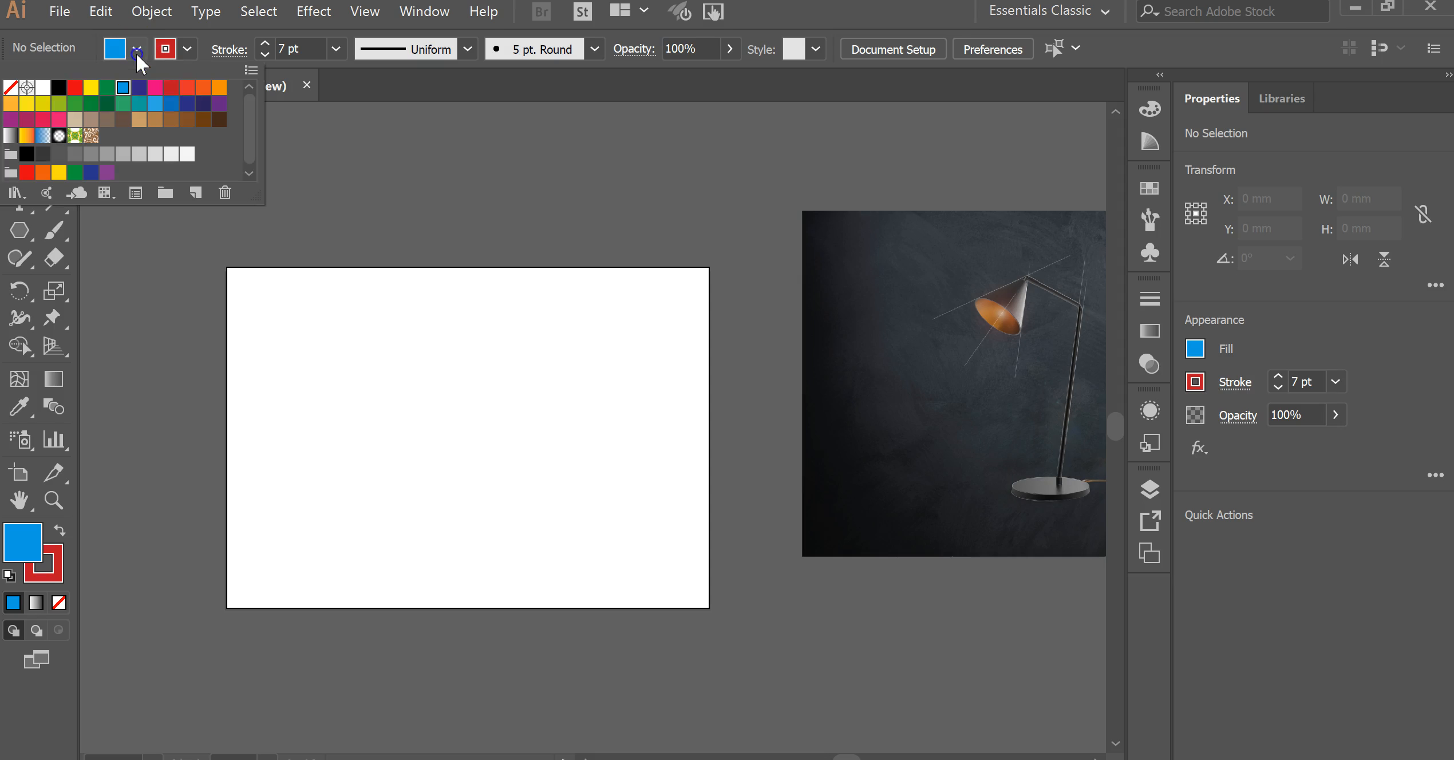
left_click(10, 87)
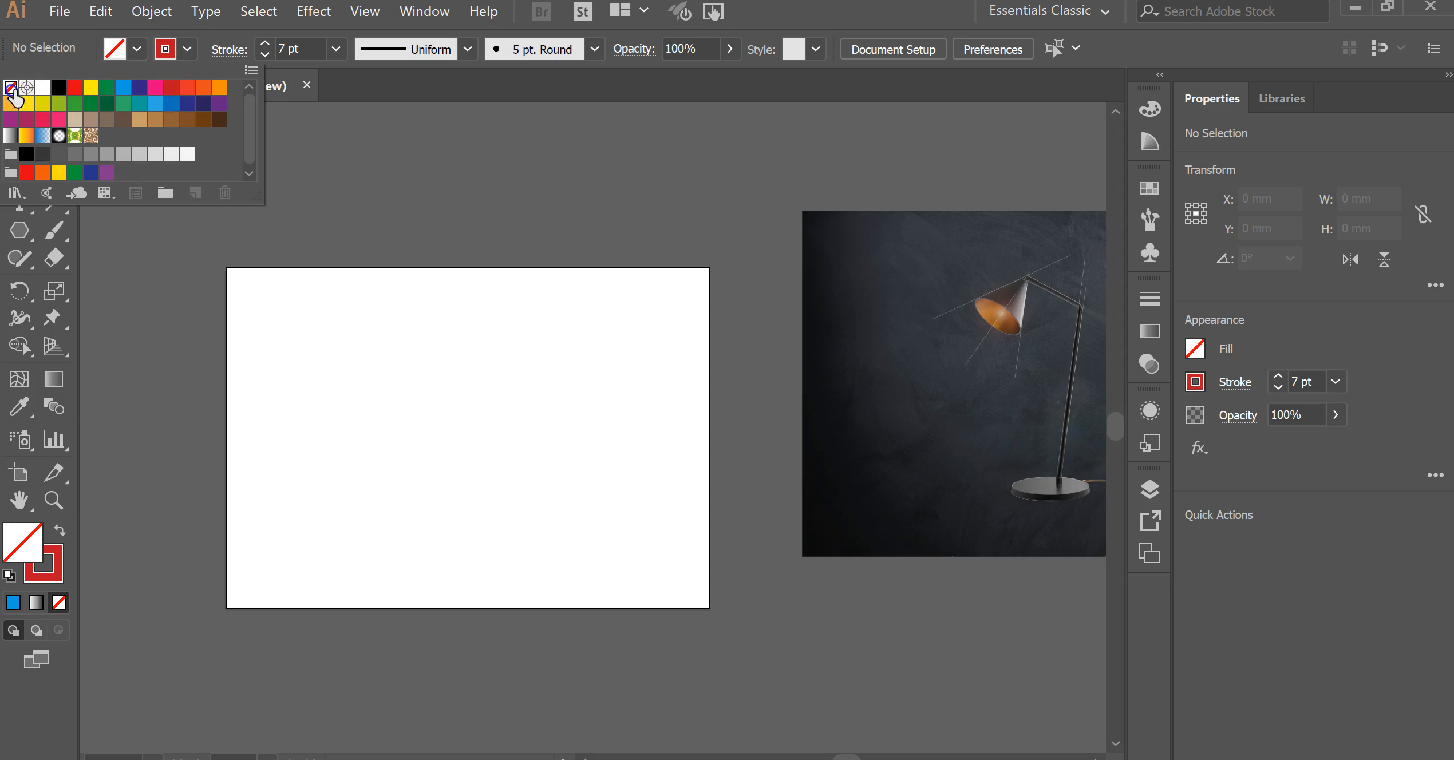
left_click(319, 299)
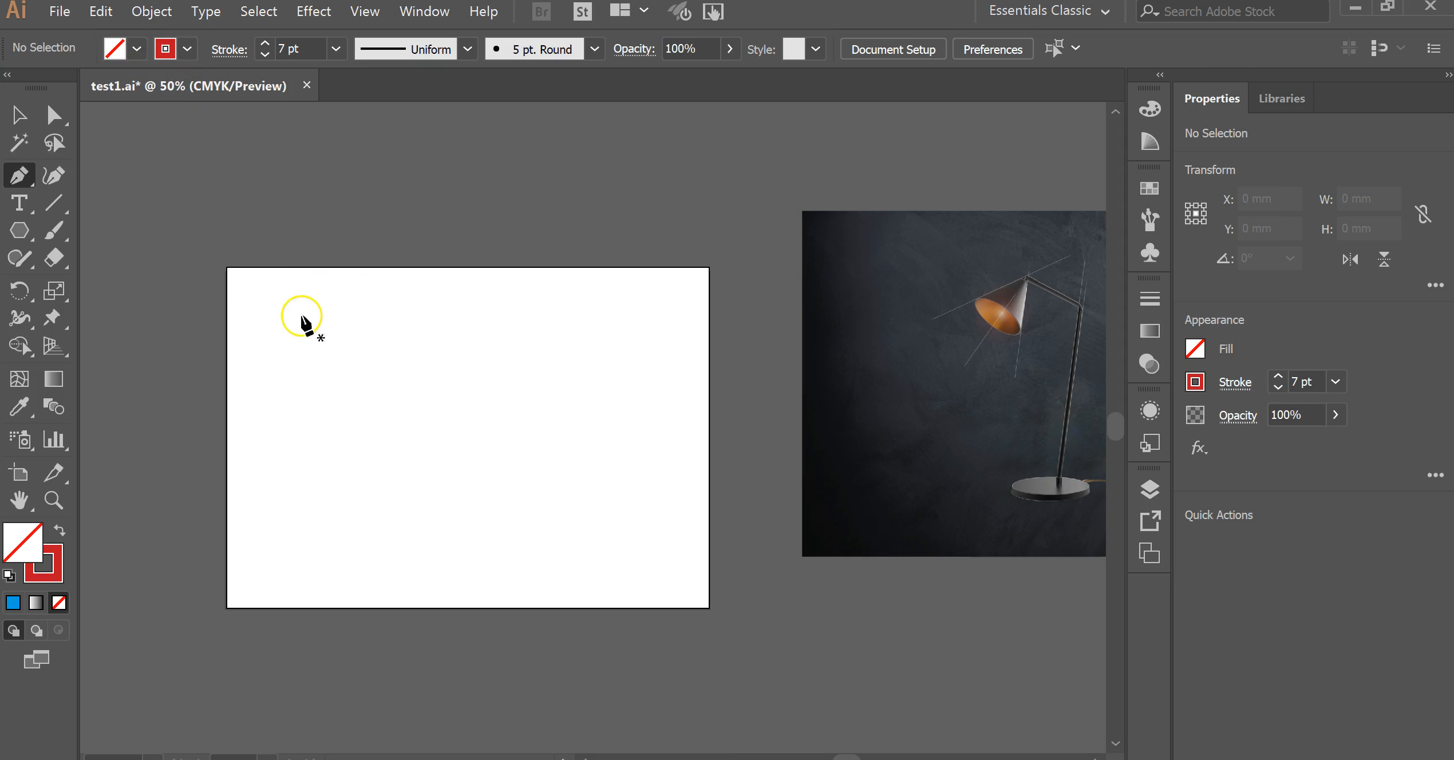
Step: Start a Pen path near the artboard's upper-left corner, curving down to the right and back toward the artboard's left edge
left_click(268, 305)
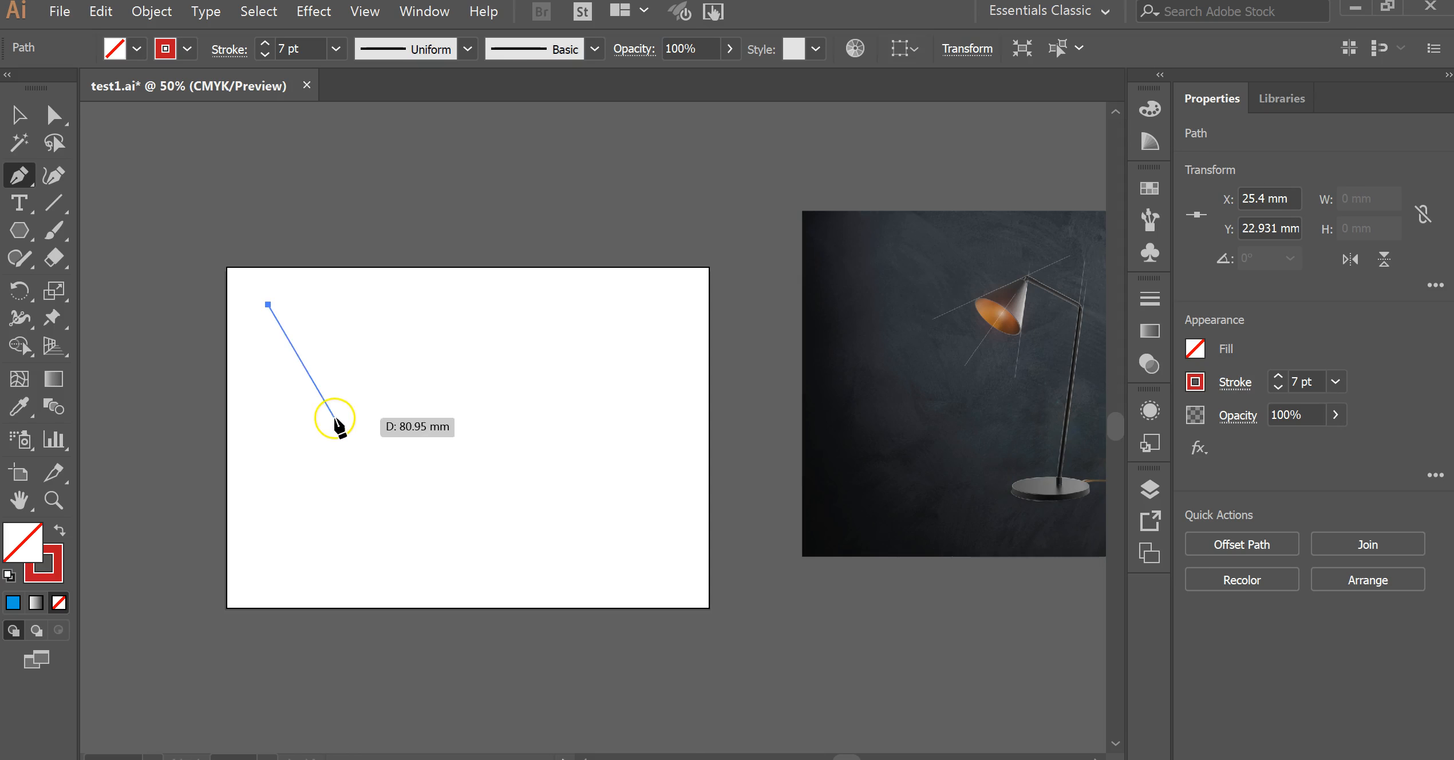
left_click(342, 406)
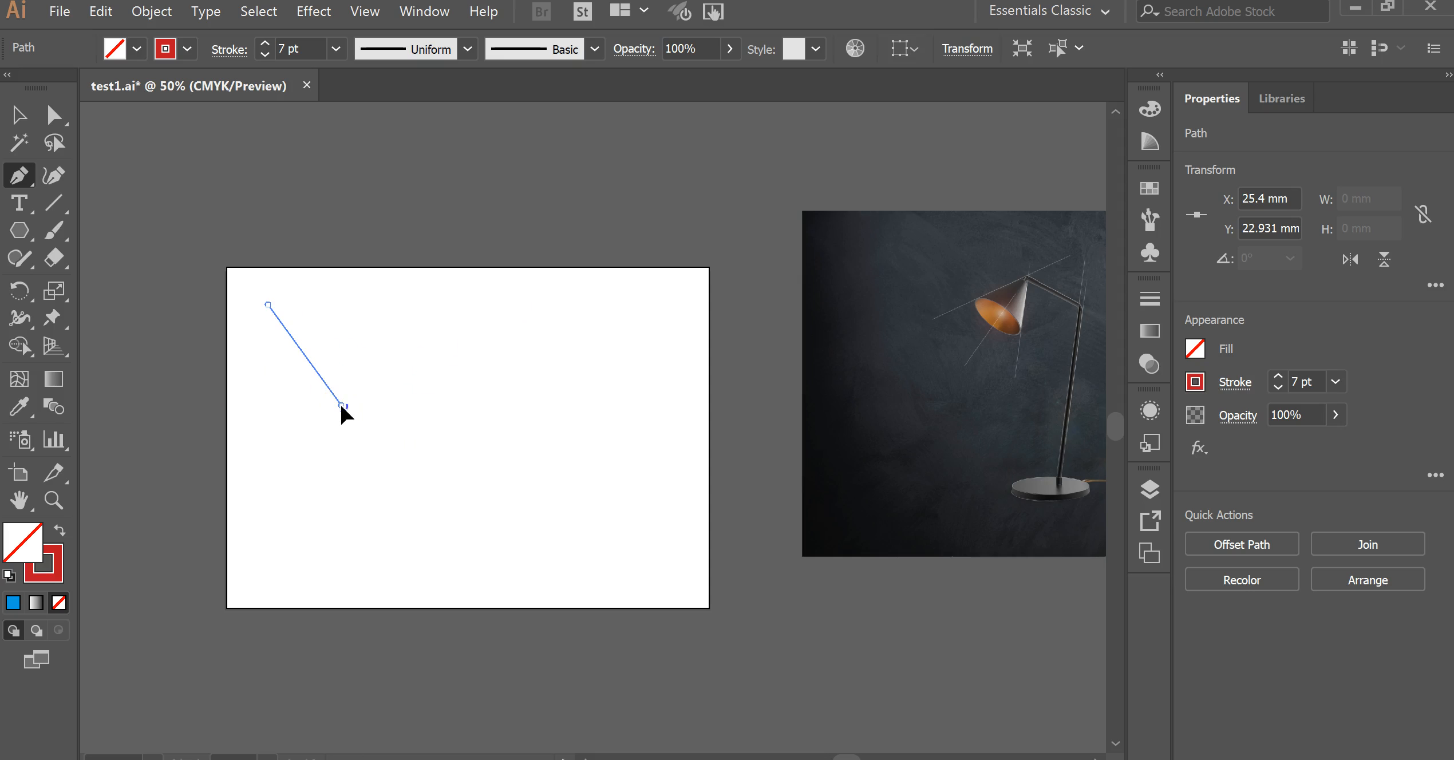
mouse_move(356, 408)
left_mouse_down()
mouse_move(405, 415)
mouse_move(415, 437)
mouse_move(338, 488)
mouse_move(285, 495)
mouse_move(422, 490)
mouse_move(458, 433)
mouse_move(452, 400)
mouse_move(422, 448)
mouse_move(308, 481)
mouse_move(317, 422)
mouse_move(286, 397)
mouse_move(422, 426)
mouse_move(370, 437)
mouse_move(381, 471)
mouse_move(415, 455)
mouse_move(309, 341)
mouse_move(445, 423)
mouse_move(318, 426)
mouse_move(356, 404)
mouse_move(344, 453)
mouse_move(269, 301)
mouse_move(274, 390)
mouse_move(329, 429)
mouse_move(343, 404)
left_mouse_up()
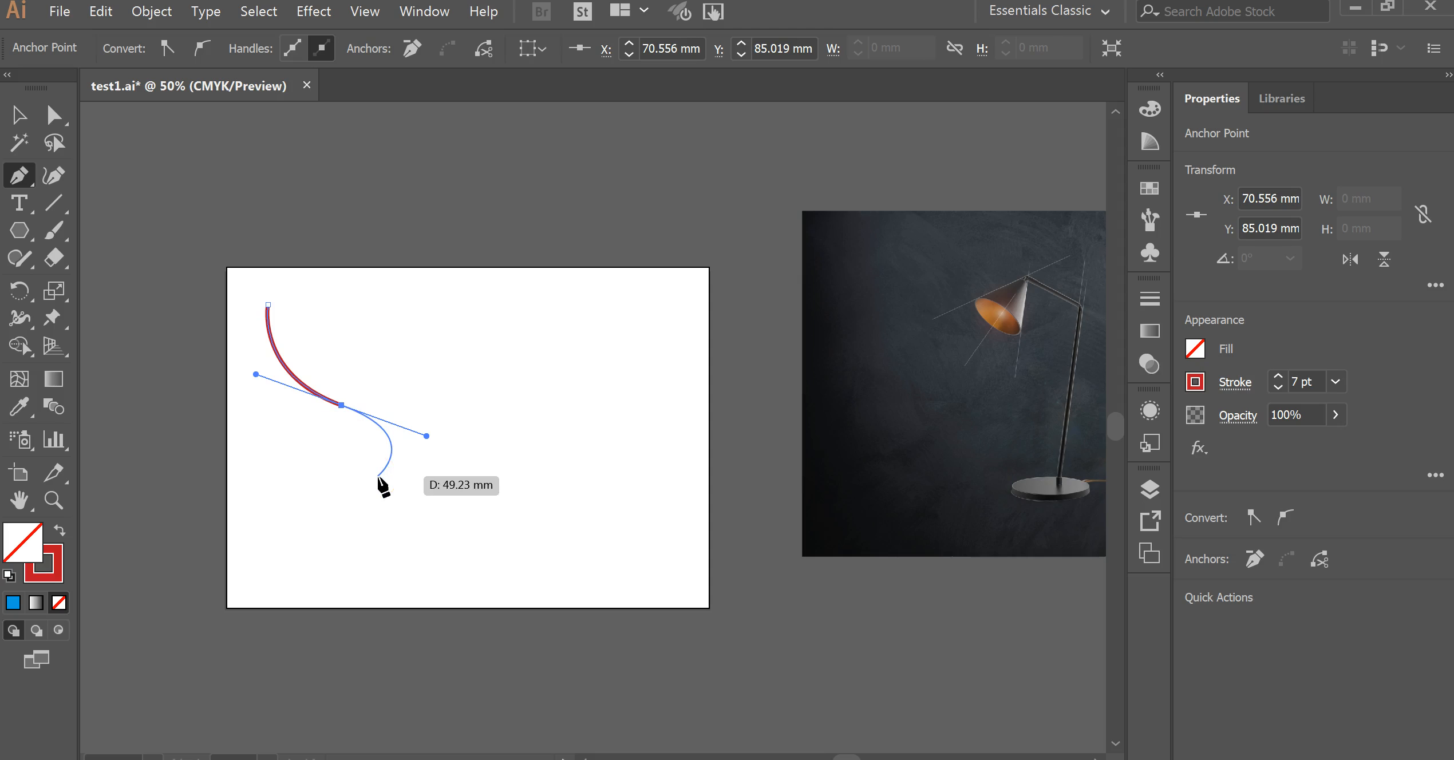
left_click(378, 463)
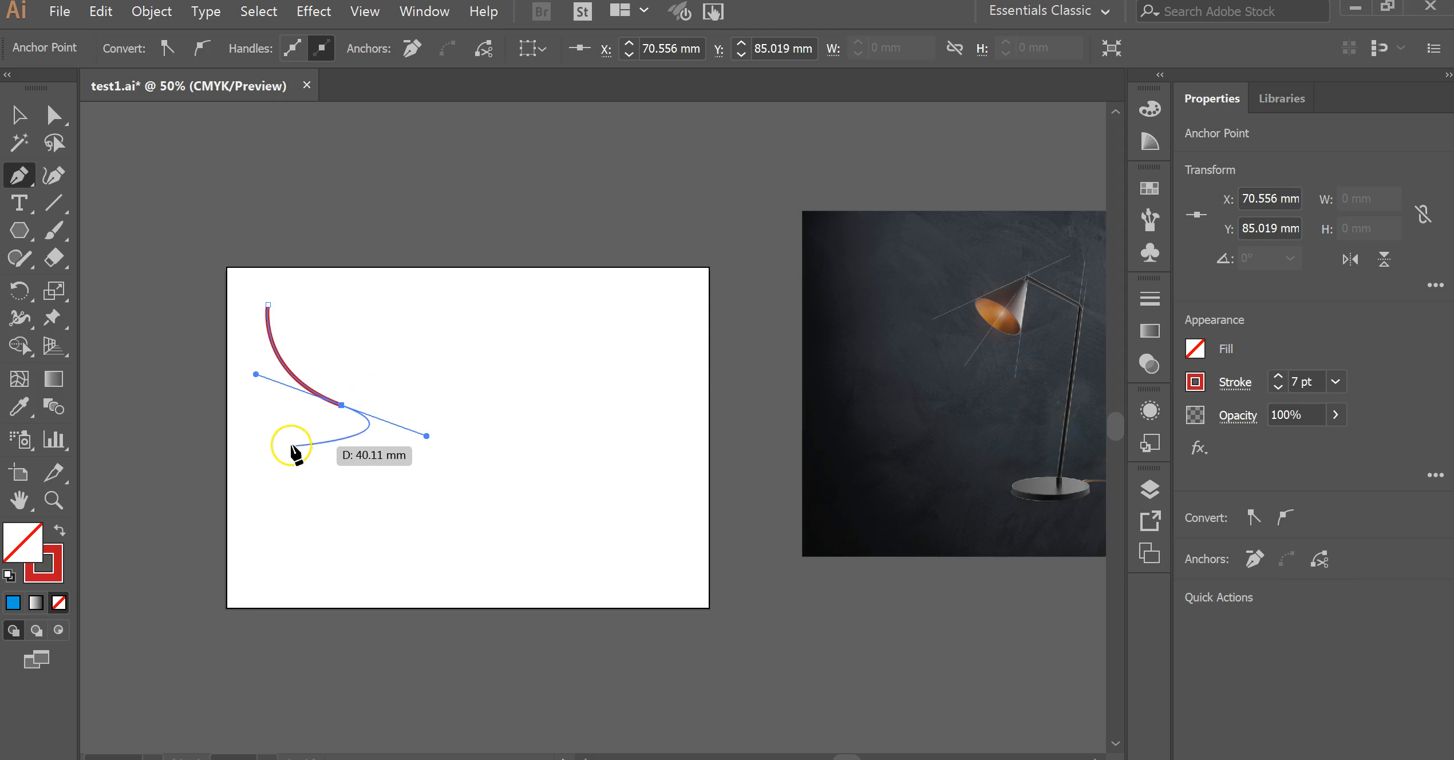
left_click(263, 433)
mouse_move(251, 416)
left_mouse_down()
mouse_move(216, 318)
mouse_move(312, 342)
mouse_move(378, 424)
mouse_move(311, 367)
mouse_move(204, 403)
mouse_move(197, 504)
mouse_move(231, 393)
left_mouse_up()
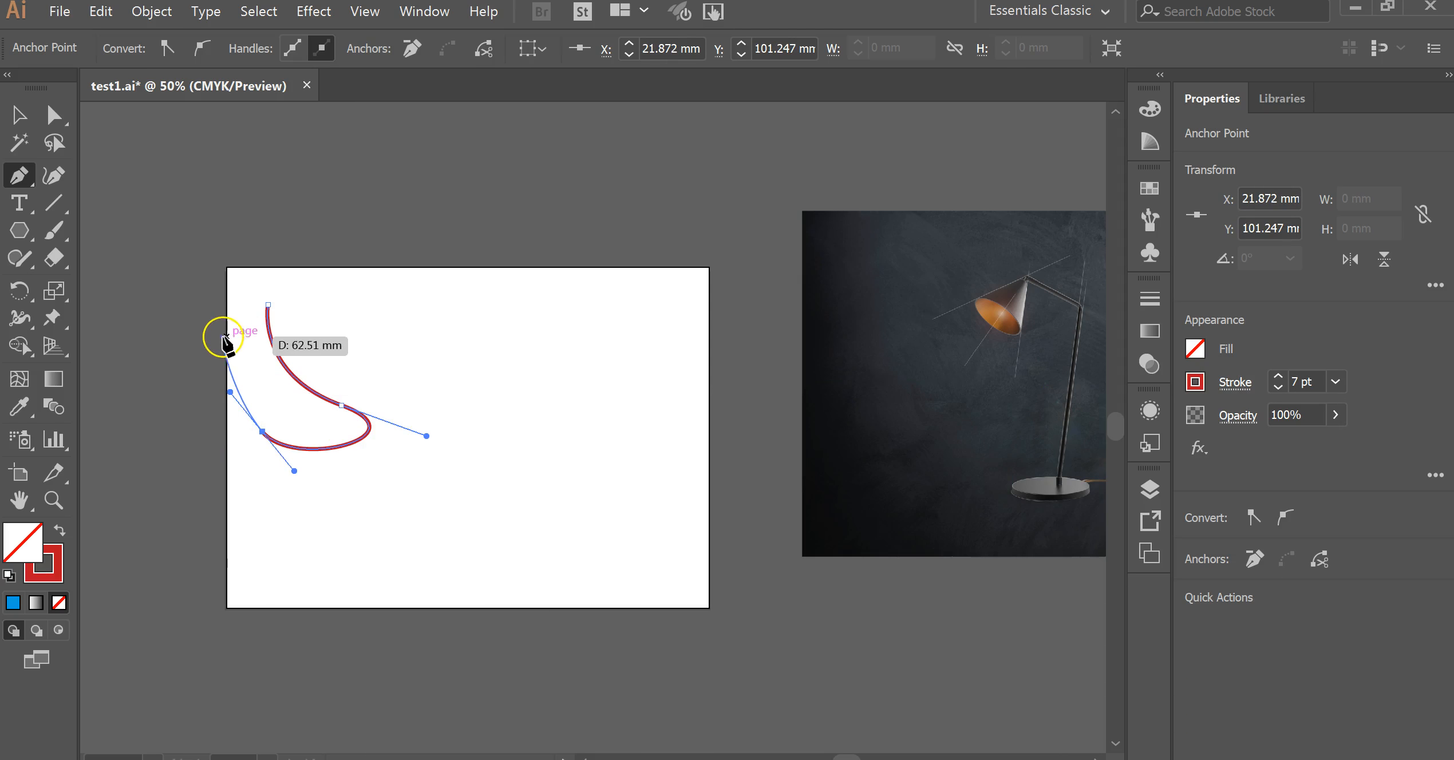
Step: Continue the path with smooth curves looping outside the artboard's left edge, then across the lower part to the artboard's lower middle
left_click(215, 333)
left_click_drag(180, 305, 169, 305)
left_click_drag(168, 429, 197, 513)
left_click_drag(286, 552, 368, 529)
left_click_drag(477, 395, 547, 386)
left_click_drag(564, 462, 549, 523)
left_click_drag(431, 538, 418, 638)
Step: Remove the last anchor's outgoing handle and add straight zigzag segments around the artboard's lower right and up to its upper middle
left_click_drag(480, 547, 432, 545)
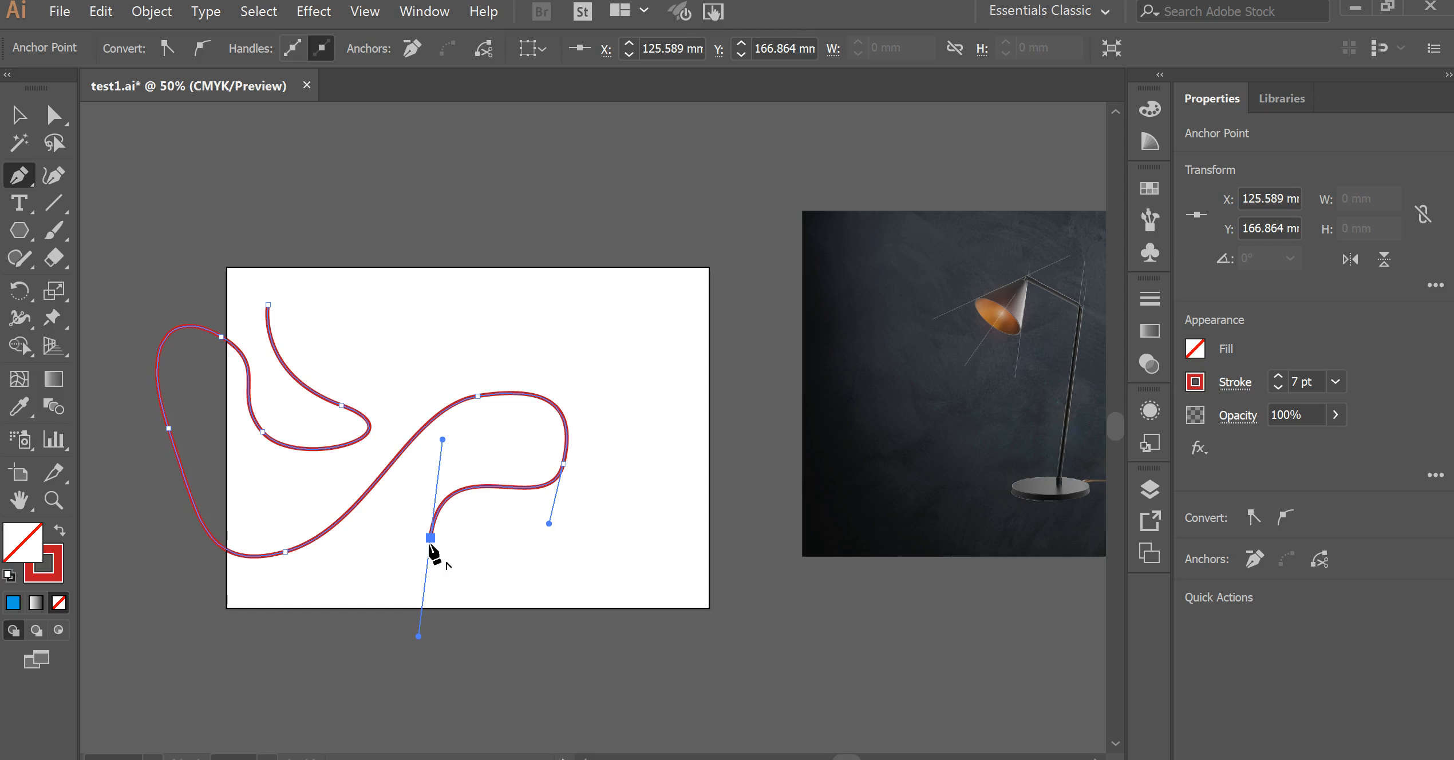
left_click_drag(431, 545, 502, 565)
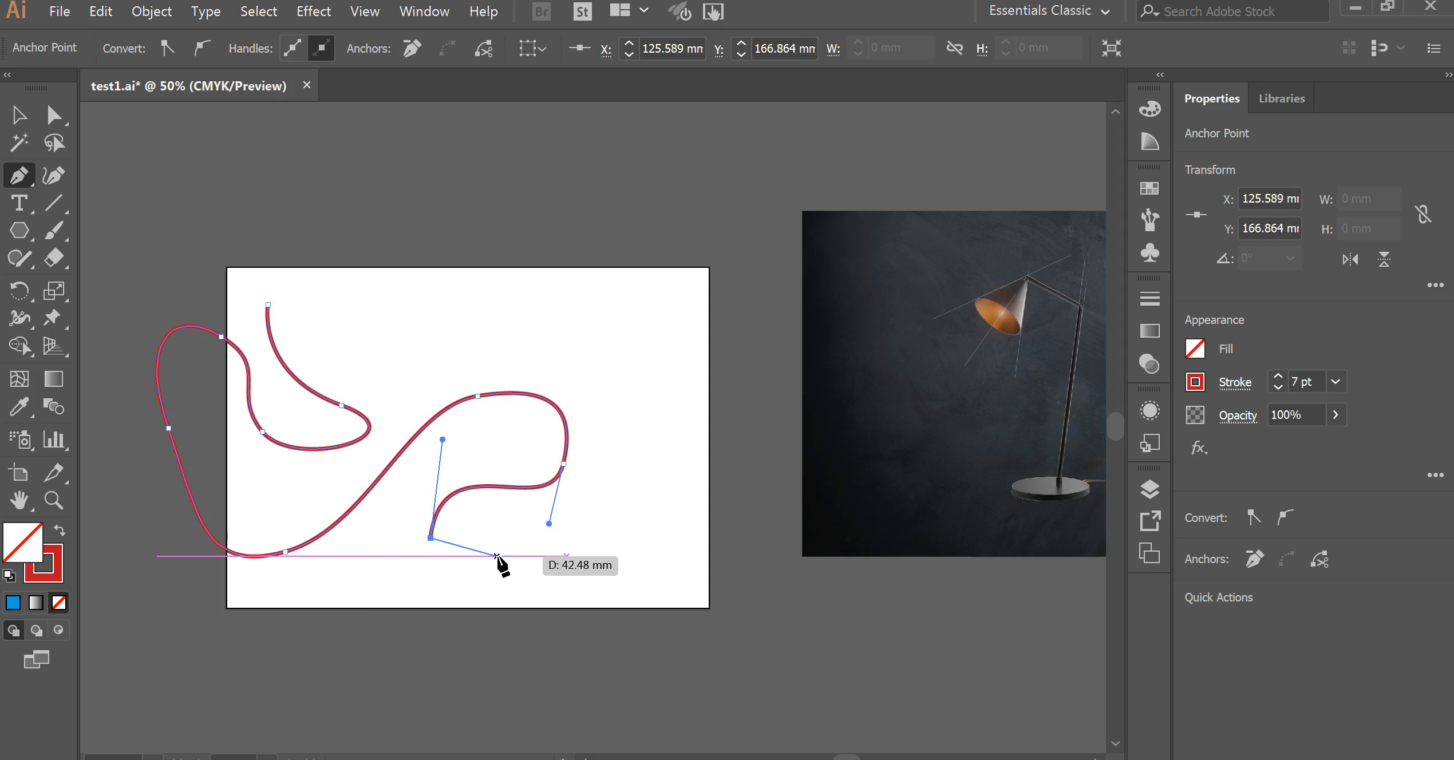
left_click(511, 551)
left_click(424, 626)
left_click(609, 577)
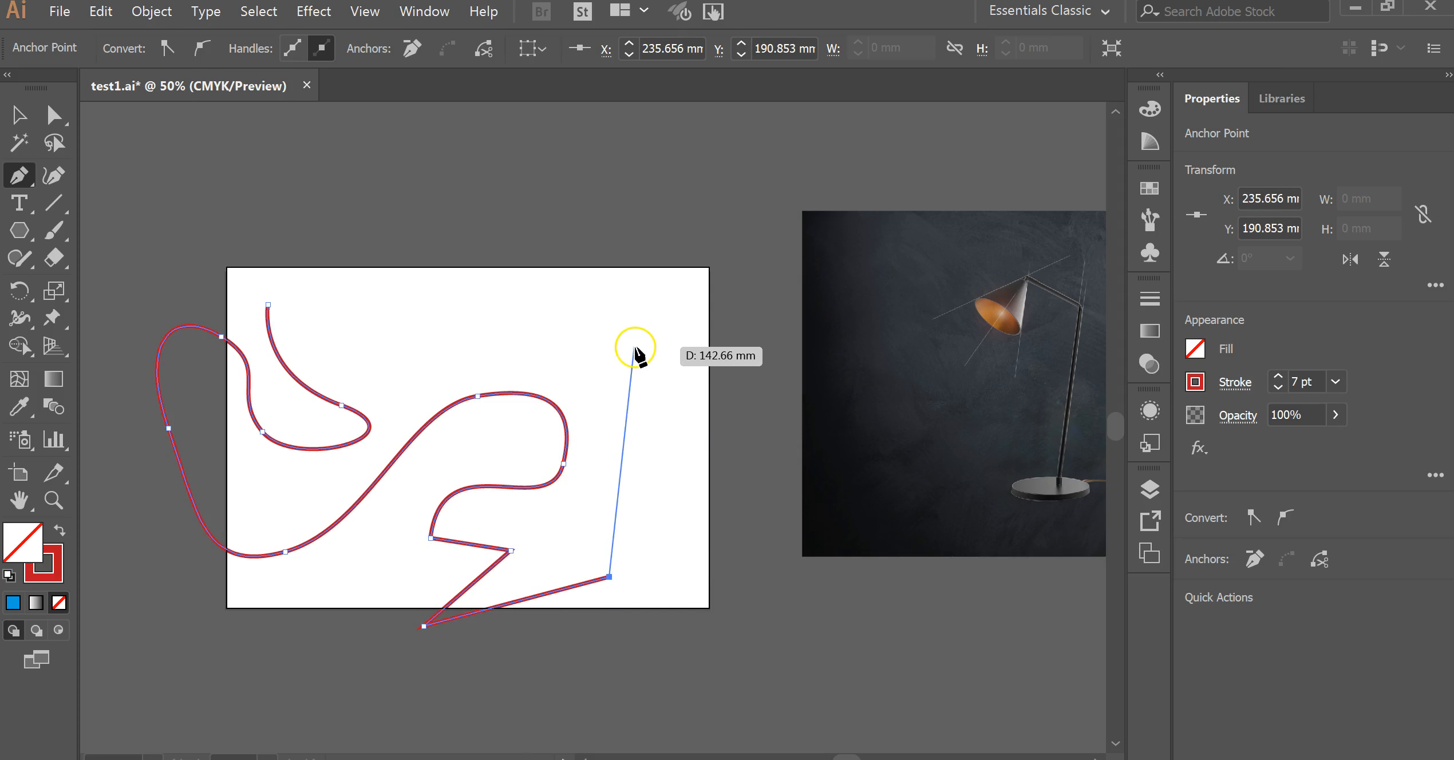
left_click(634, 347)
left_click(462, 305)
left_click(411, 354)
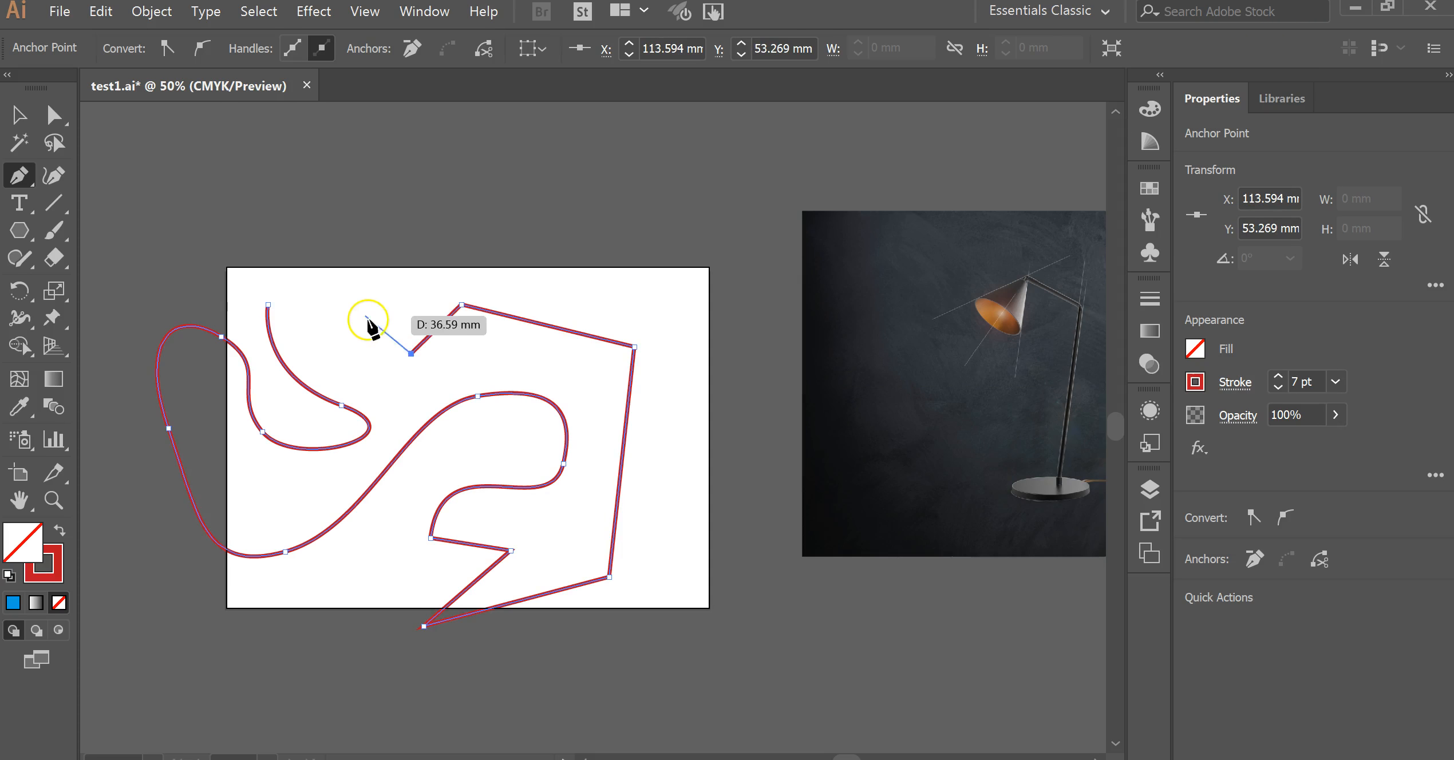
Step: Extend the path with curves over the artboard's upper edge and down its right side, then end and deselect it
left_click_drag(358, 280, 377, 184)
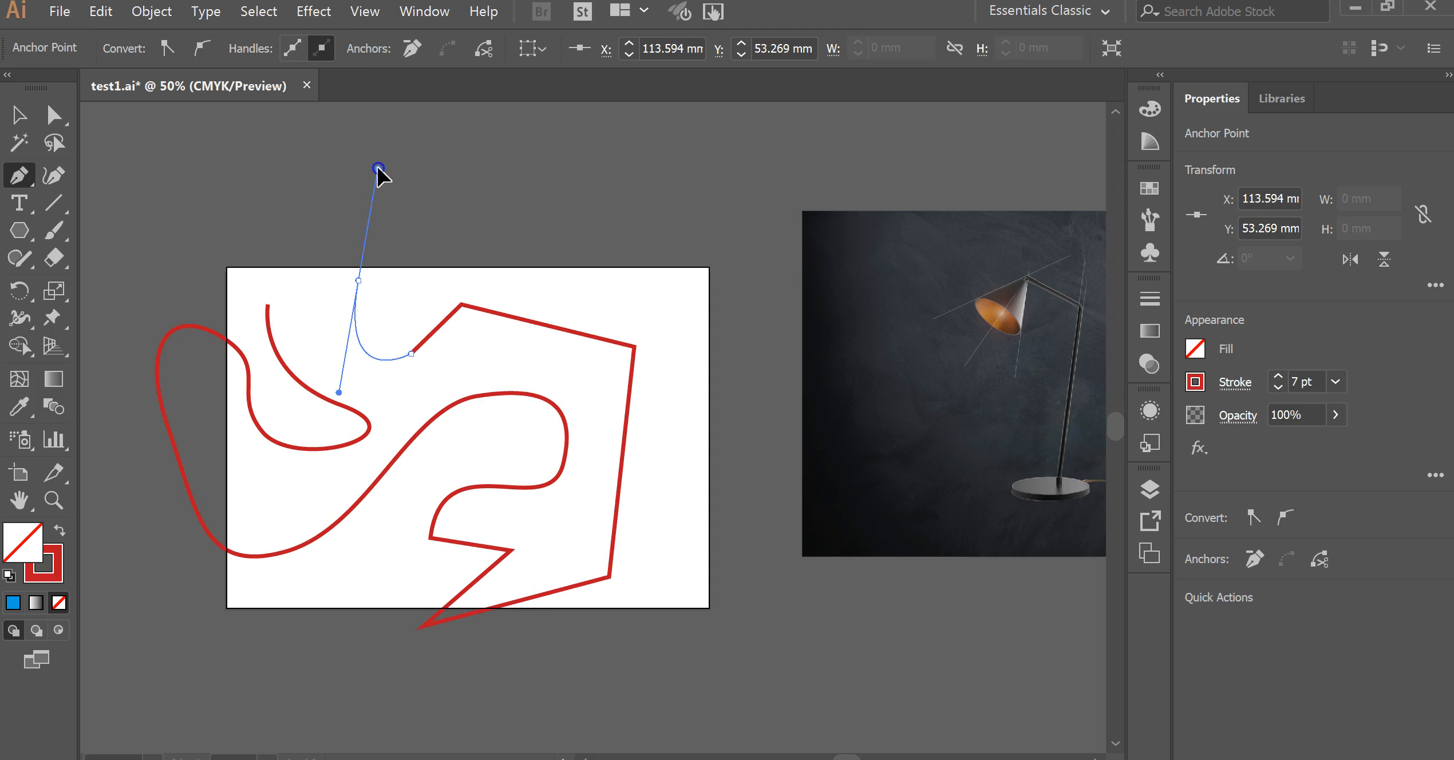
left_click_drag(503, 250, 511, 279)
left_click_drag(596, 292, 660, 270)
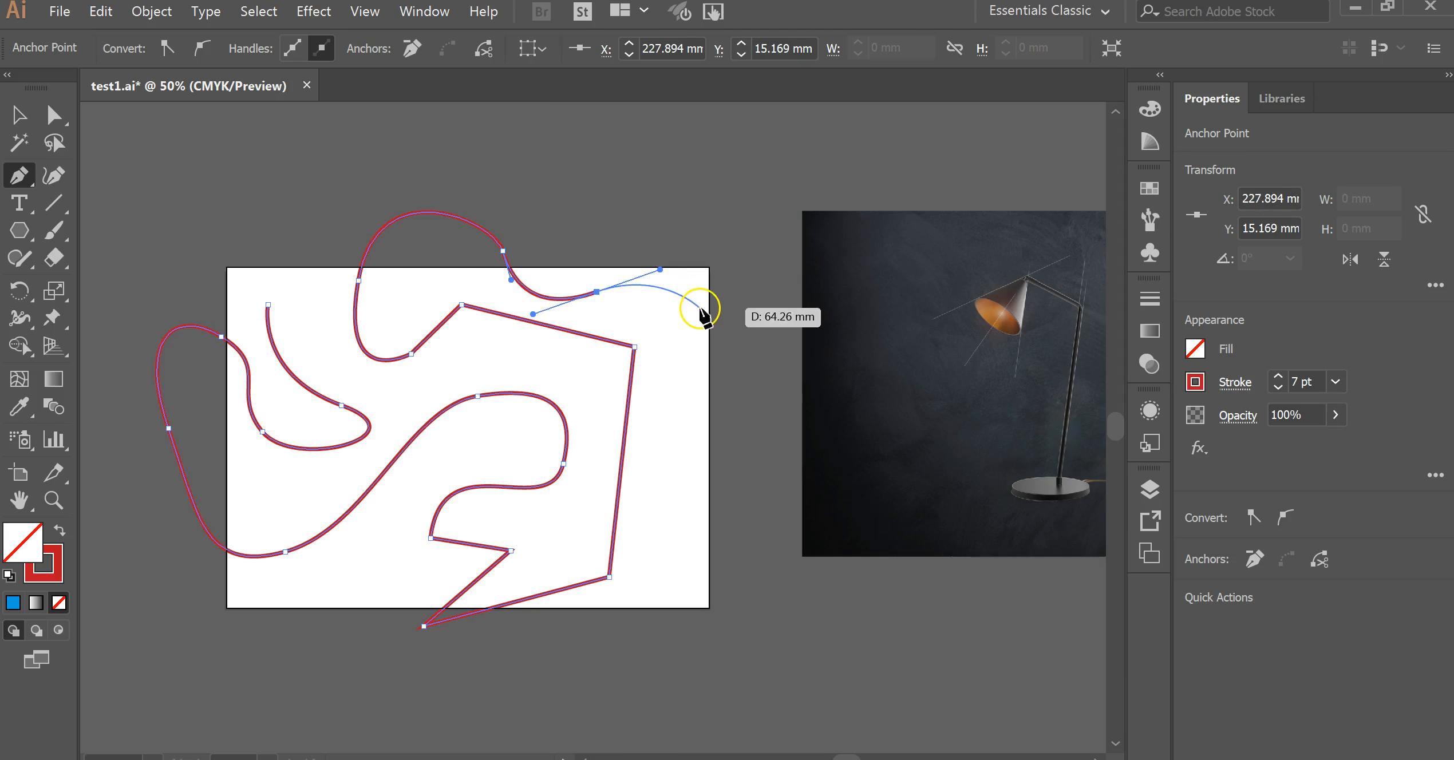
left_click_drag(684, 399, 677, 426)
left_click_drag(677, 495, 684, 534)
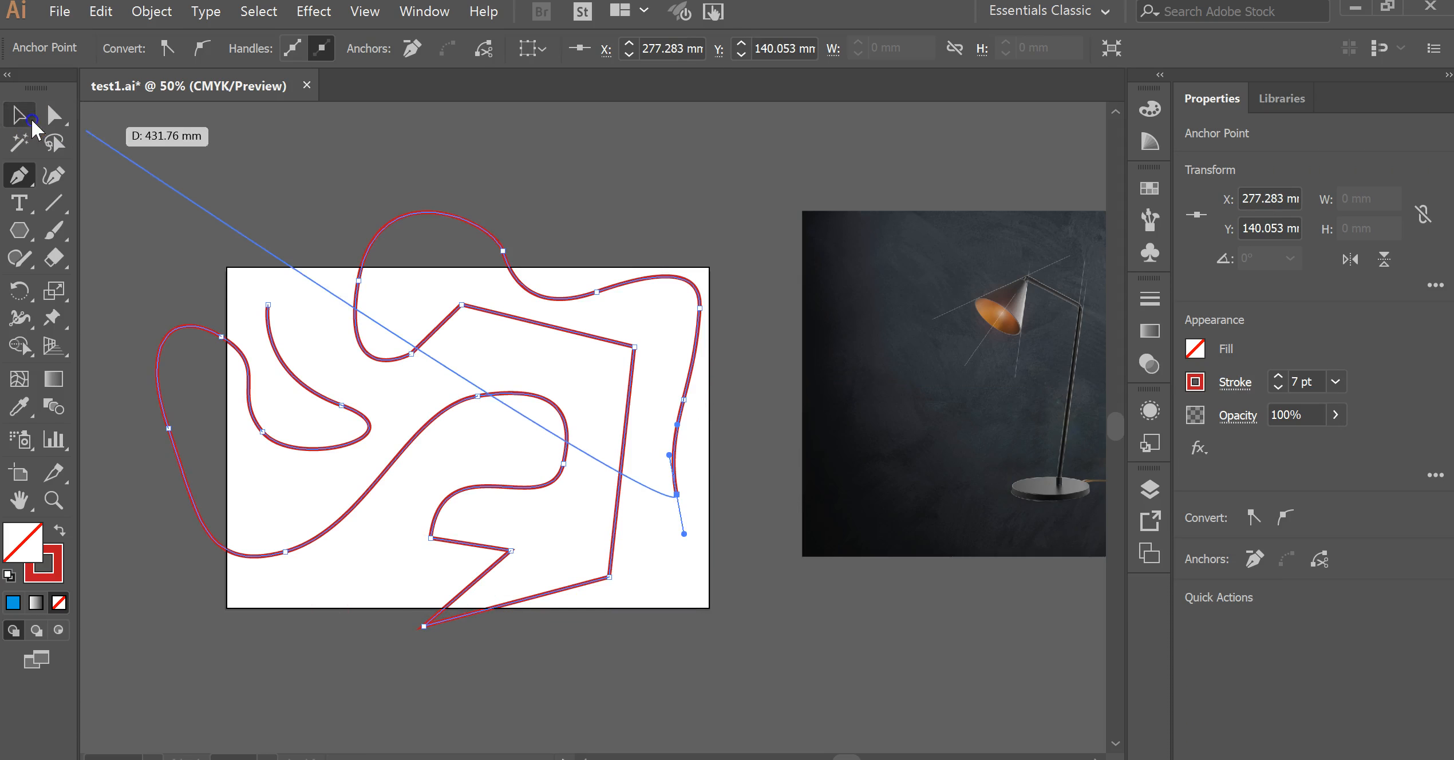
left_click(32, 119)
left_click(275, 191)
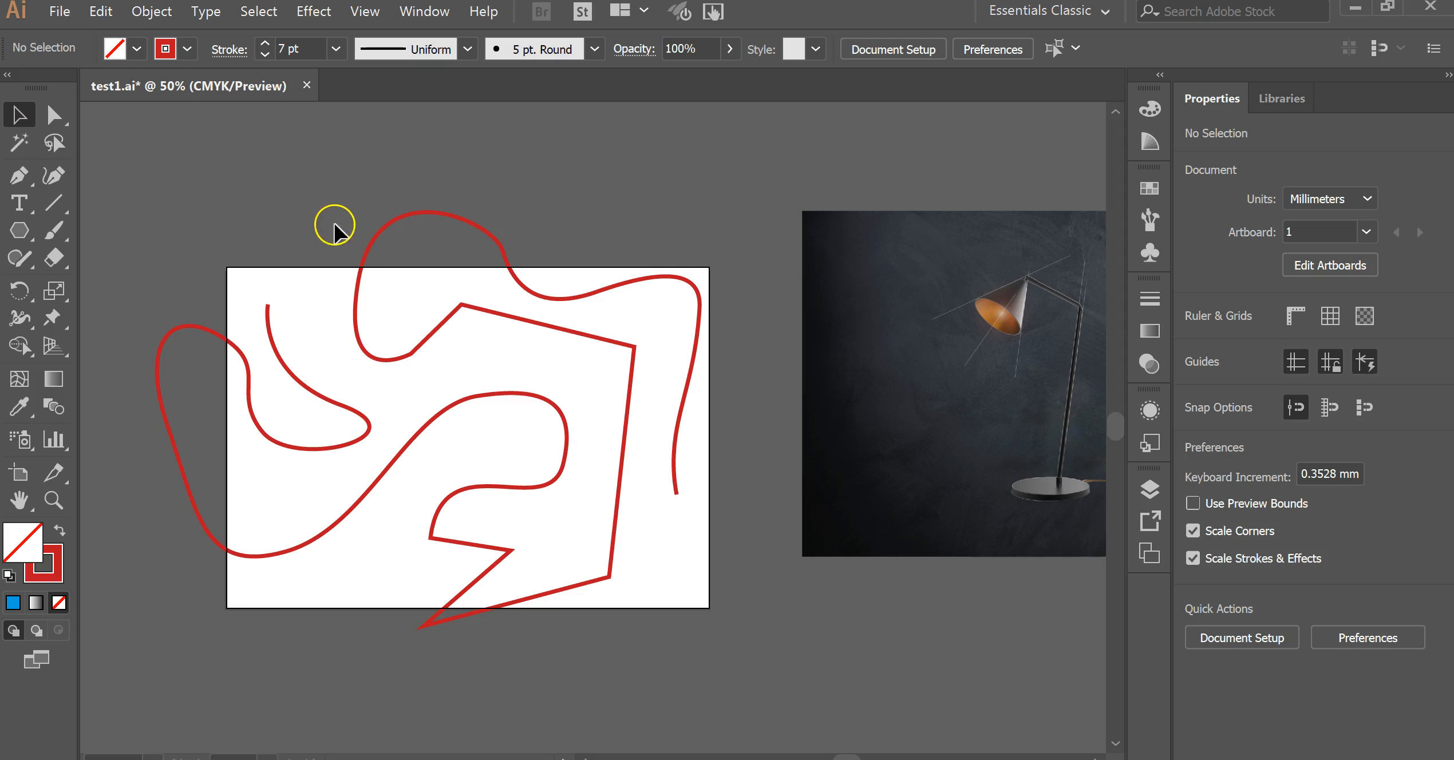
Step: Move the whole path slightly right and down with the Selection tool, then deselect it
left_click(374, 237)
left_click(318, 220)
left_click_drag(380, 239, 401, 272)
left_click(295, 183)
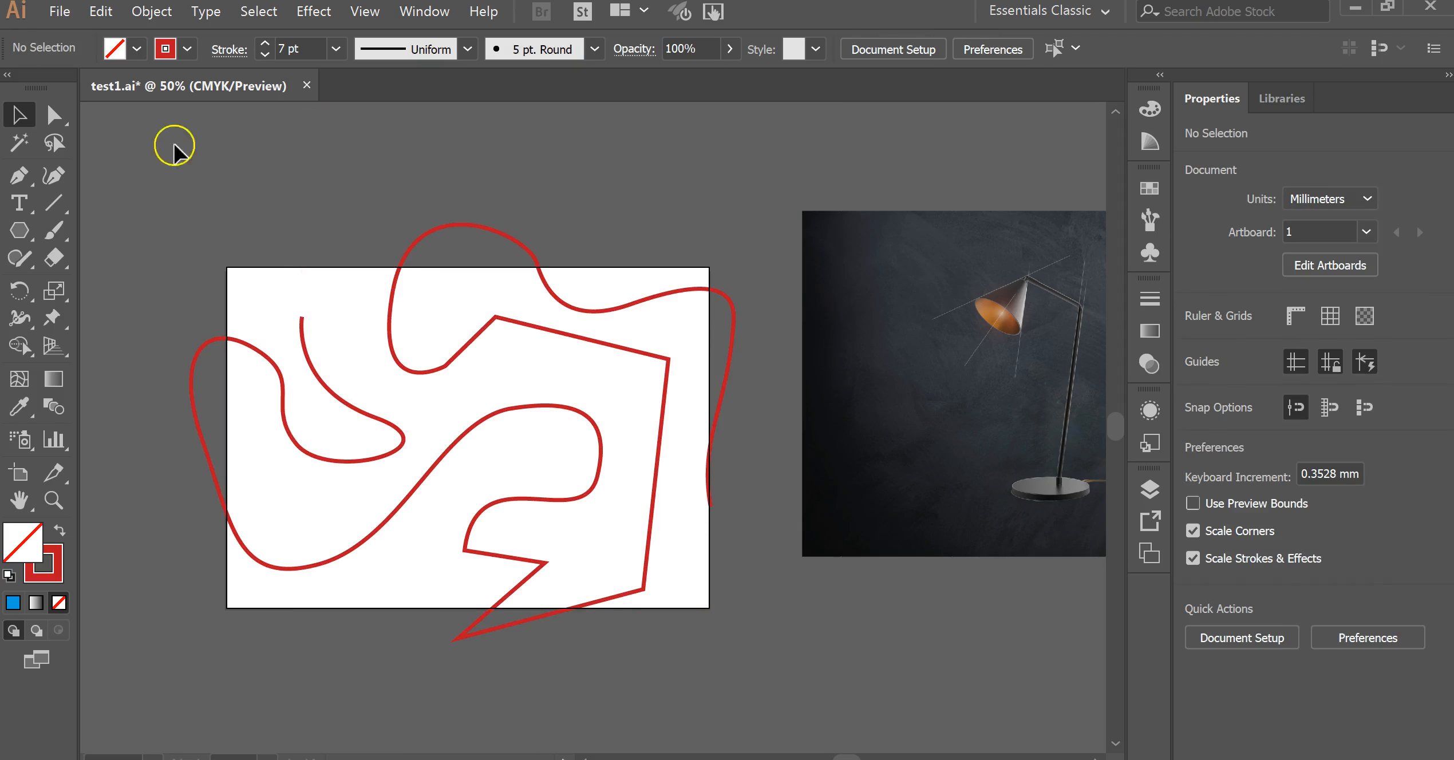
Step: With Direct Selection, move the upper-middle corner anchor down-right and its neighbouring curve anchor up-right
left_click(54, 115)
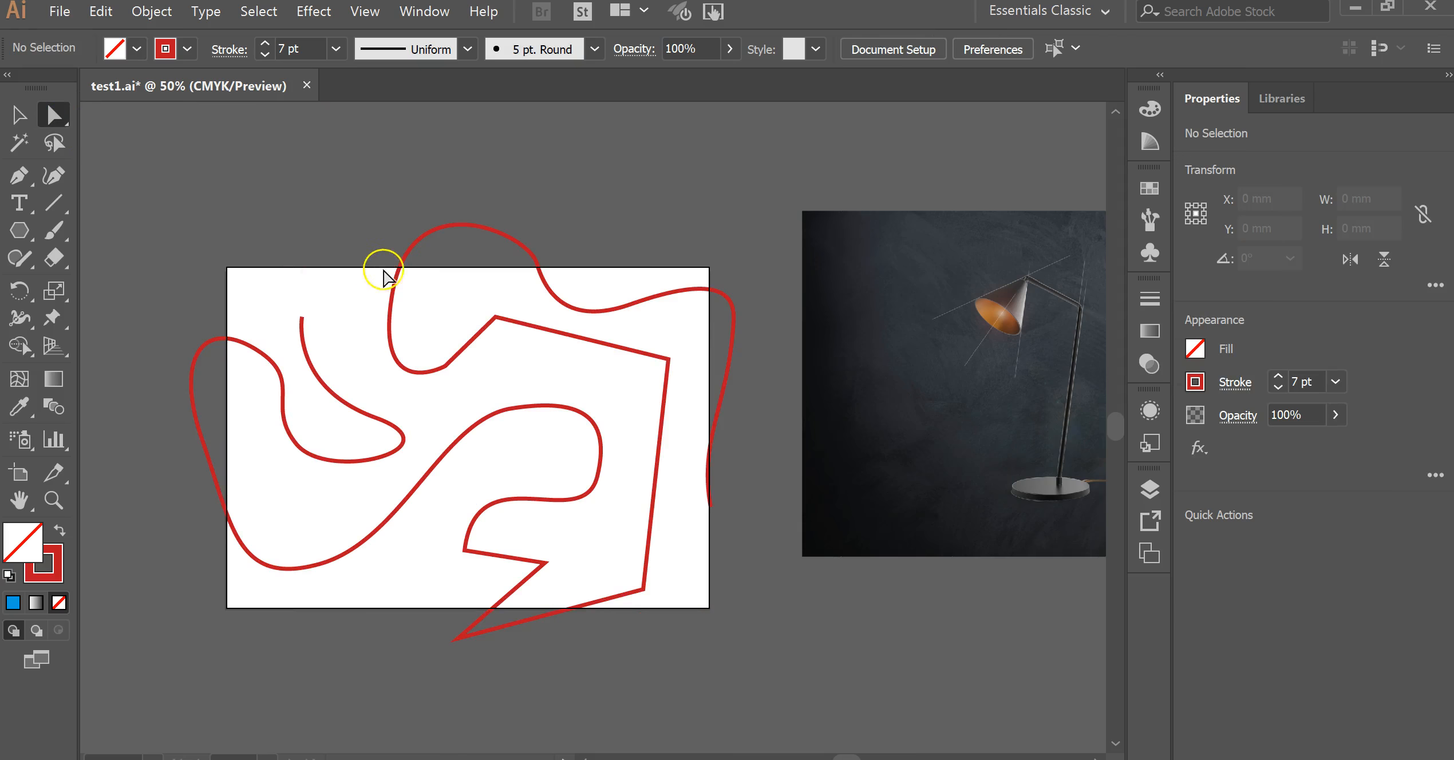
left_click(401, 264)
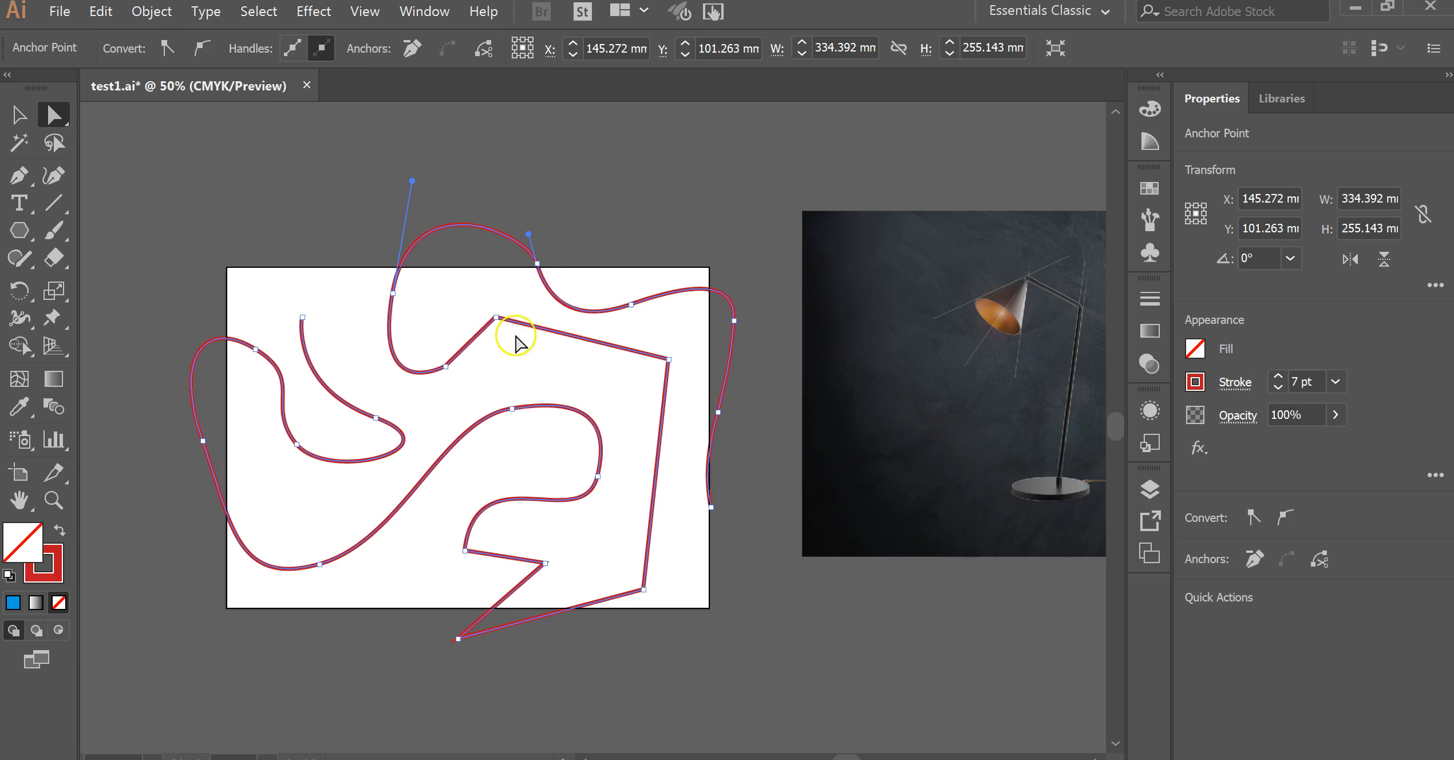
left_click_drag(493, 324, 514, 354)
left_click_drag(445, 366, 463, 324)
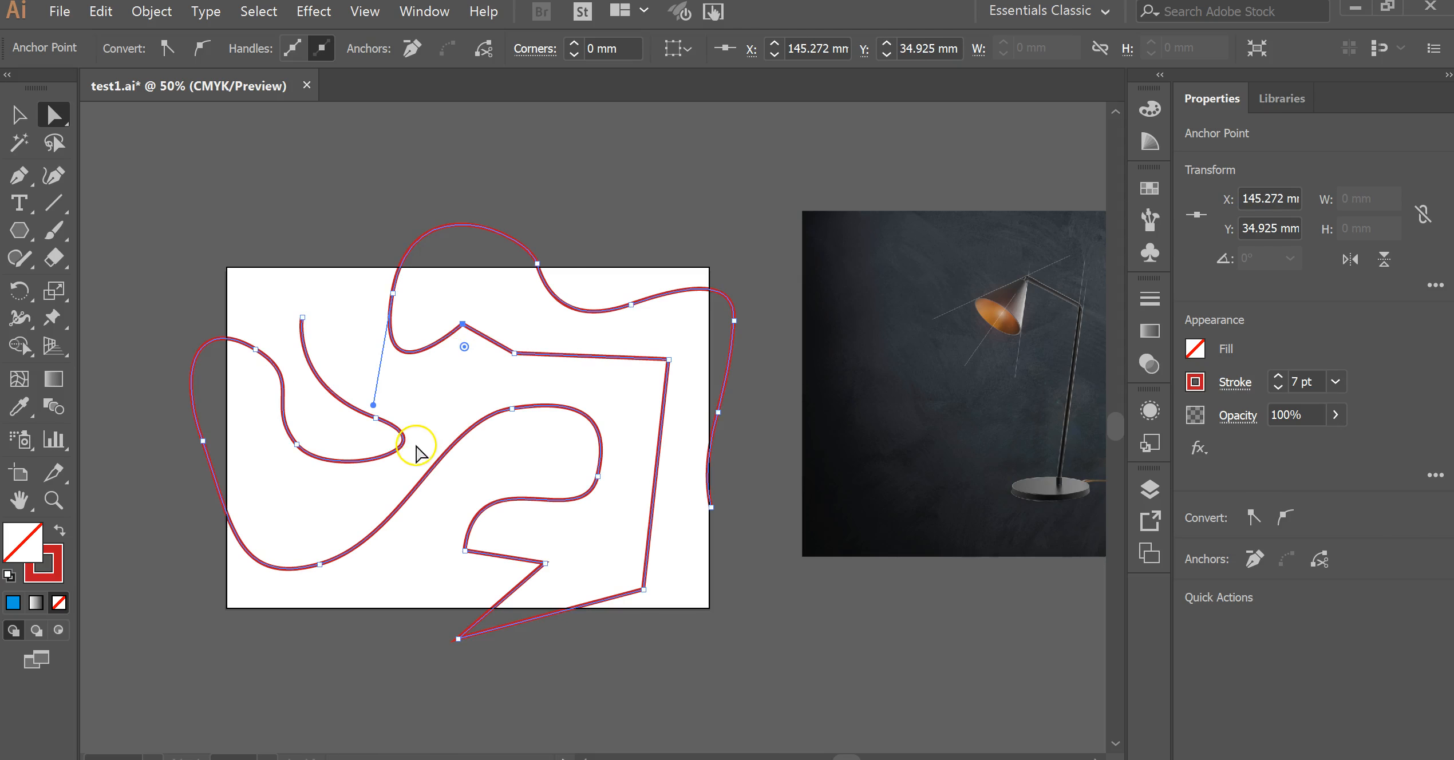
Step: Reshape the upper-left curve by moving its second anchor right and up, shortening its upper handle and lengthening its lower one
left_click_drag(383, 421, 414, 412)
left_click_drag(497, 427, 404, 410)
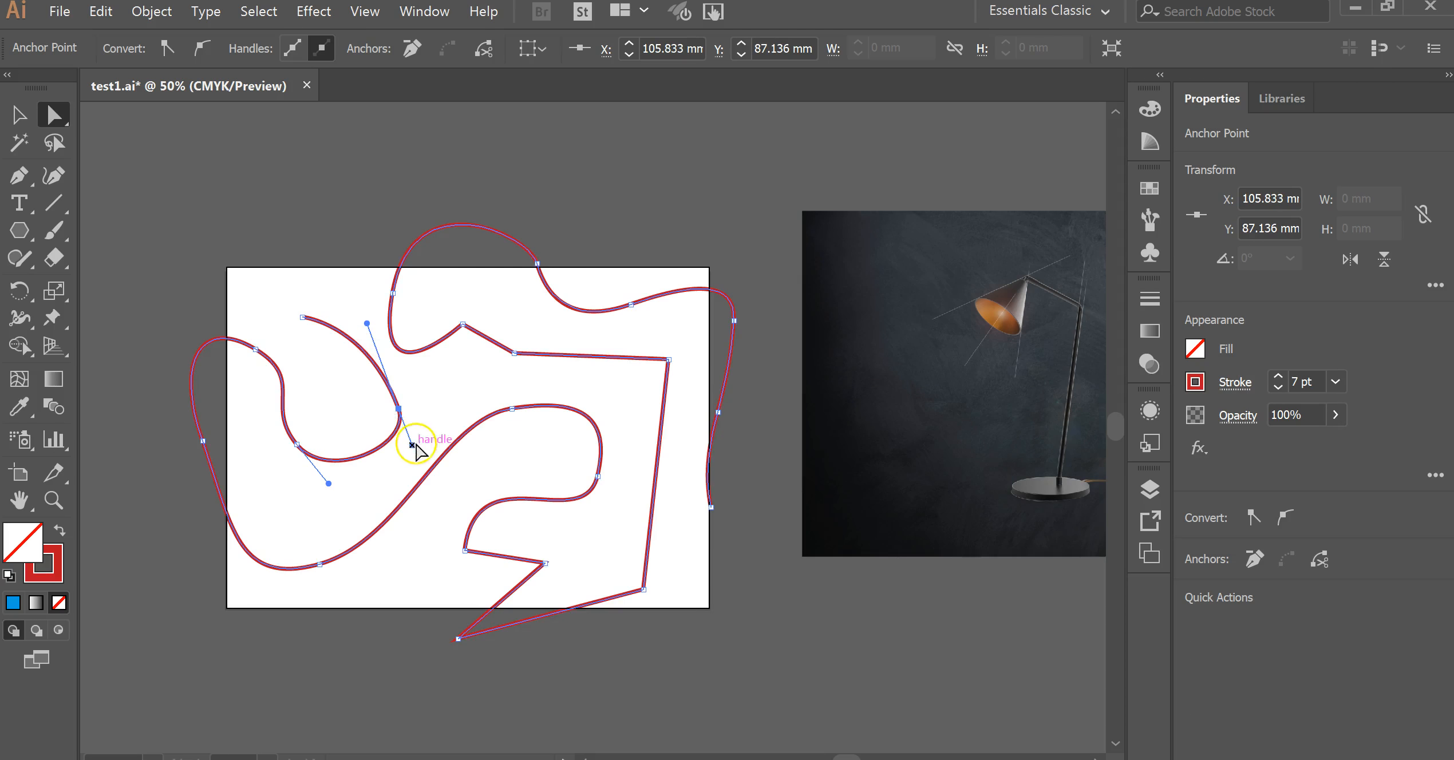
left_click_drag(367, 322, 393, 385)
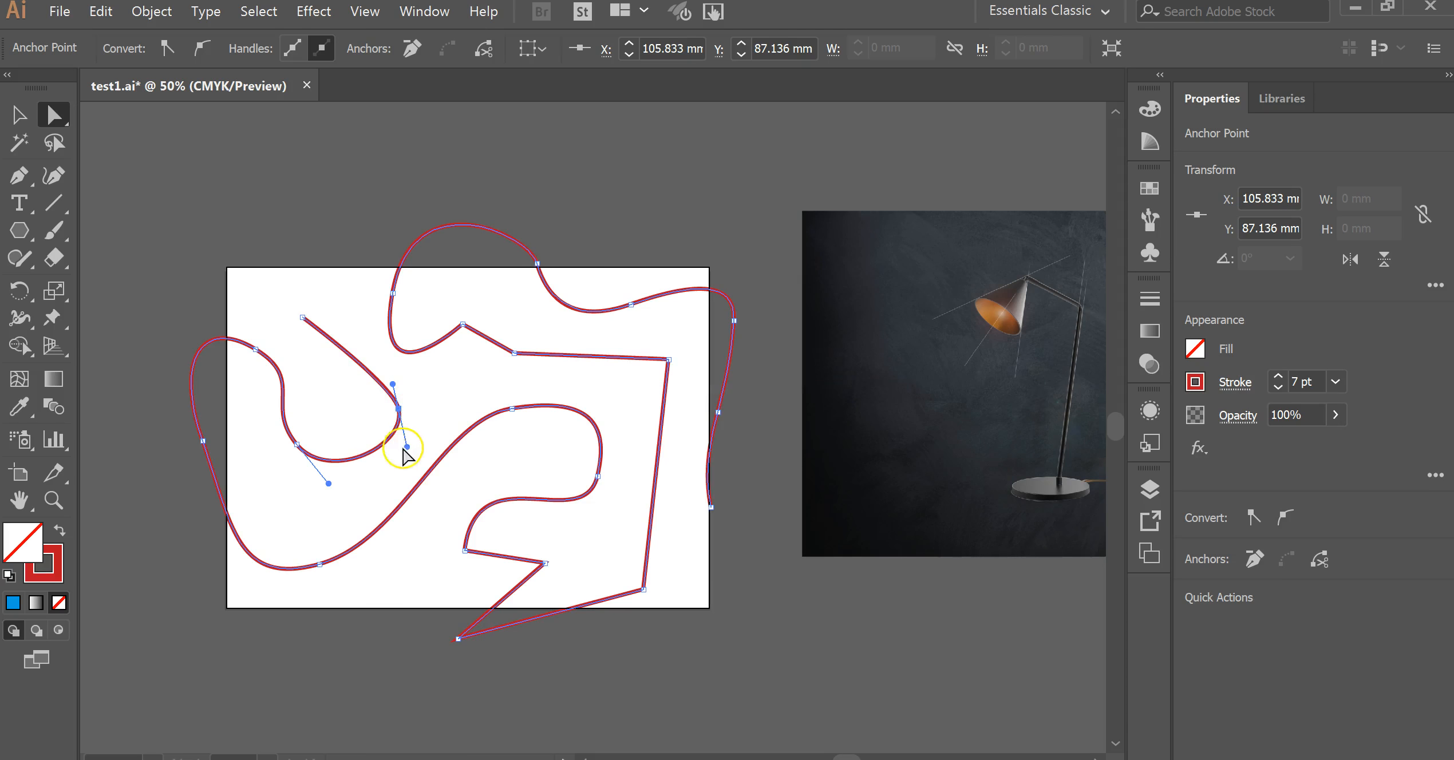
left_click_drag(407, 446, 441, 518)
left_click_drag(399, 409, 397, 383)
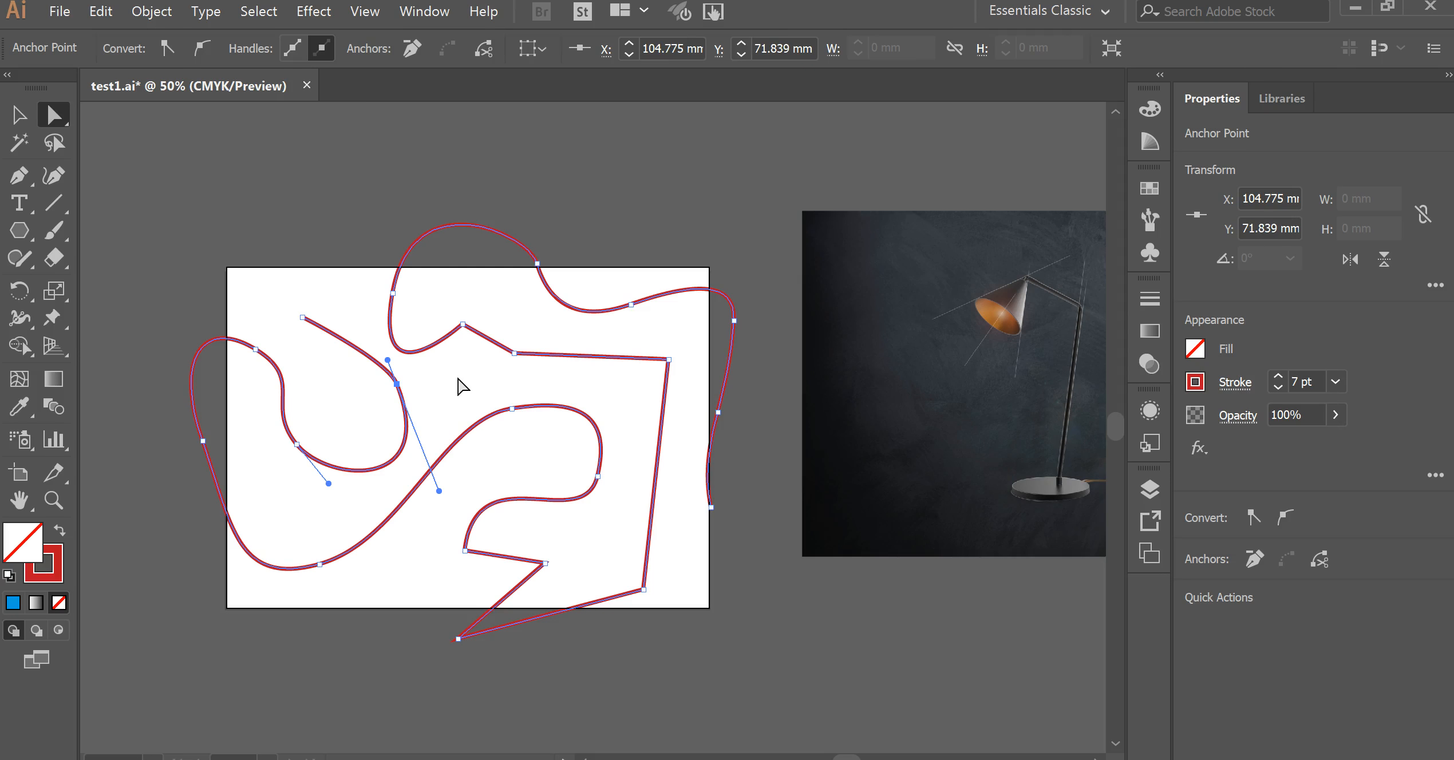
Step: Lower the corner anchor in the artboard's upper middle and round that corner with a radius of about 70 mm
mouse_move(514, 355)
left_mouse_down()
mouse_move(487, 322)
mouse_move(517, 377)
left_mouse_up()
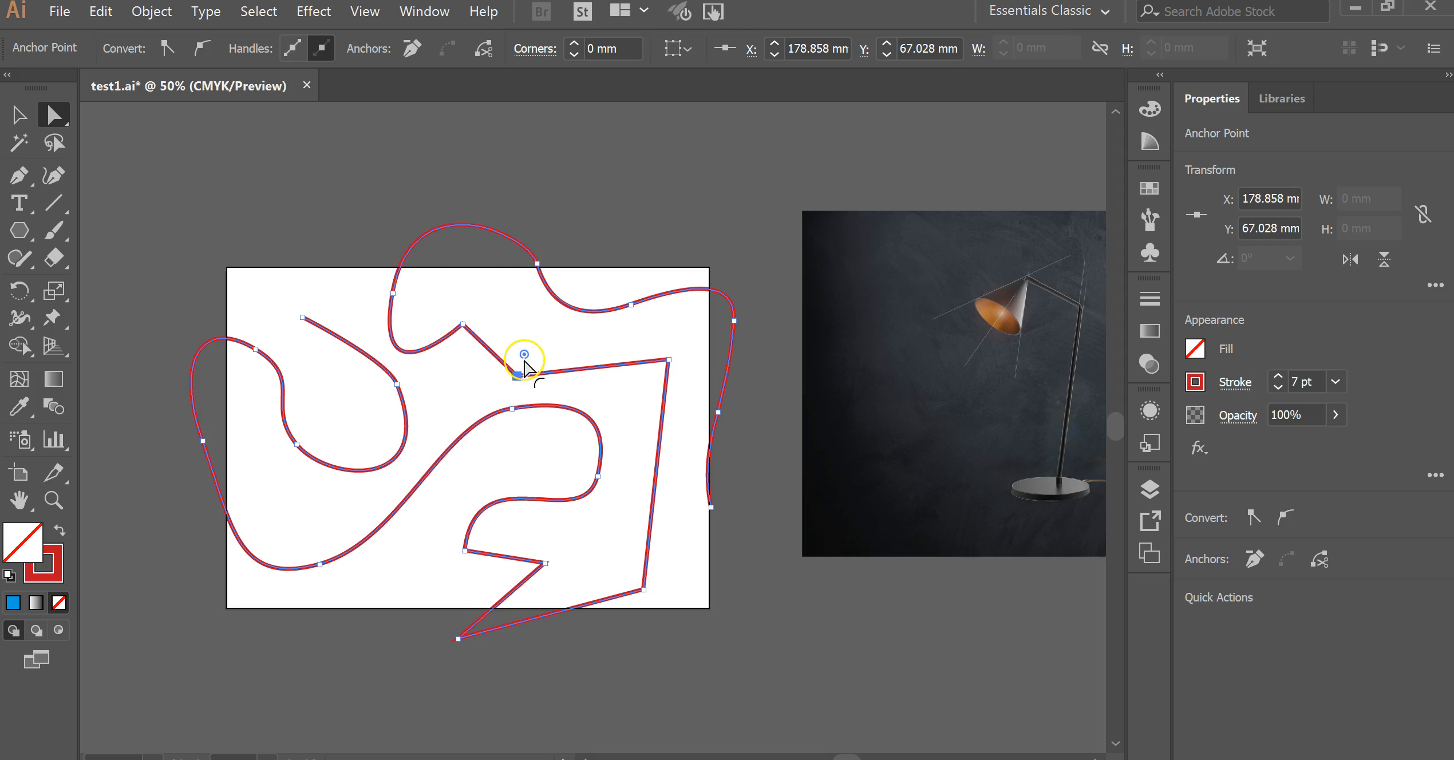
left_click_drag(524, 357, 570, 262)
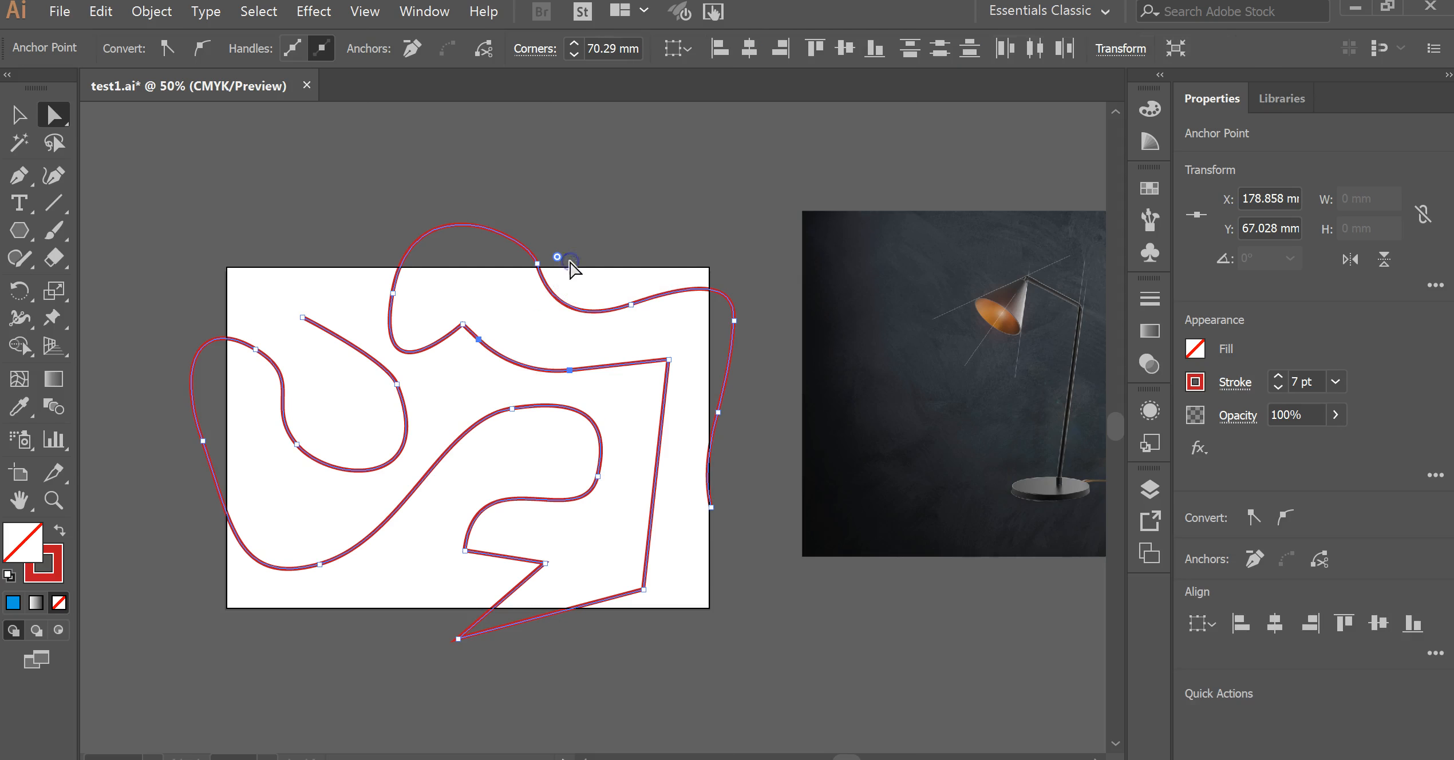
left_click(548, 341)
Step: Round the path's upper-right inner corner with a radius of about 26 mm
left_click(667, 361)
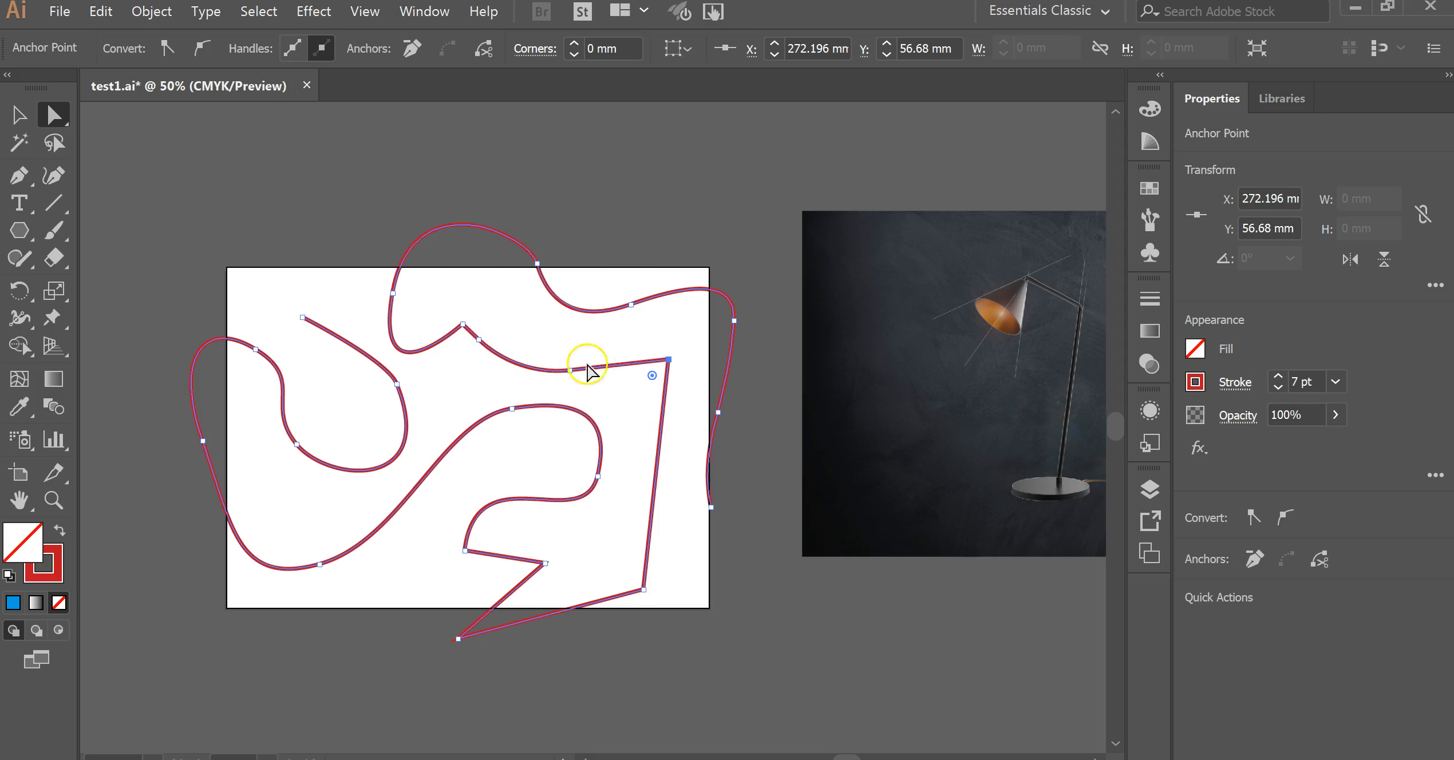
left_click_drag(653, 378, 646, 428)
left_click(619, 366)
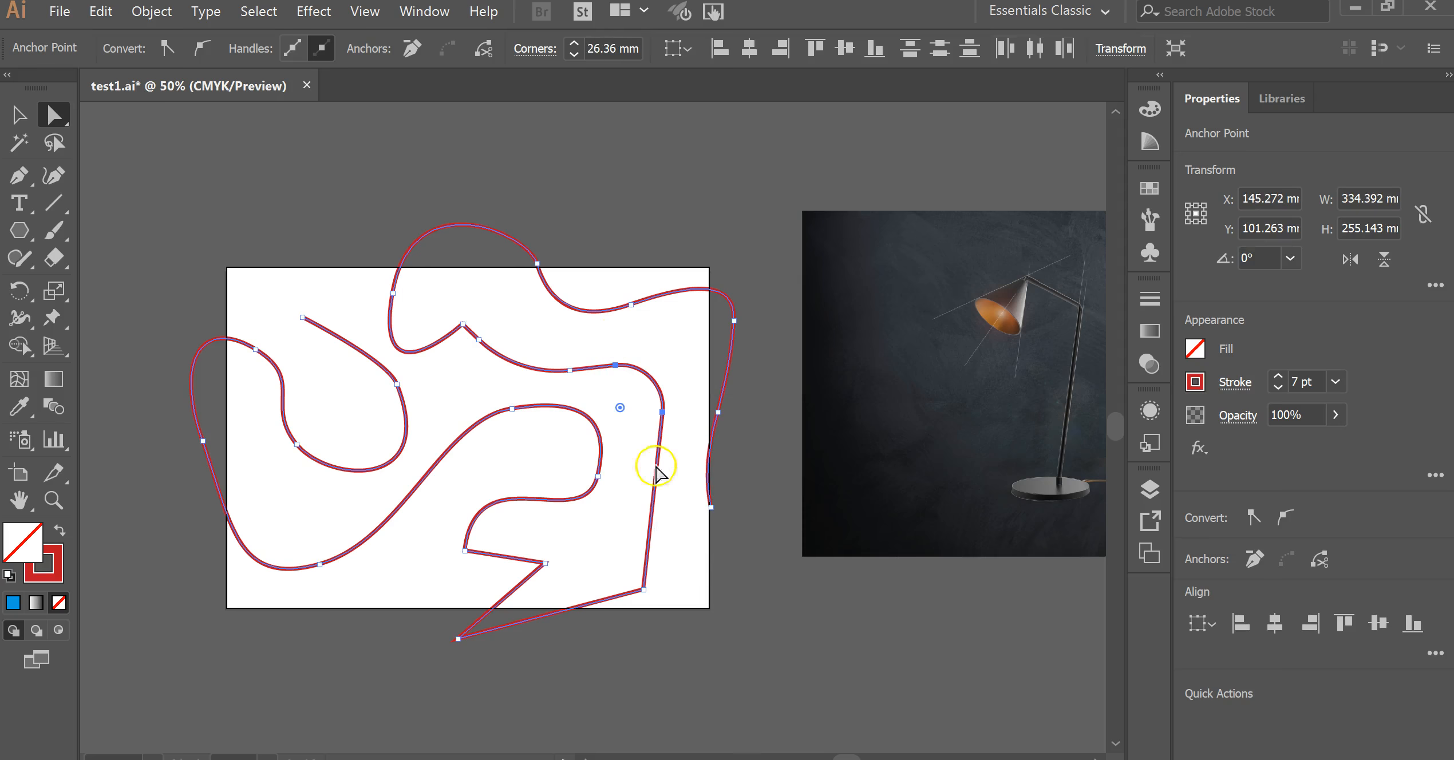
Step: Round the path's lower-right corner, round the pointed bottom corner to about 15 mm, and deselect the path
left_click(644, 590)
left_click_drag(632, 582, 569, 543)
left_click(461, 637)
left_click_drag(478, 628, 558, 591)
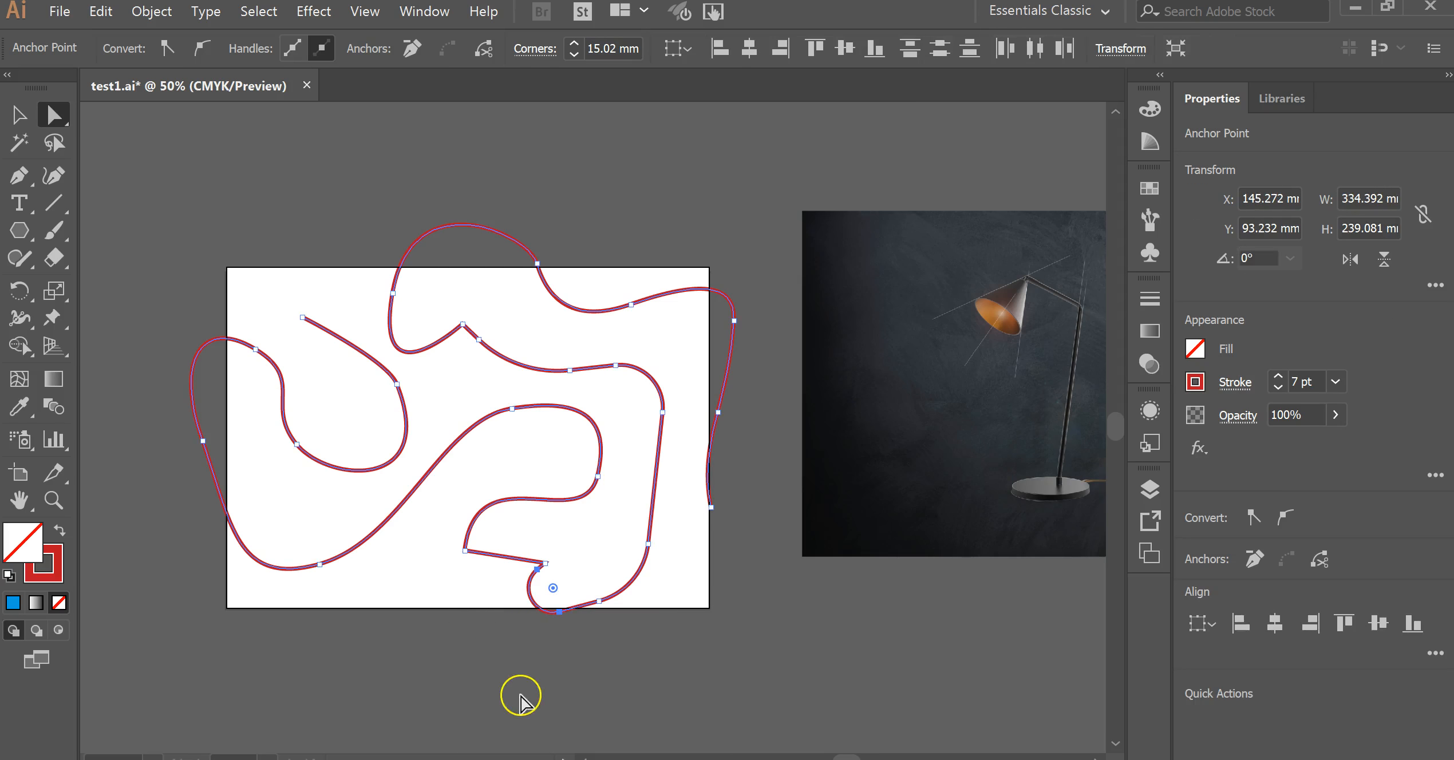
left_click(595, 544)
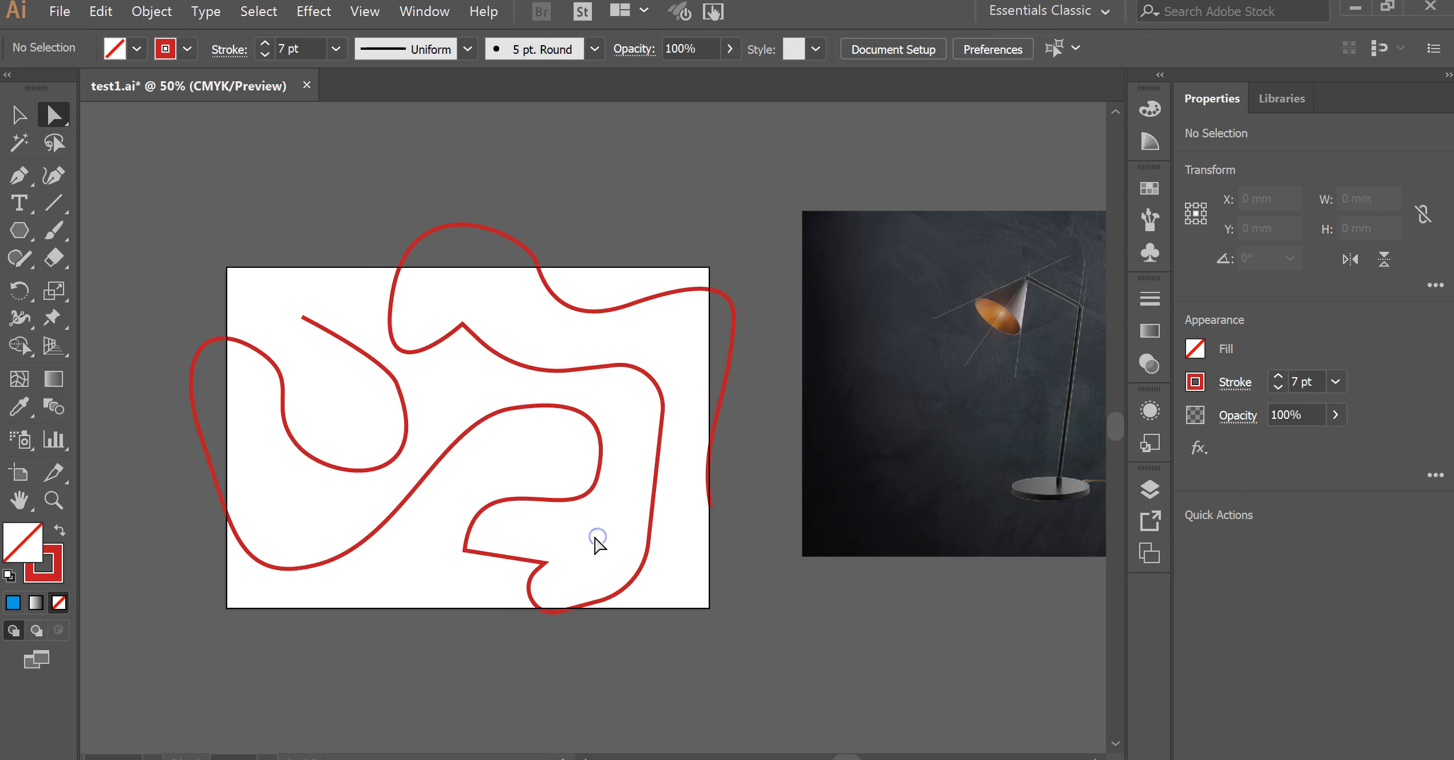
Step: Convert the smooth anchor near the artboard's centre to a corner point and deselect the path
left_click(513, 409)
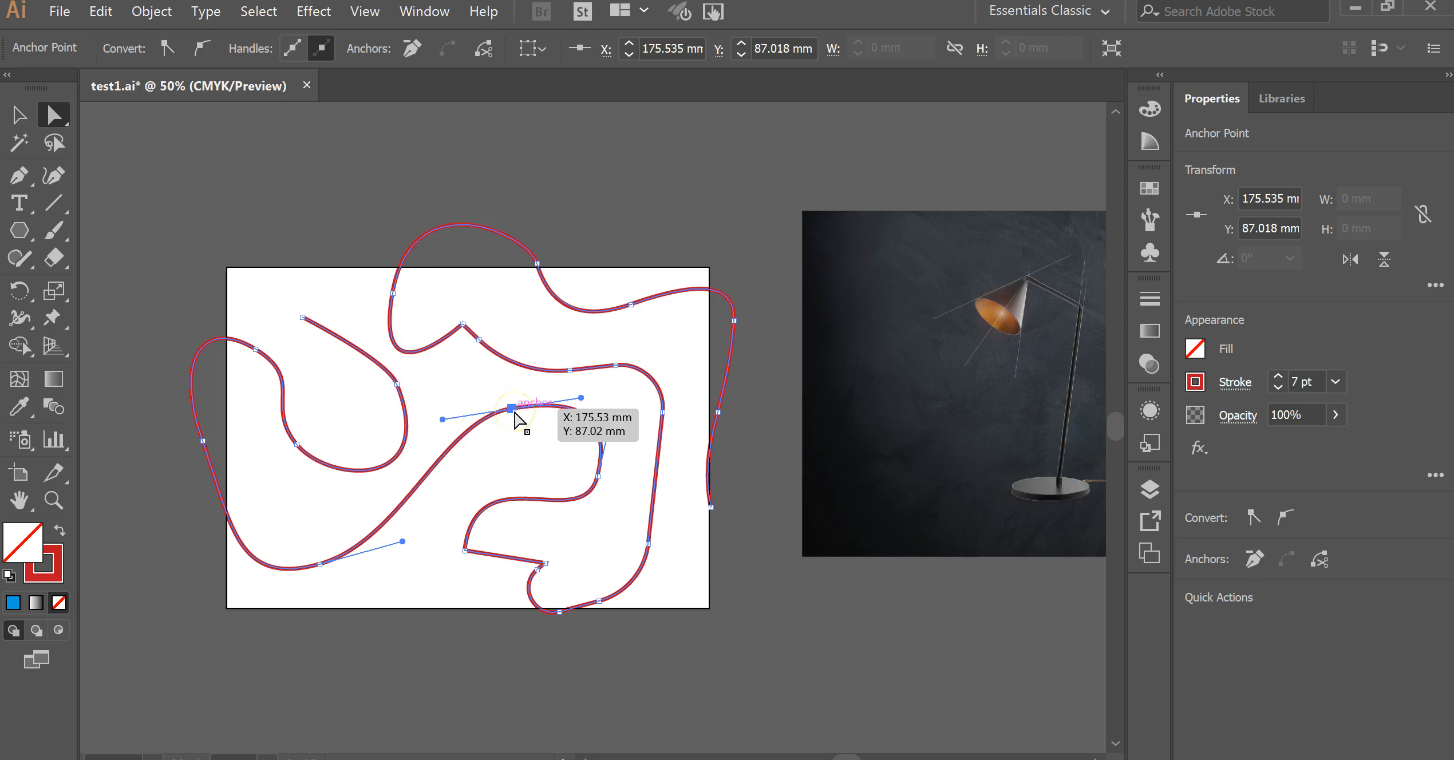
left_click(178, 51)
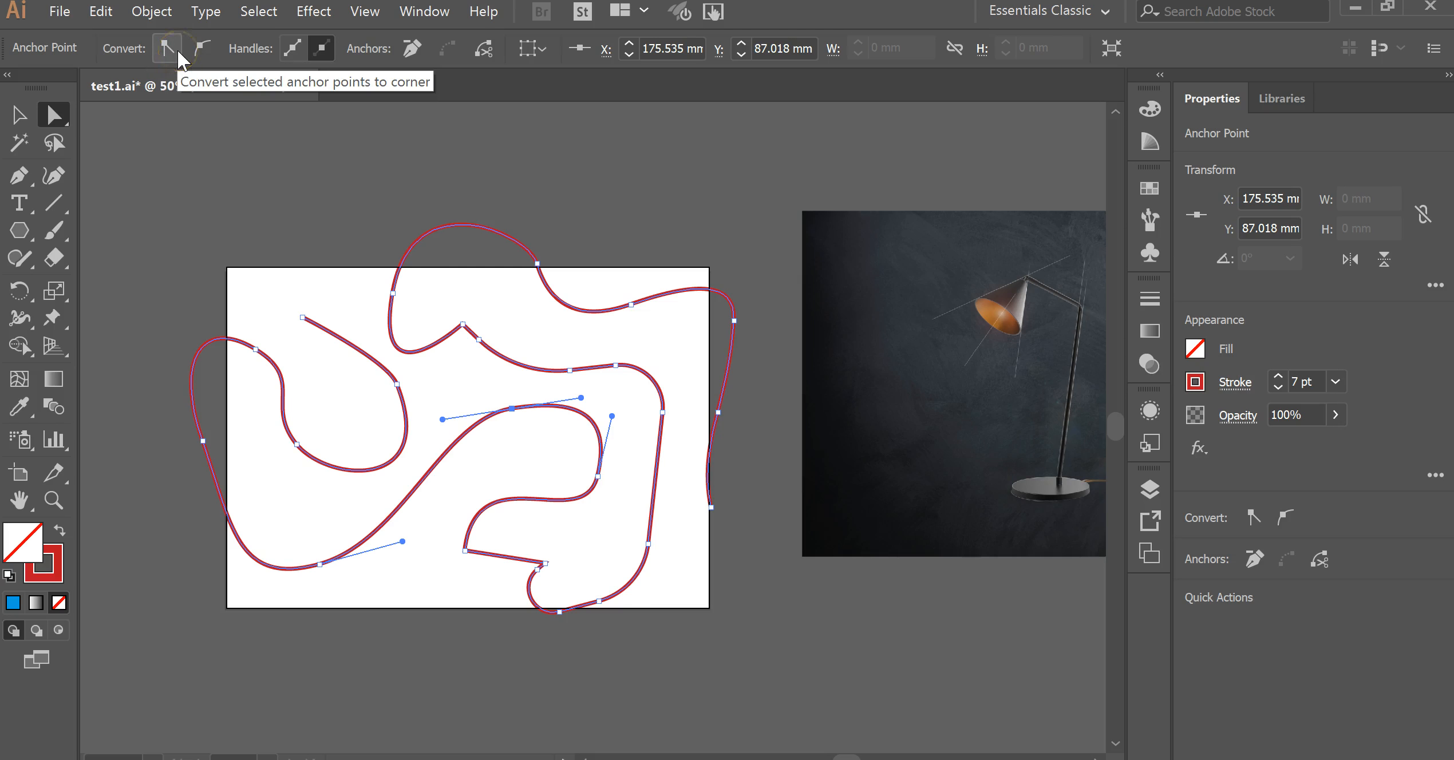
left_click(511, 409)
left_click(166, 49)
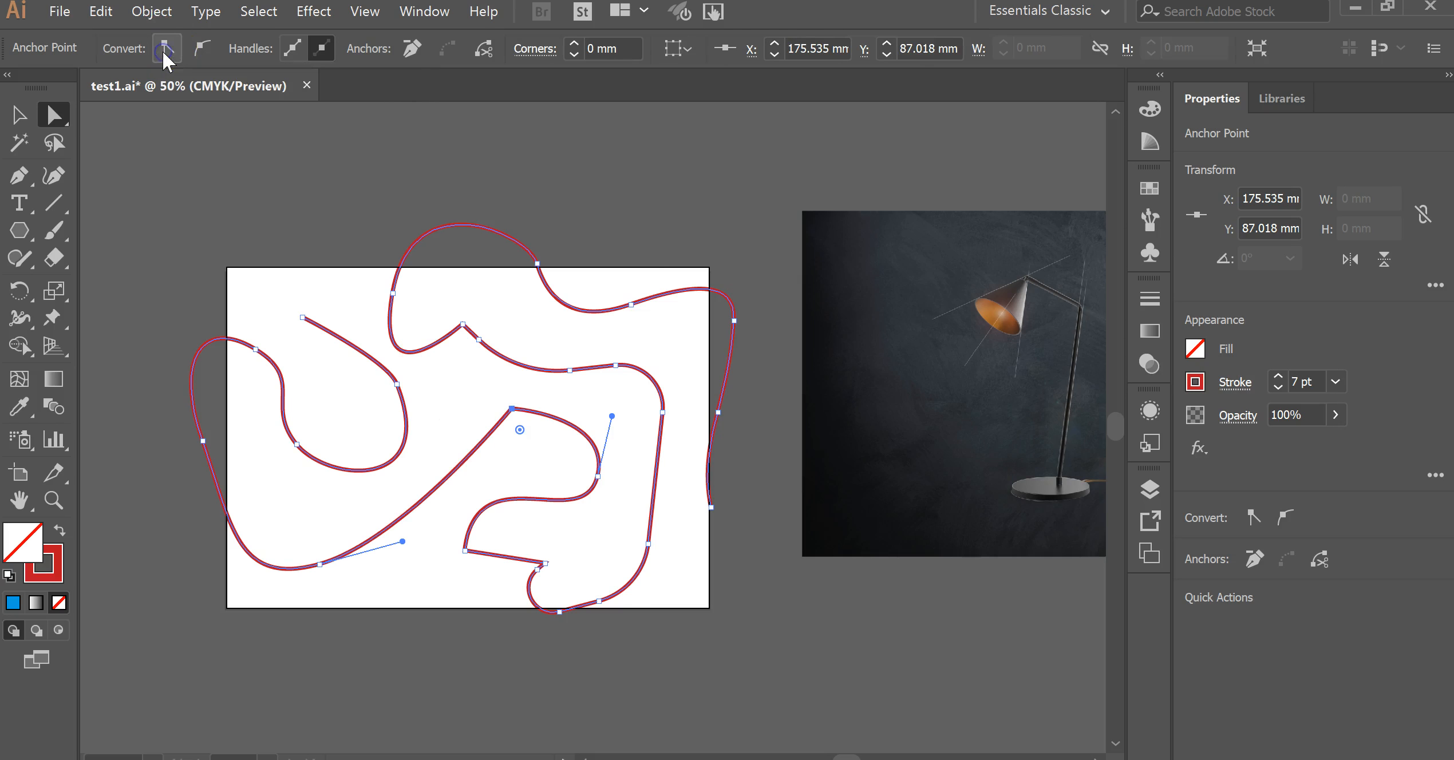
left_click(548, 468)
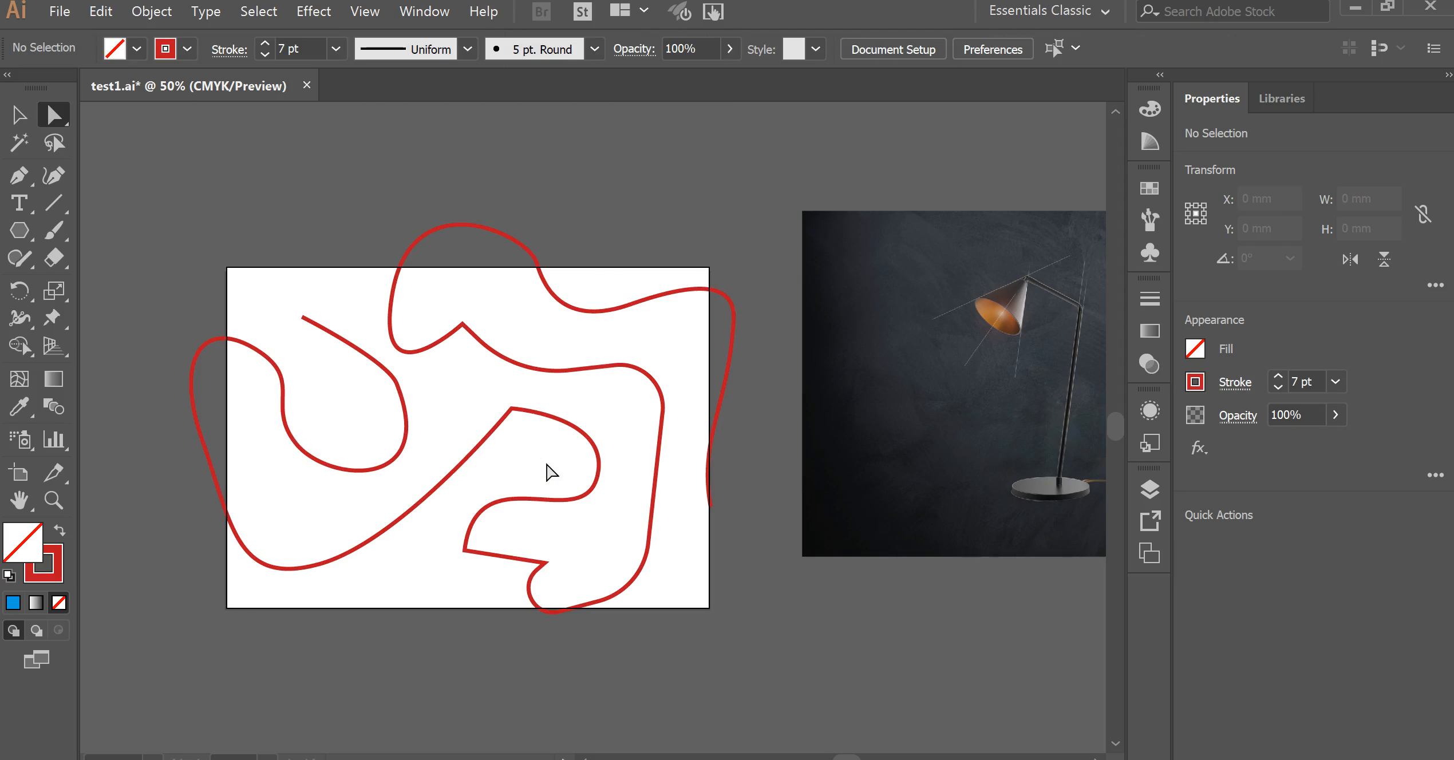
Step: Try to round the corner anchor near the artboard's centre and deselect the path
left_click(511, 409)
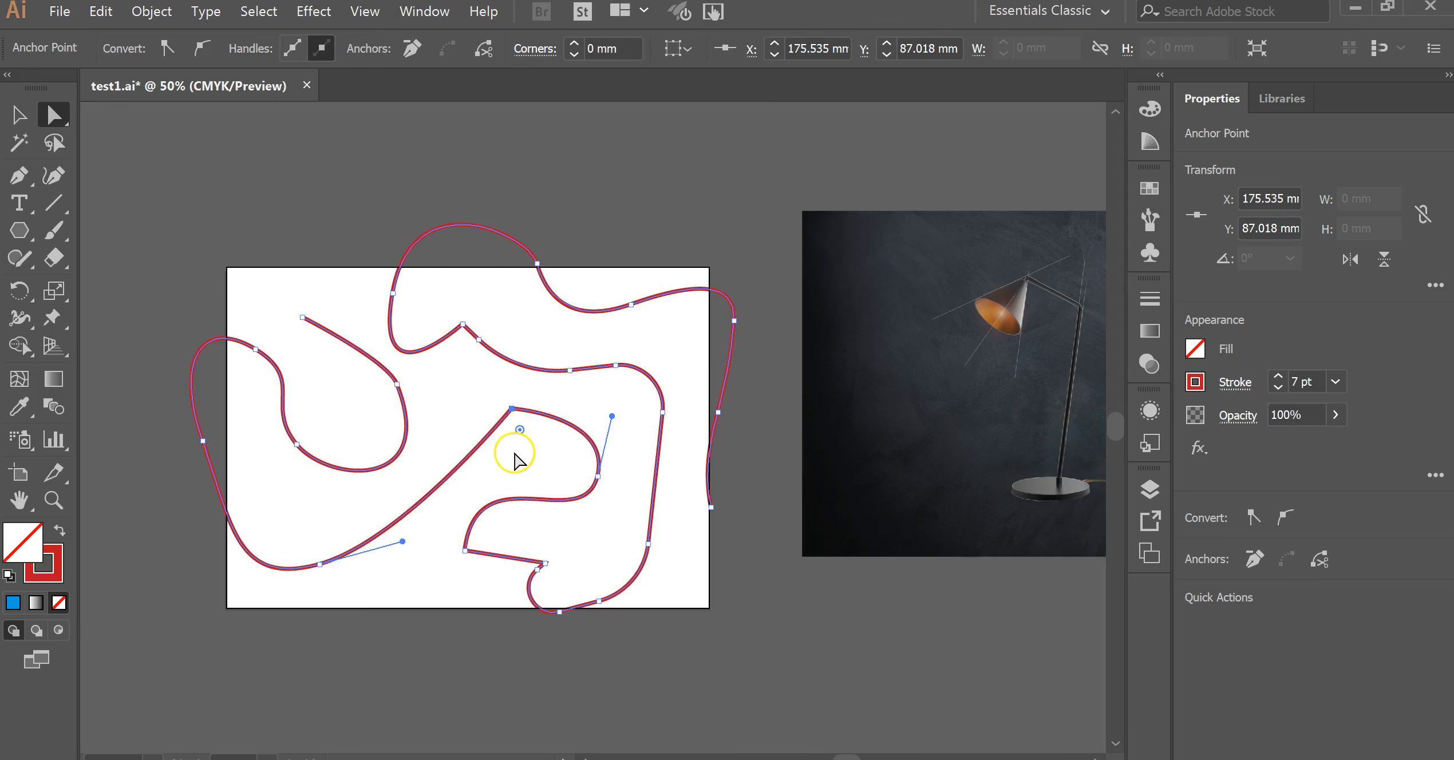
left_click_drag(520, 429, 513, 393)
left_click(557, 543)
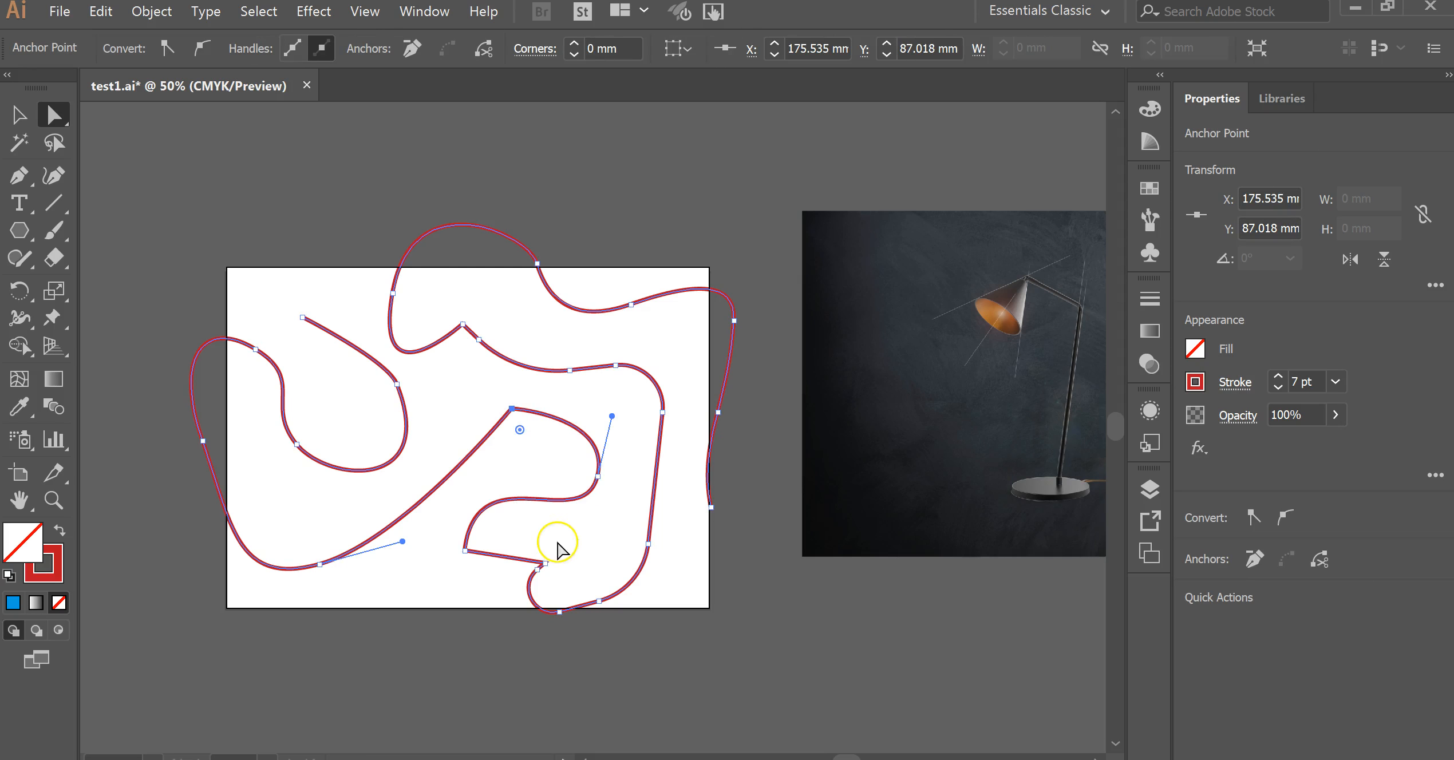
left_click(743, 448)
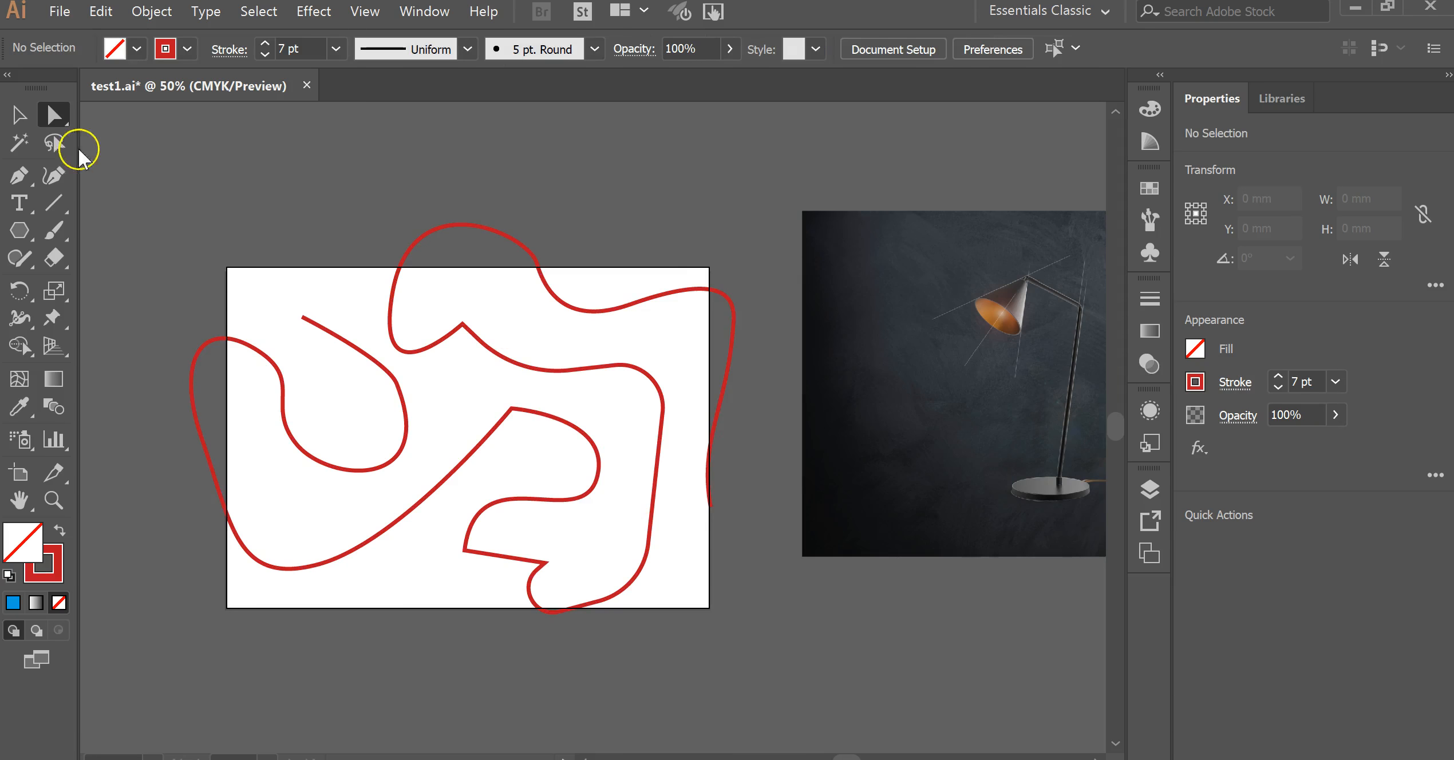
Step: Delete the entire red practice path from the artboard
left_click(20, 115)
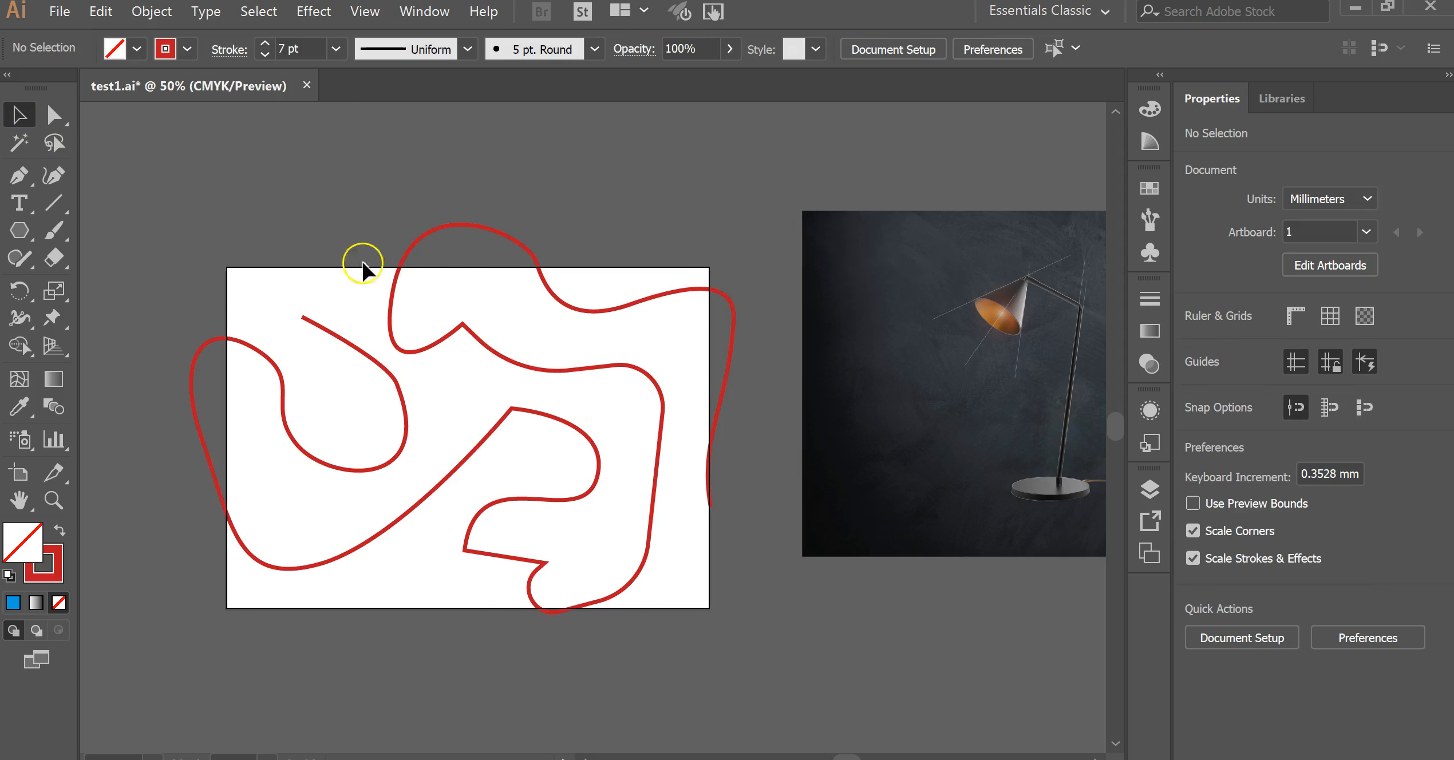
left_click(404, 415)
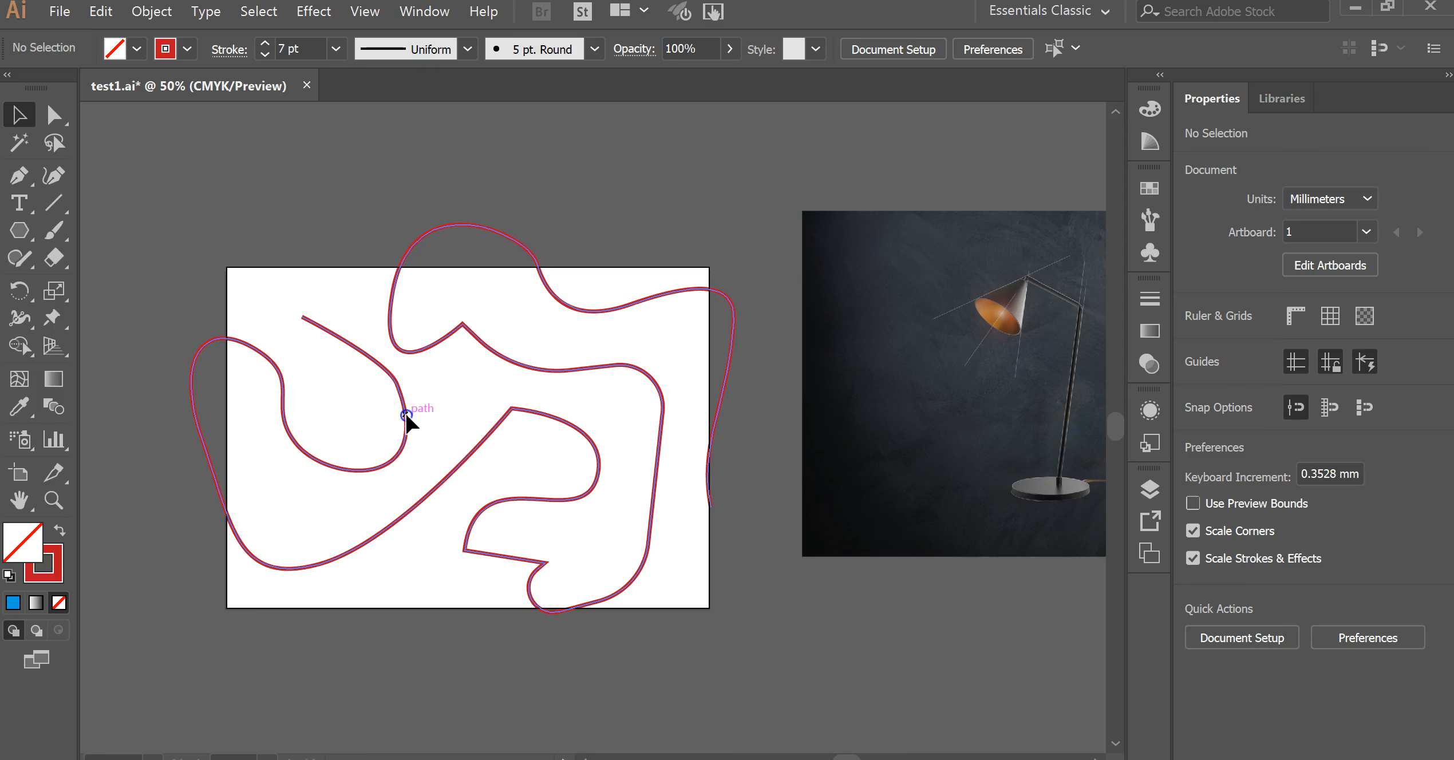
key("Delete")
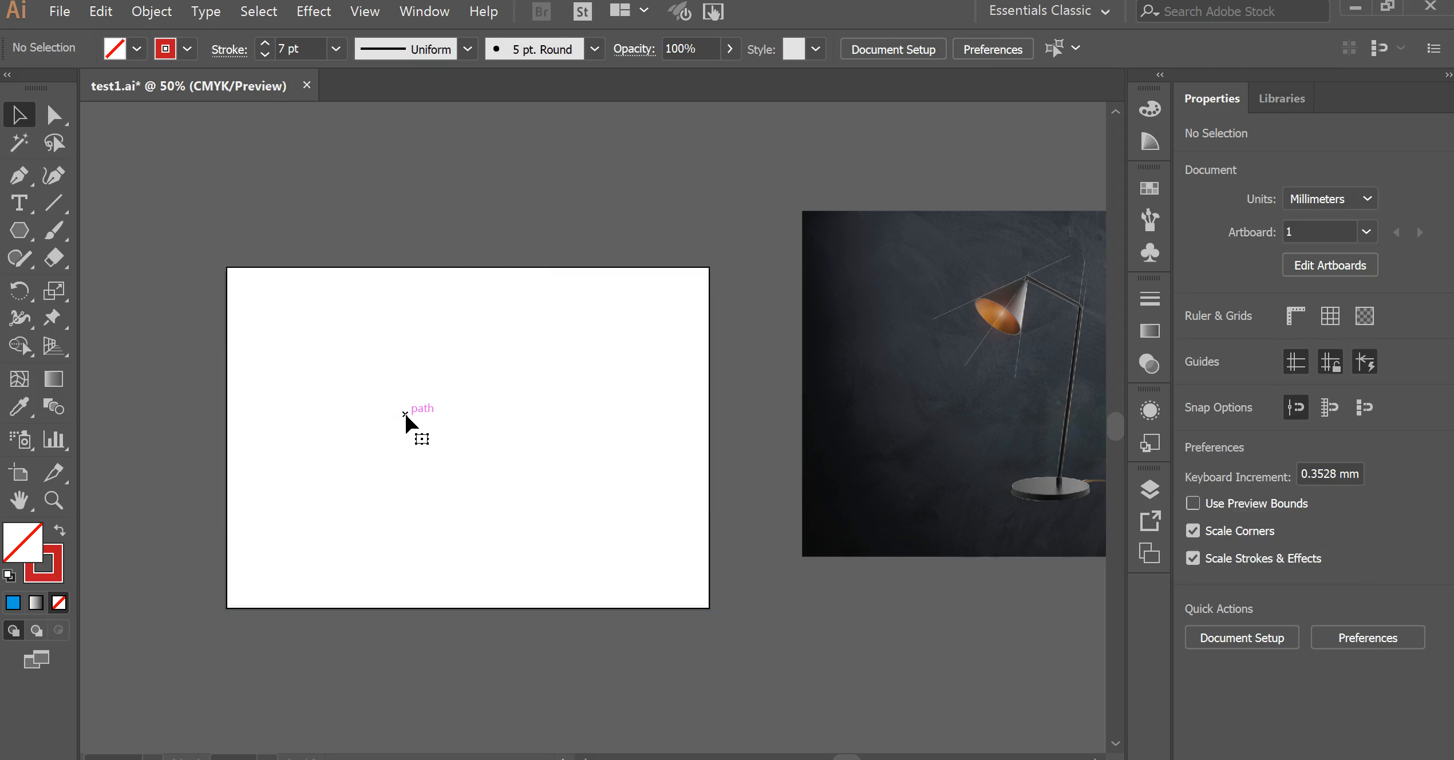
left_click(311, 205)
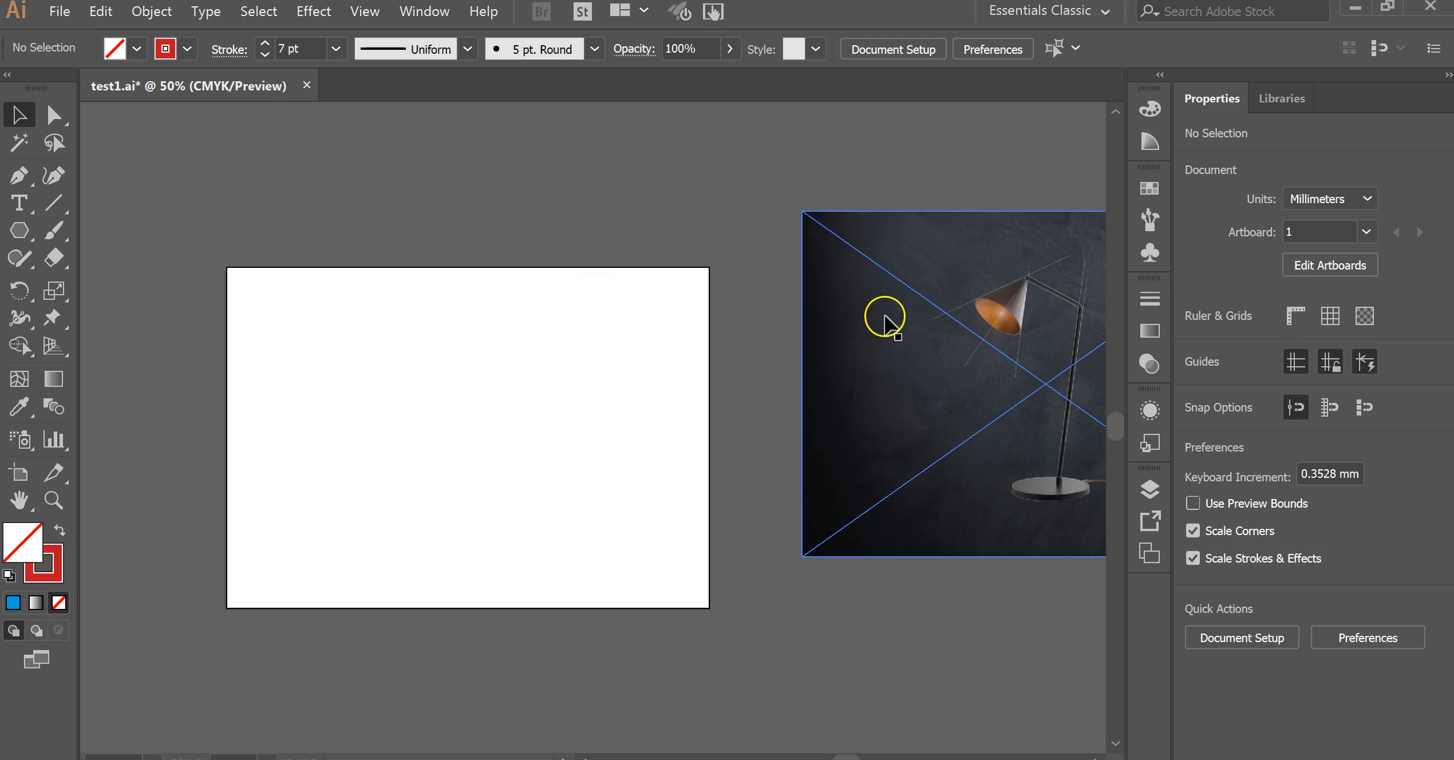
Step: Move the lamp render back onto the artboard so it covers the whole page, and deselect it
left_click(814, 321)
left_click(769, 196)
left_click_drag(988, 287, 415, 344)
left_click(465, 212)
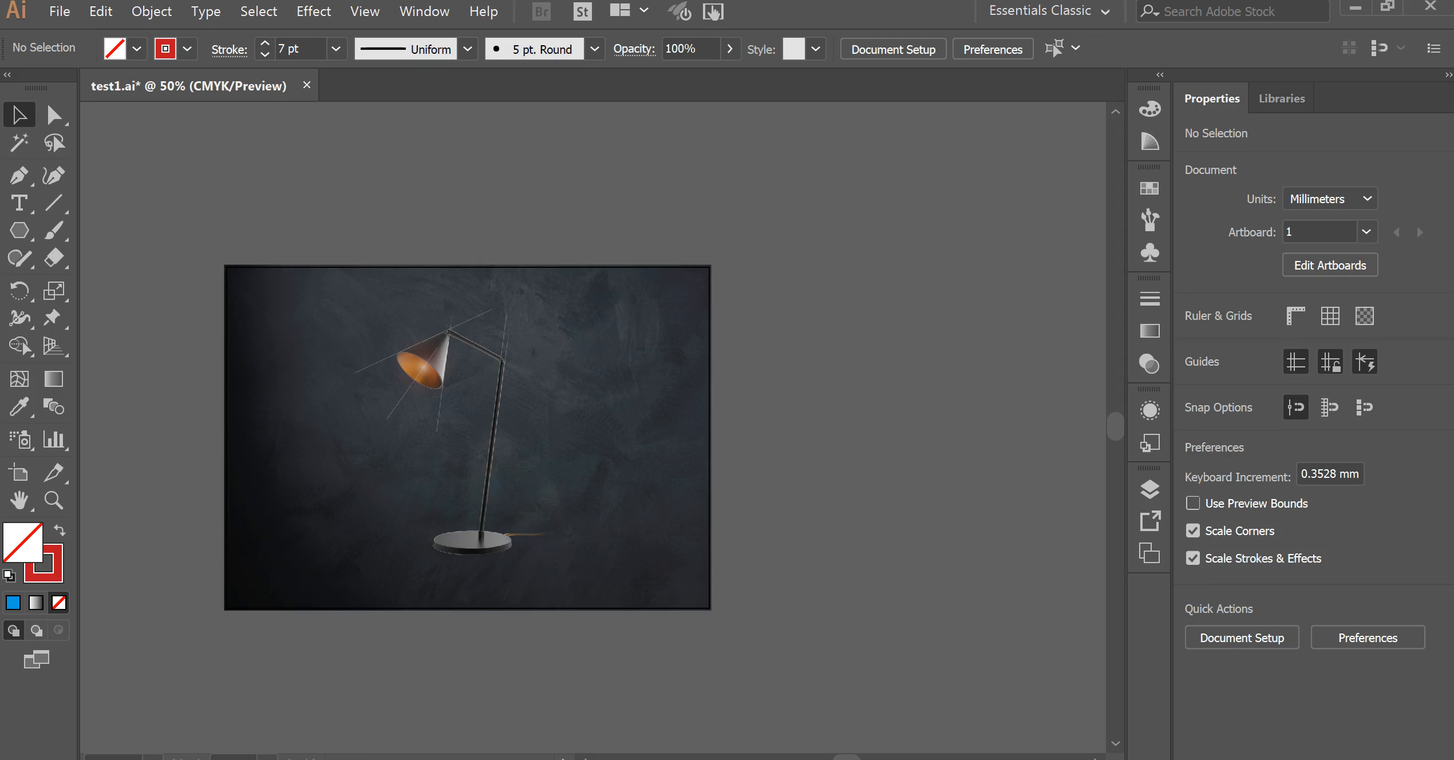
Step: Switch to the browser to examine the example presentation board's layout and circles, and return to Illustrator
key("alt+Tab")
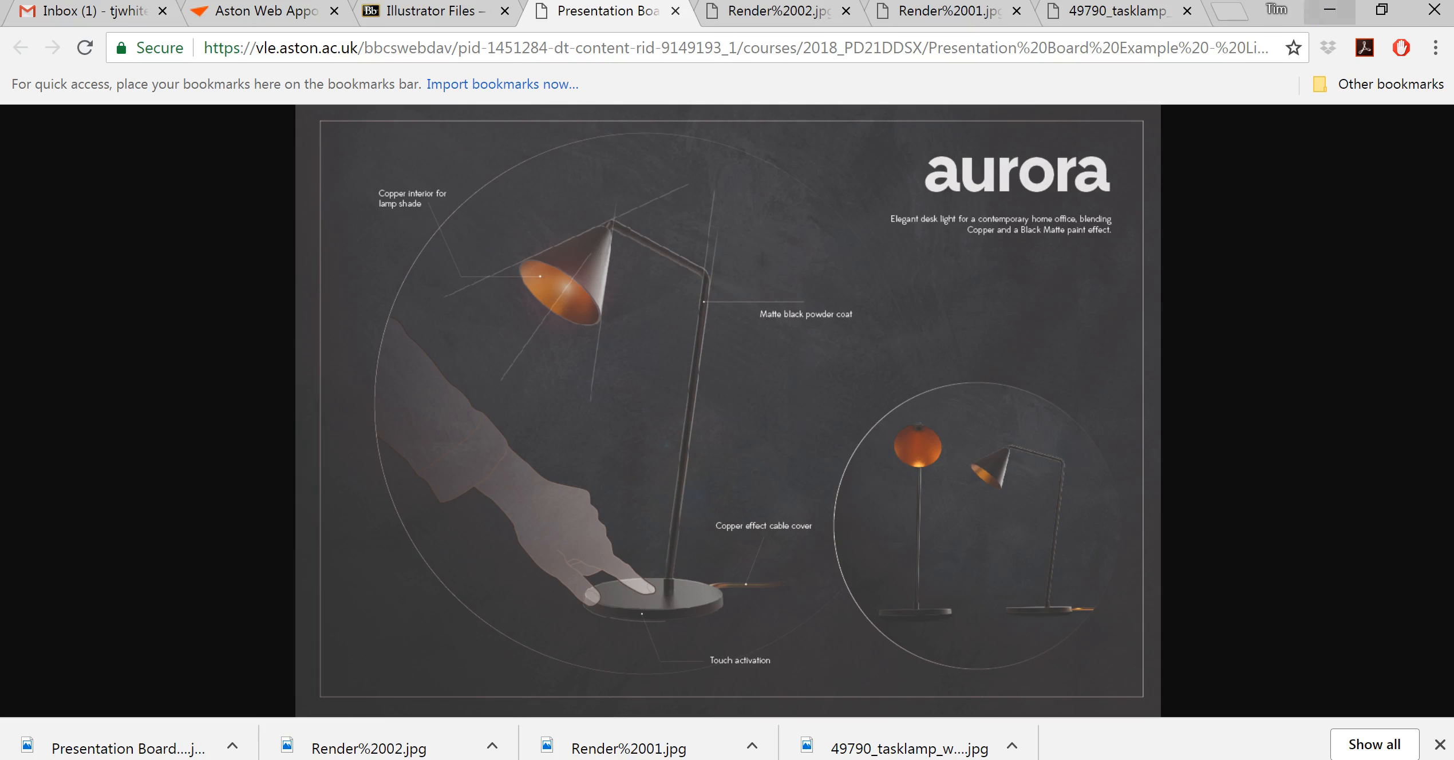
left_click(1330, 10)
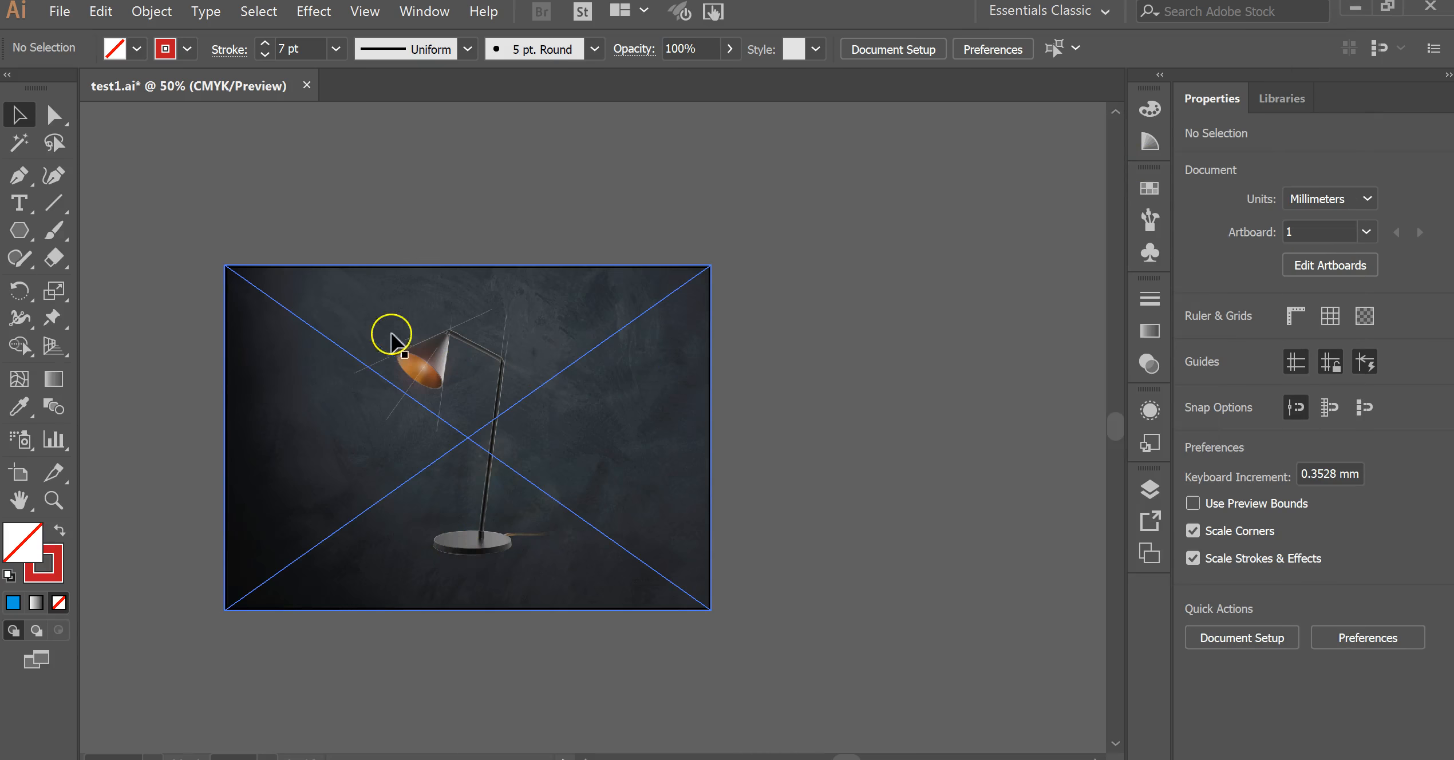
Step: Draw a circle about 199 mm in diameter around the lamp with the Ellipse tool, using a white 2 pt stroke and no fill
left_click(462, 428, "ctrl+alt")
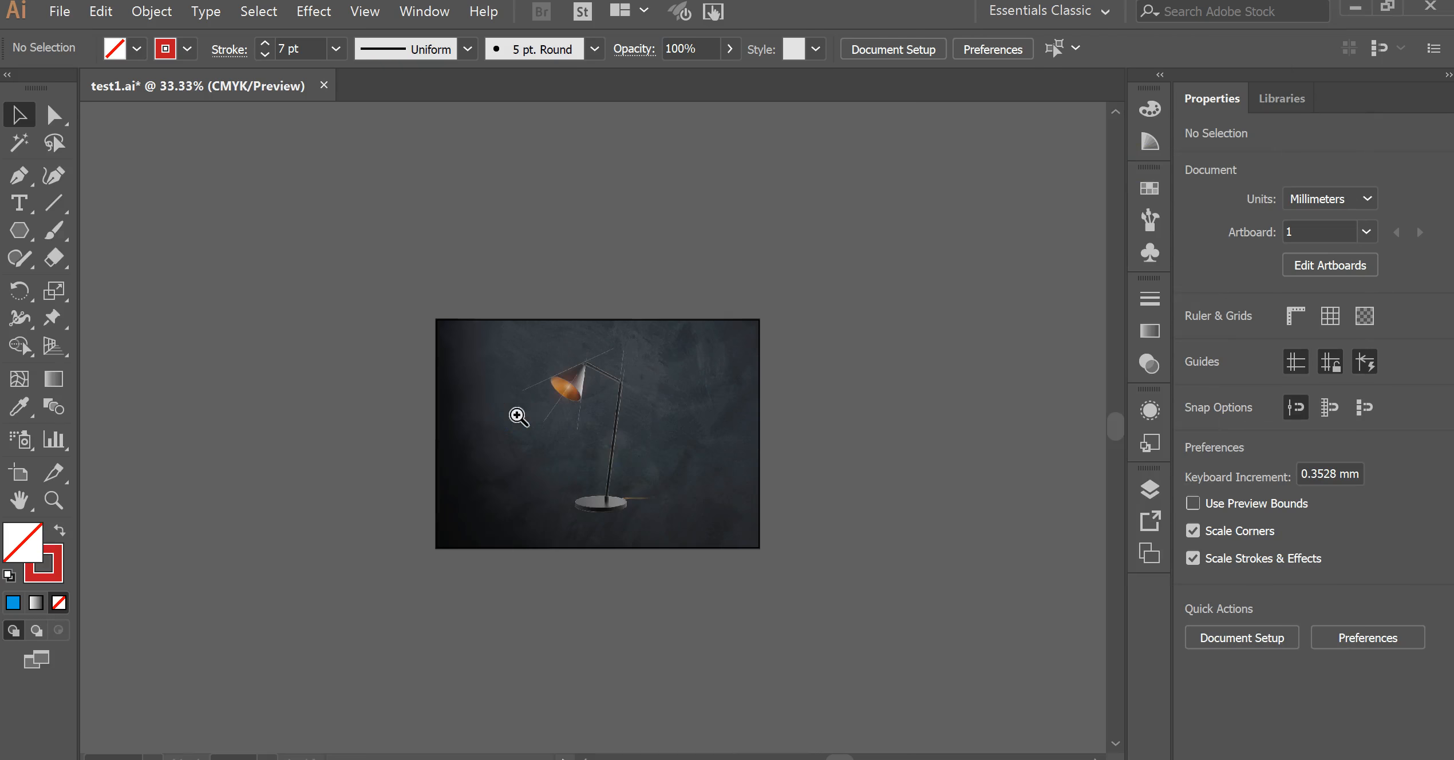
left_click(517, 416, "ctrl")
left_click(642, 435, "ctrl")
left_click_drag(770, 514, 698, 460)
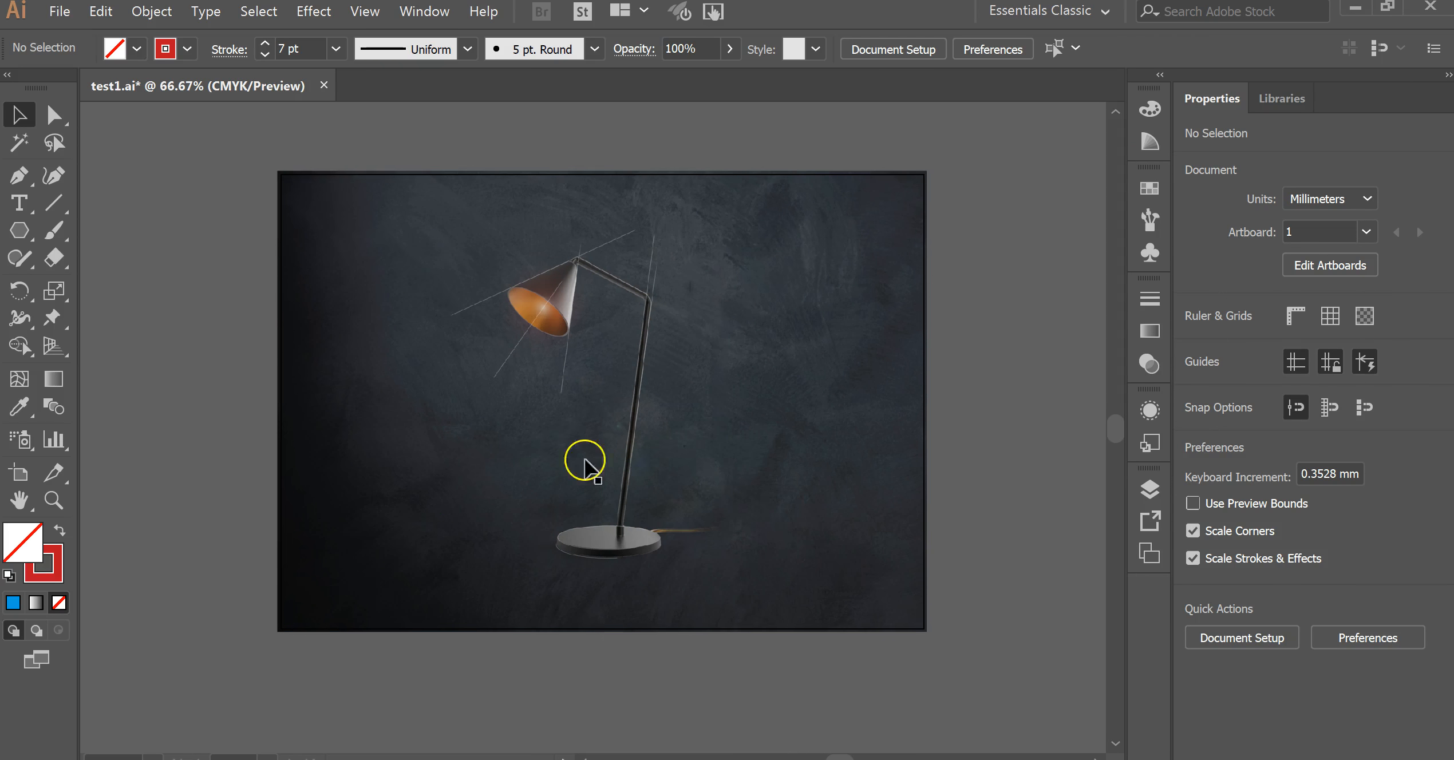
left_click(19, 231)
left_click(19, 230)
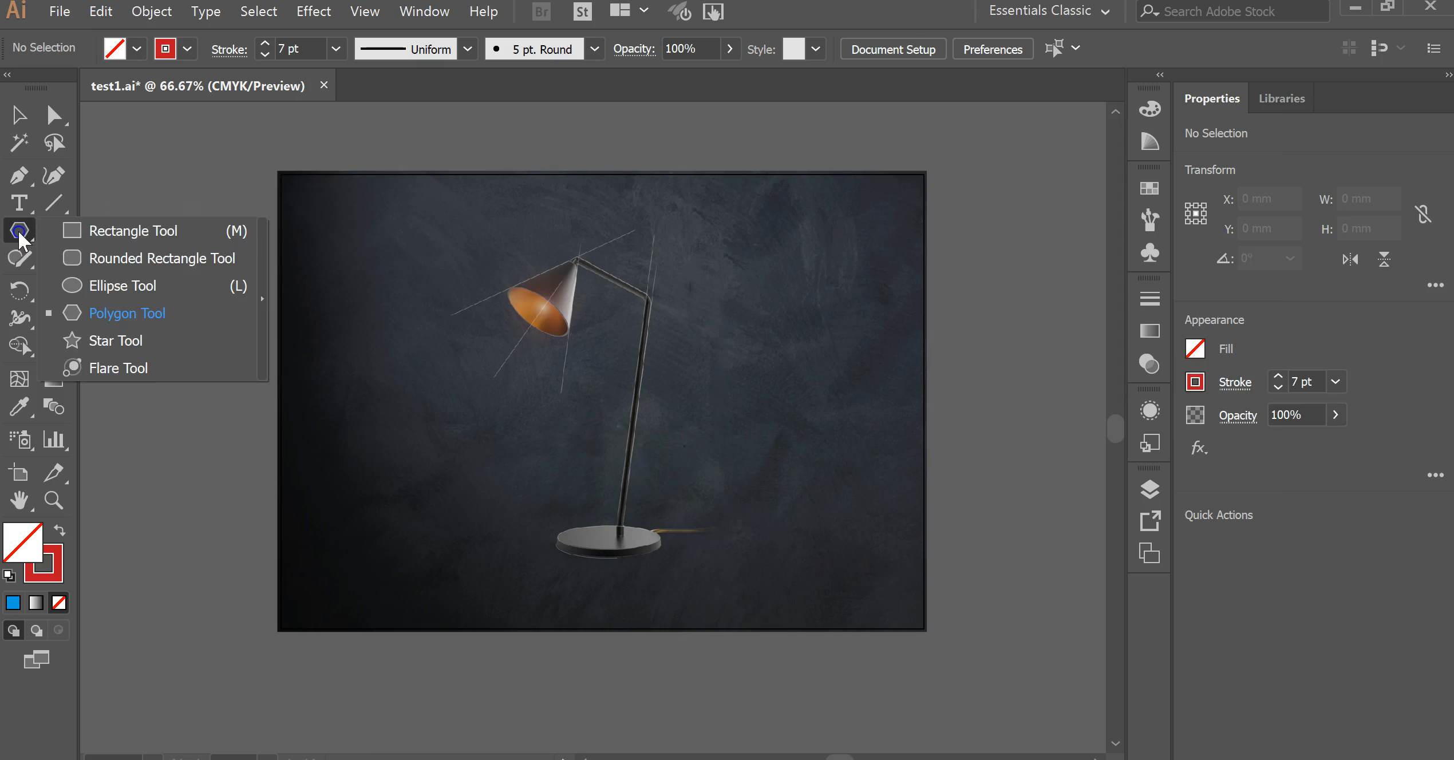
left_click(110, 286)
left_click(168, 50)
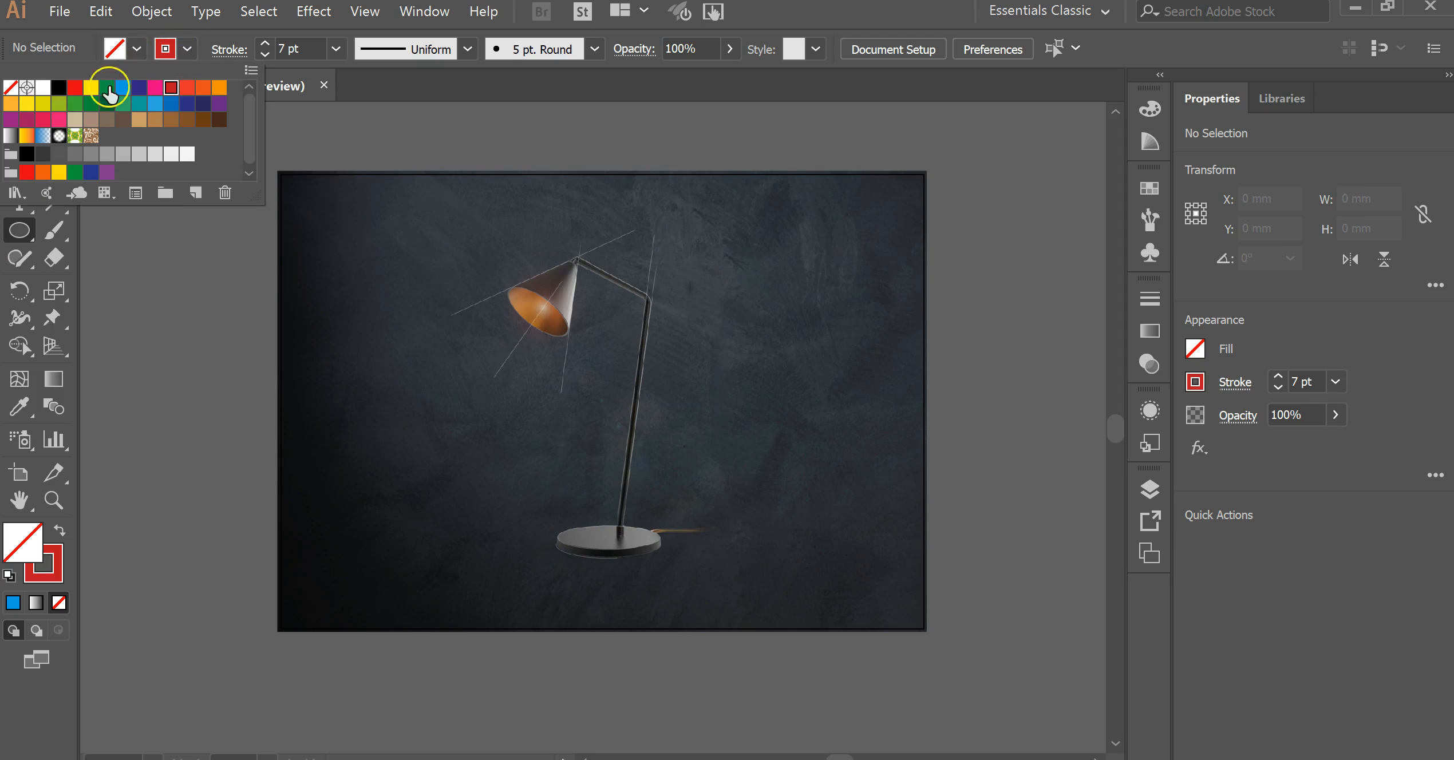
left_click(41, 89)
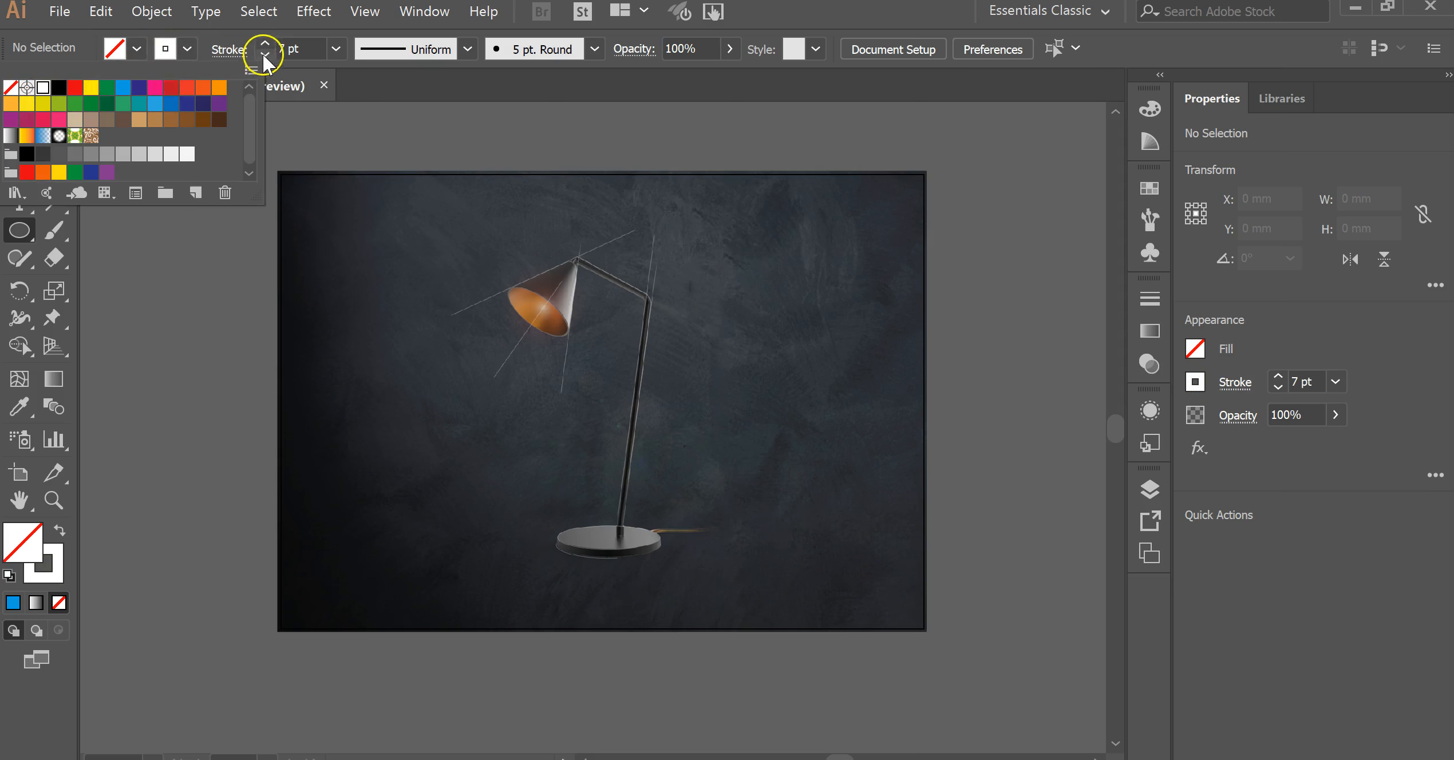
left_click(265, 54)
left_click(265, 54)
left_click(263, 54)
mouse_move(403, 198)
left_mouse_down()
mouse_move(714, 503)
mouse_move(806, 623)
left_mouse_up()
Step: Nudge the circle up and left until its centre is at about X 146.5 mm, Y 103.1 mm, and deselect it
key("Up")
key("Up")
key("Up")
key("Up")
key("Up")
key("Up")
key("Up")
key("Up")
key("Up")
key("Up")
key("Up")
key("Up")
key("Up")
key("Up")
key("Up")
key("Up")
key("Up")
key("Up")
key("Up")
key("Up")
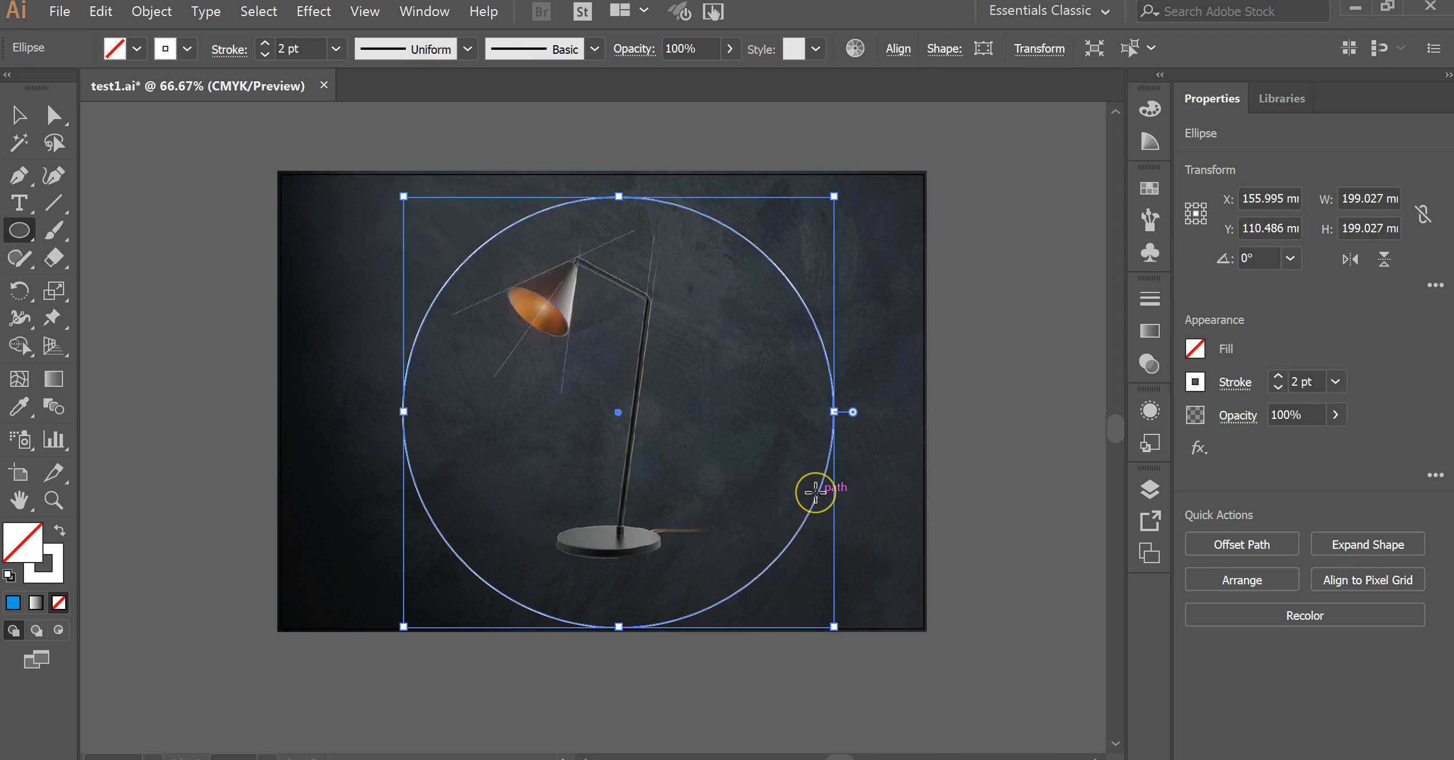
key("Left")
key("Left")
key("Left")
key("Left")
key("Left")
key("Left")
key("Left")
key("Left")
key("Left")
key("Left")
key("Left")
key("Left")
key("Left")
key("Left")
key("Left")
key("Left")
key("Left")
key("Left")
key("Left")
key("Left")
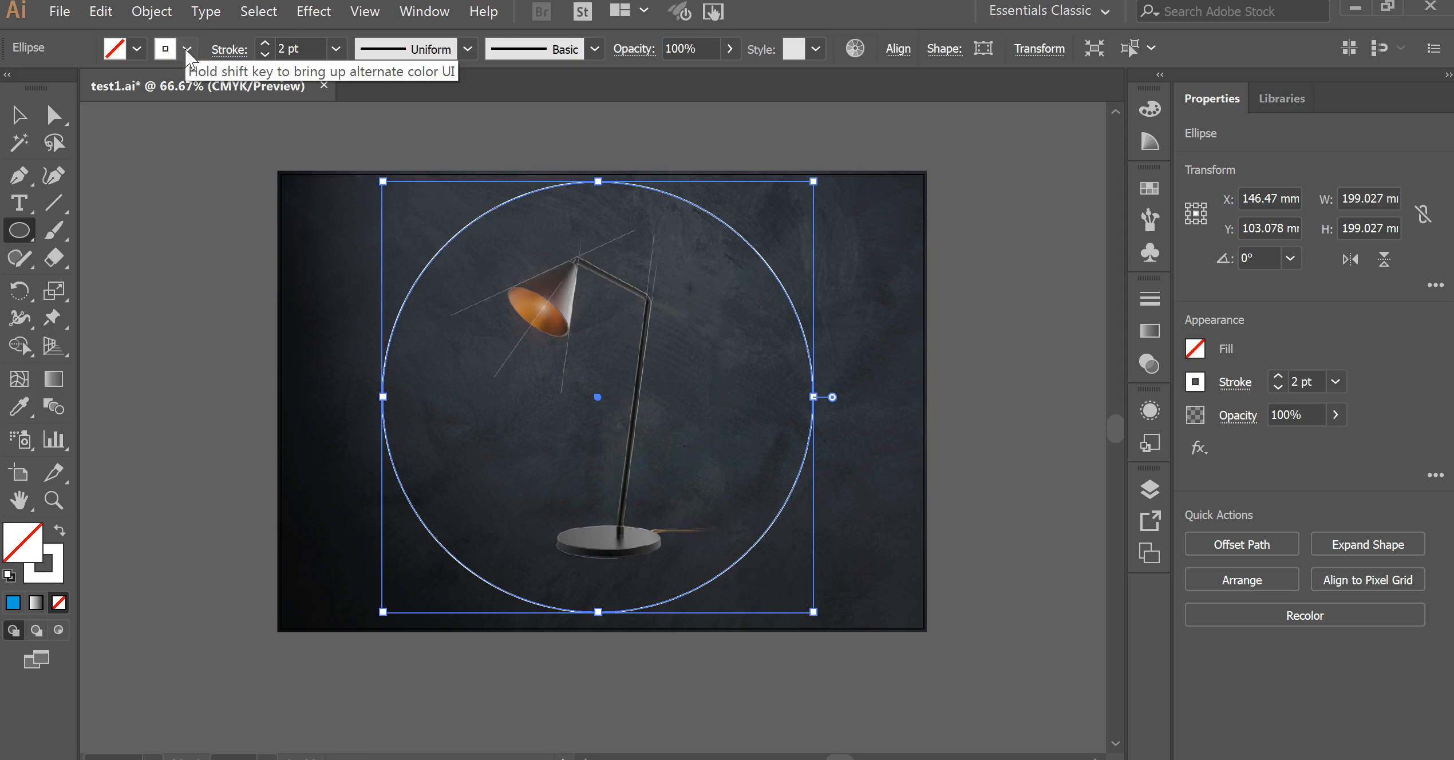
left_click(19, 114)
left_click(164, 190)
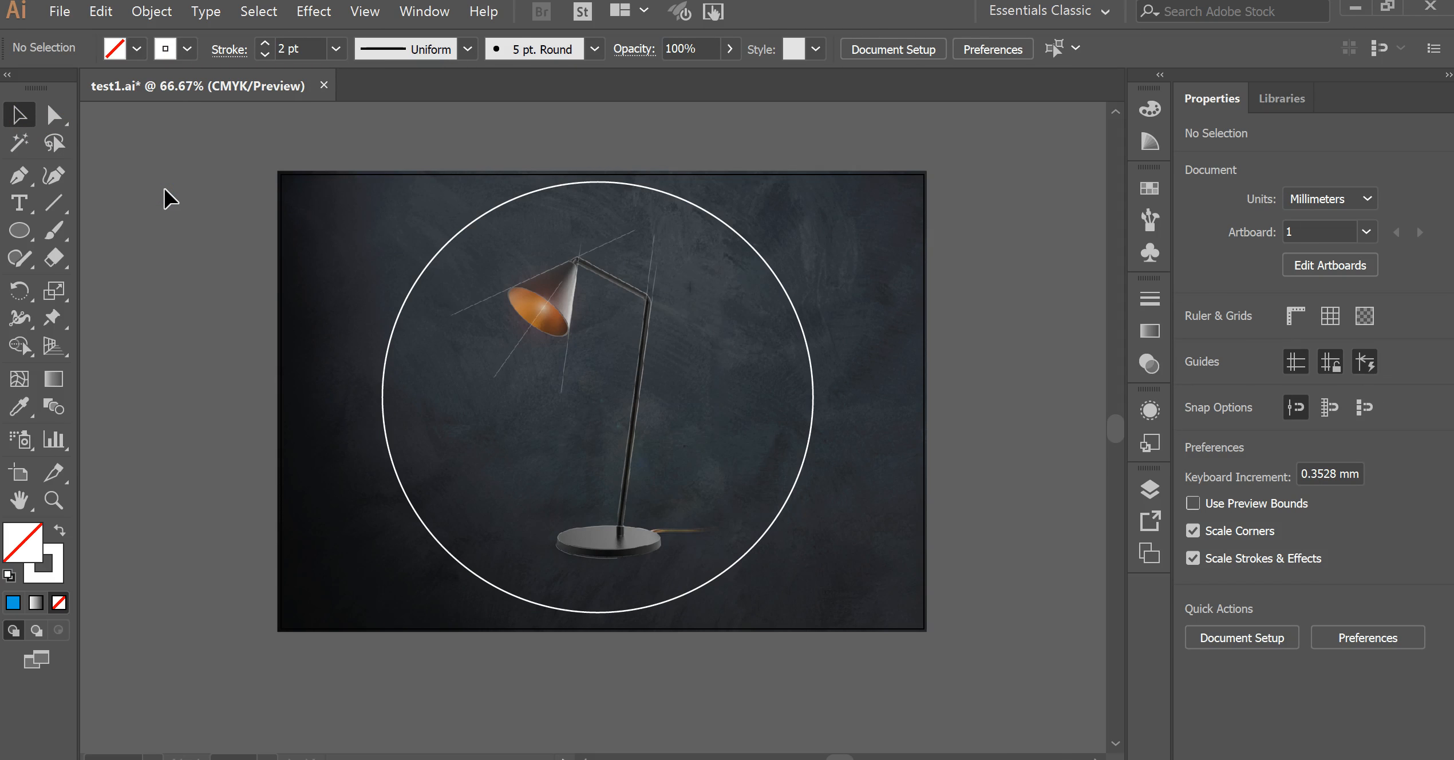
Step: Apply the variable width profile that tapers at both ends to the circle's stroke and deselect the circle
left_click(751, 235)
left_click(1000, 276)
left_click(729, 235)
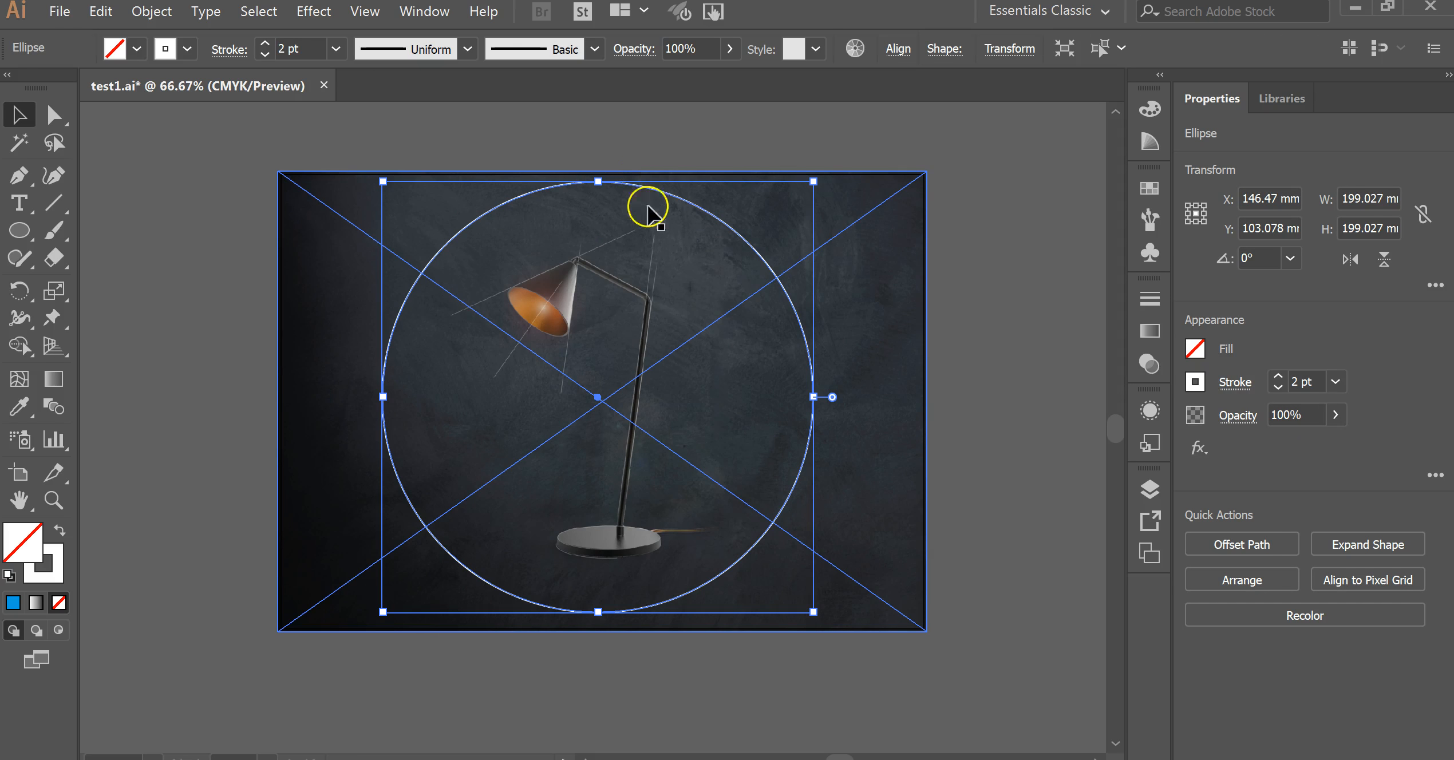
left_click(468, 48)
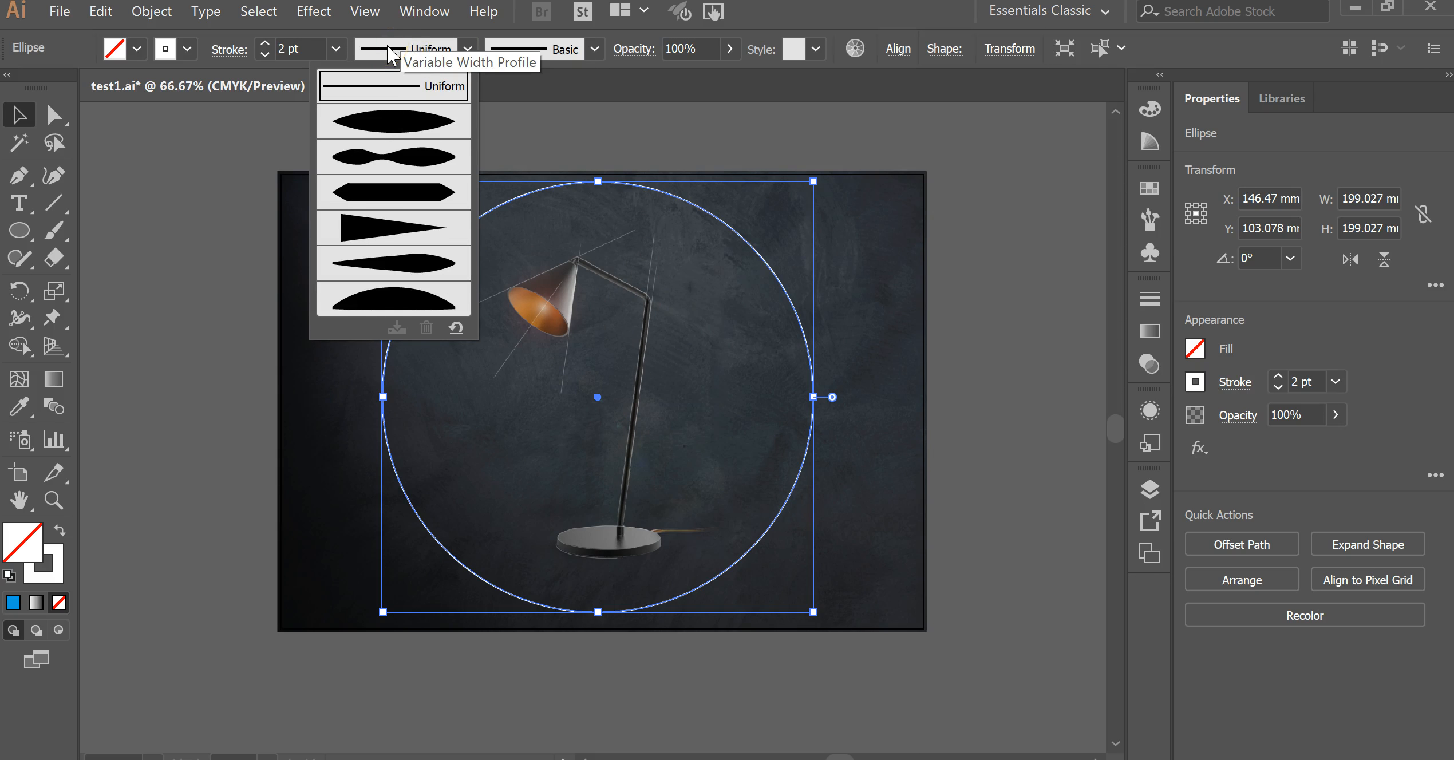
left_click(453, 121)
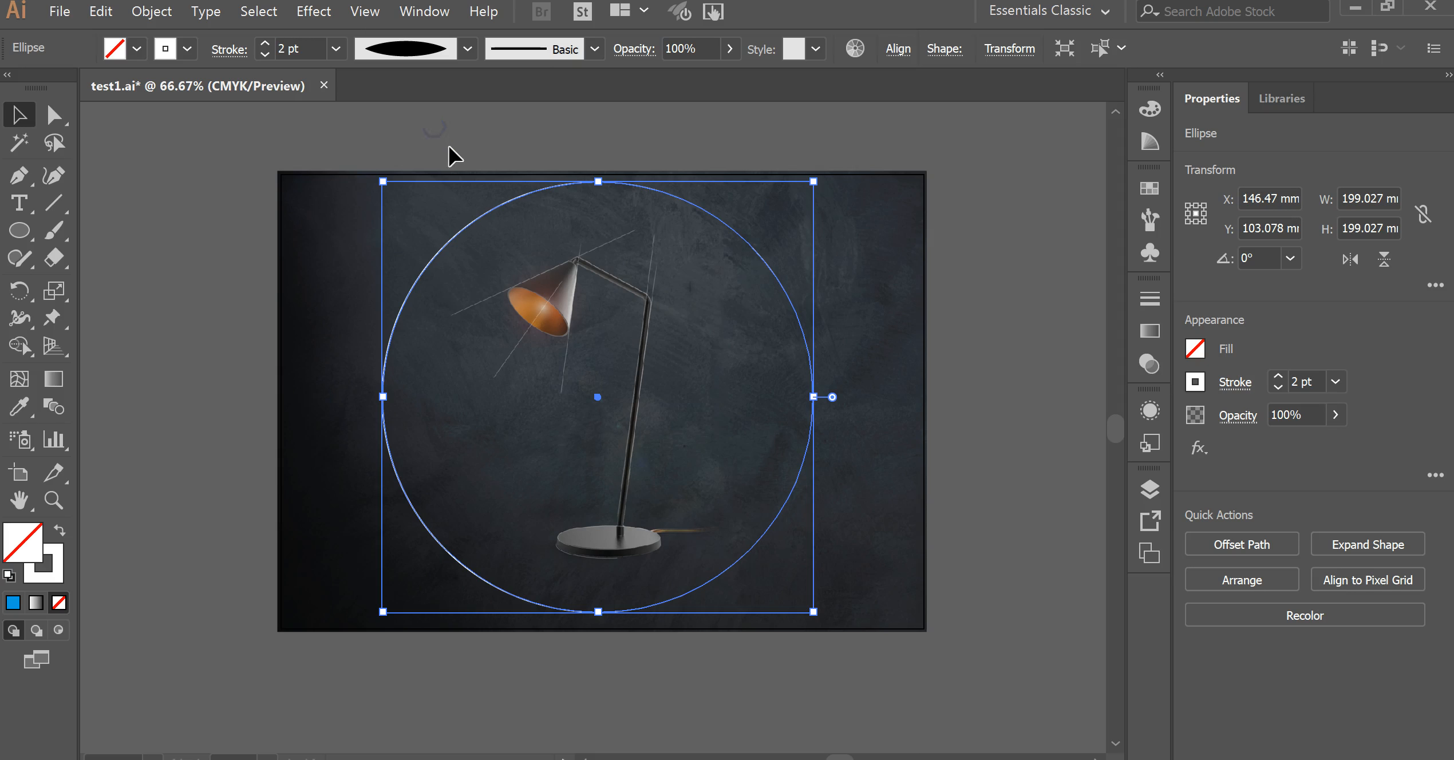
left_click(450, 147)
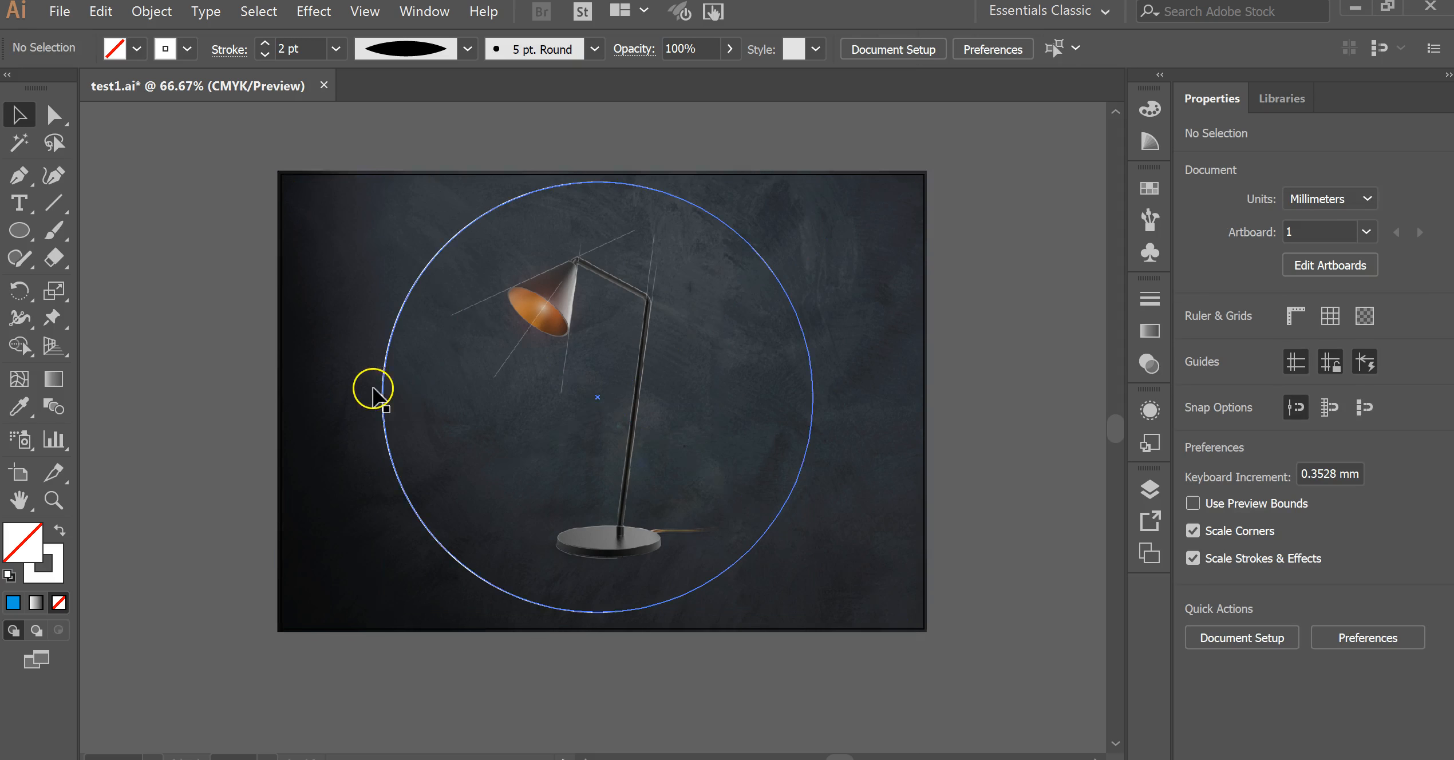
Step: Try the triangular one-end taper width profile on the circle's stroke, restore the double-ended taper profile, and deselect the circle
left_click(496, 209)
left_click(467, 48)
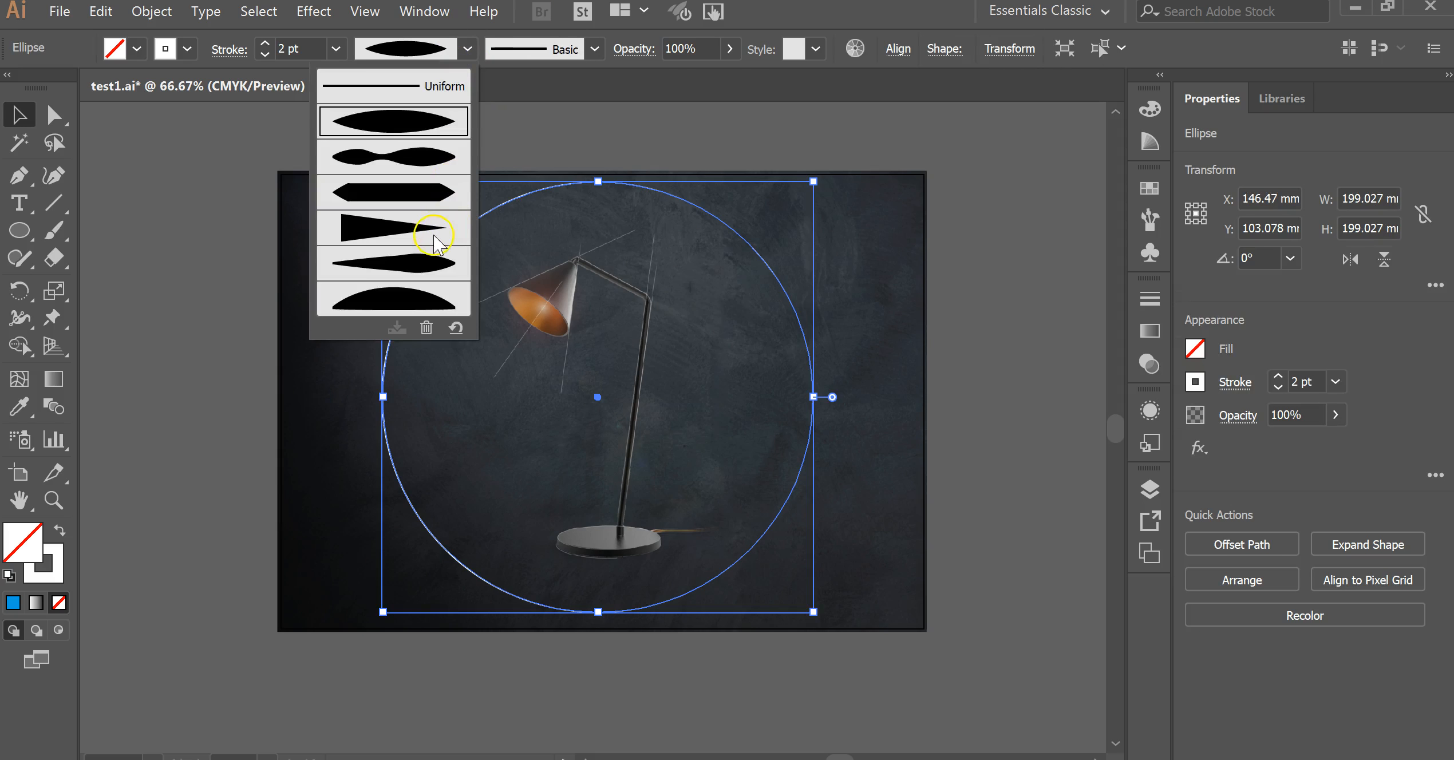
left_click(434, 232)
left_click(488, 109)
left_click(486, 211)
left_click(468, 48)
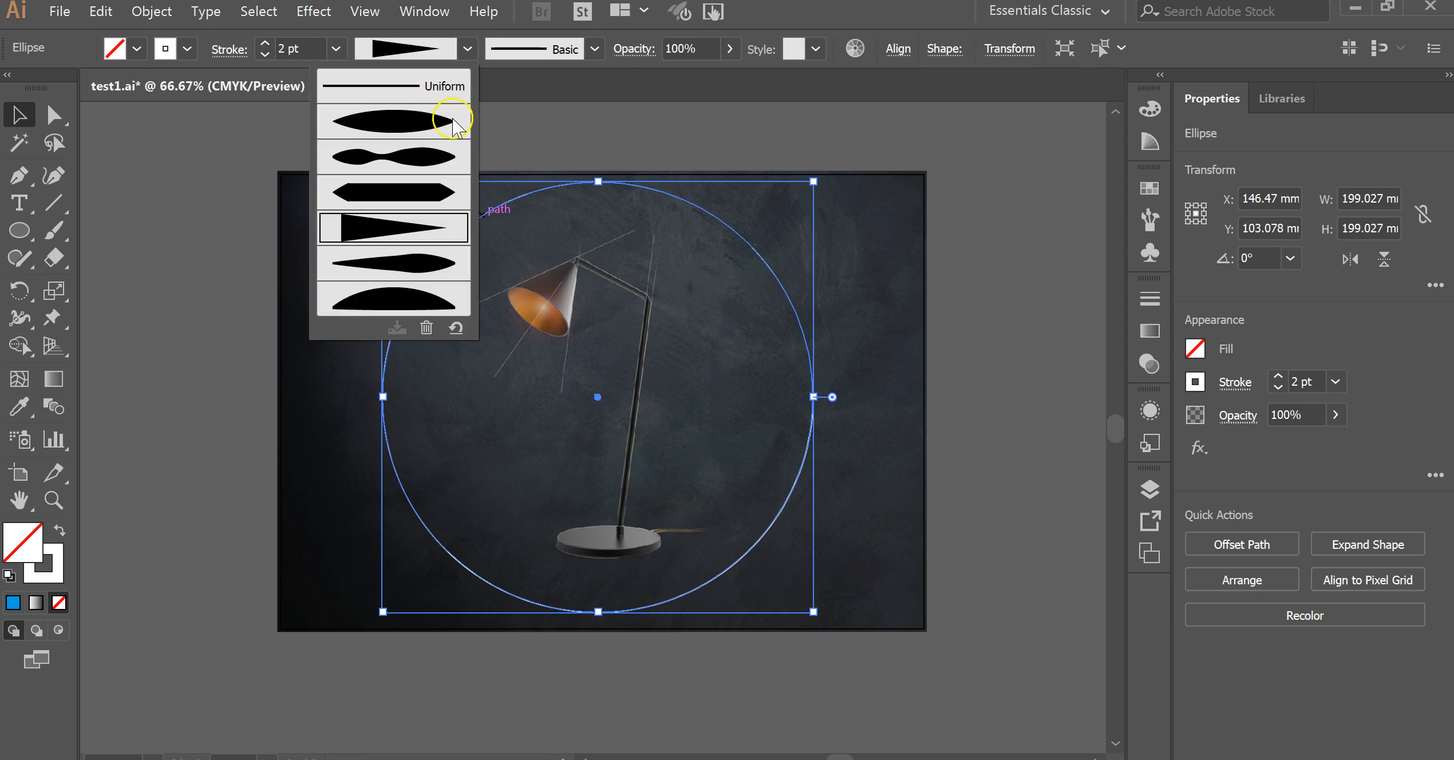
left_click(445, 123)
left_click(996, 402)
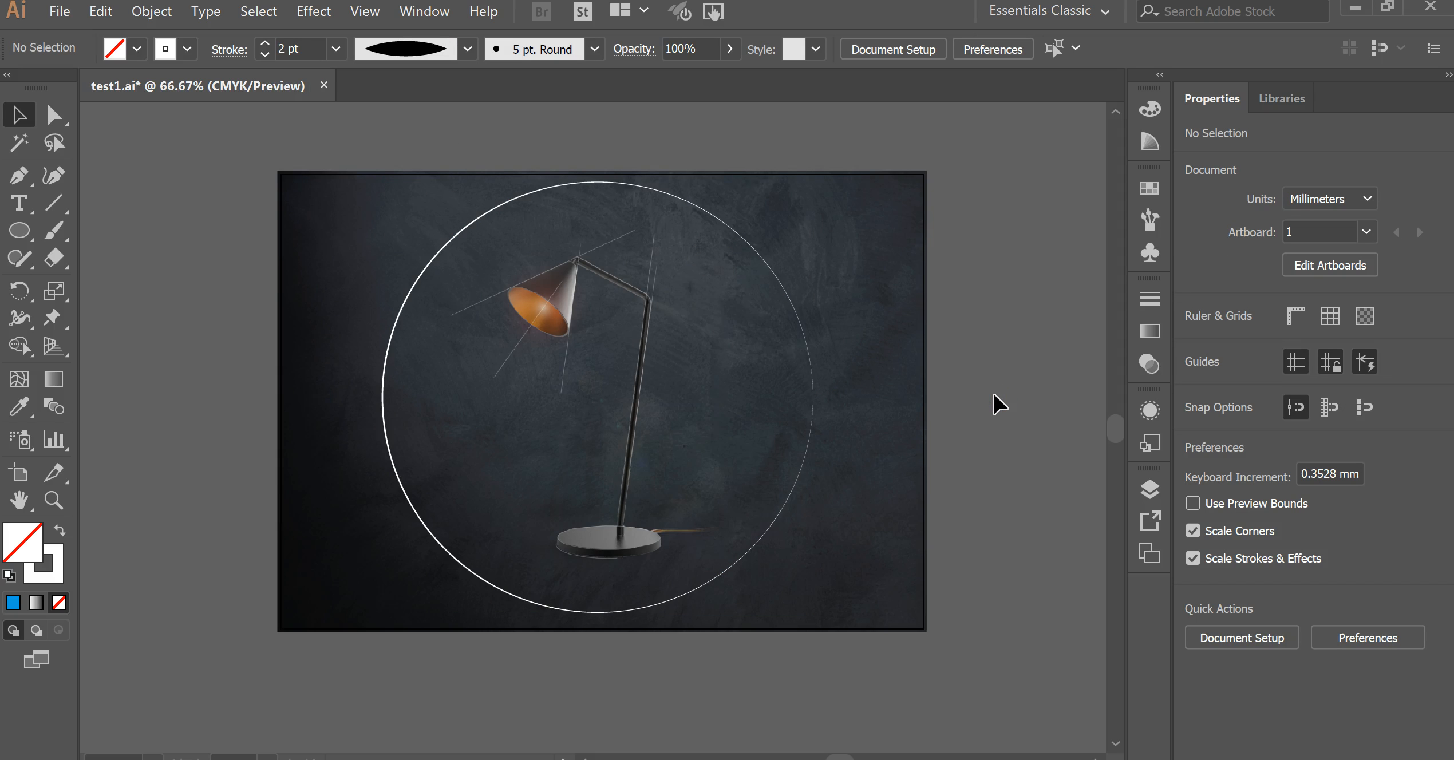
Step: Try the rough charcoal-style brush on the circle's stroke, undo that brush, and deselect the circle
left_click(601, 183)
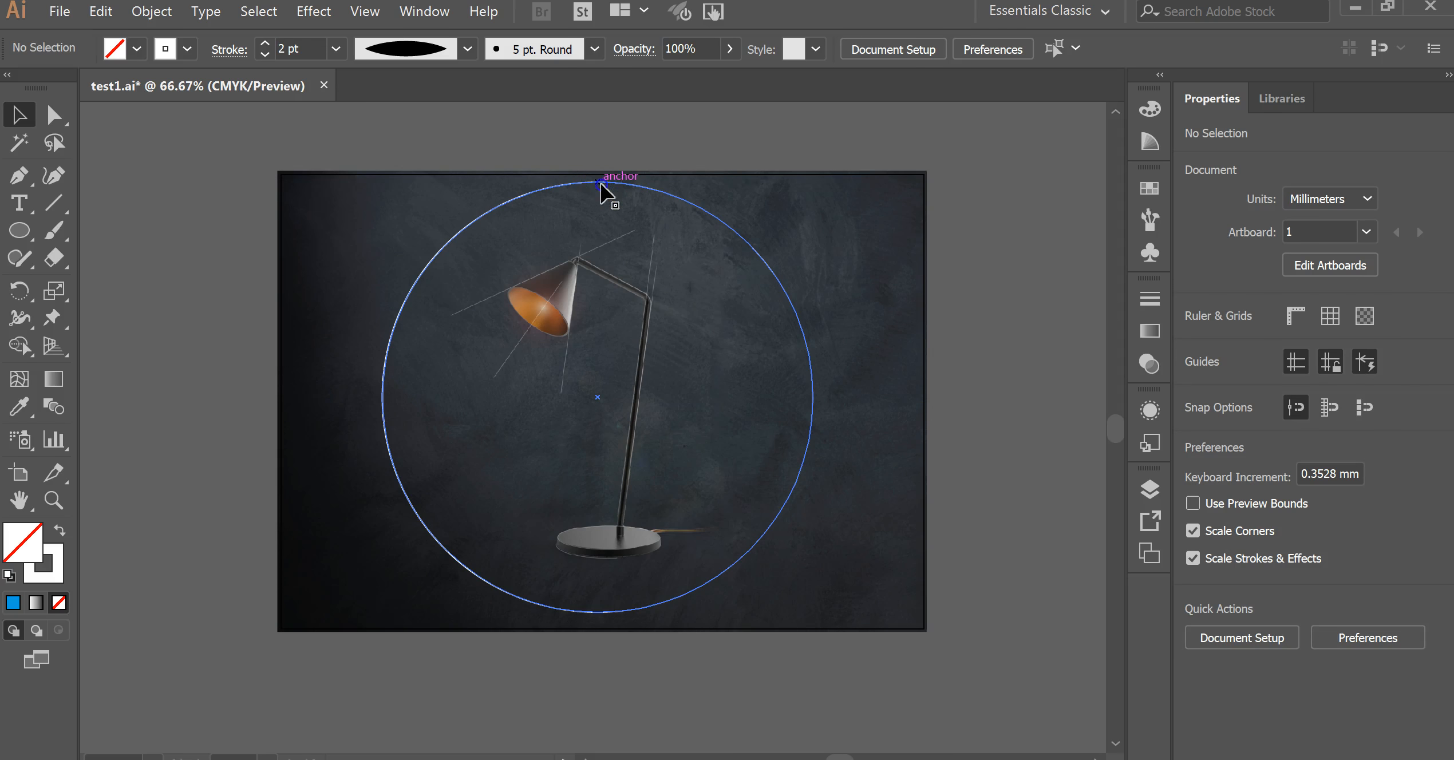
left_click(585, 51)
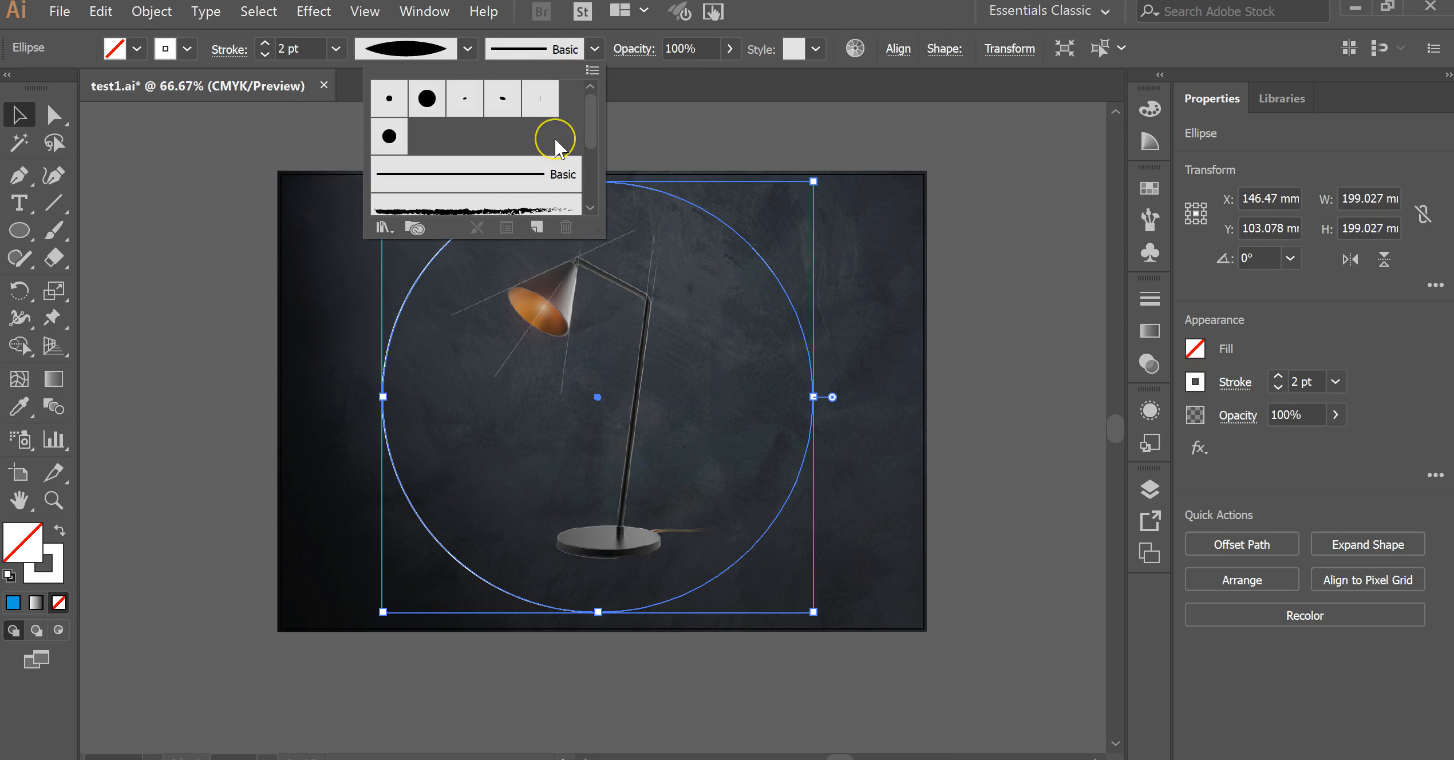
scroll(555, 138, "down", 5)
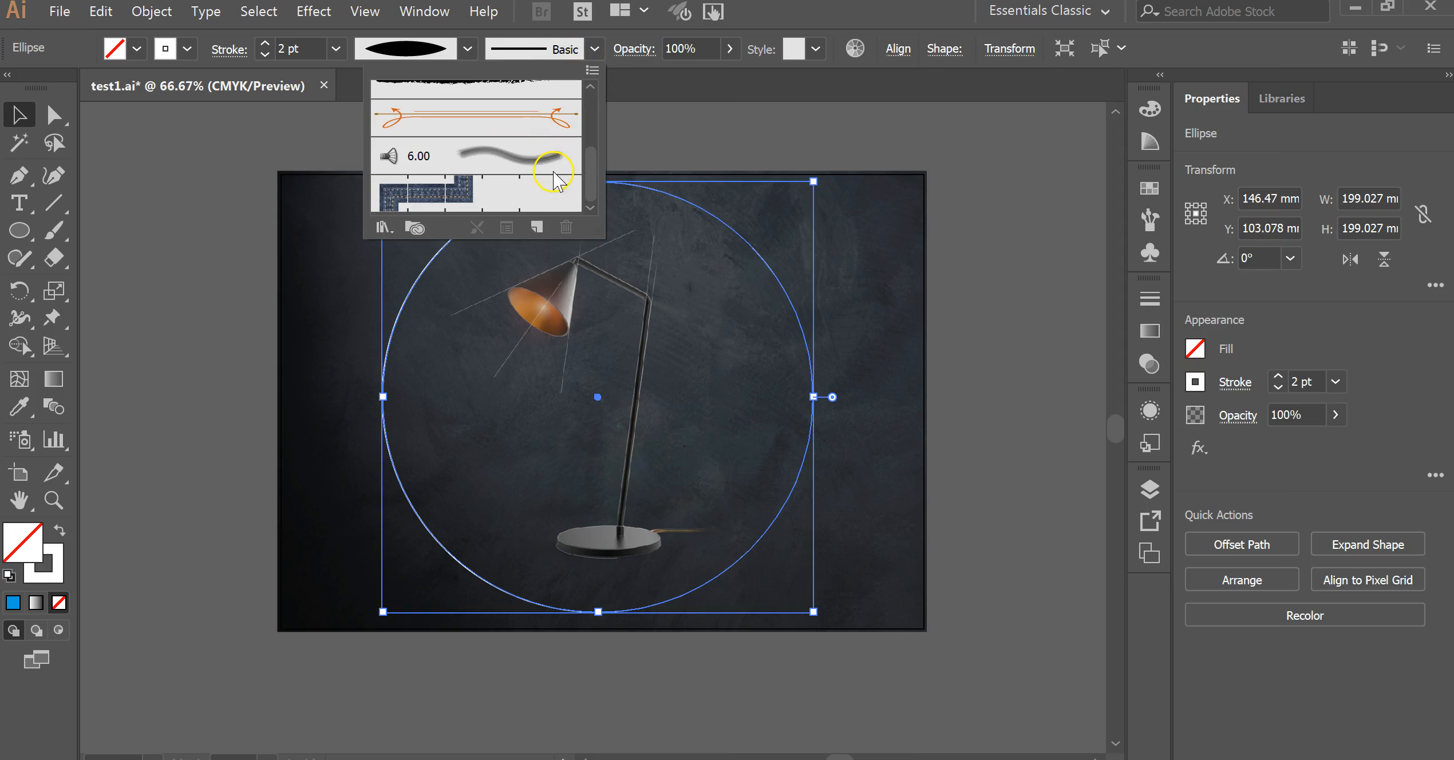
scroll(554, 179, "up", 5)
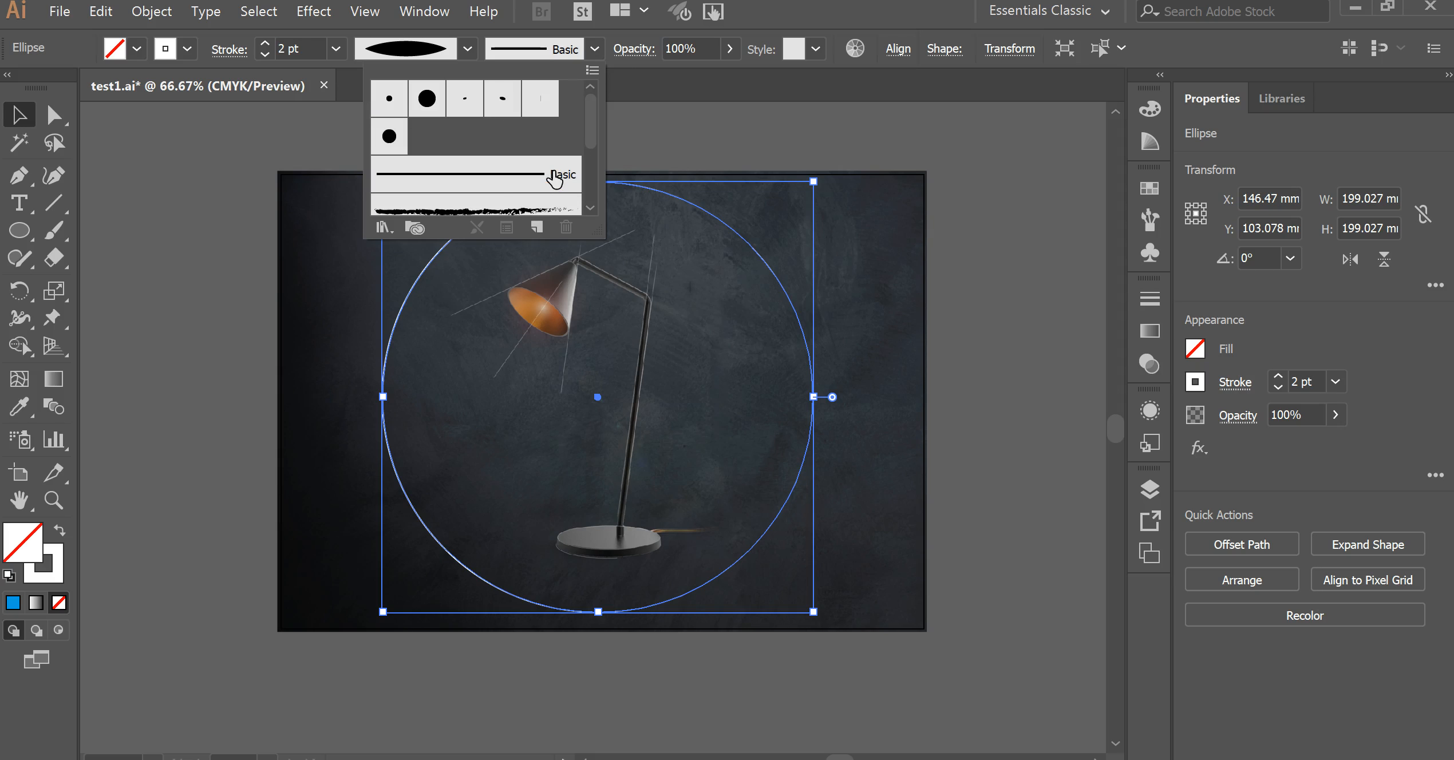
scroll(554, 178, "down", 2)
left_click(564, 150)
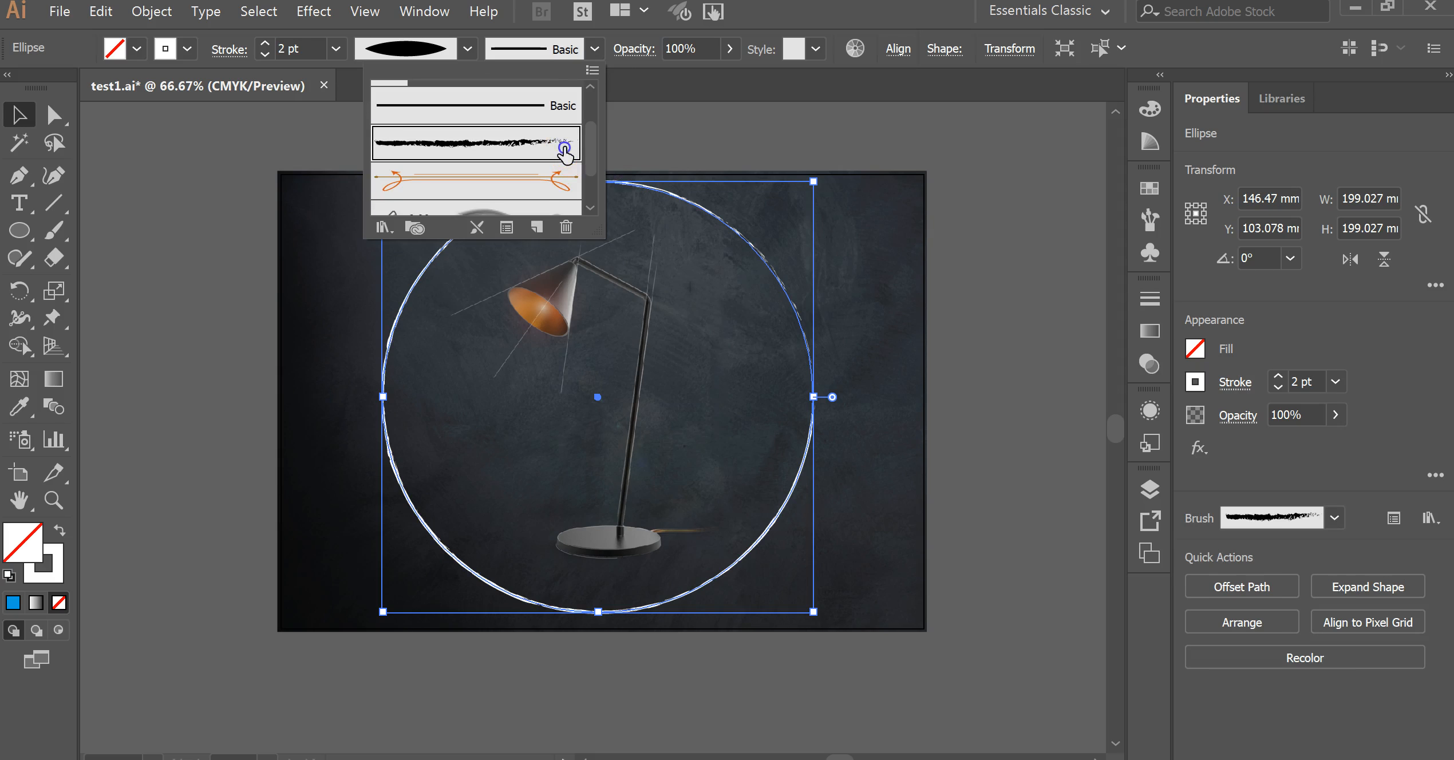
left_click(1011, 296)
left_click(1010, 294)
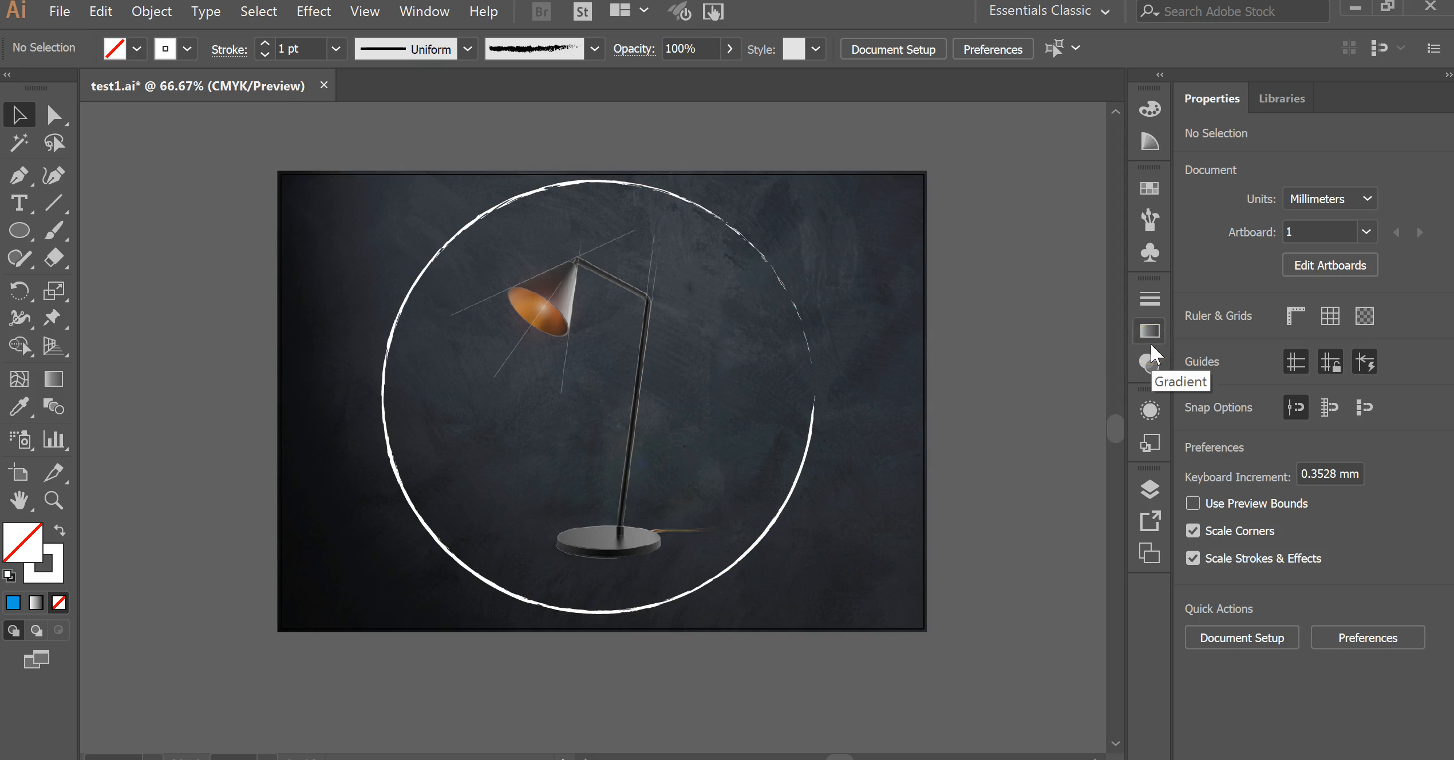
key("ctrl+z")
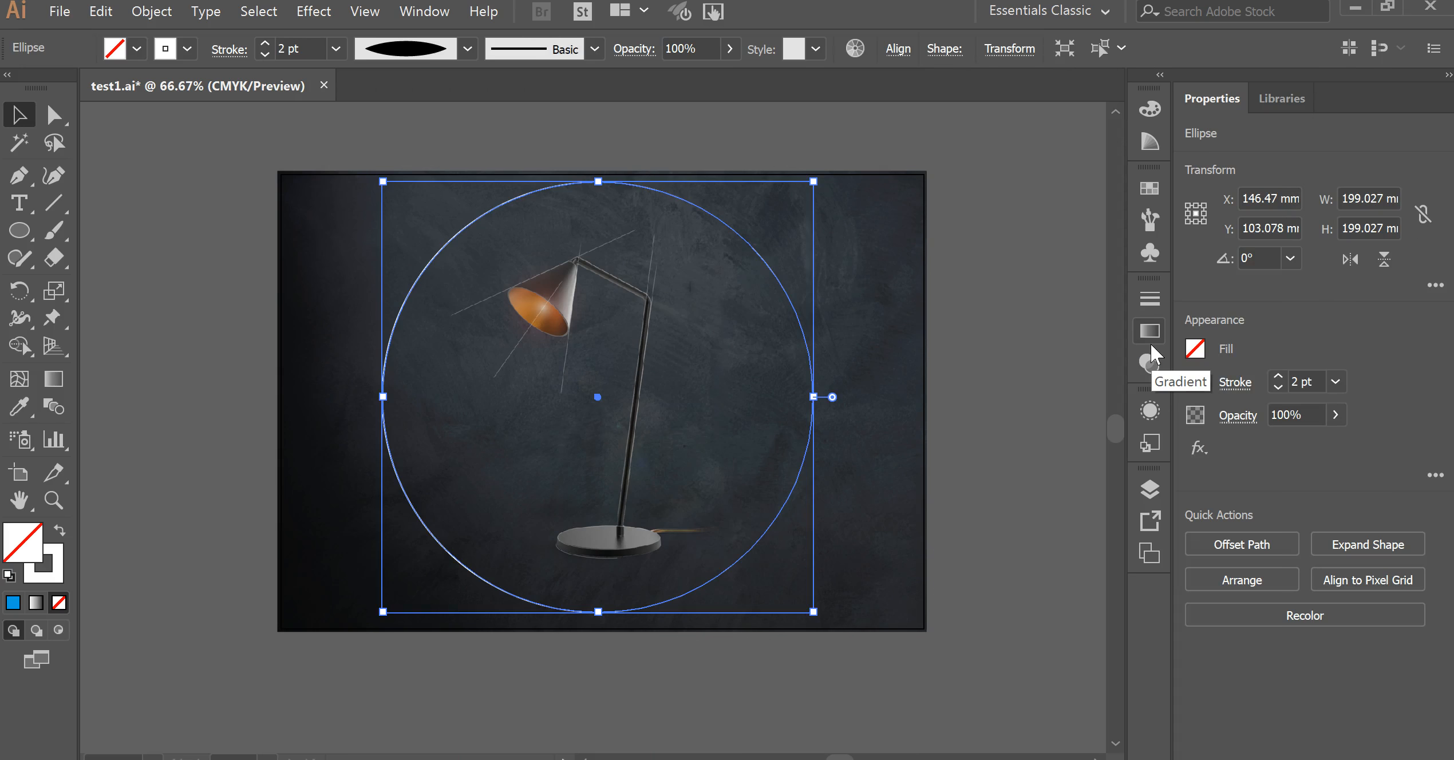
left_click(1029, 385)
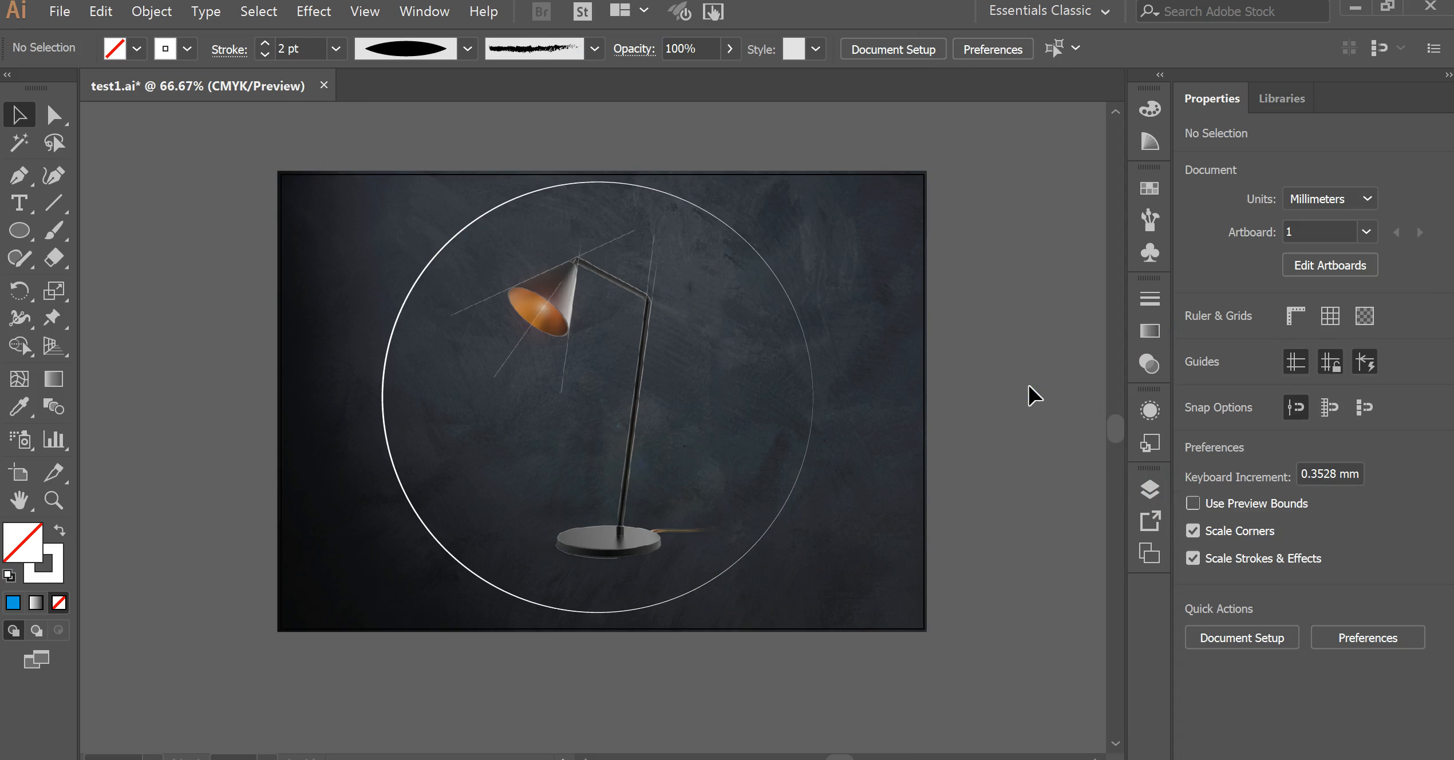
Step: Show the contents of Layer 1 in the layer list and highlight the linked image entry, followed by the ellipse entry
left_click(1151, 488)
left_click(967, 559)
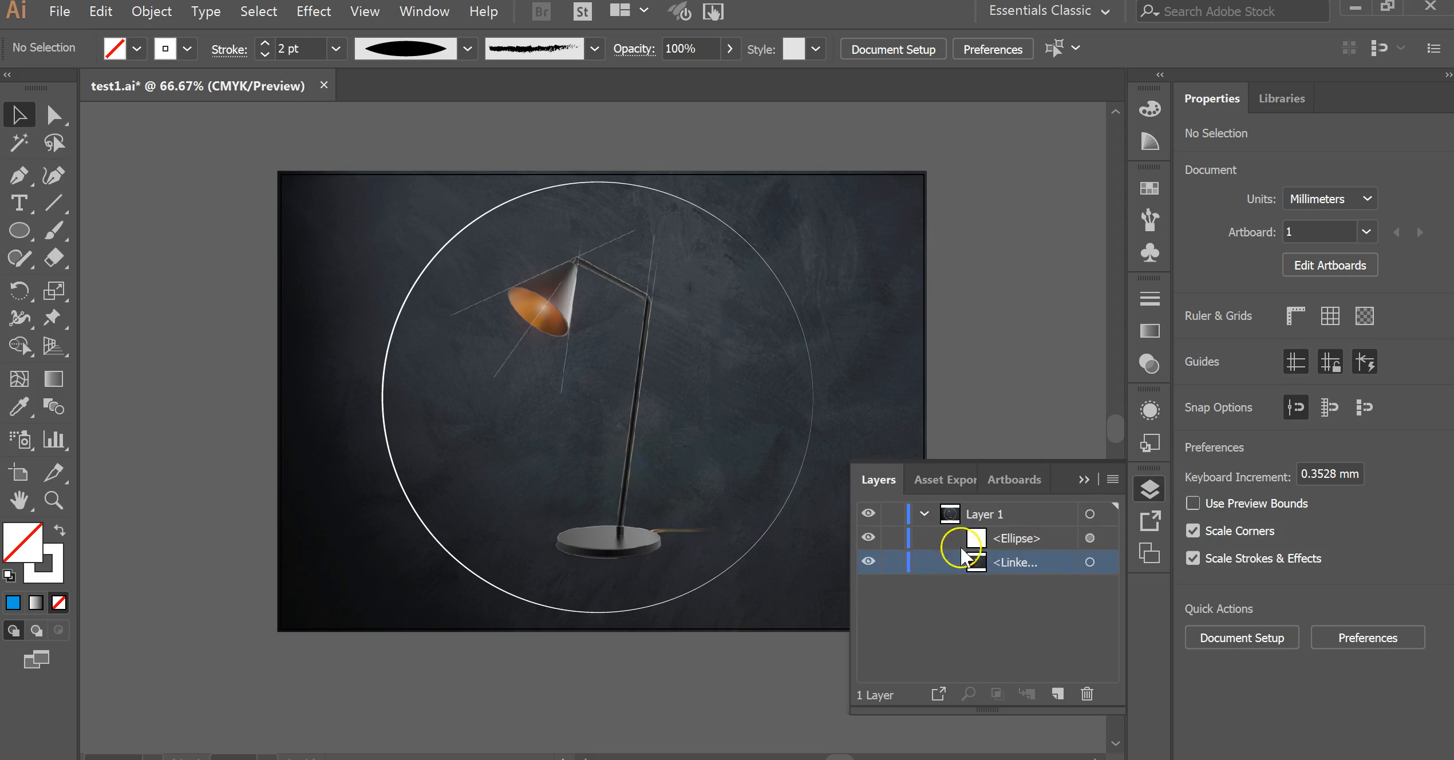
left_click(1027, 543)
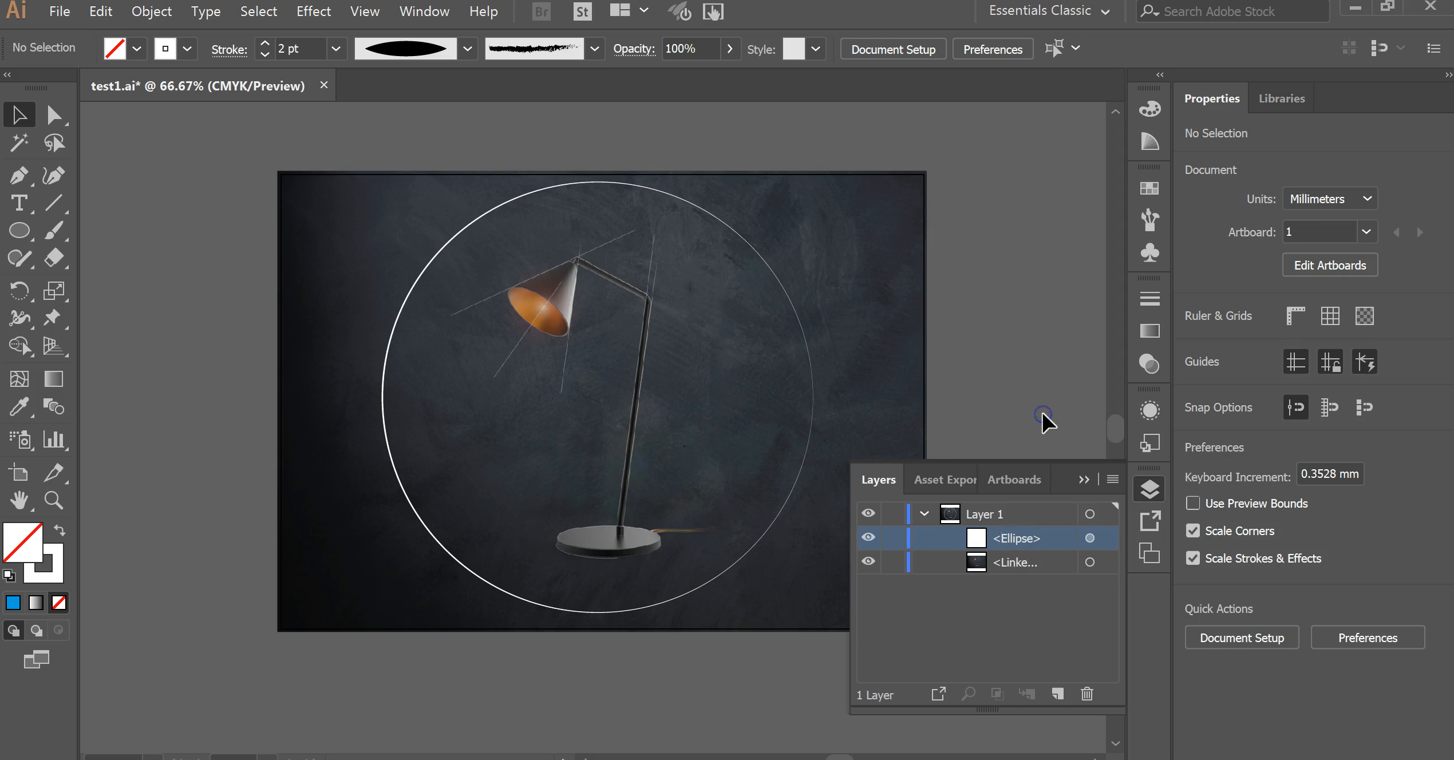
Step: Place the file Render%2002.jpg from the Illustrator folder into the document
left_click(1085, 481)
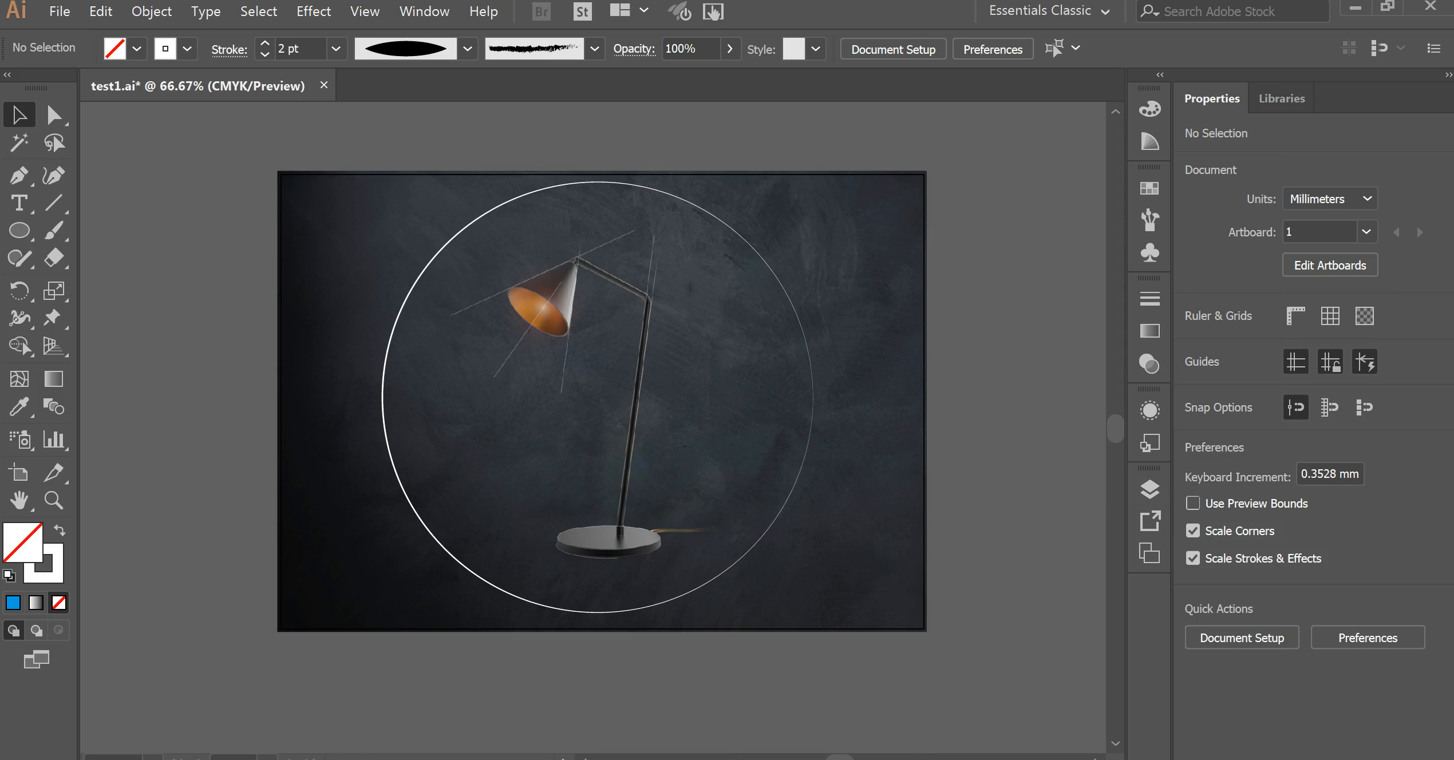
left_click(164, 689)
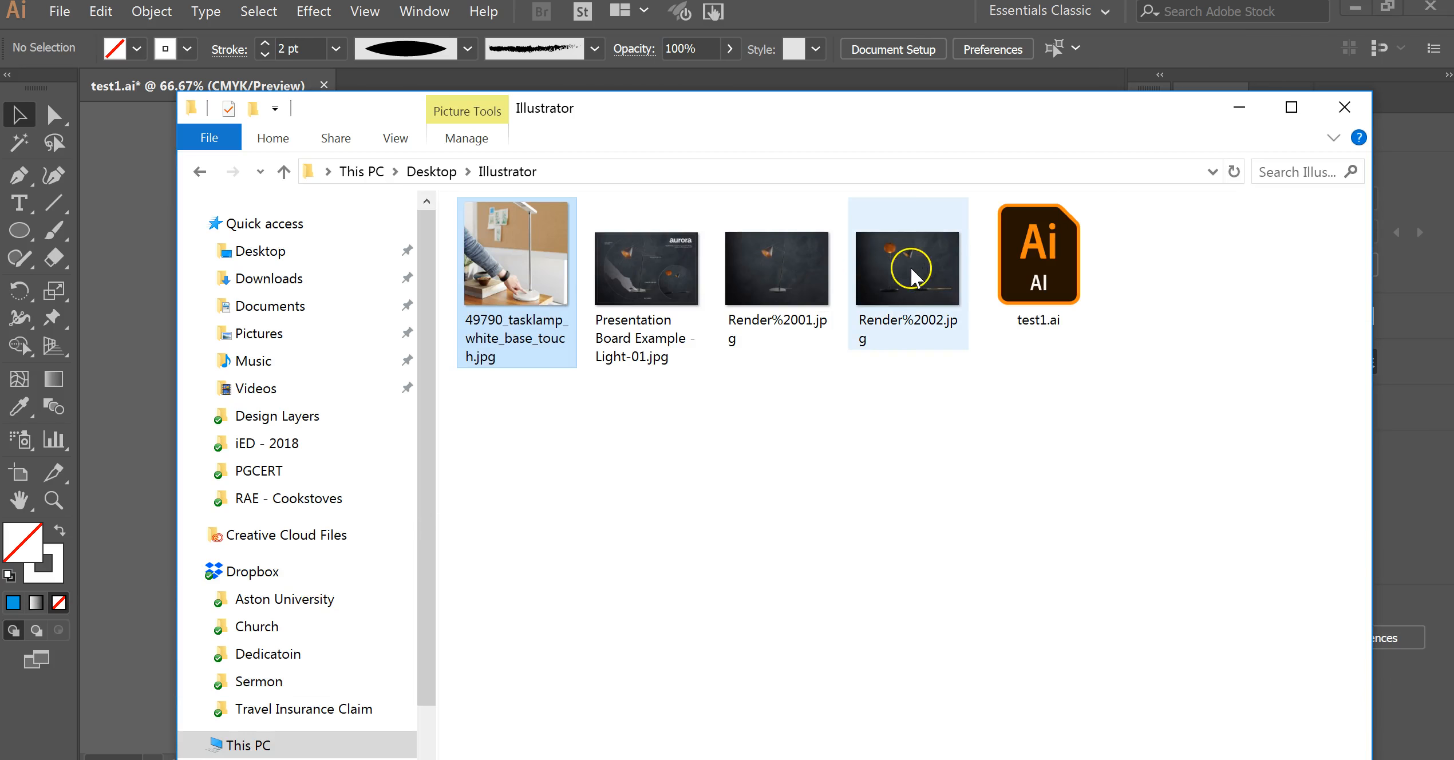
left_click(913, 289)
left_click_drag(939, 292, 156, 363)
left_click_drag(116, 367, 845, 413)
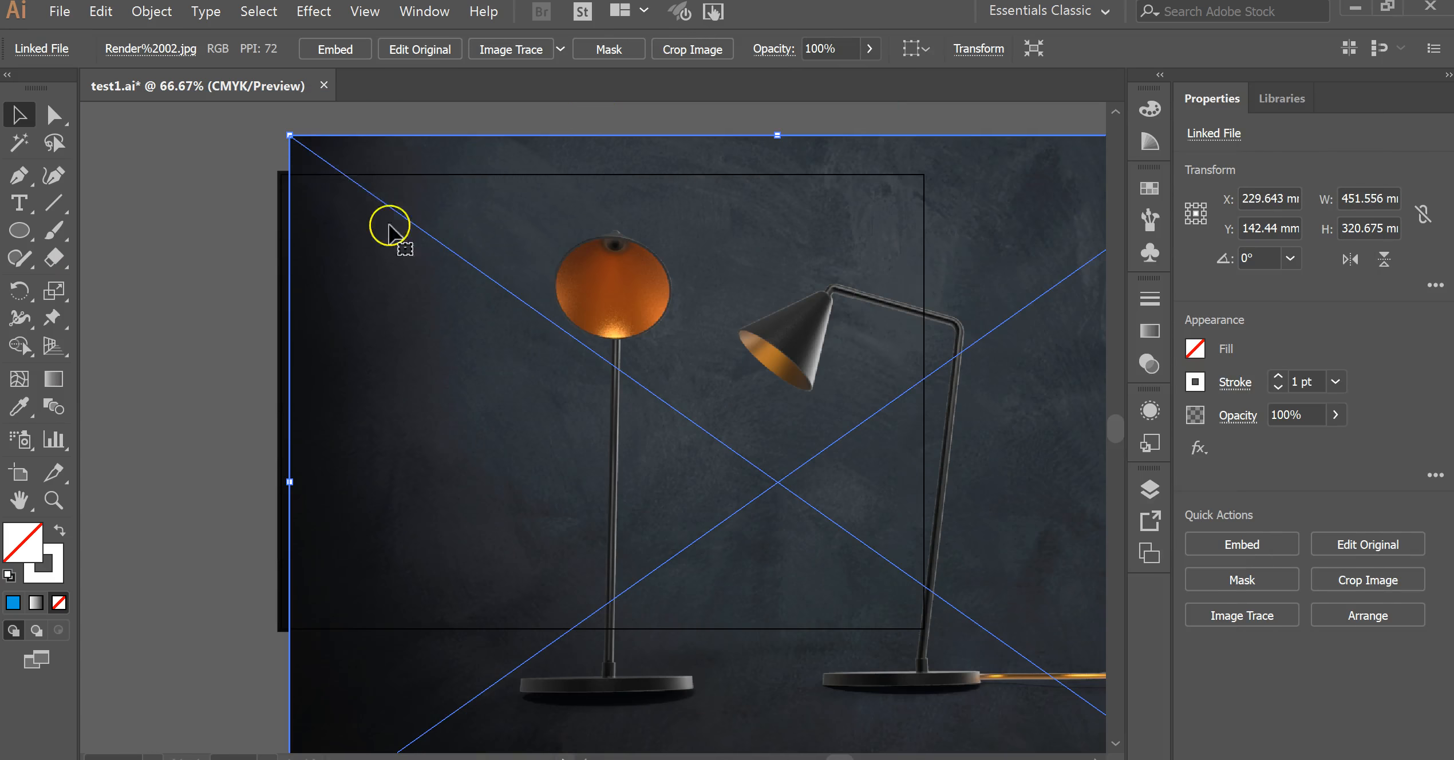
Step: Scale the placed two-lamp image down to about 151 mm wide, move it to the empty canvas left of the artboard and deselect it
left_click_drag(283, 137, 938, 596)
left_click_drag(954, 650, 508, 418)
left_click_drag(607, 452, 192, 362)
left_click_drag(193, 361, 453, 340)
left_click(484, 153)
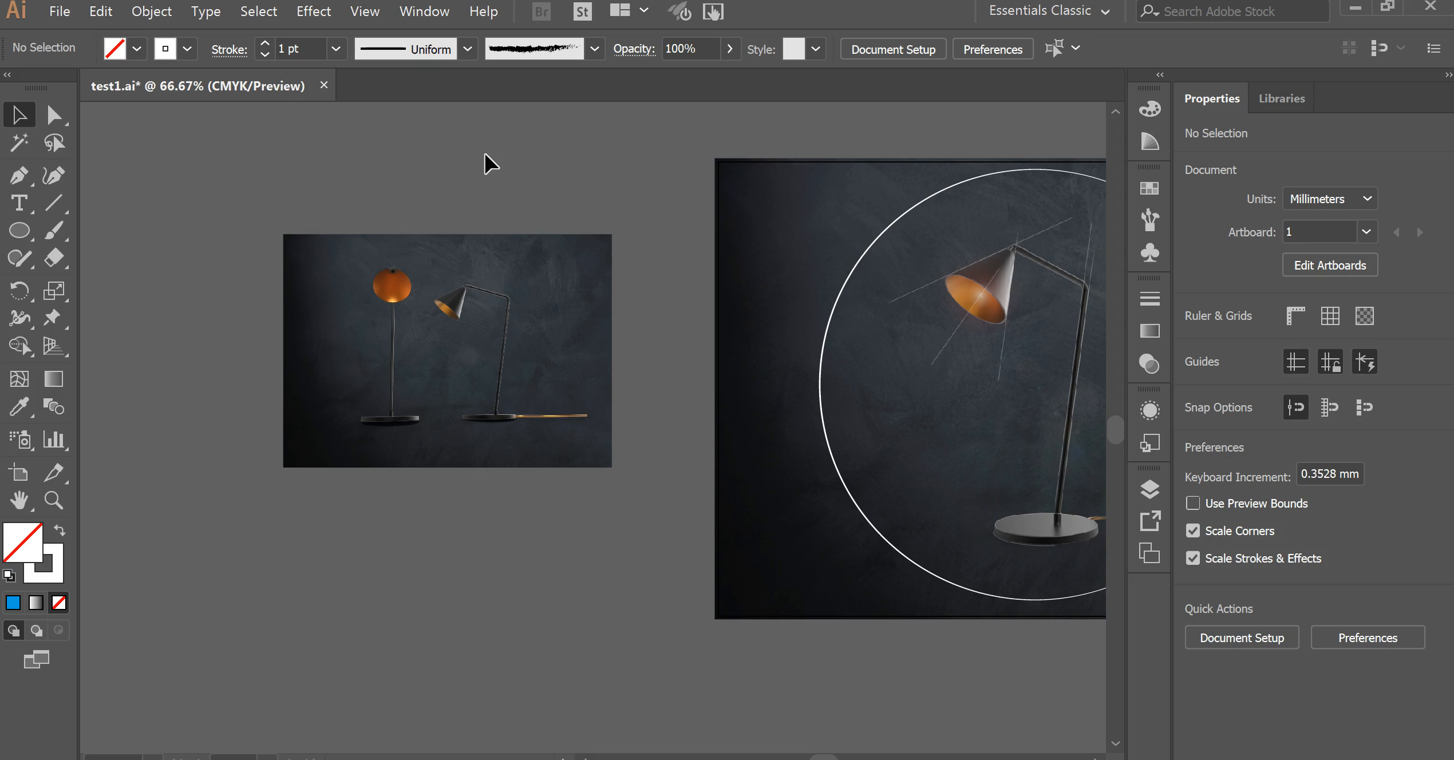
Step: Draw a circle about 102 mm in diameter over the small two-lamp image and shift it slightly up and left
left_click(21, 232)
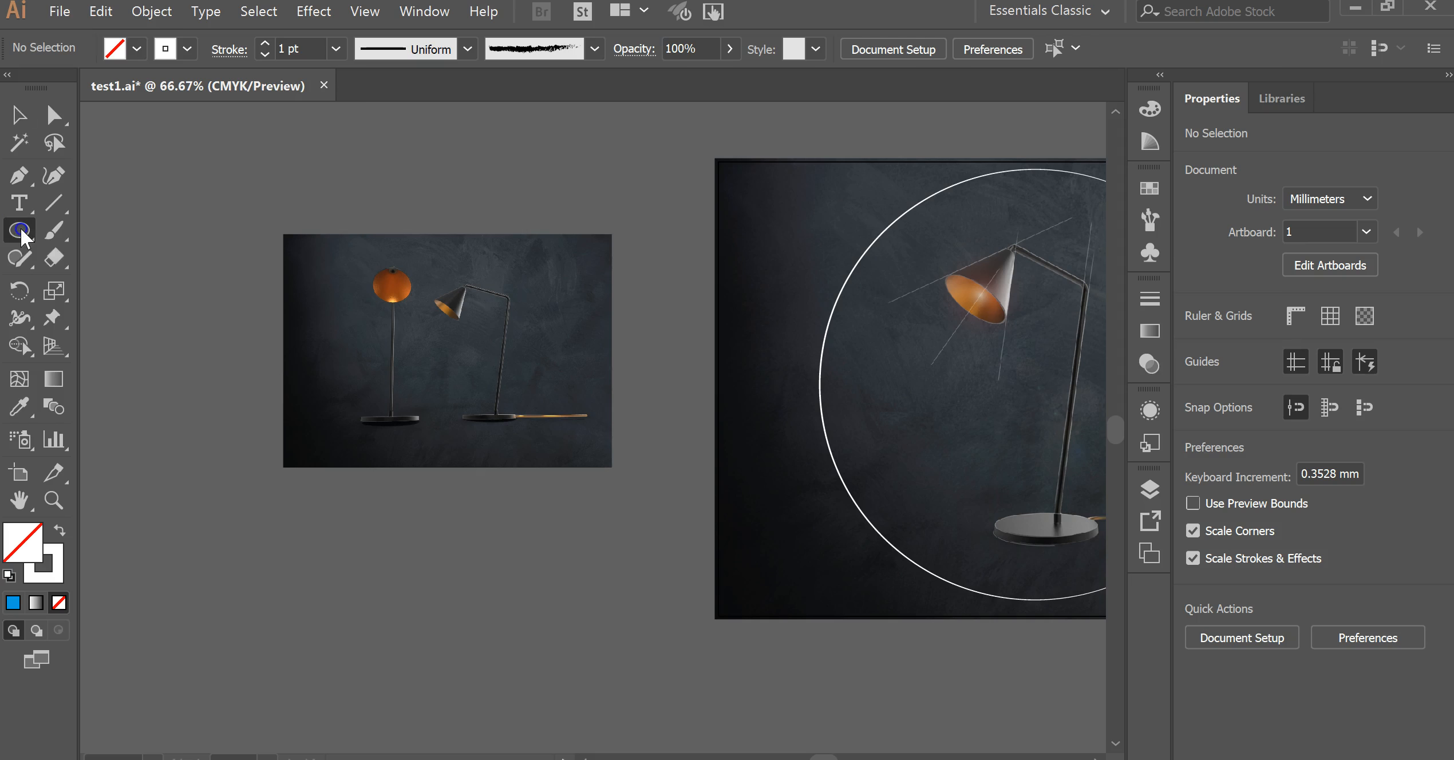
left_click(123, 286)
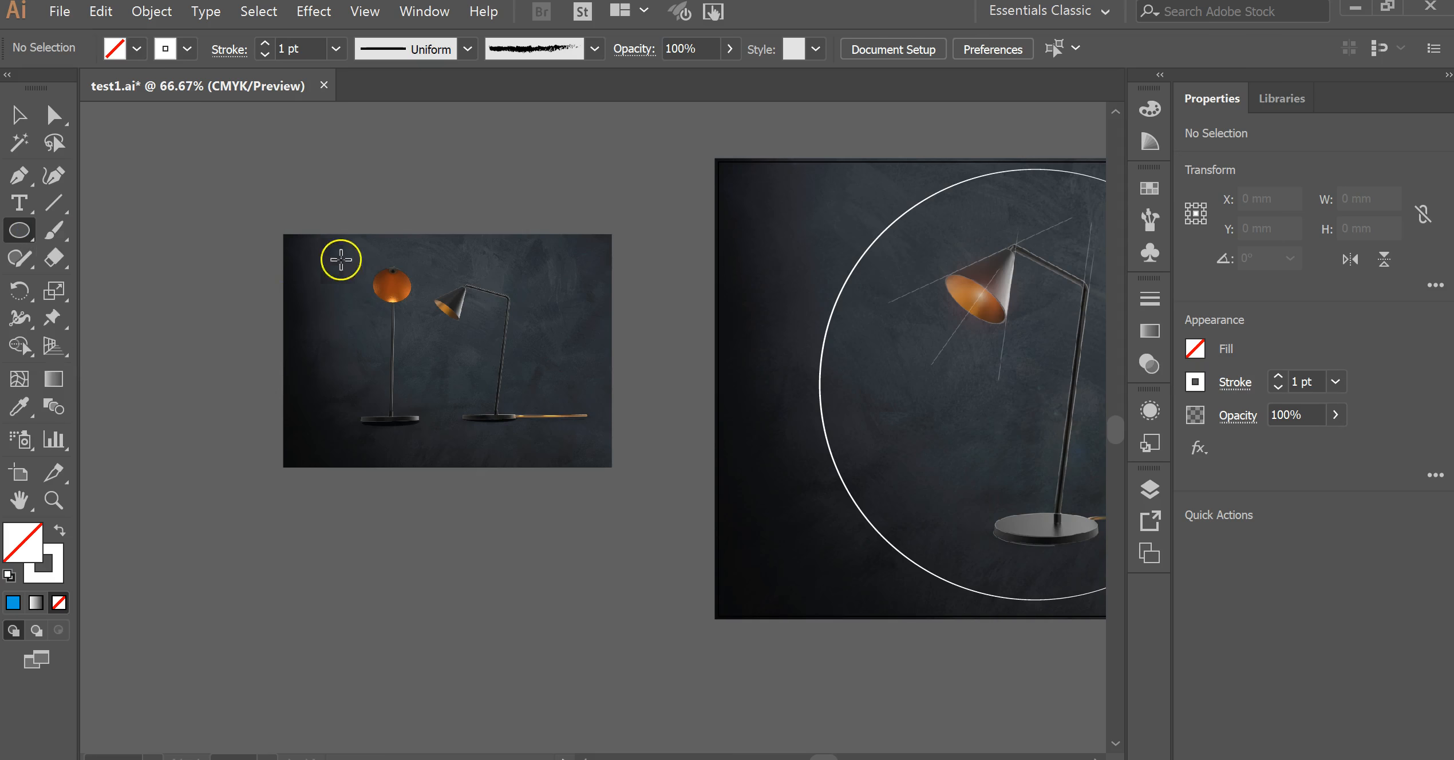
left_click_drag(338, 242, 557, 427)
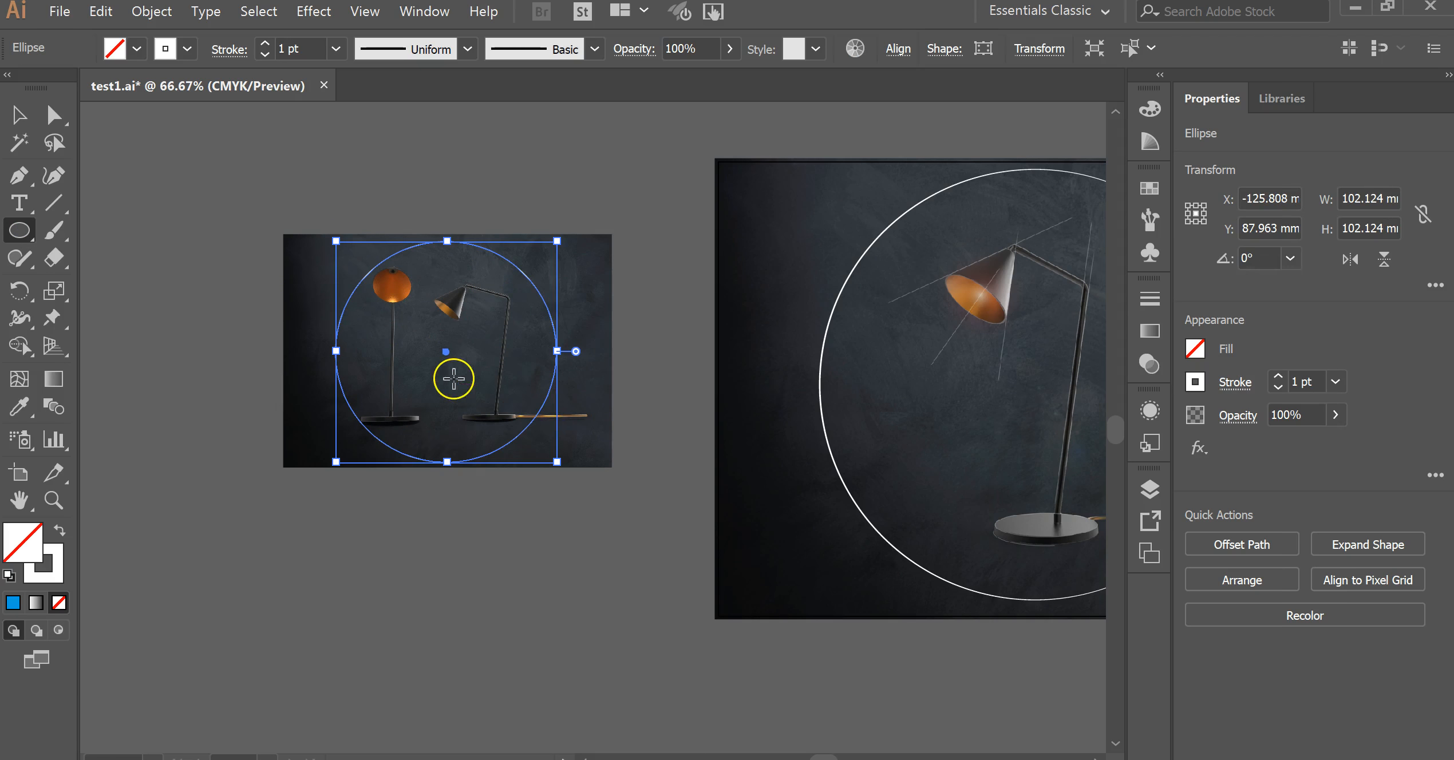
left_click_drag(452, 378, 444, 372)
left_click(19, 114)
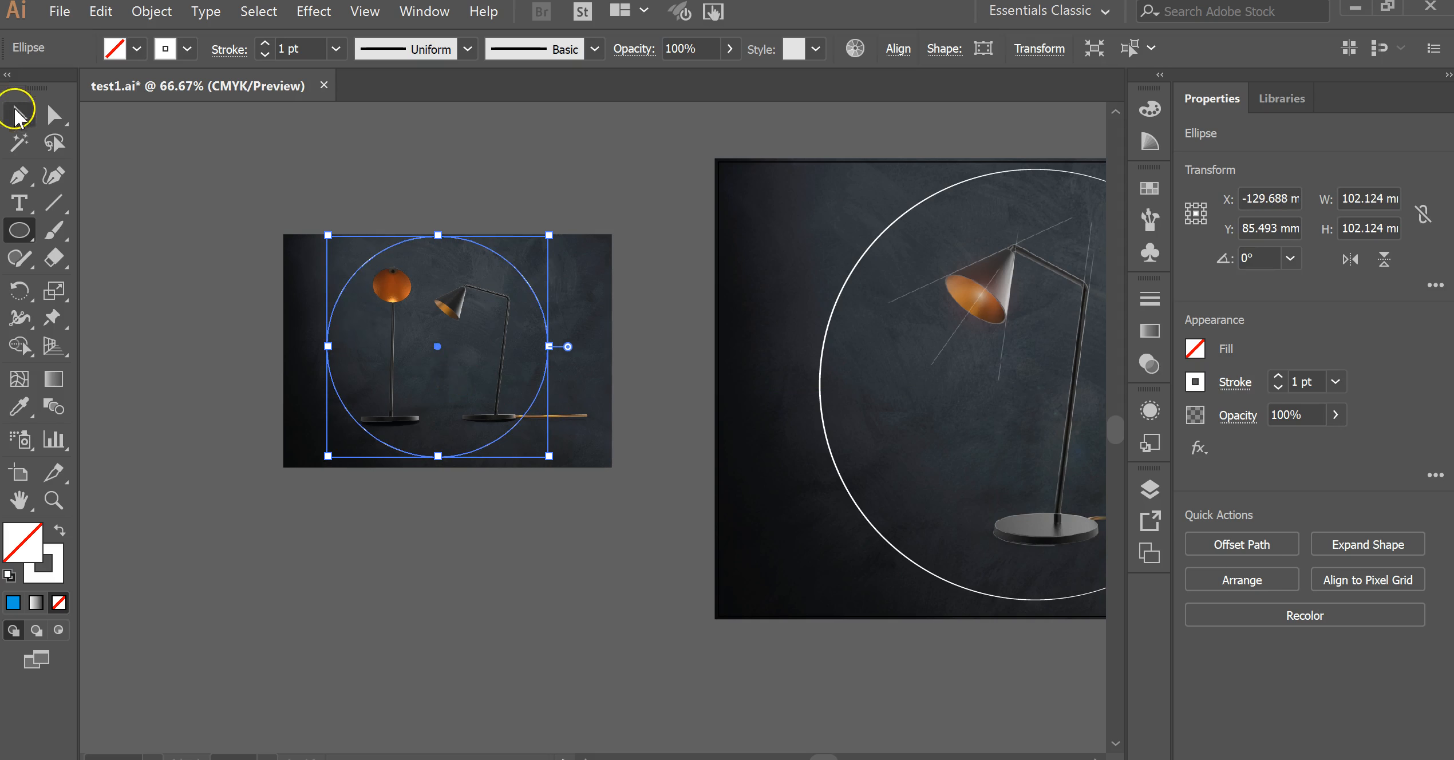
Step: Shift the small two-lamp image slightly up and right beneath the circle so it covers the circle, and deselect it
left_click(529, 274)
mouse_move(612, 234)
left_mouse_down()
mouse_move(632, 205)
mouse_move(609, 235)
left_mouse_up()
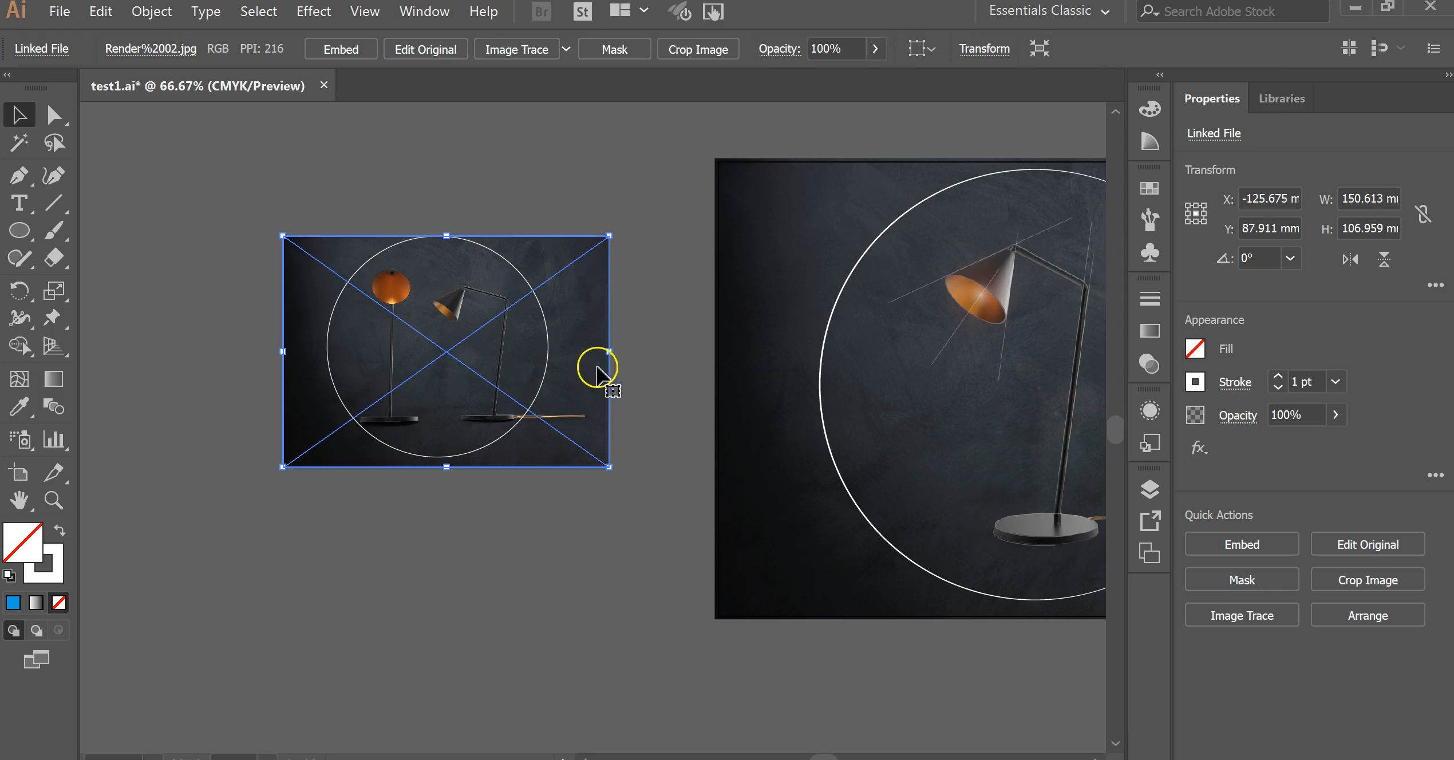
left_click_drag(599, 357, 604, 347)
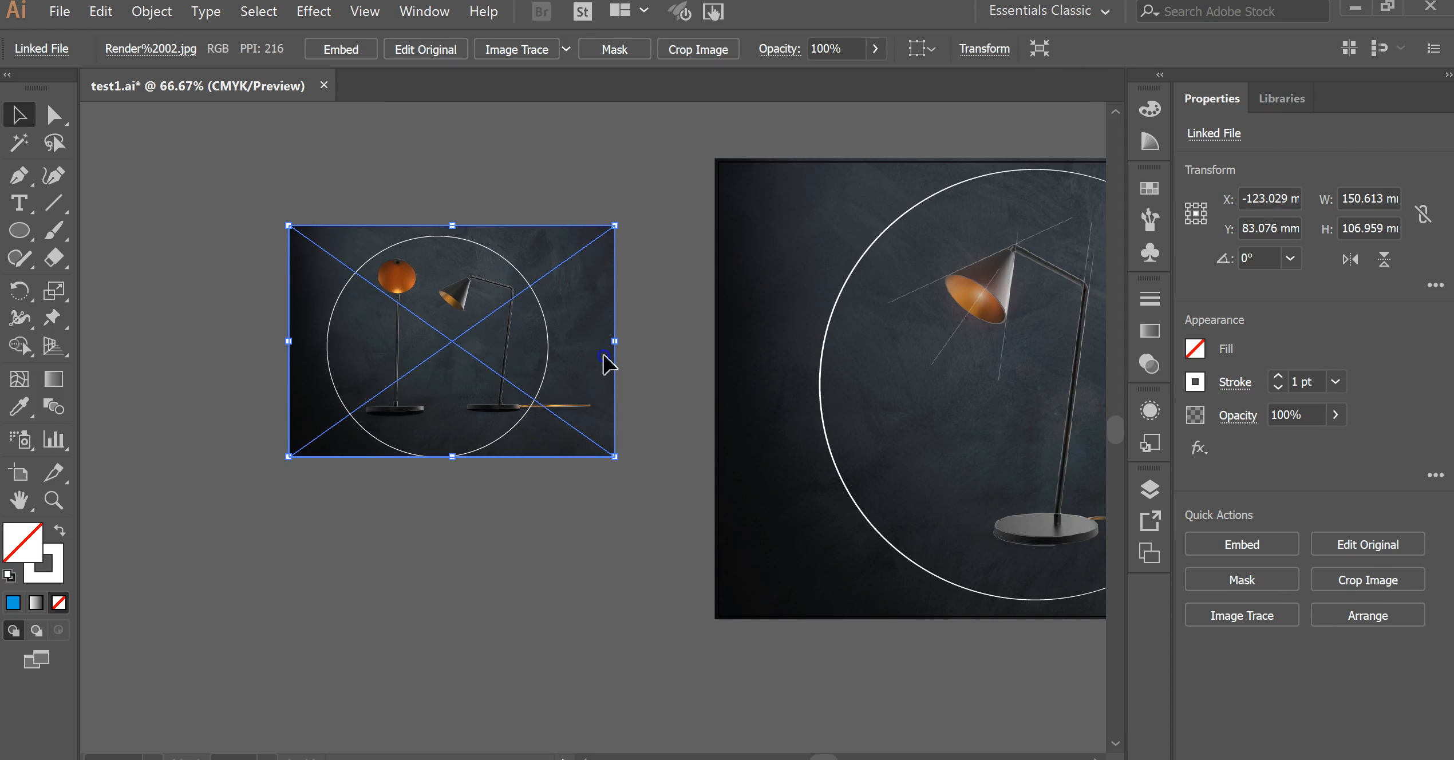
left_click(464, 189)
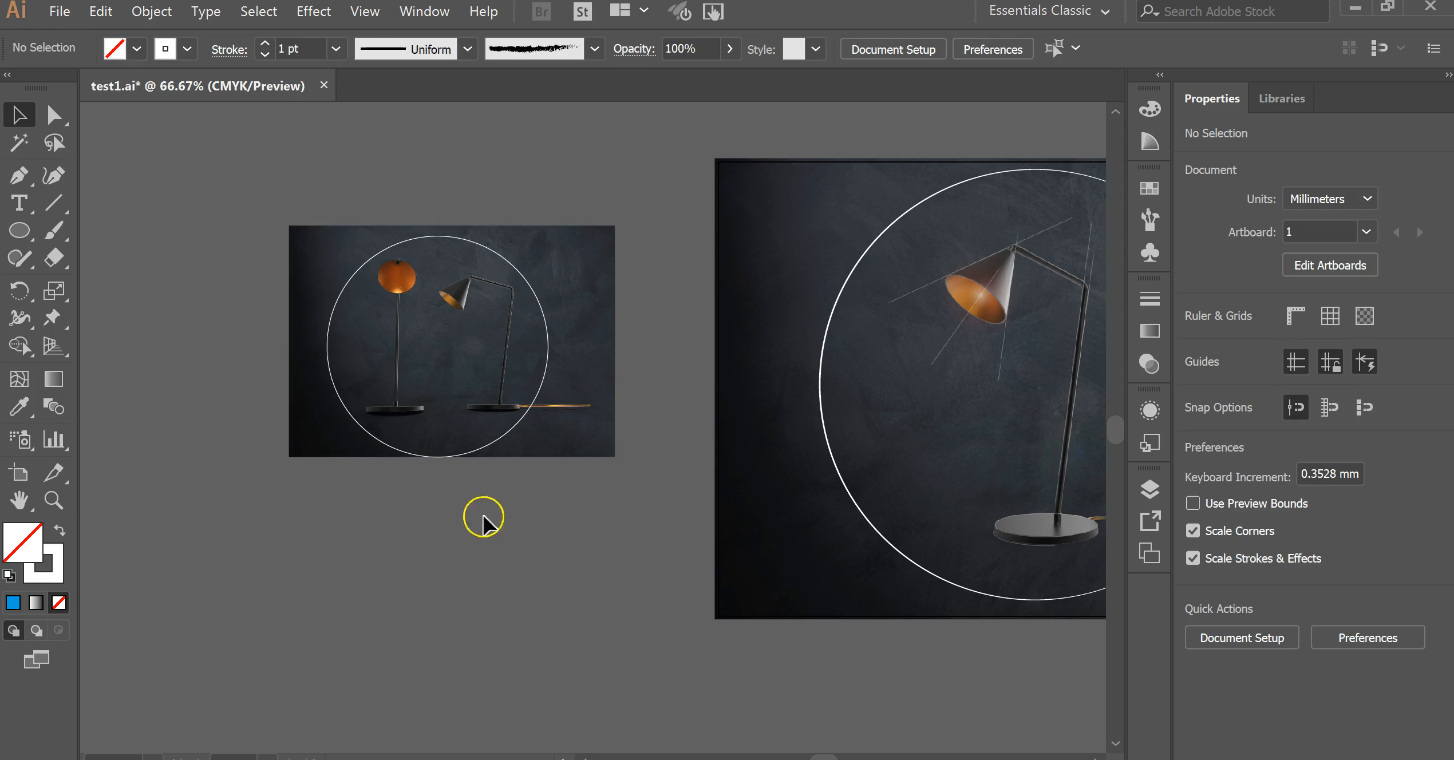
Step: Examine the order of the new ellipse and the linked image beneath it in Layer 1's layer list
left_click(1162, 487)
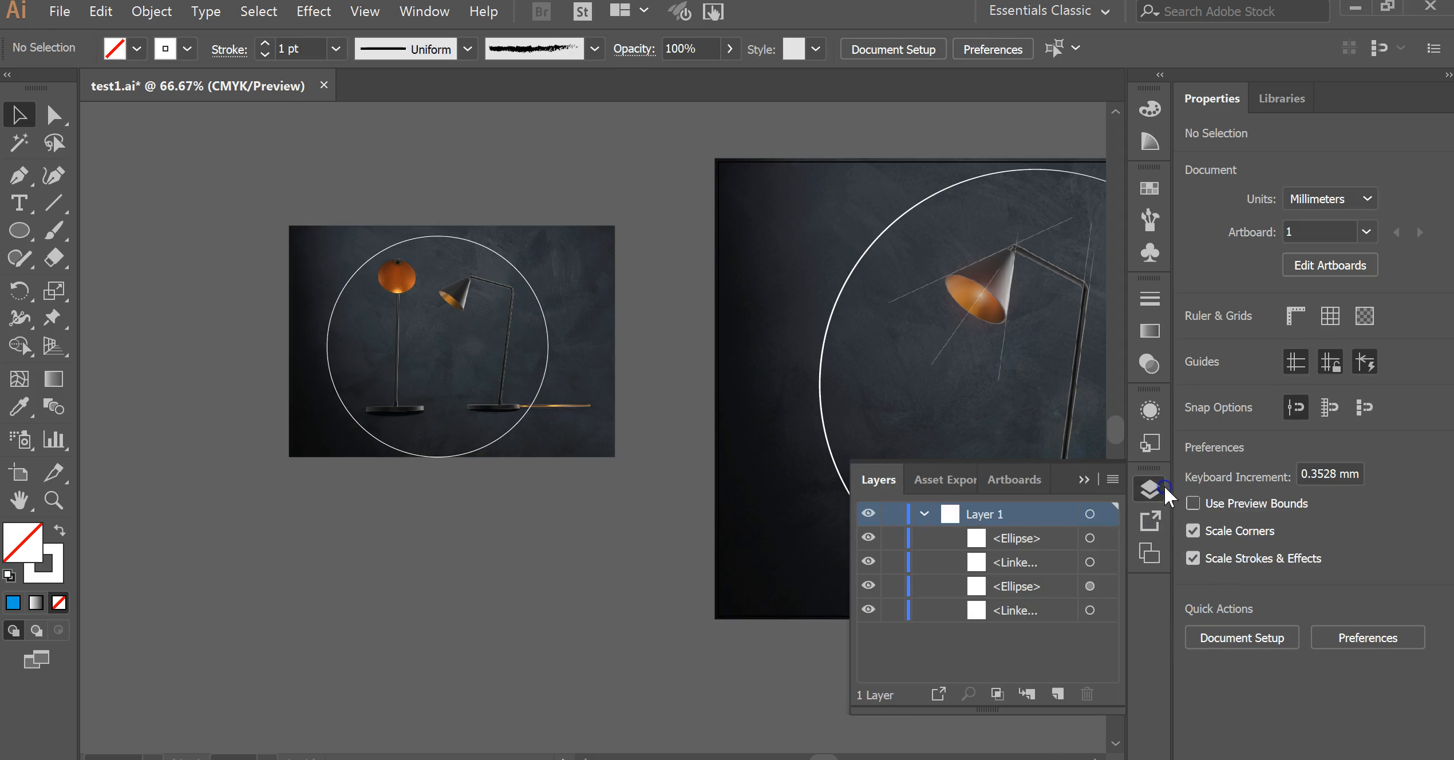
left_click(1025, 538)
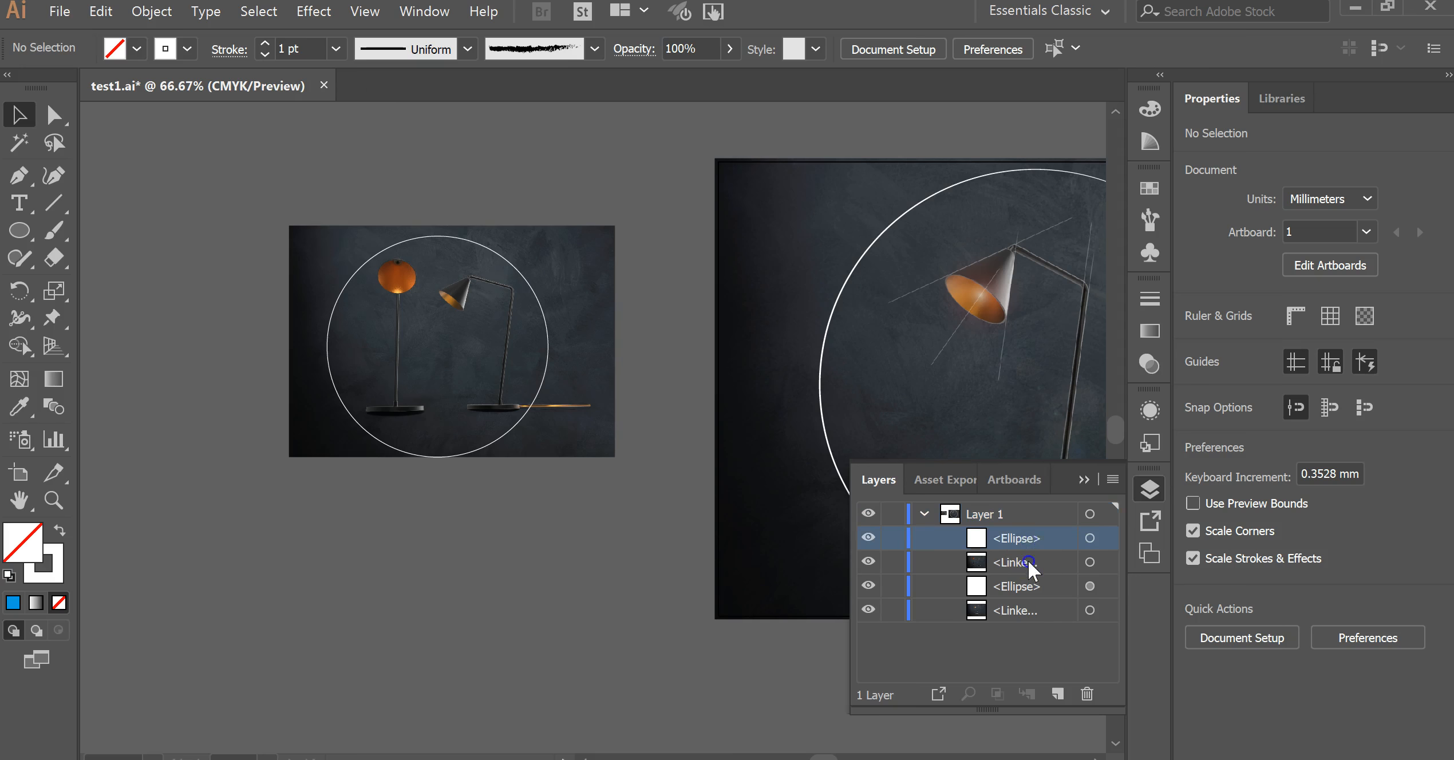
left_click(1029, 560)
left_click(357, 260)
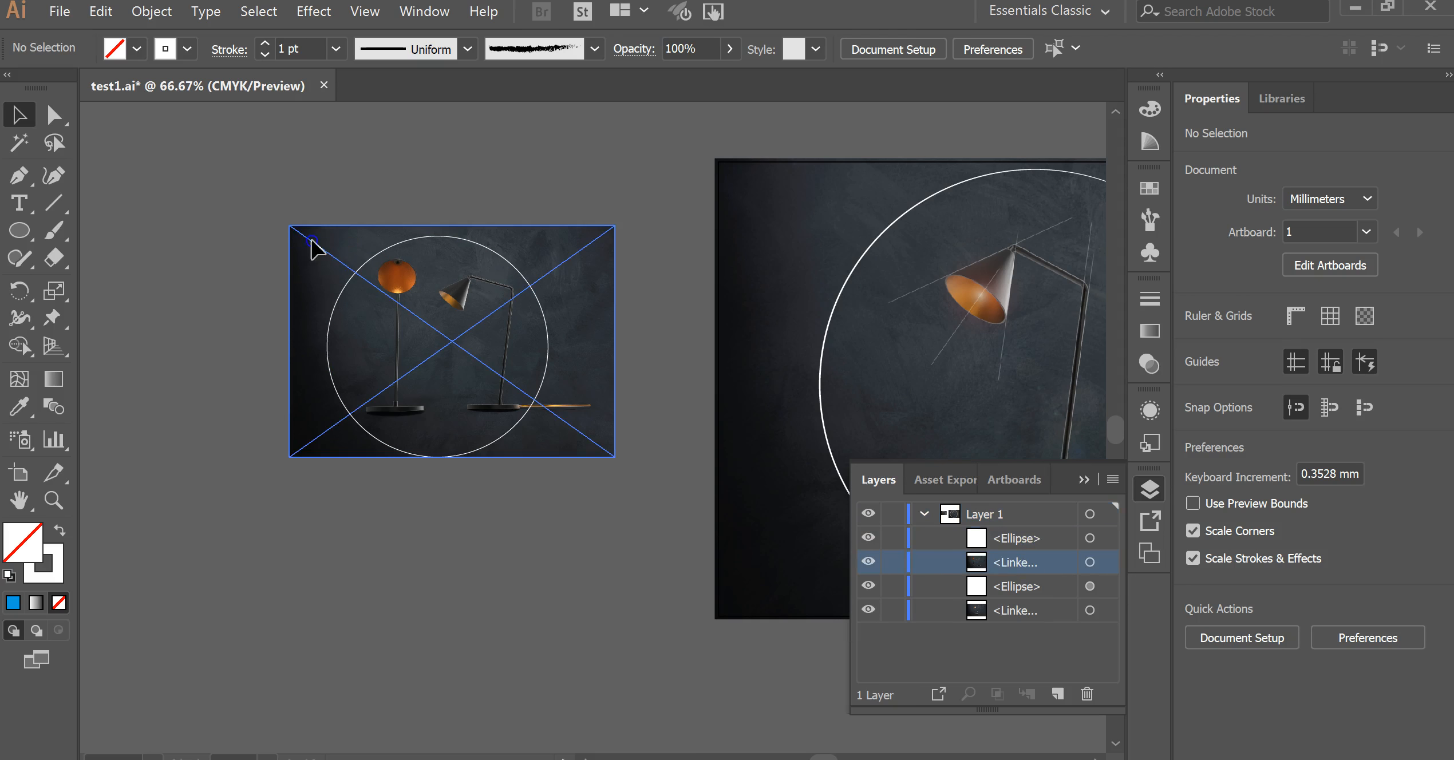
left_click(228, 194)
left_click(227, 178)
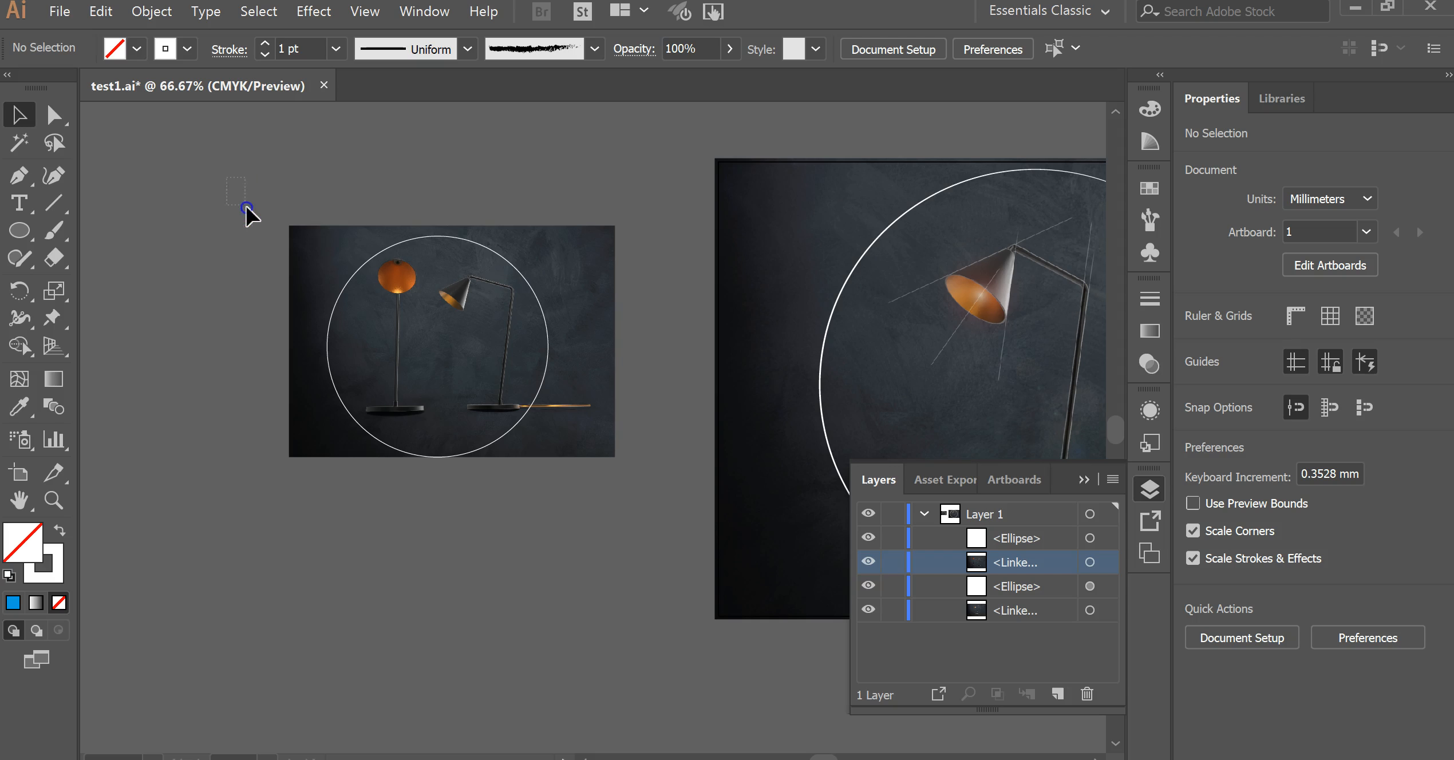
Step: Select the new circle together with the small two-lamp image, make a clipping mask from them and deselect the result
left_click_drag(274, 243, 433, 371)
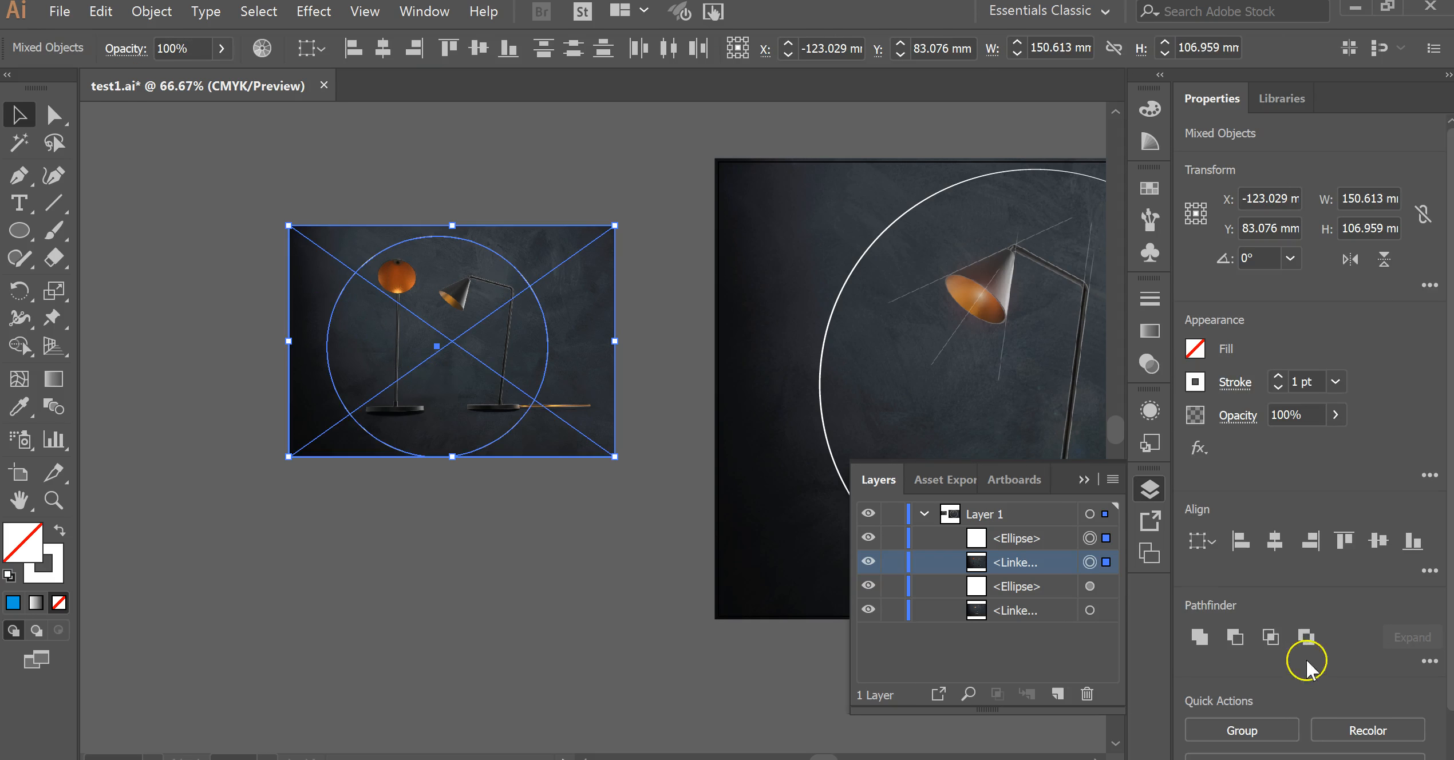
left_click(1108, 590)
left_click(1107, 562, "shift")
left_click(1111, 539, "shift")
left_click(1108, 587, "shift")
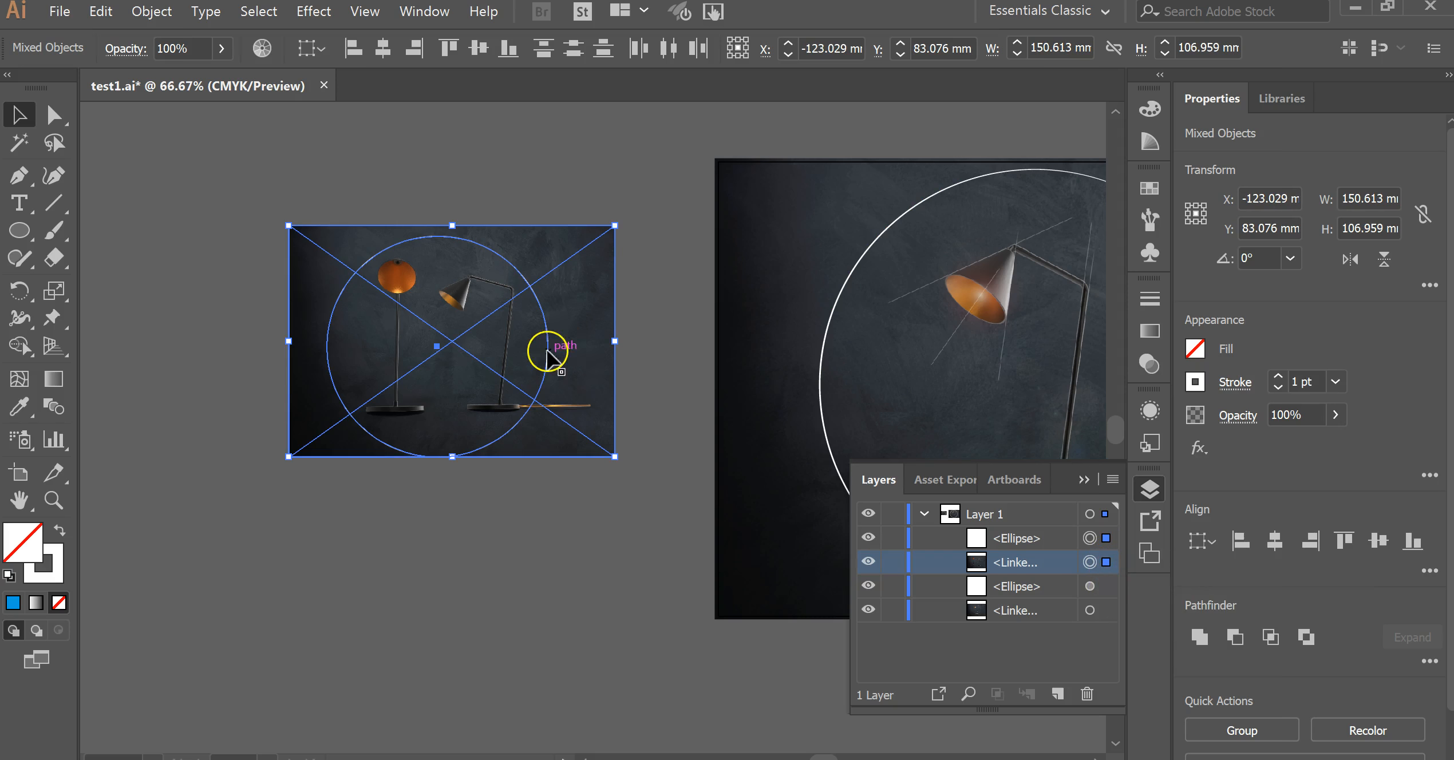
right_click(472, 329)
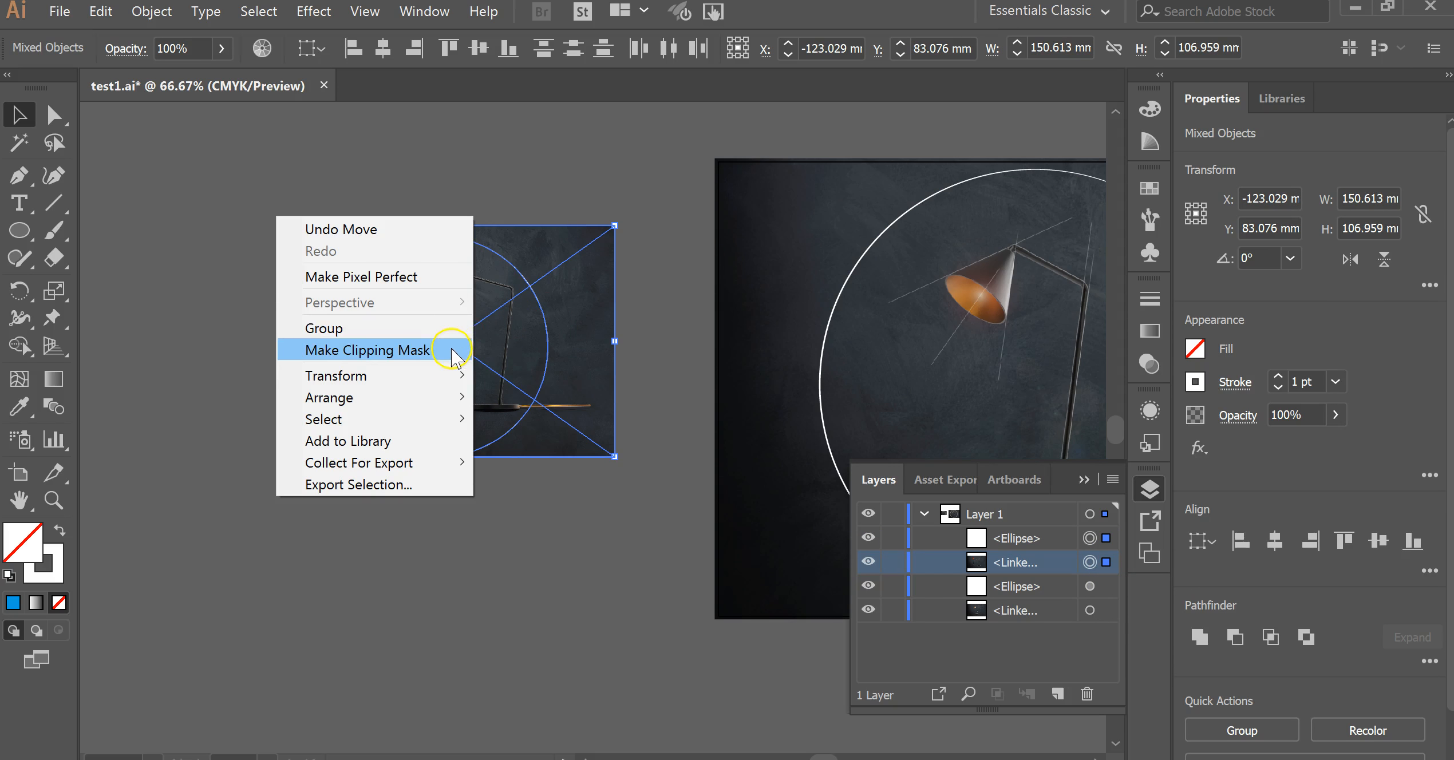
left_click(455, 352)
left_click(208, 285)
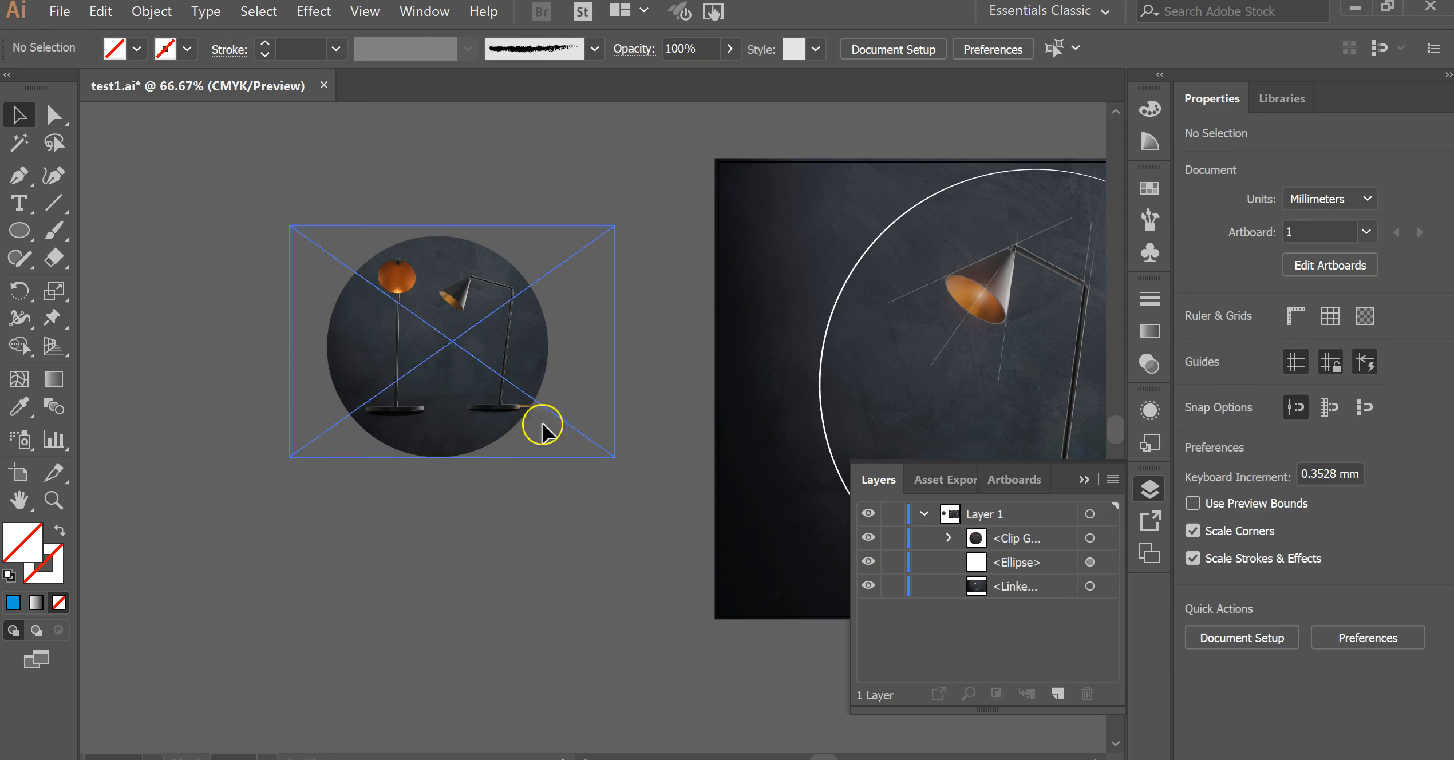
left_click(406, 485)
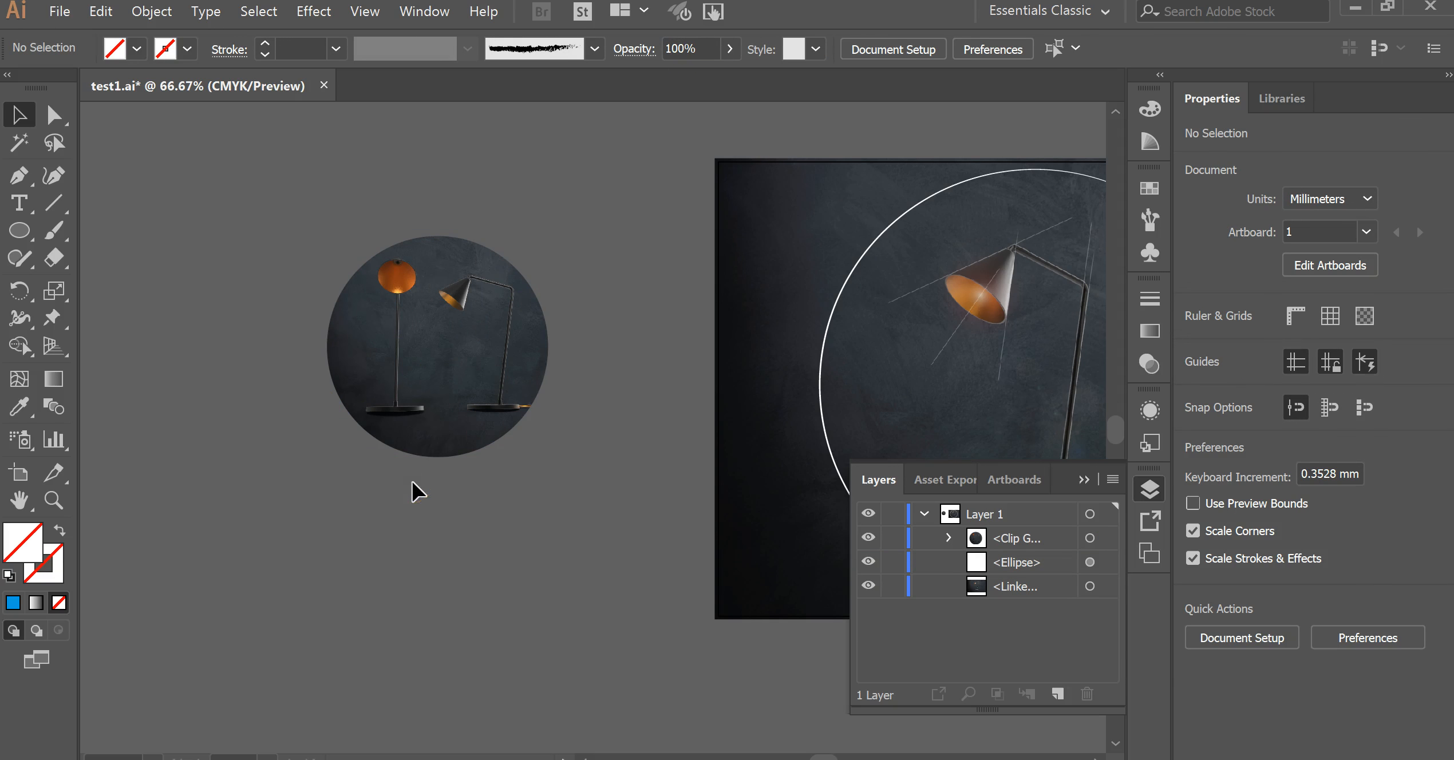
Step: Expand the clip group in the layer list and select the linked image inside it
left_click(948, 539)
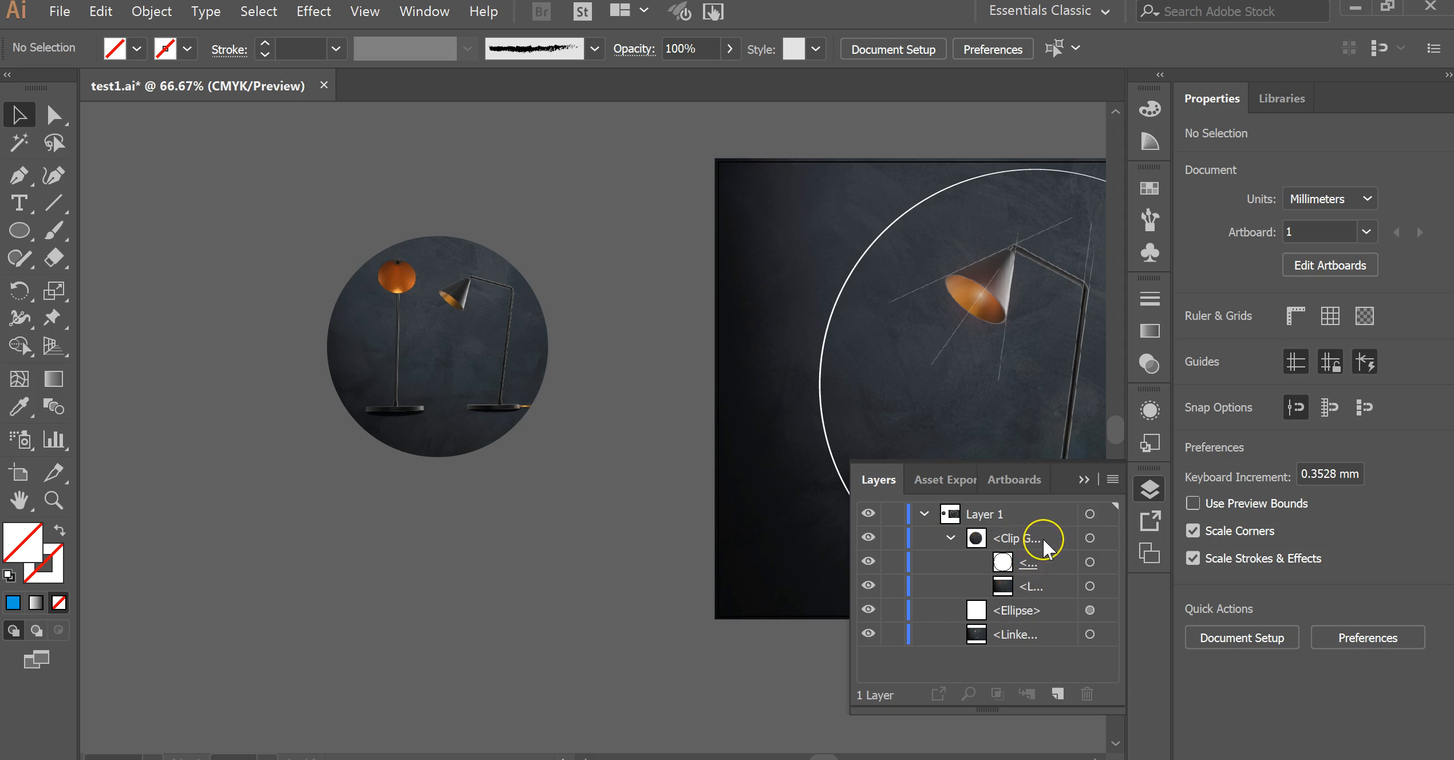
left_click(1001, 564)
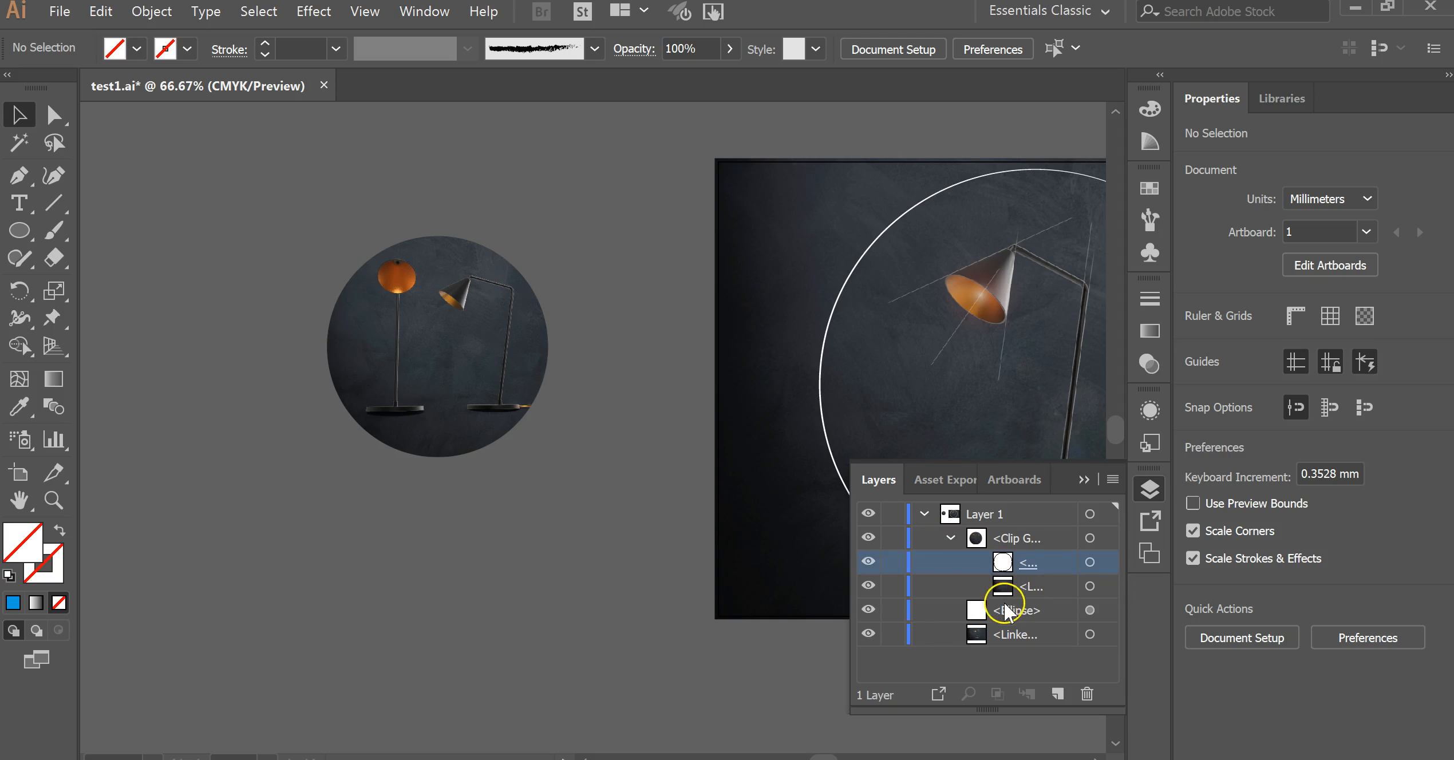
left_click(1004, 588)
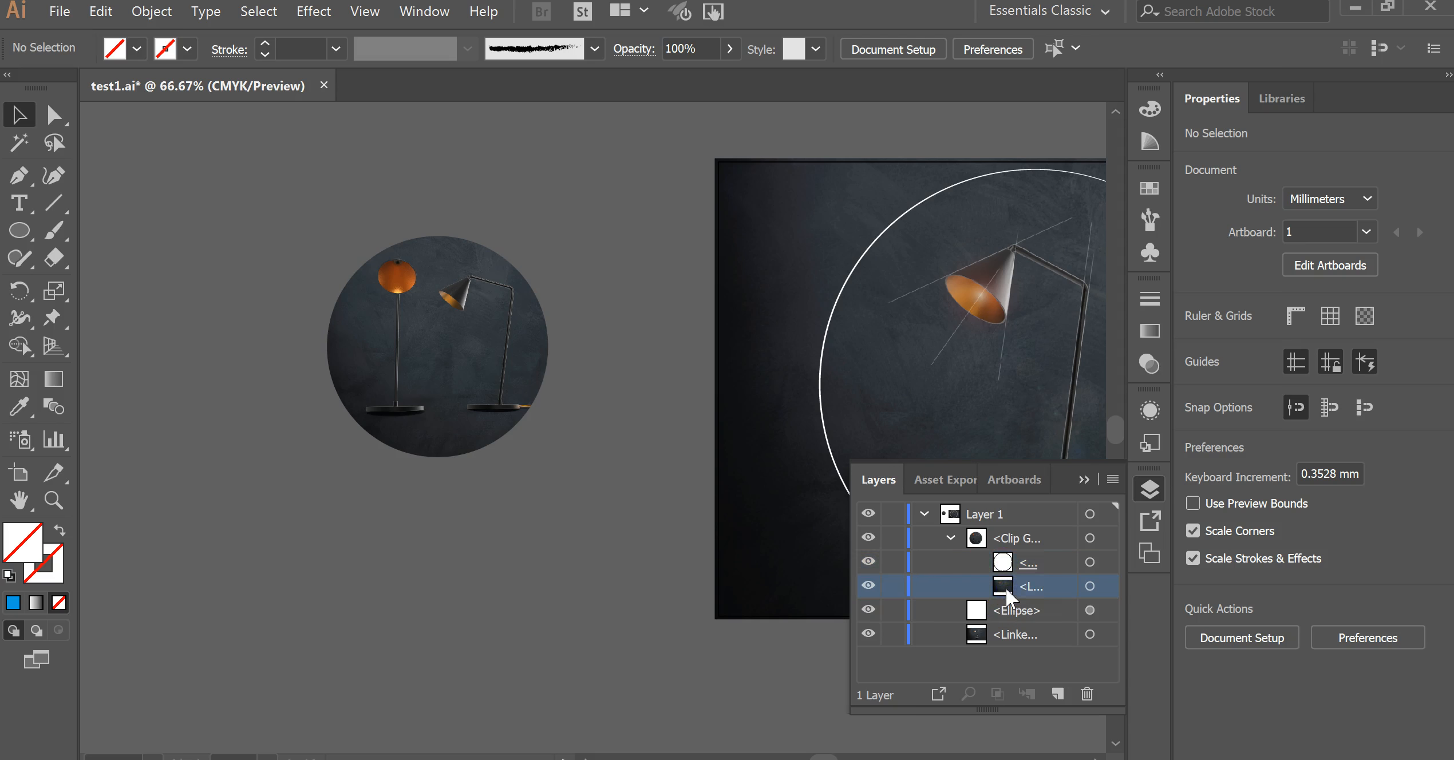
left_click(1090, 586)
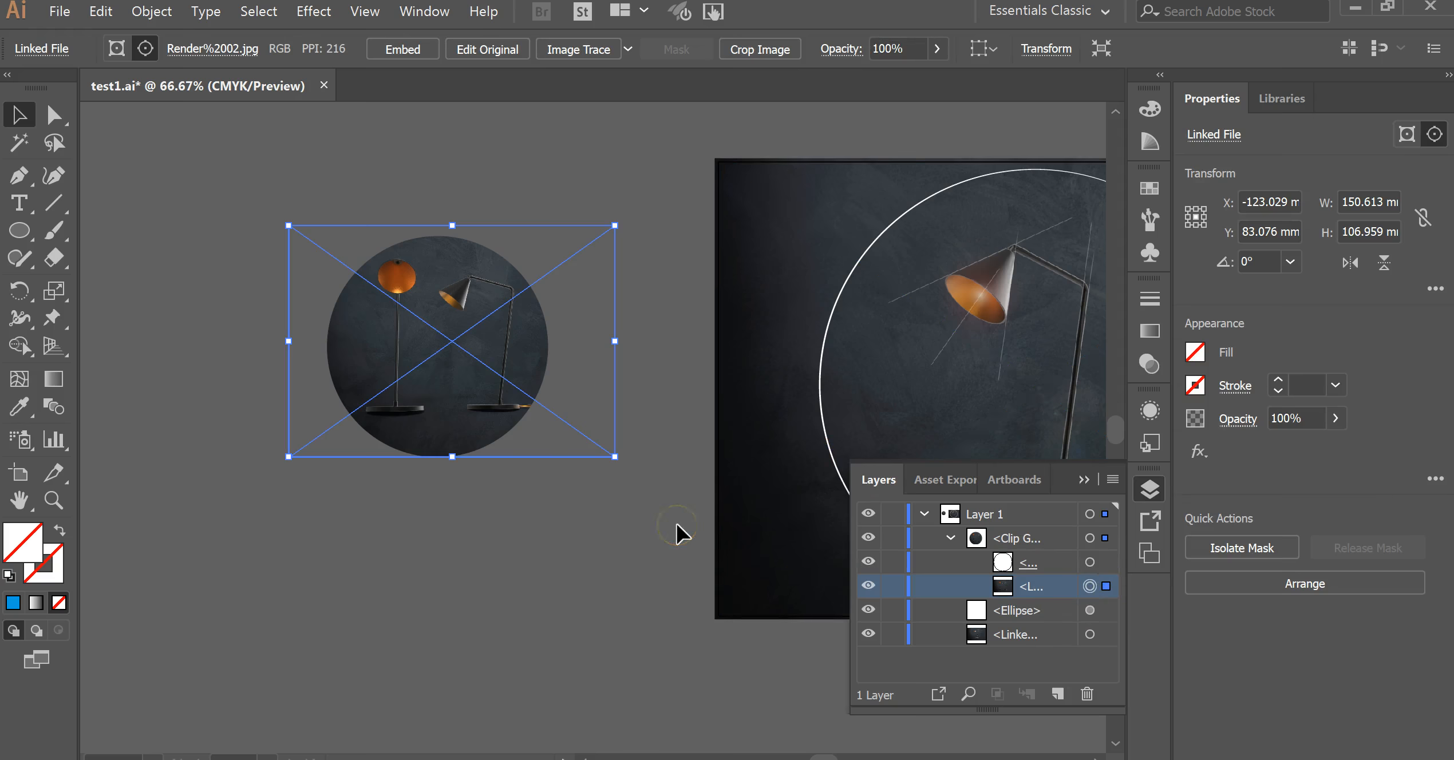
Step: Nudge the image left and right inside the circular mask, settle it about 0.7 mm left and 0.7 mm lower, and deselect it
key("Left")
key("Left")
key("Left")
key("Left")
key("Left")
key("Left")
key("Left")
key("Left")
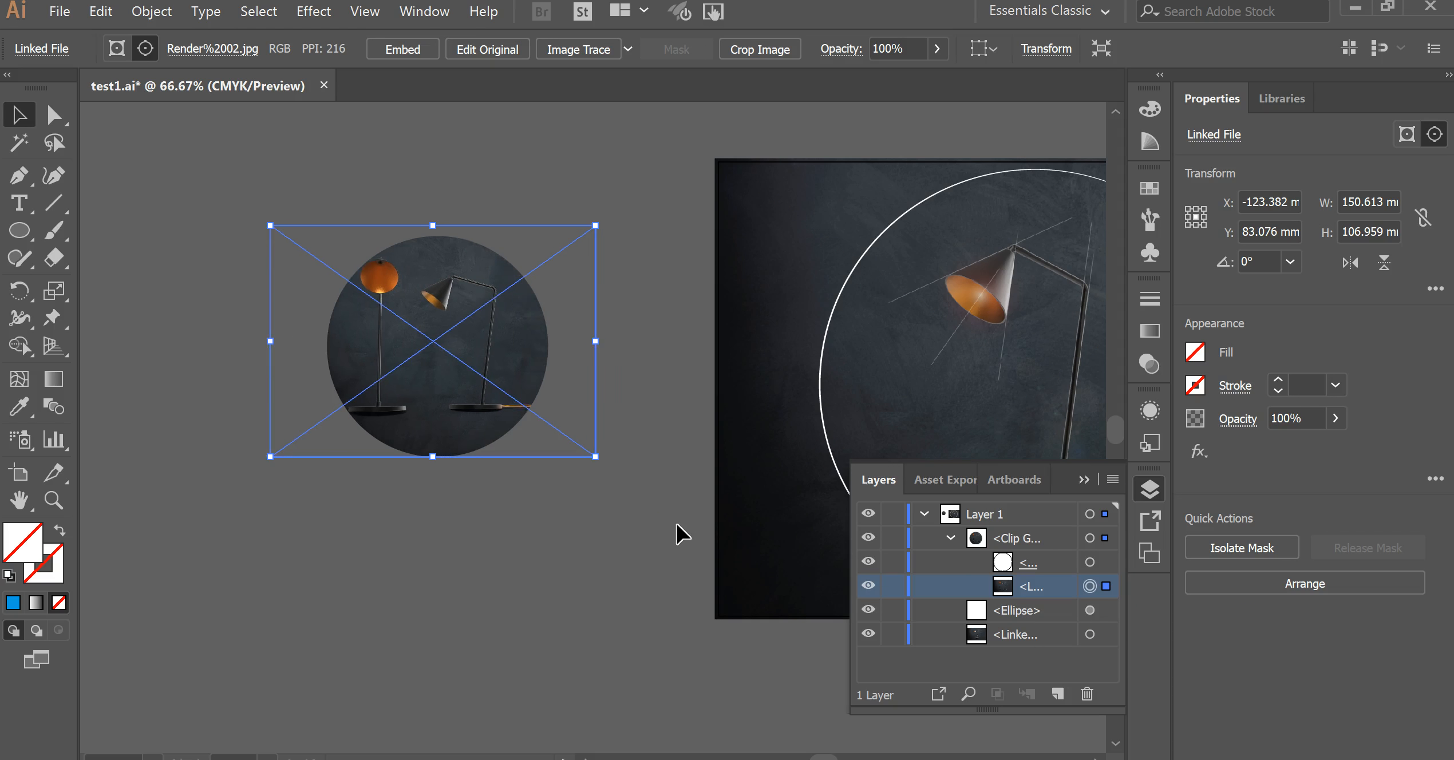
key("Left")
key("Left")
key("Left")
key("Left")
key("Left")
key("Left")
key("Left")
key("Left")
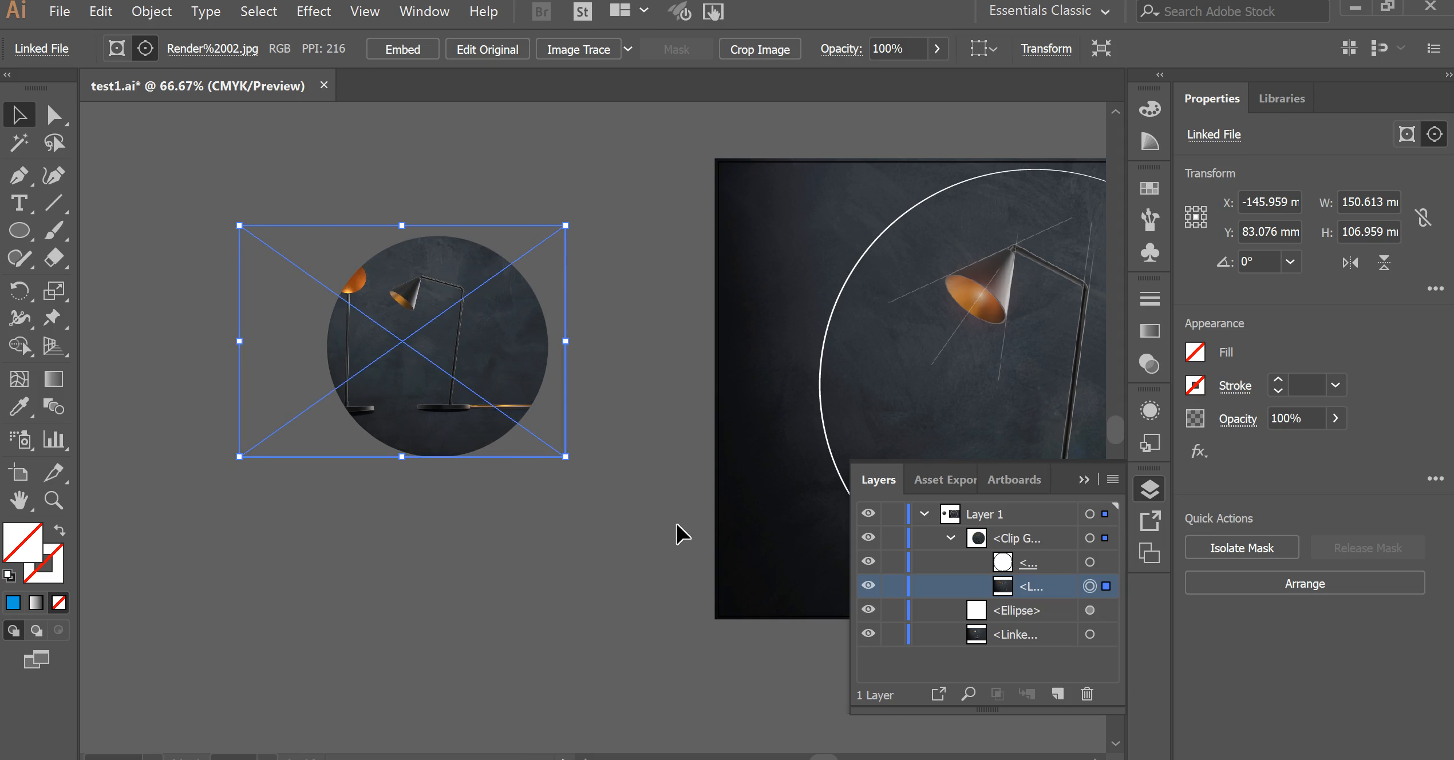
key("Right")
key("Right")
key("Right")
key("Right")
key("Right")
key("Right")
key("Right")
key("Right")
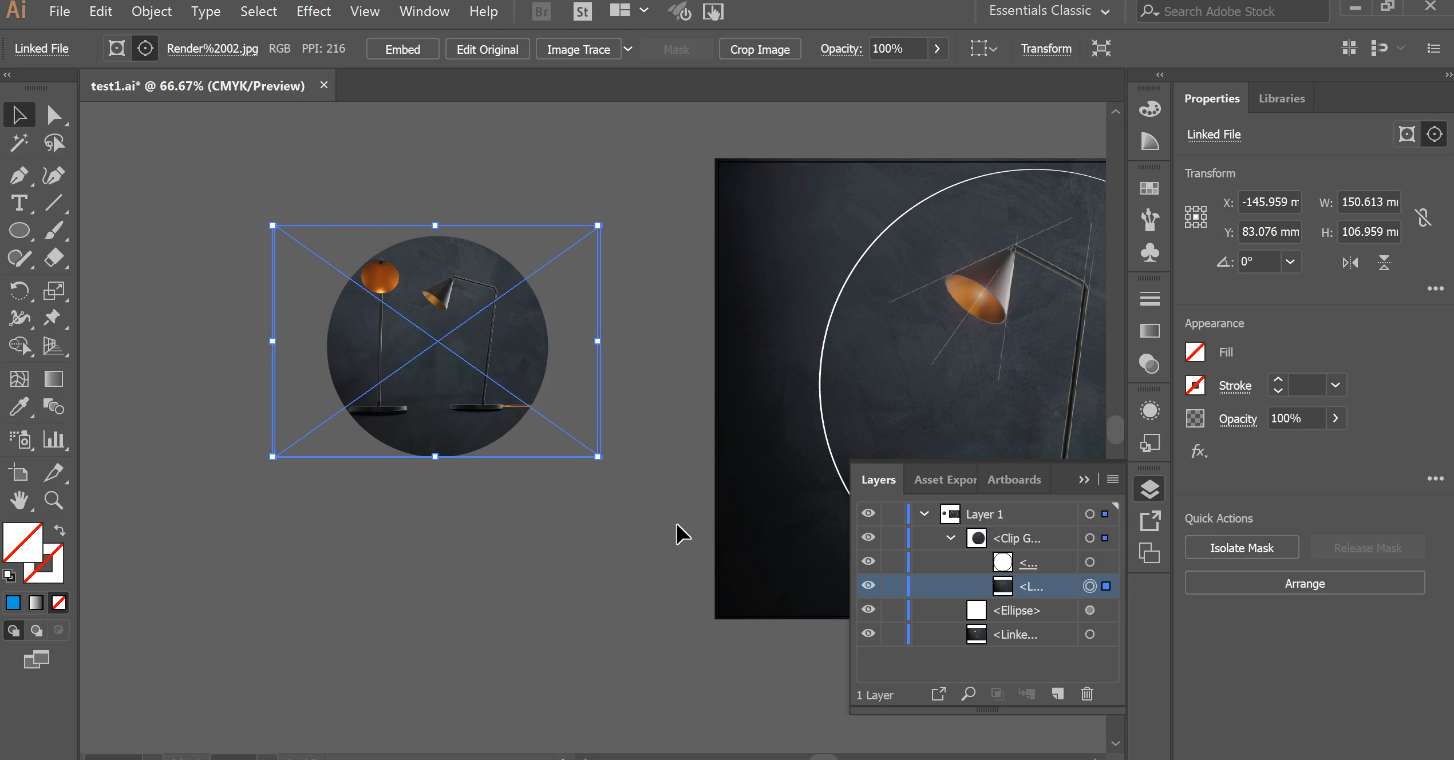
key("Right")
key("Right")
key("Left")
key("Left")
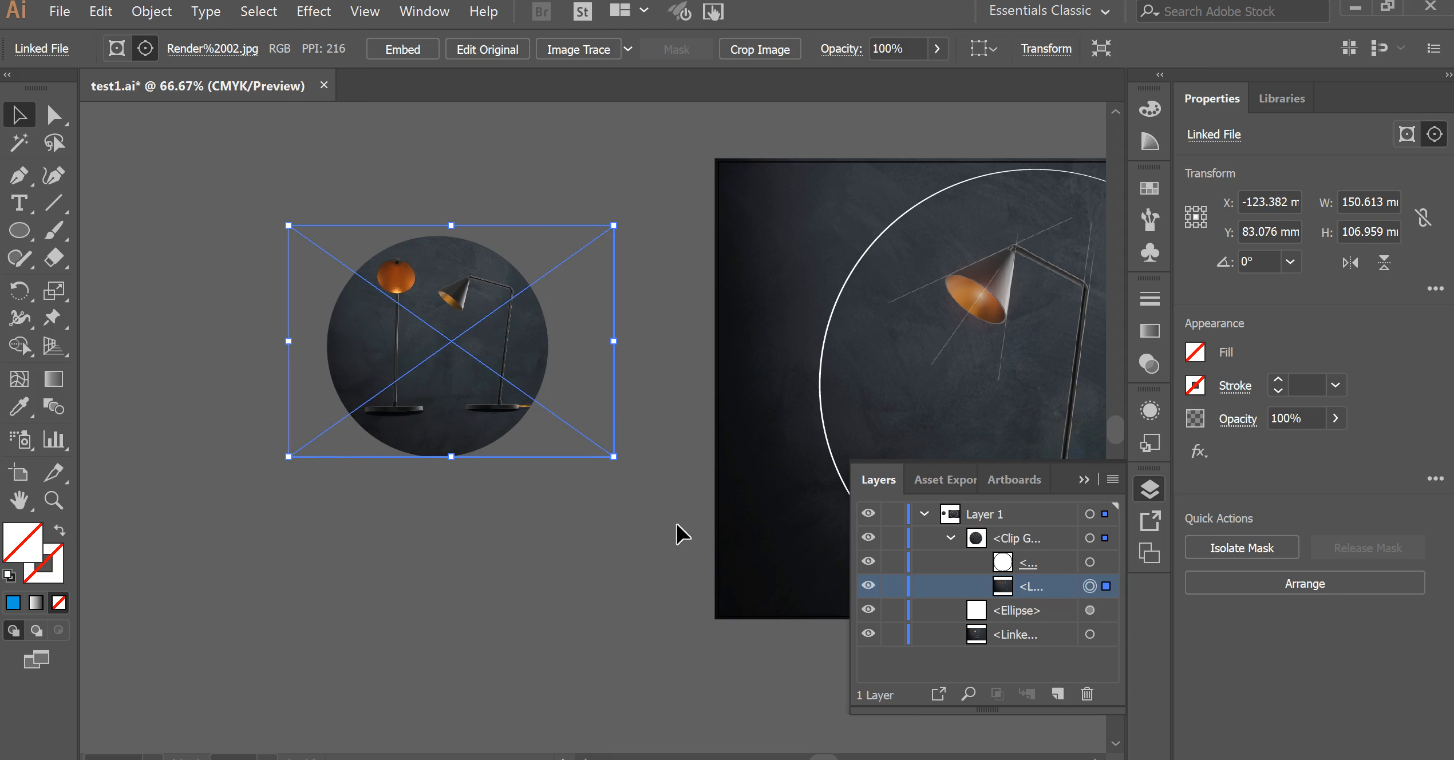
key("Down")
key("Down")
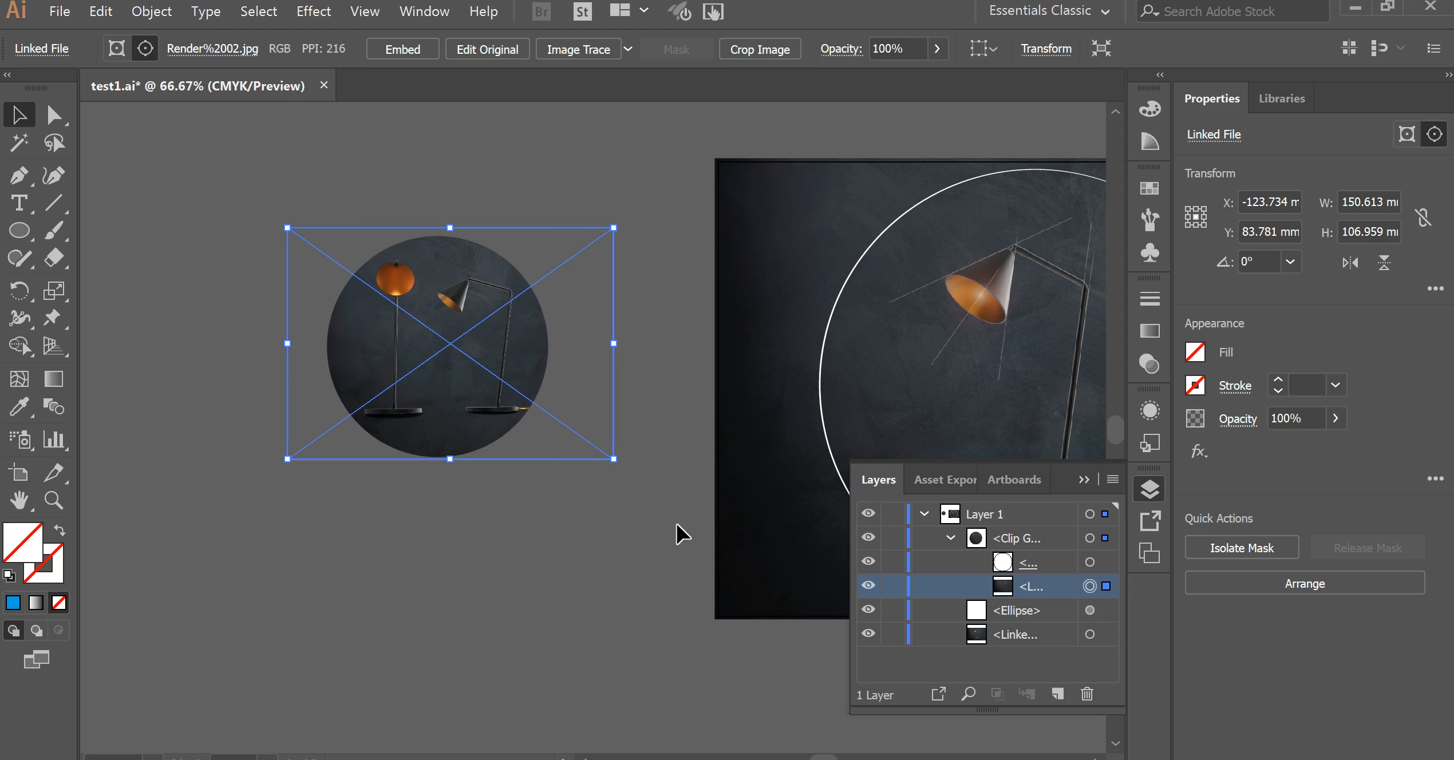
left_click(607, 542)
Step: Place a second copy of Render%2002.jpg at full size and position it on empty canvas left of the circular clip
left_click(282, 733)
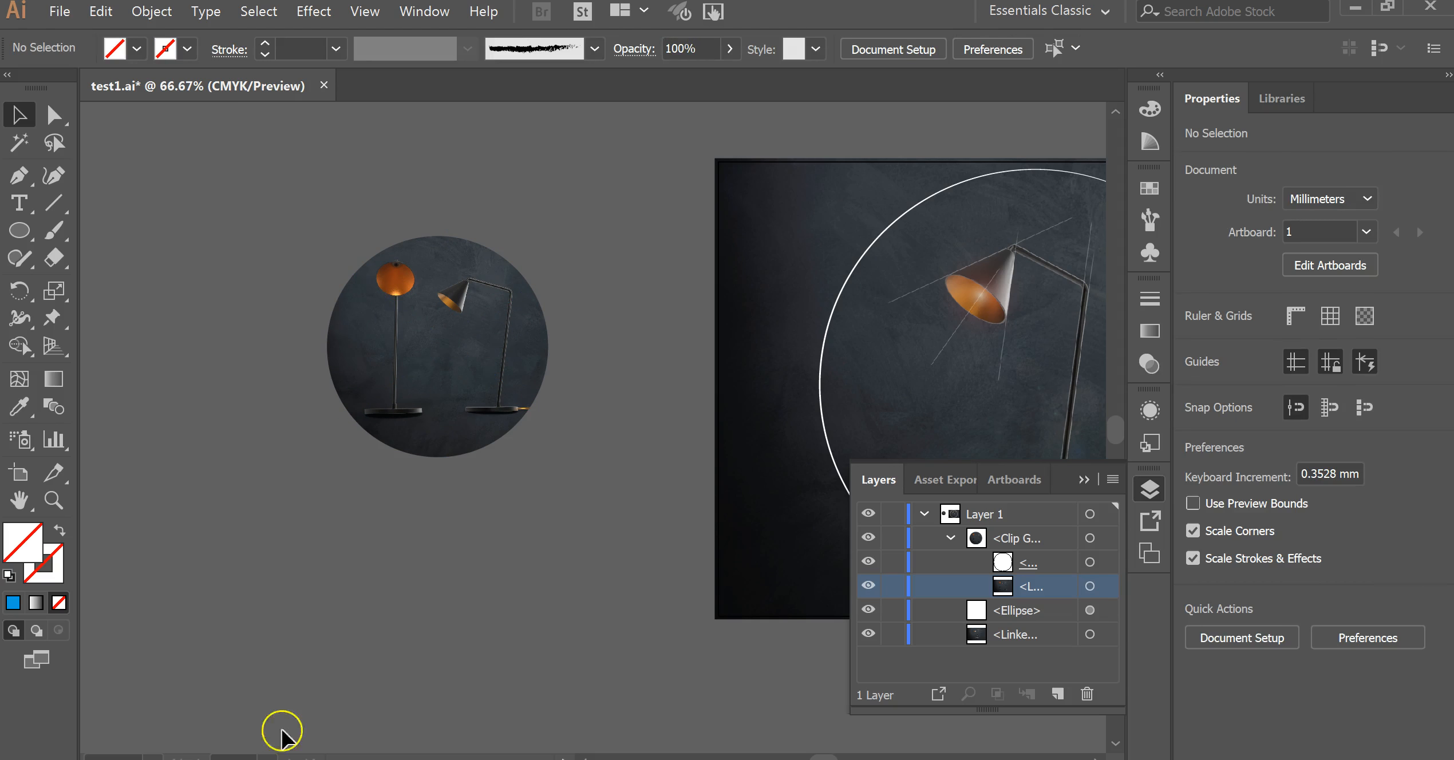
left_click(200, 624)
left_click_drag(919, 255, 136, 535)
mouse_move(375, 391)
left_mouse_down()
mouse_move(497, 350)
mouse_move(367, 399)
left_mouse_up()
key("ctrl+minus")
left_click_drag(552, 370, 422, 273)
left_click(162, 229)
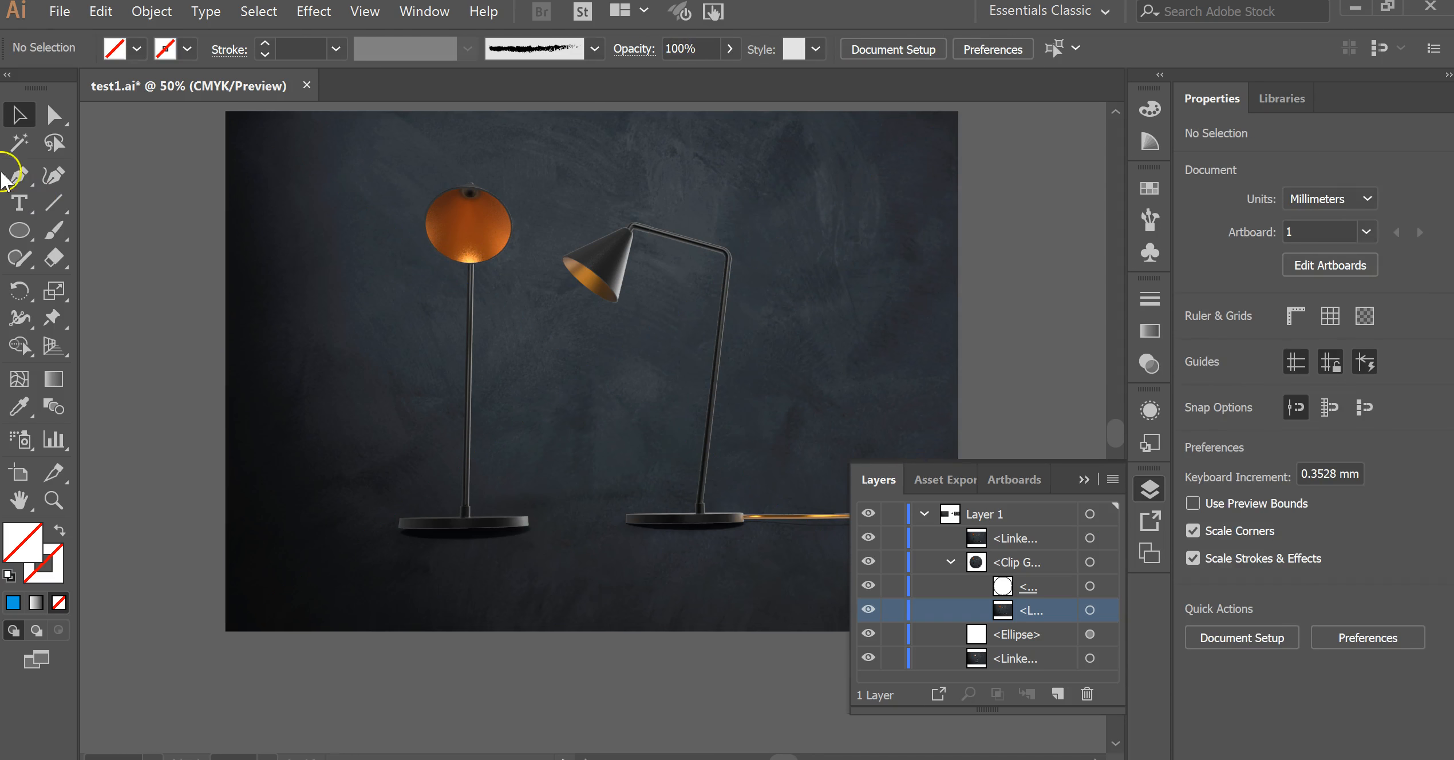
Step: Draw a closed, wavy freeform path with the Pen tool over both lamps in the large image
left_click(17, 176)
left_click(401, 153)
left_click_drag(291, 319, 375, 364)
left_click_drag(451, 429, 547, 408)
left_click_drag(617, 377, 654, 487)
left_click_drag(716, 525, 771, 488)
left_click_drag(857, 290, 826, 217)
left_click_drag(694, 187, 611, 165)
left_click(401, 154)
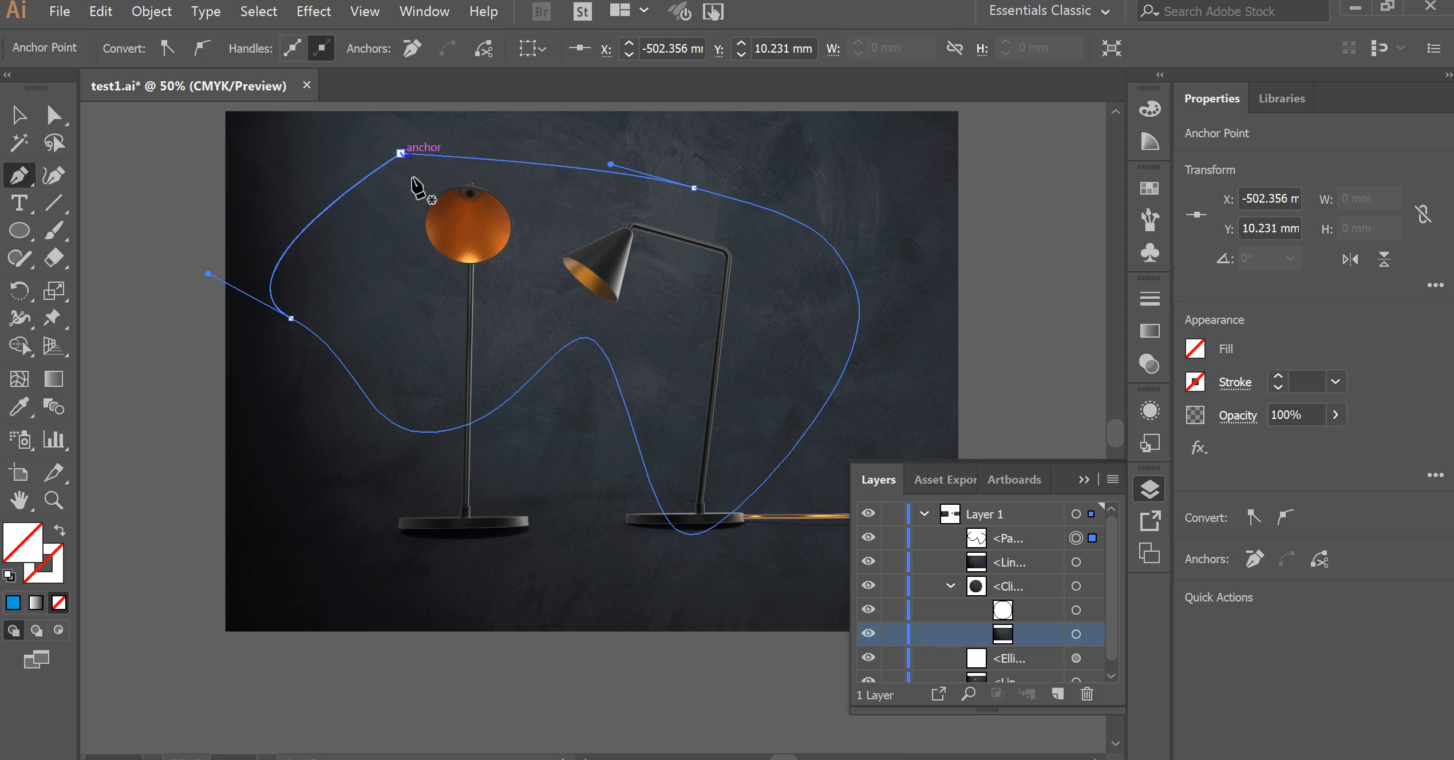
Step: Select the freeform path together with the large lamp image, clip the image to the path with a clipping mask, and deselect
left_click(20, 115)
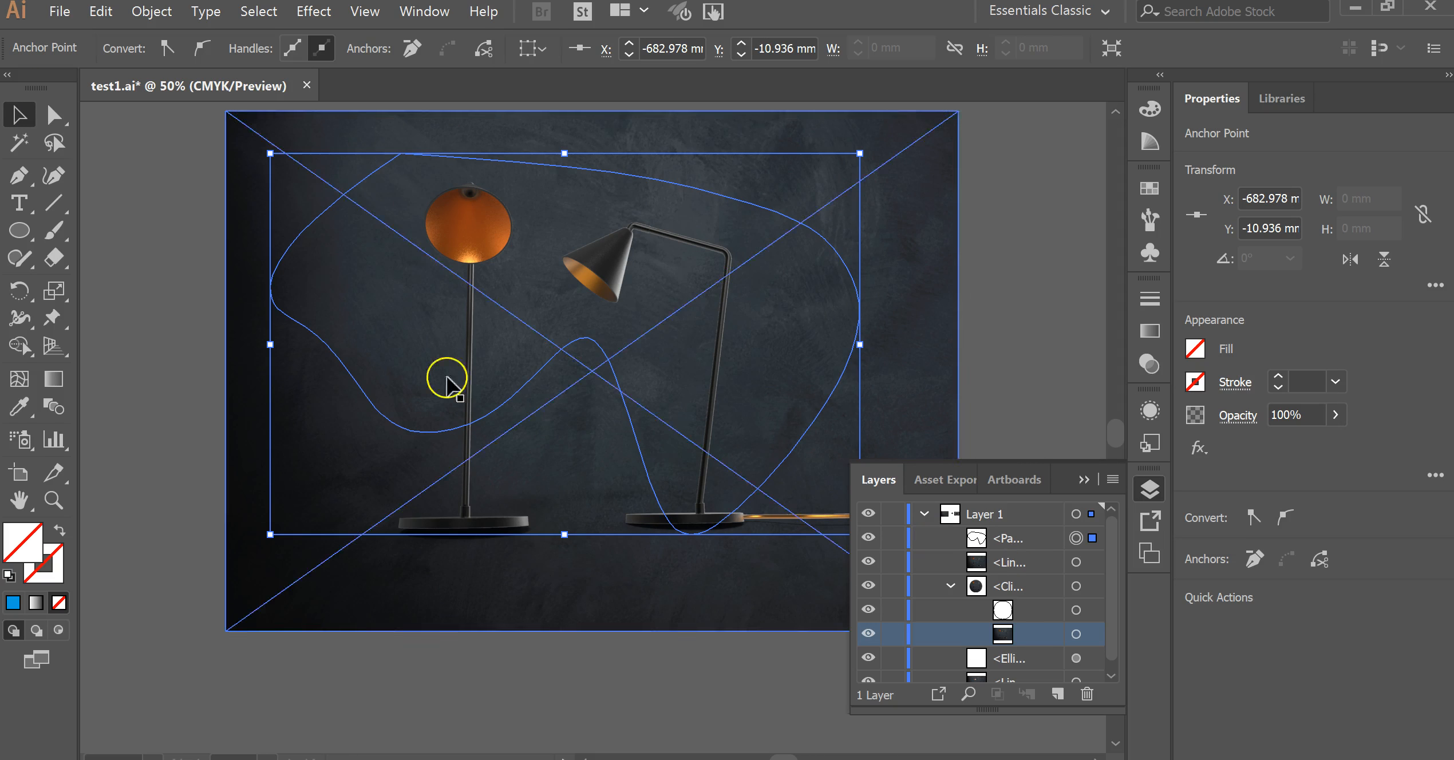
left_click(143, 209)
left_click_drag(277, 258, 504, 363)
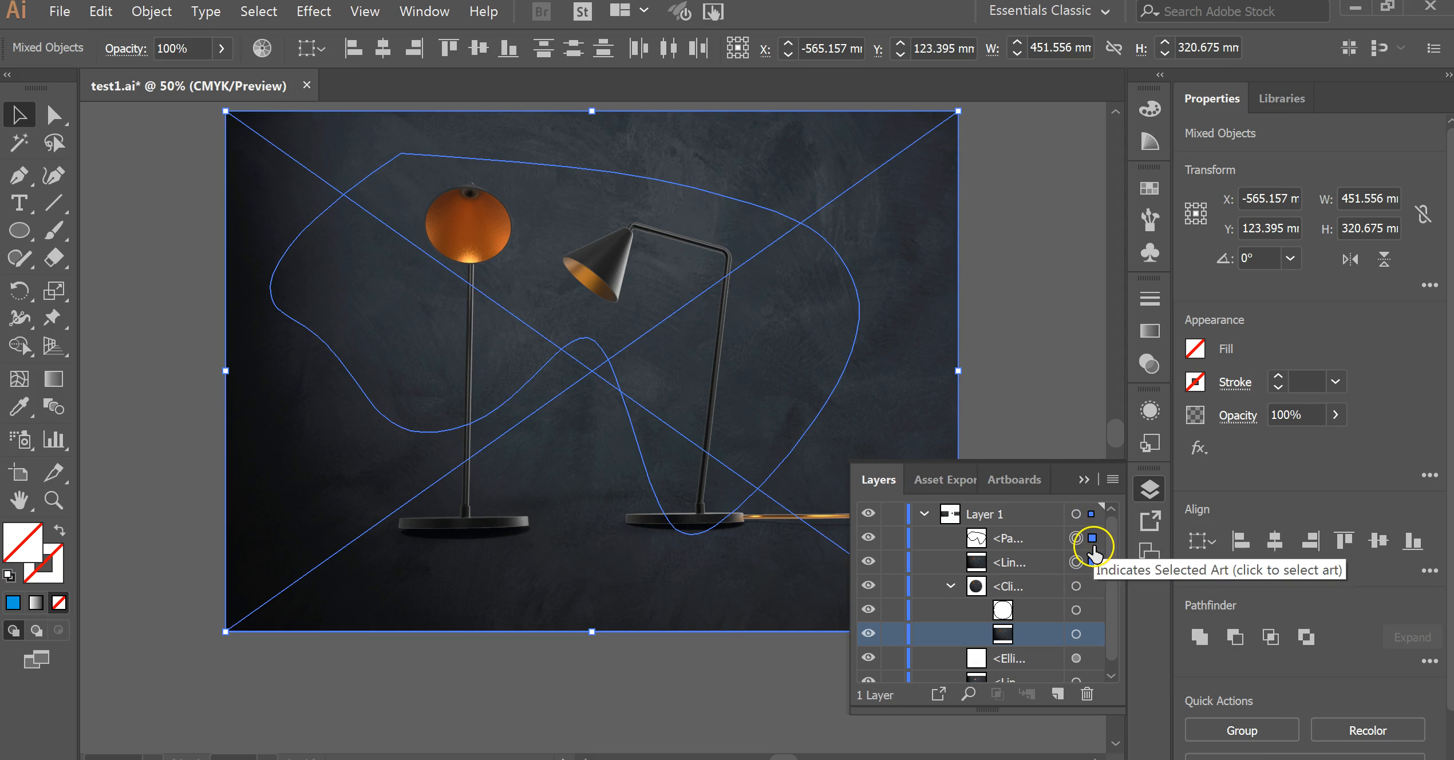
left_click(1095, 585)
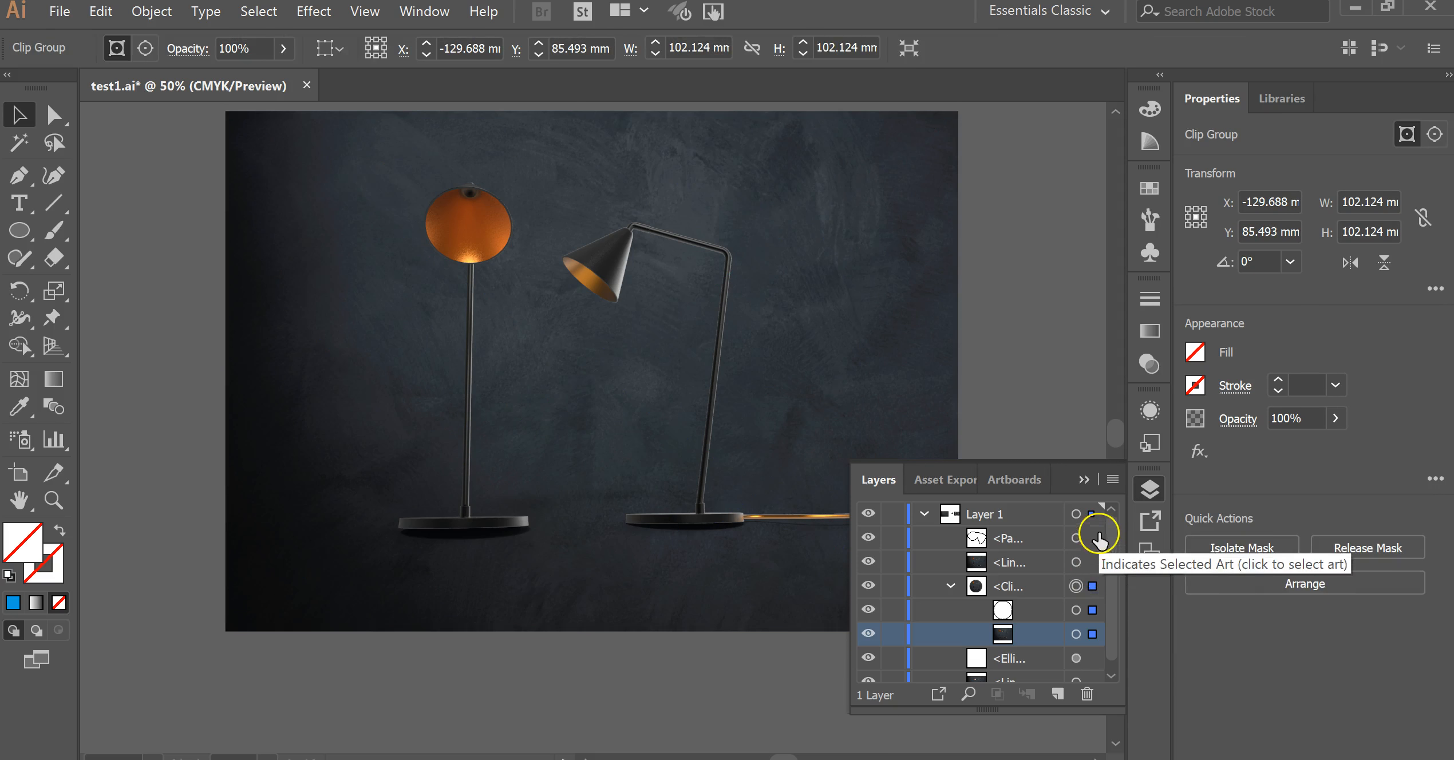
left_click(1097, 537)
left_click(1095, 569)
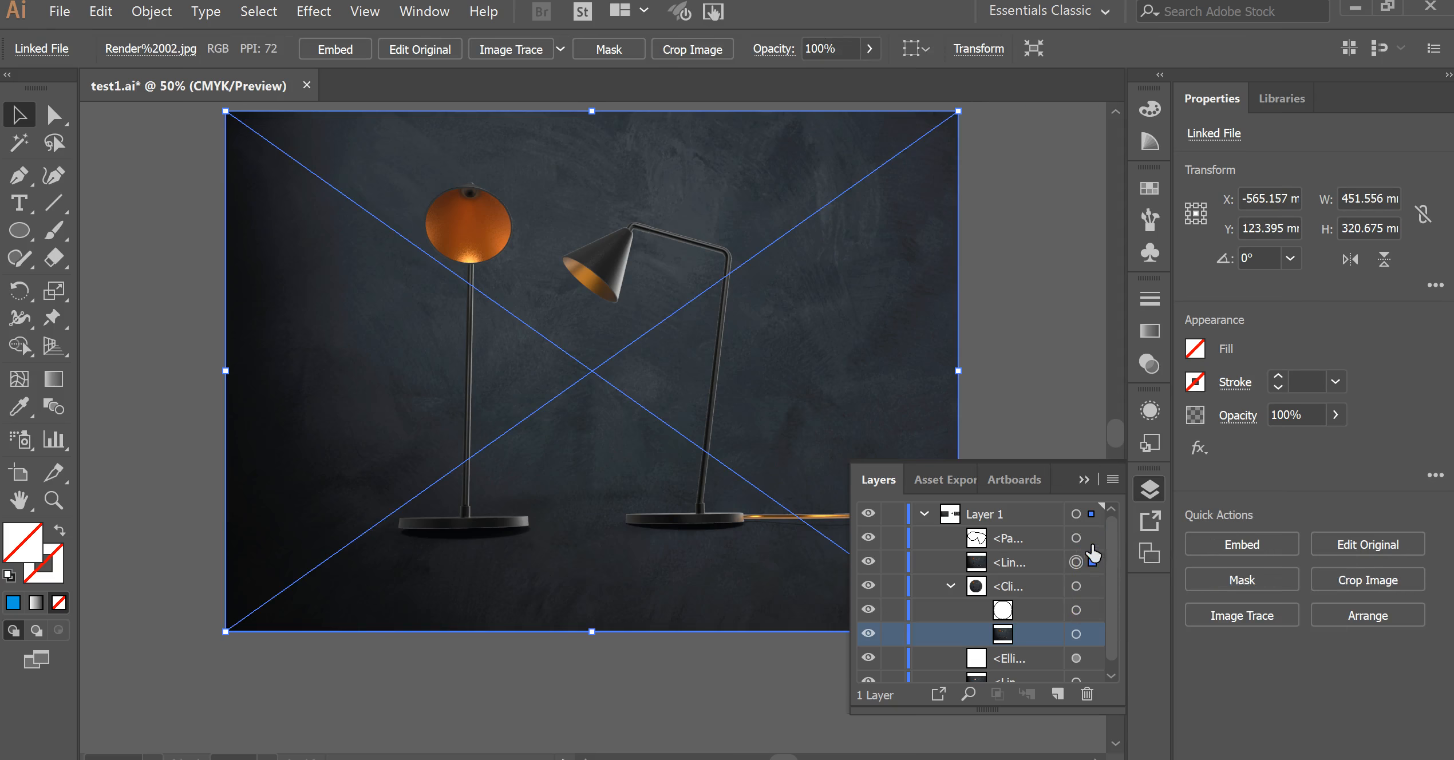
left_click(448, 425, "shift")
right_click(454, 324)
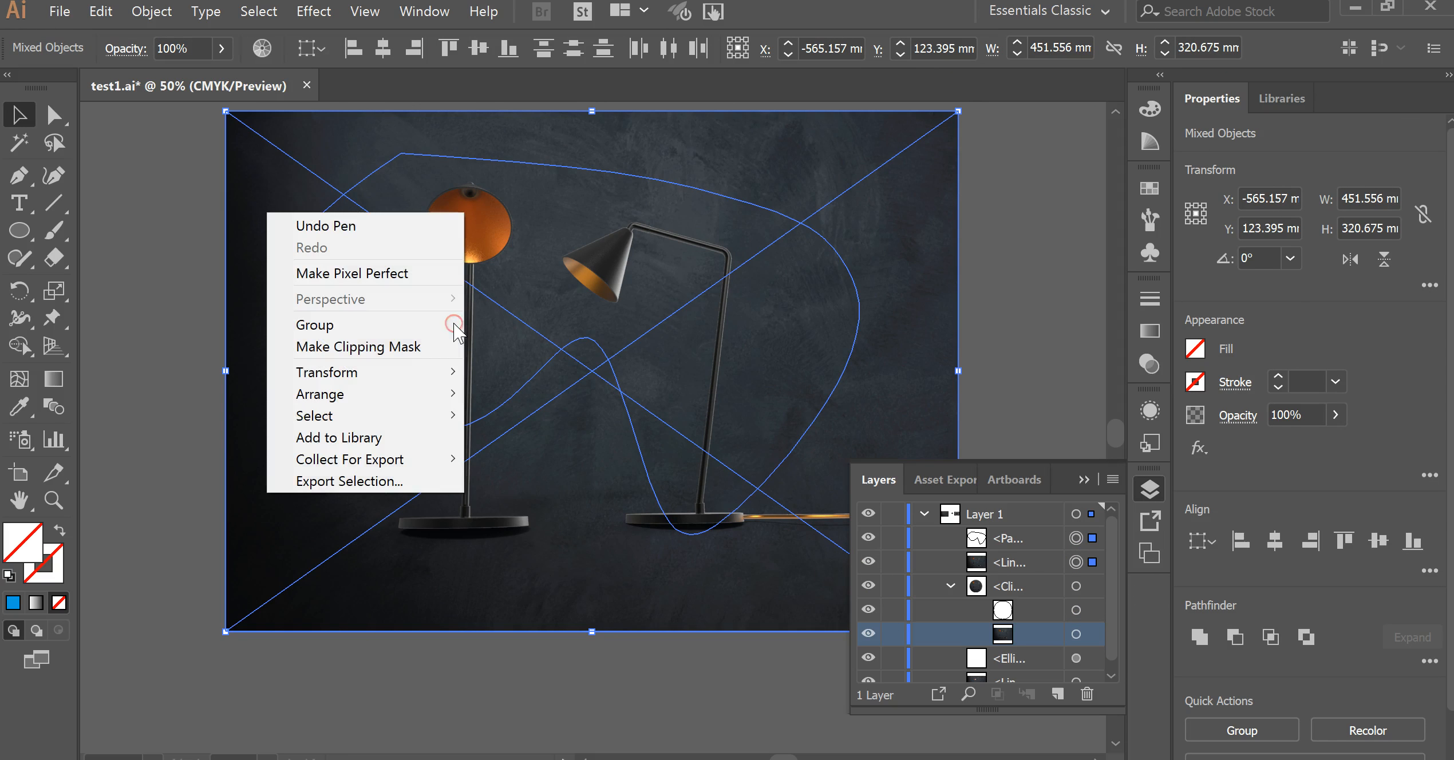
left_click(424, 347)
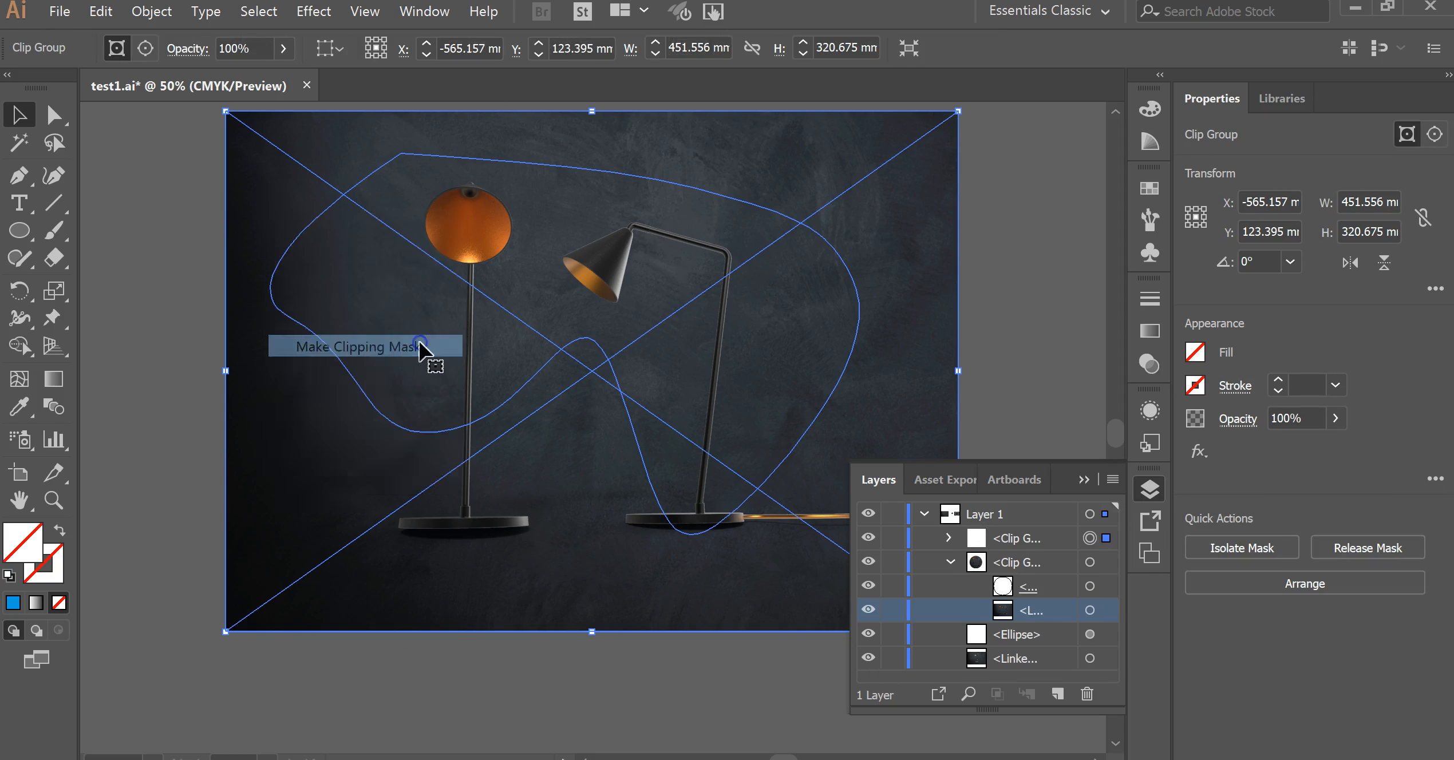
left_click(136, 320)
left_click(1022, 387)
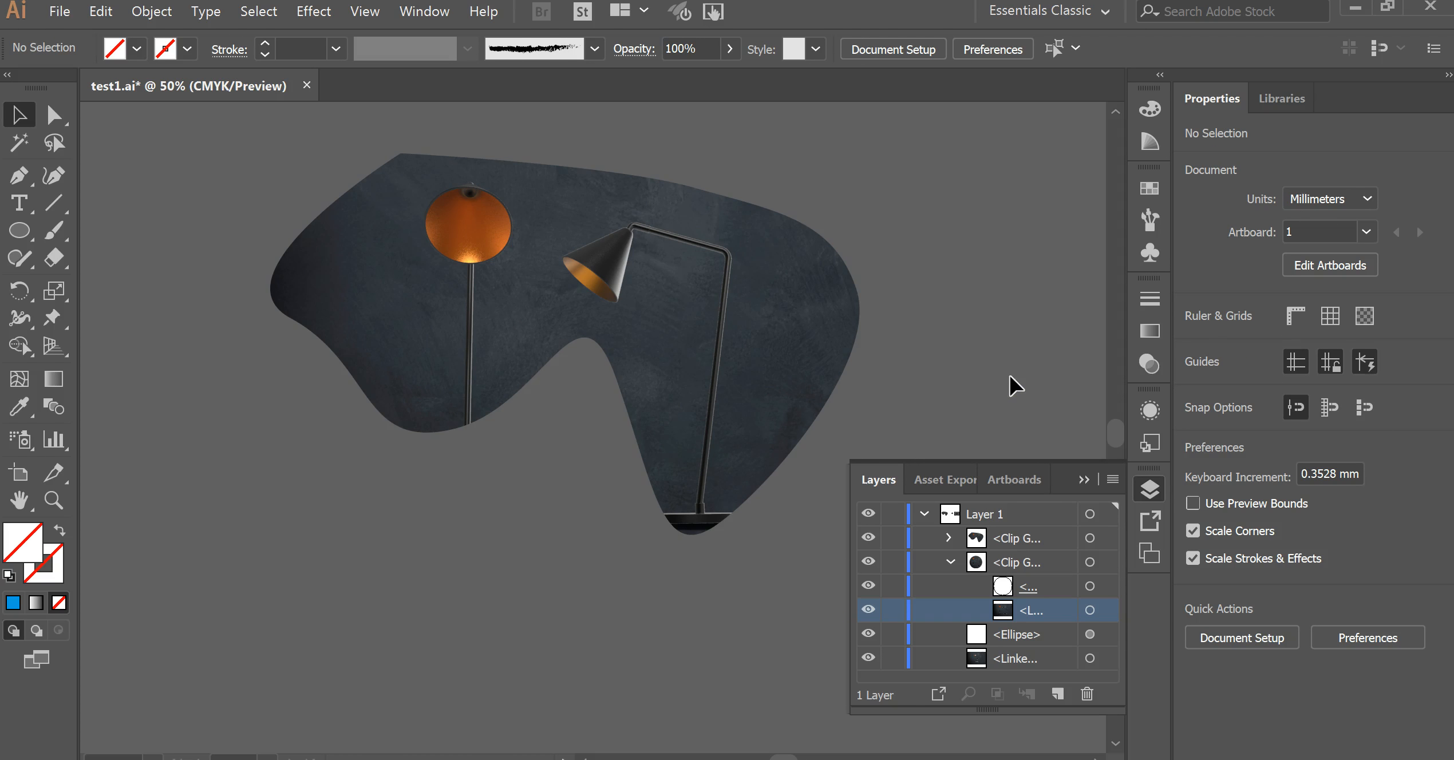
Step: Delete the clip group masked by the freeform path
left_click(747, 379)
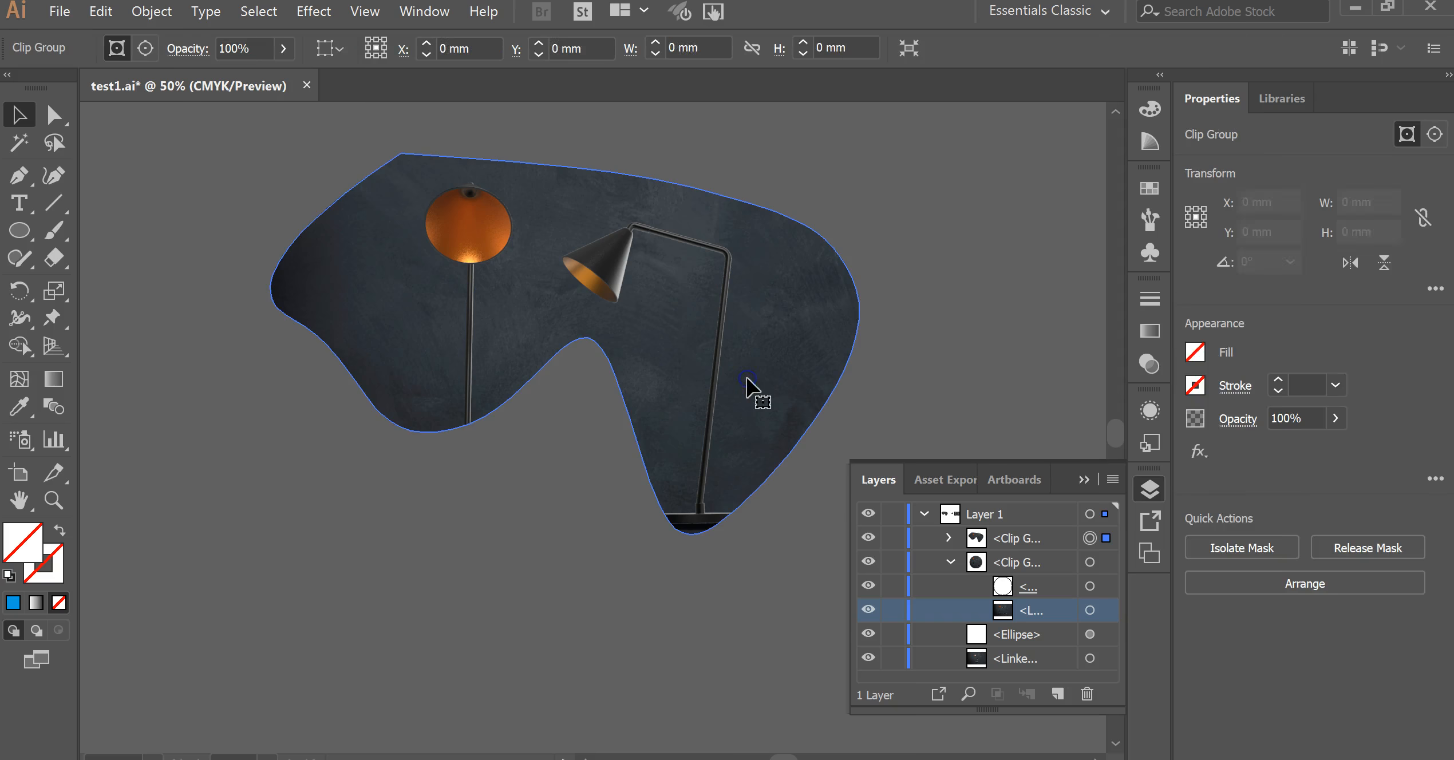
key("Delete")
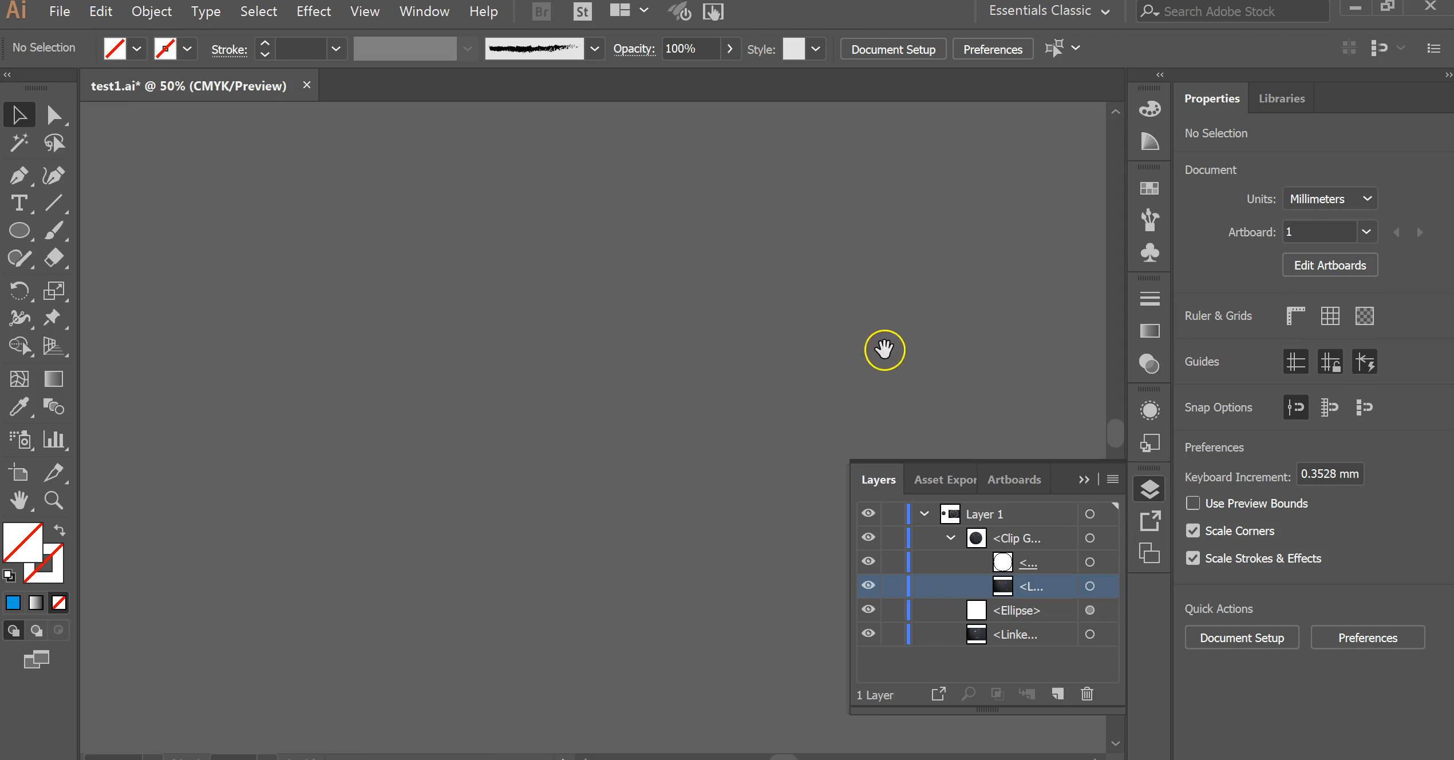
Step: Move the circular clip of the two lamps onto the lower-right part of the lamp board and deselect it
left_click_drag(885, 351, 214, 346)
left_click(561, 337, "ctrl+alt")
left_click_drag(783, 363, 612, 262)
left_click(539, 328, "ctrl")
left_click_drag(506, 419, 423, 322)
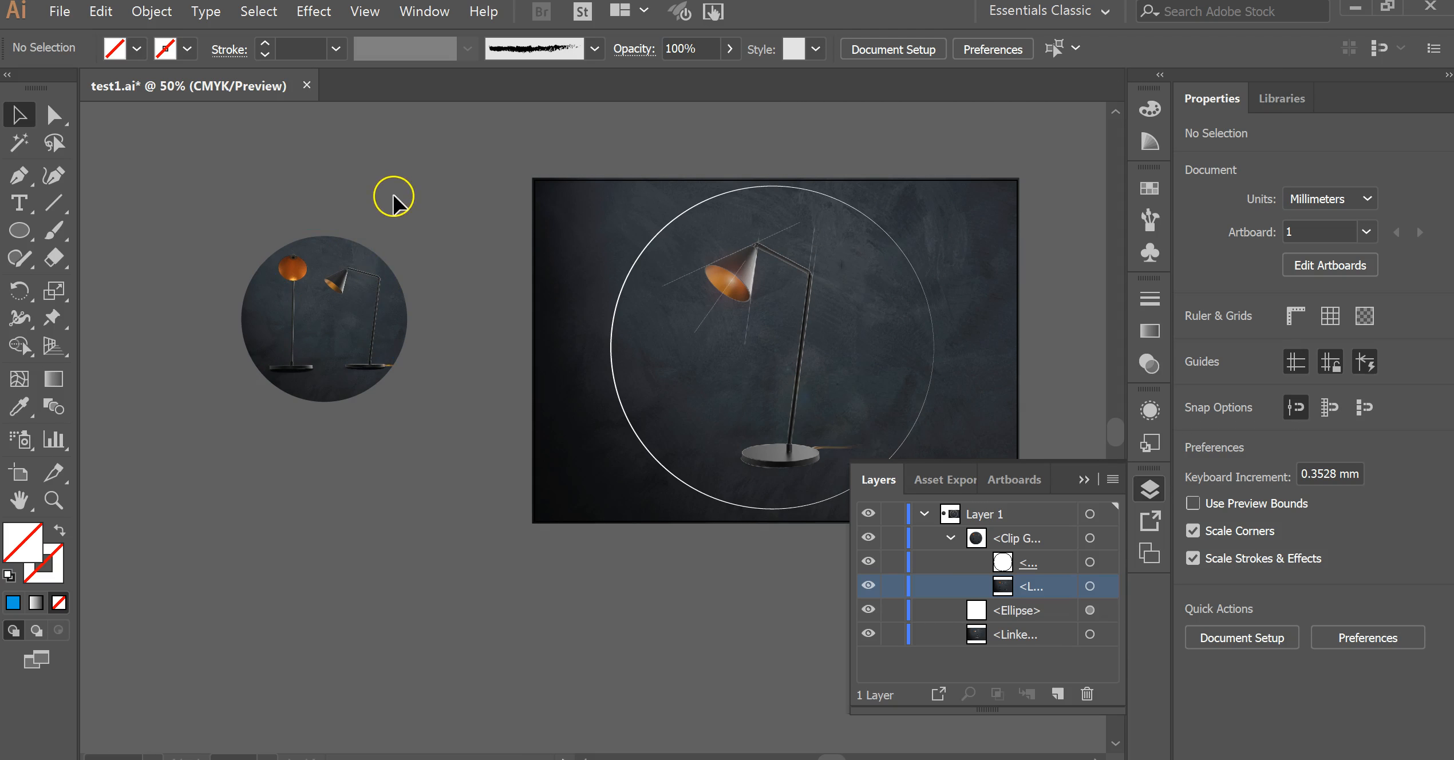
left_click(295, 342)
left_click_drag(280, 392, 881, 422)
left_click(1055, 434)
Step: Draw a circle about 104 mm in diameter with the Ellipse tool over the circular lamp clip
scroll(1055, 435, "down", 4)
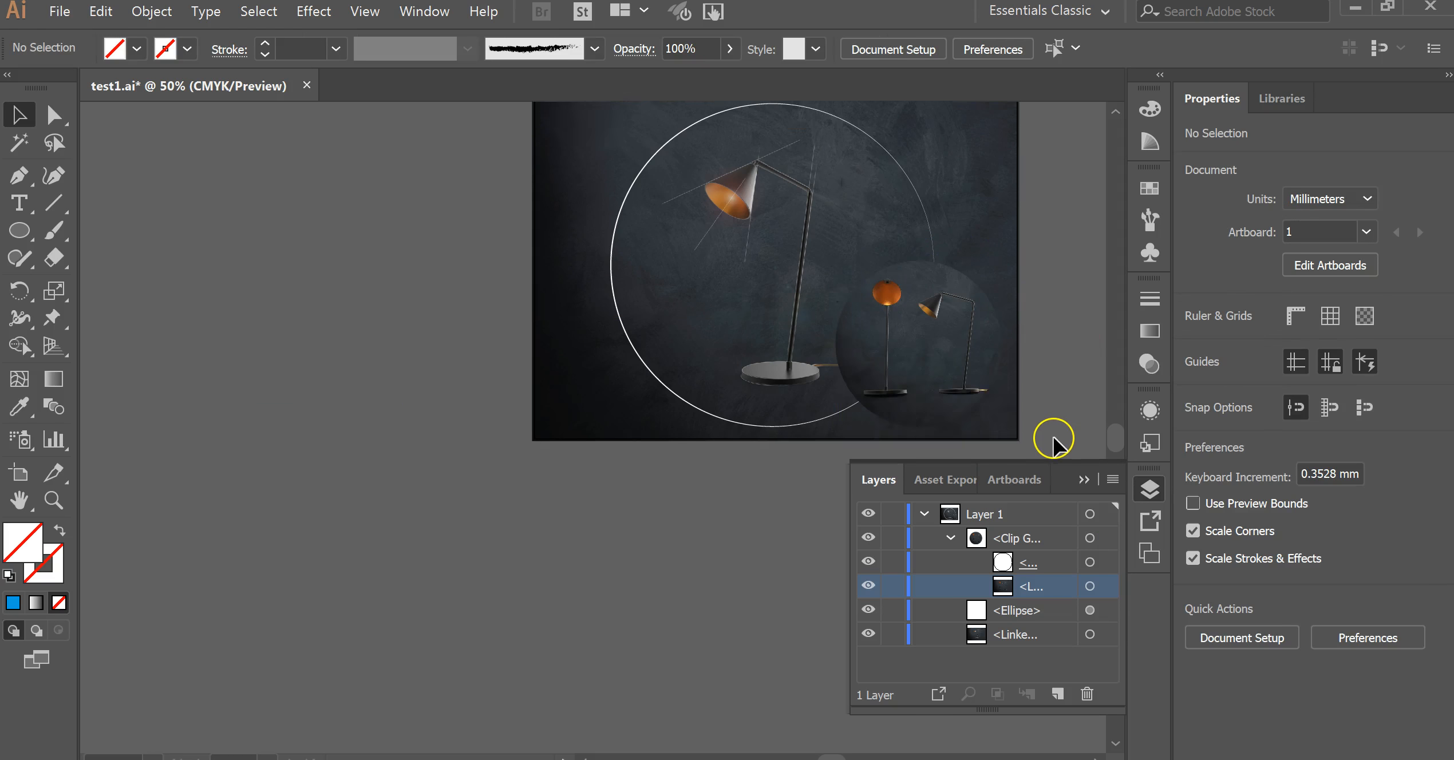
scroll(939, 324, "down", 1)
left_click_drag(928, 327, 461, 410)
scroll(578, 408, "up", 2)
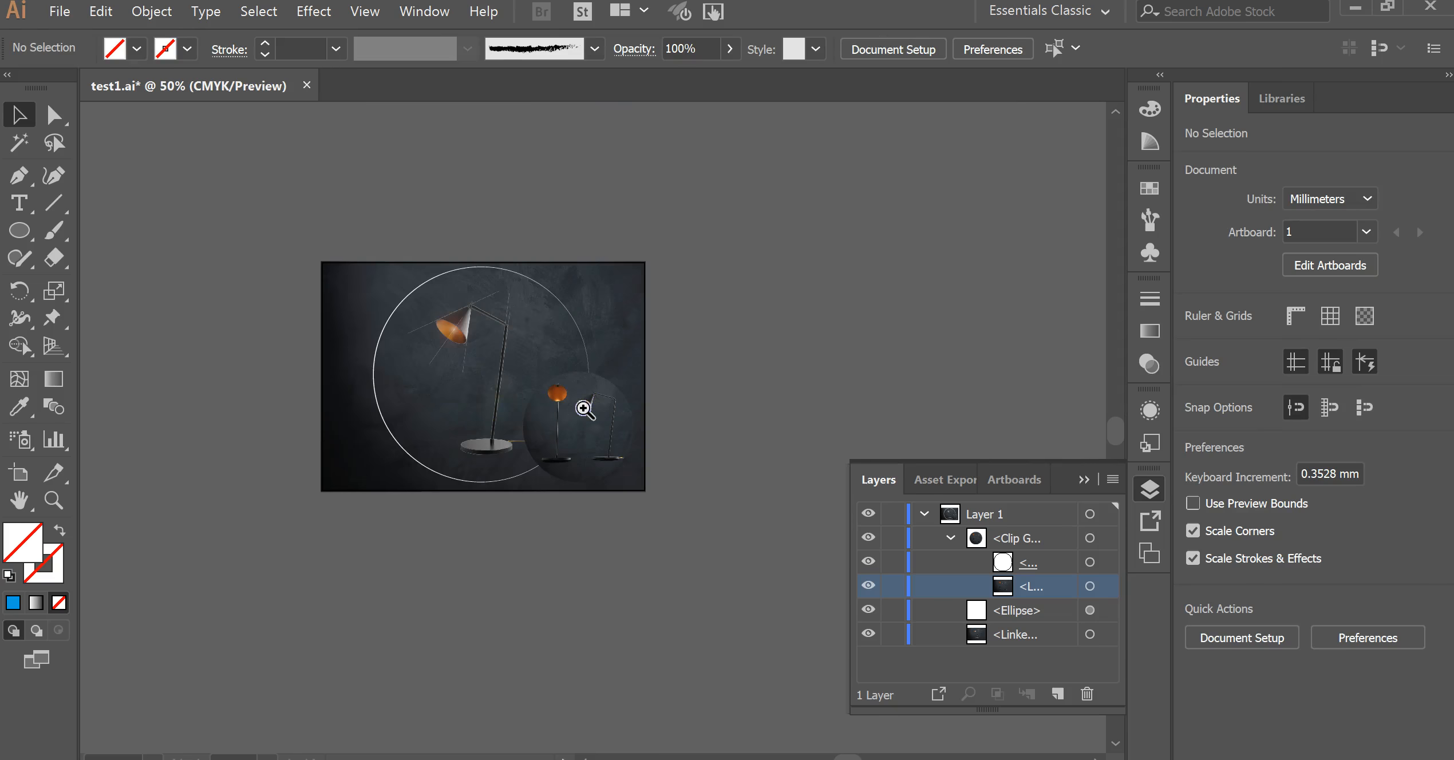
scroll(576, 406, "down", 1)
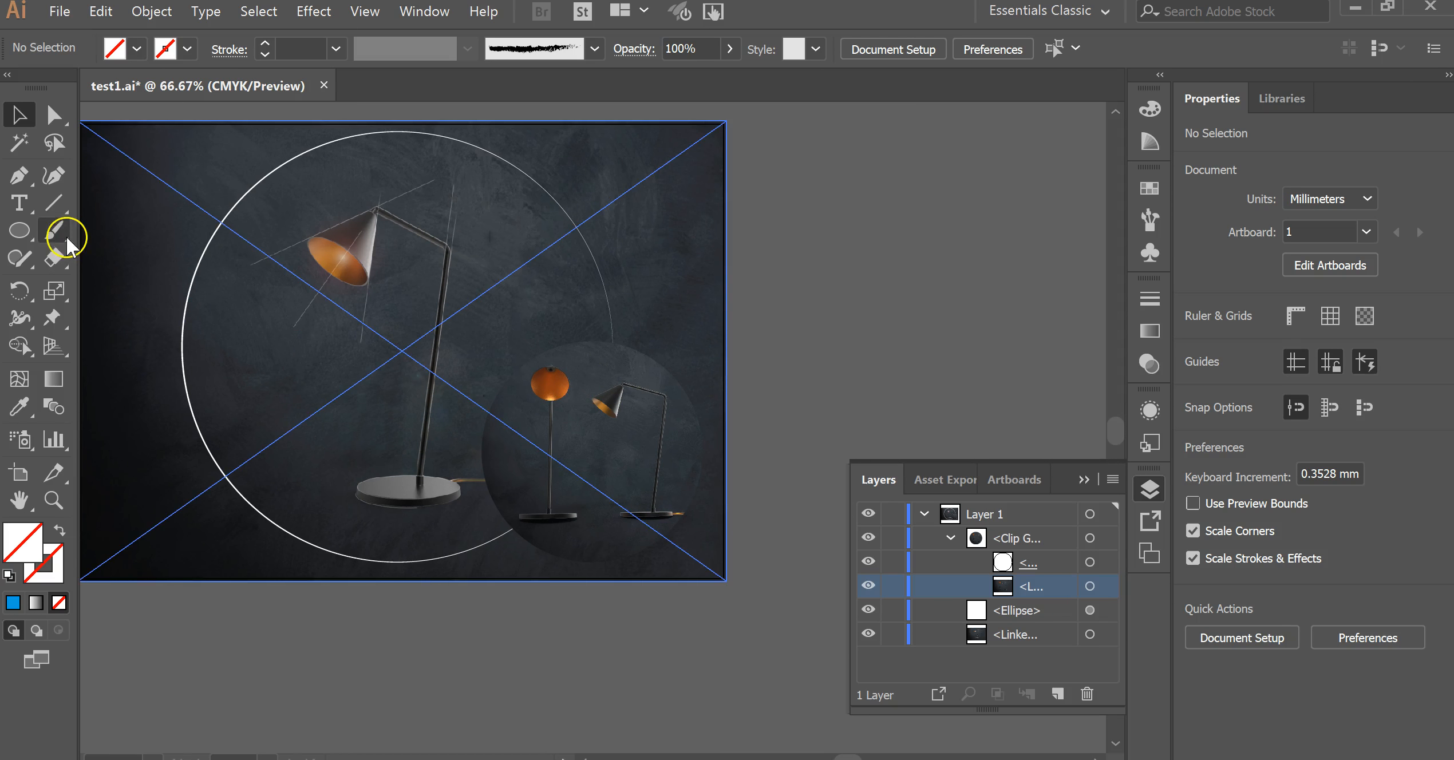
left_click(19, 231)
left_click_drag(497, 338, 692, 558)
Step: Give the new circle a white stroke and apply the tapered variable width profile
left_click(187, 48)
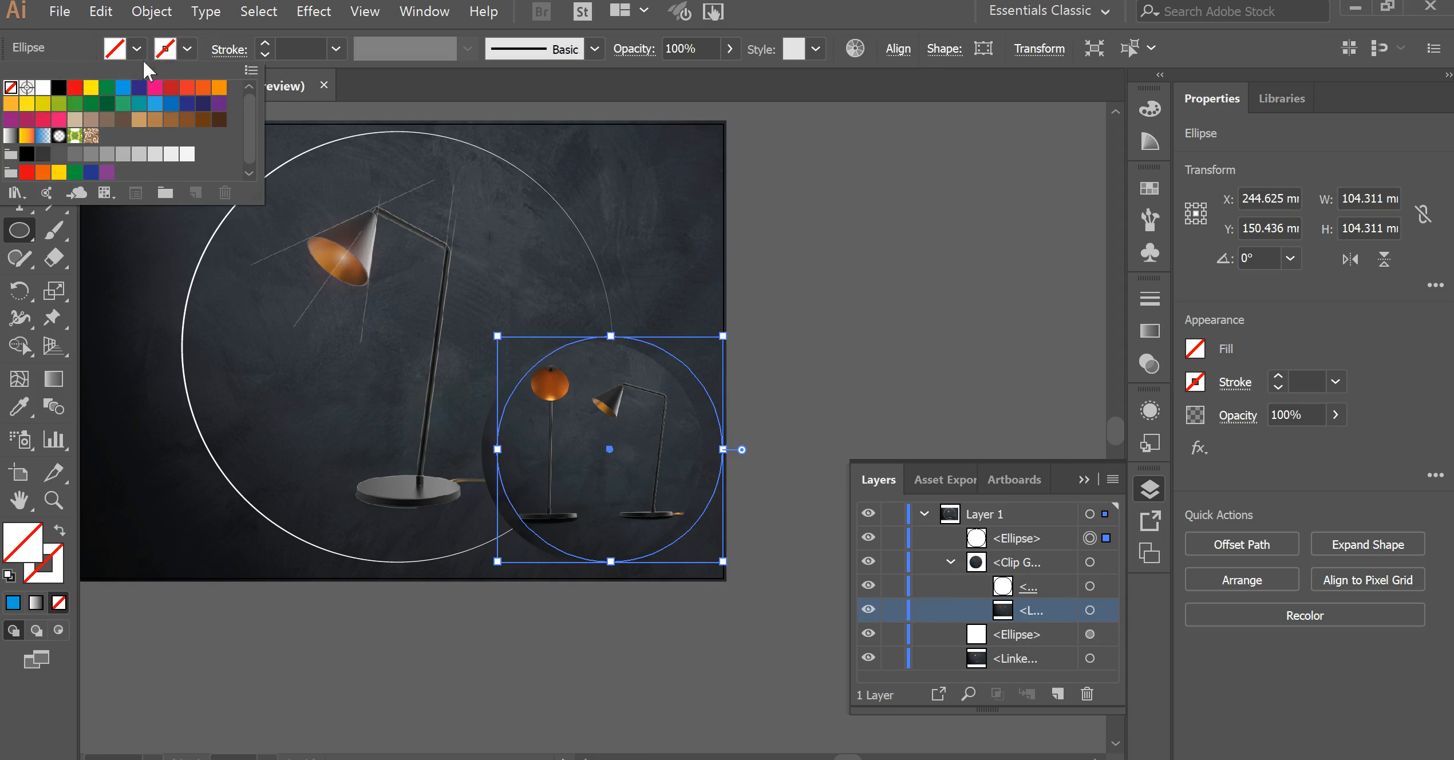
left_click(43, 91)
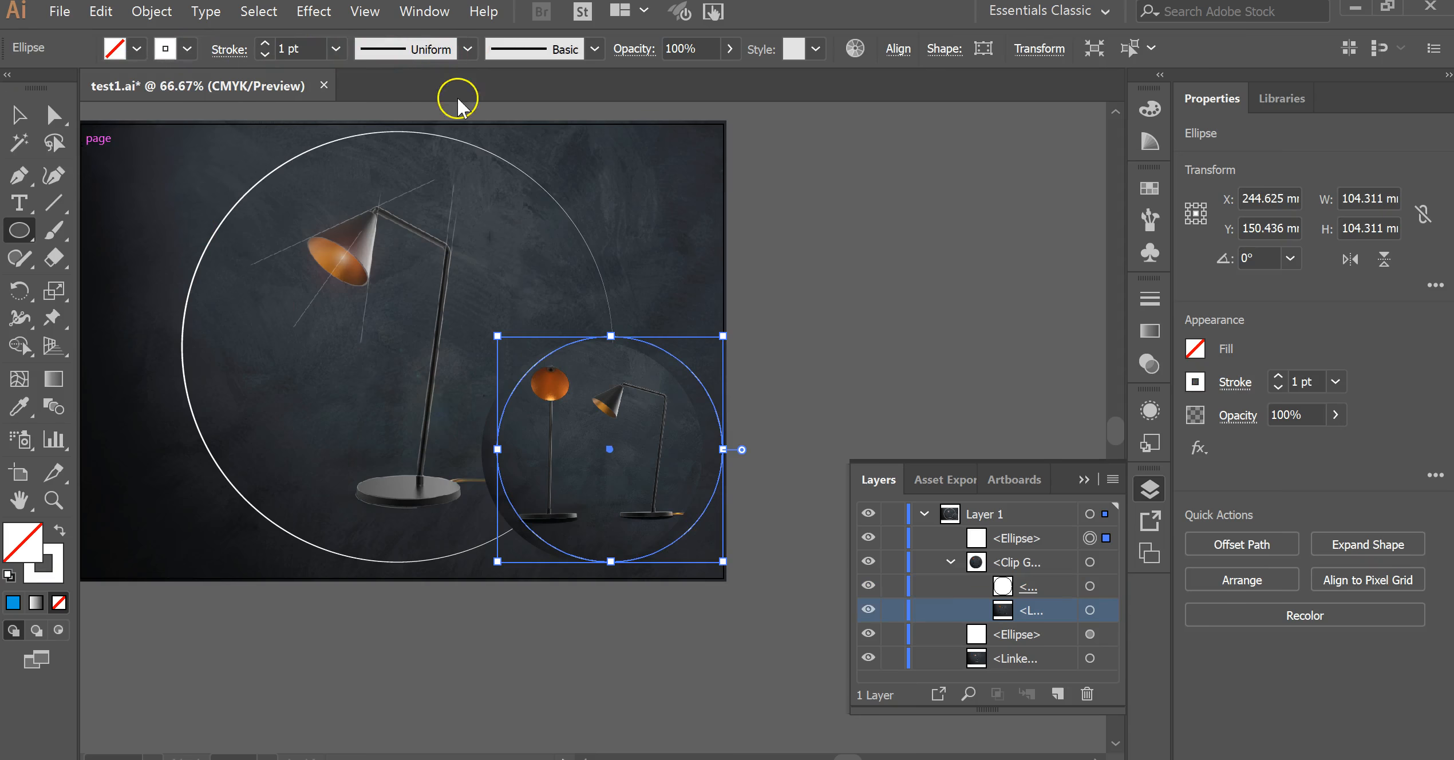
left_click(471, 52)
left_click(451, 142)
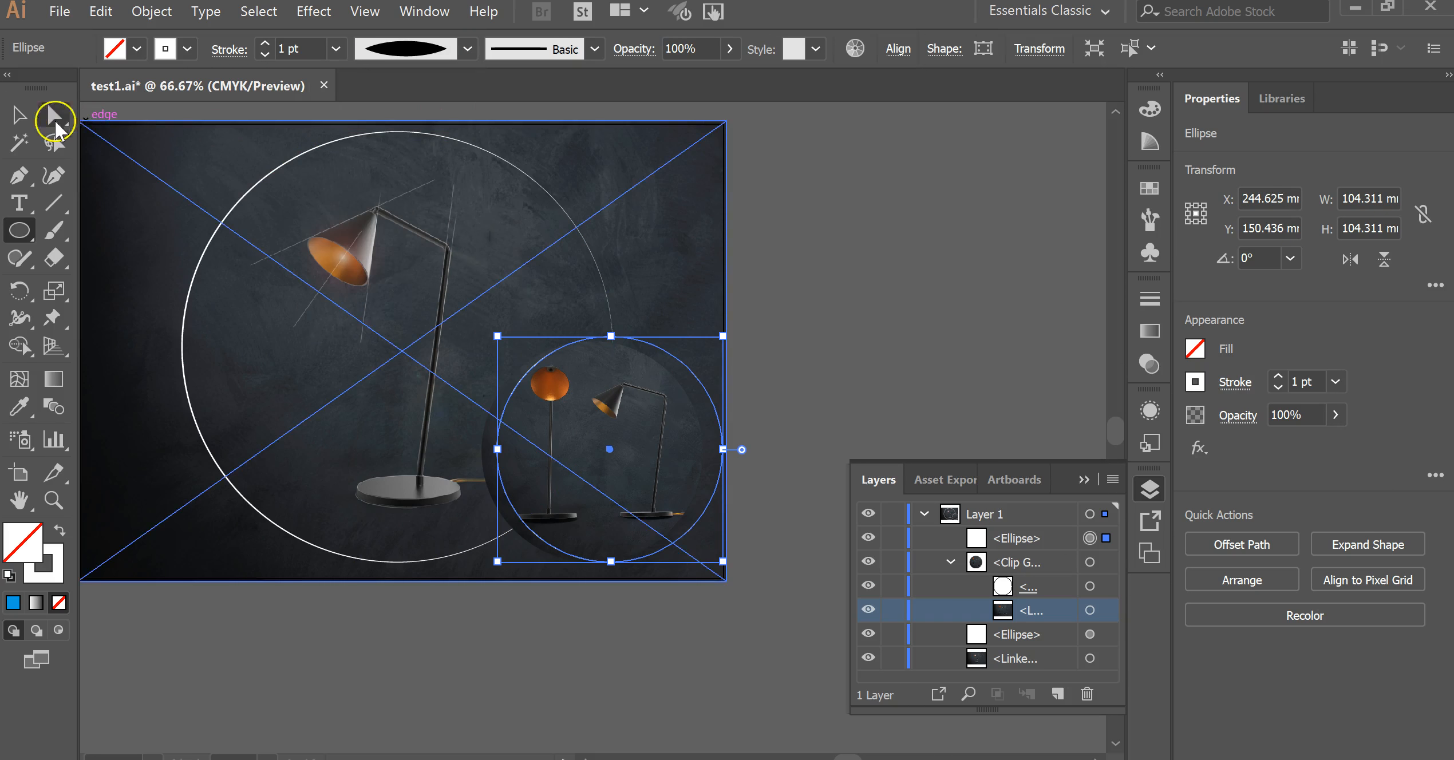
Step: Move the tapered circle to about X 237 mm, Y 151.5 mm so it frames the circular clip, and deselect it
left_click(18, 114)
left_click_drag(668, 360, 664, 365)
left_click(878, 373)
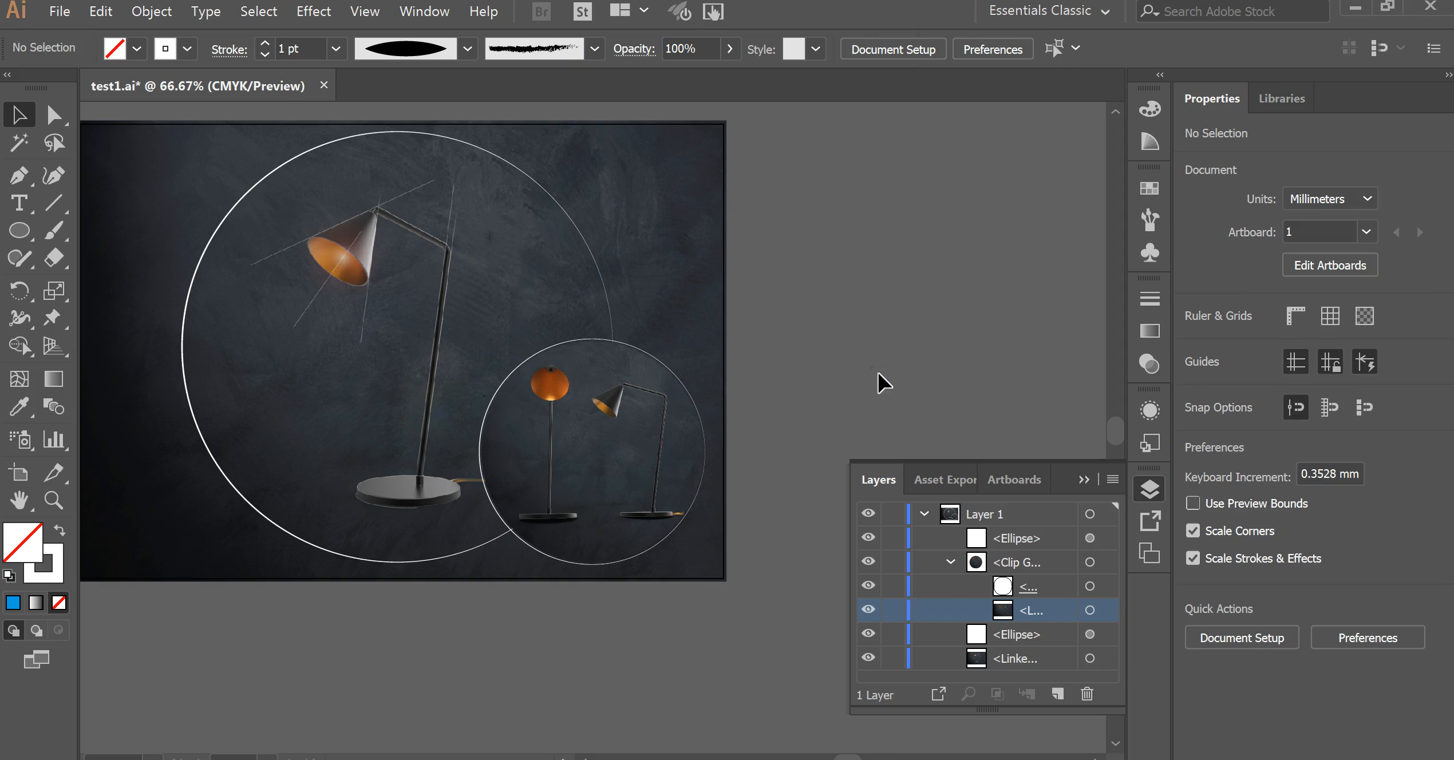
left_click(677, 384)
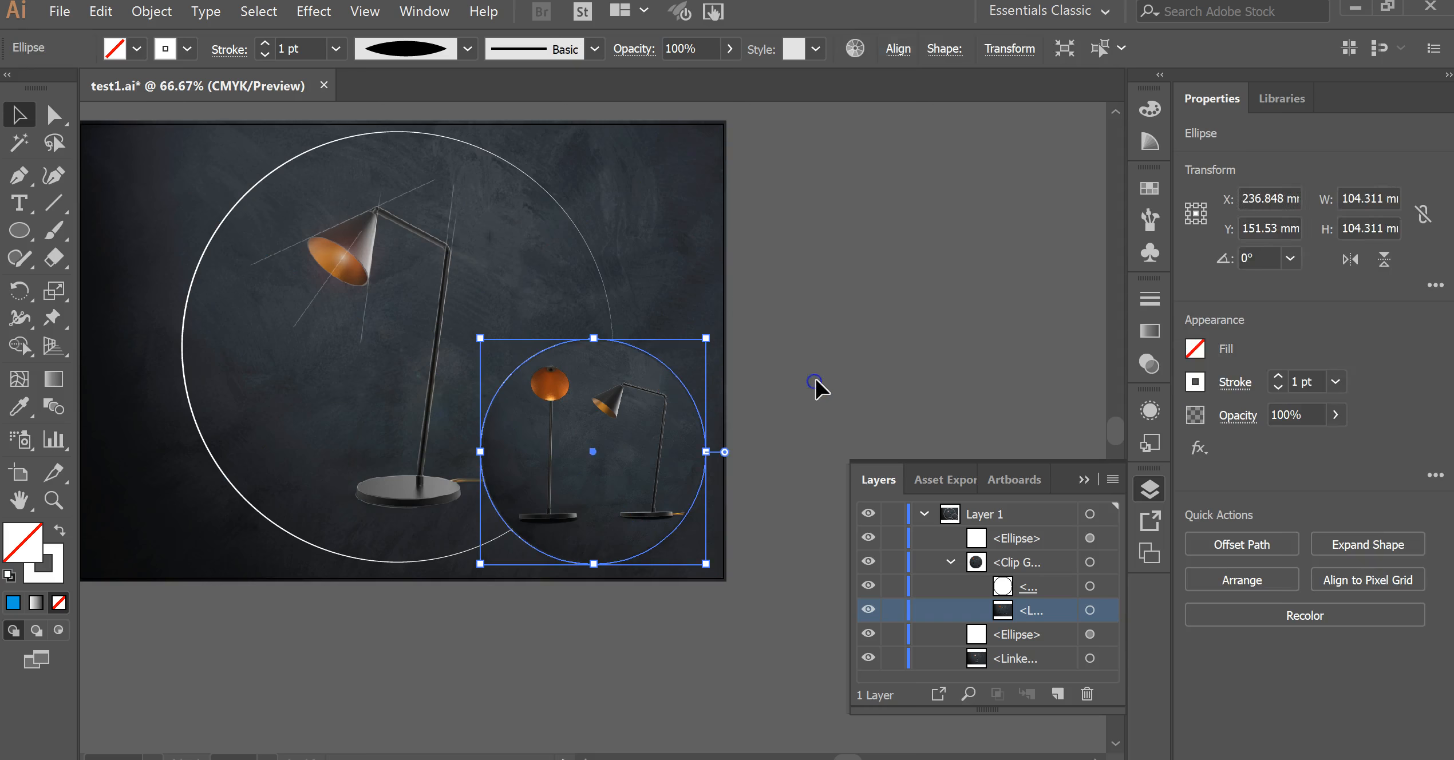
left_click(816, 378)
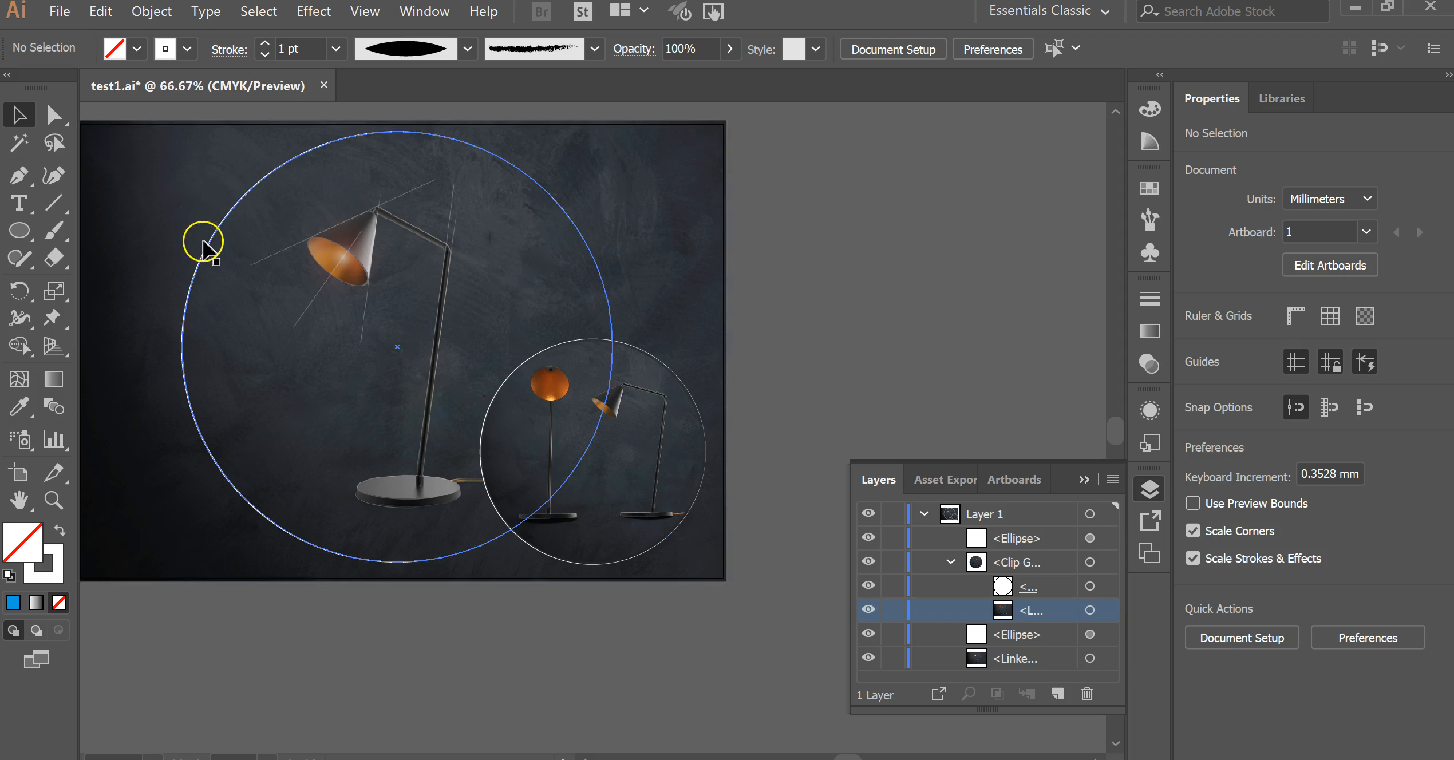
Step: Switch to the browser to examine the example presentation board, and return to Illustrator
scroll(601, 374, "down", 1)
left_click_drag(573, 345, 697, 317)
left_click(434, 759)
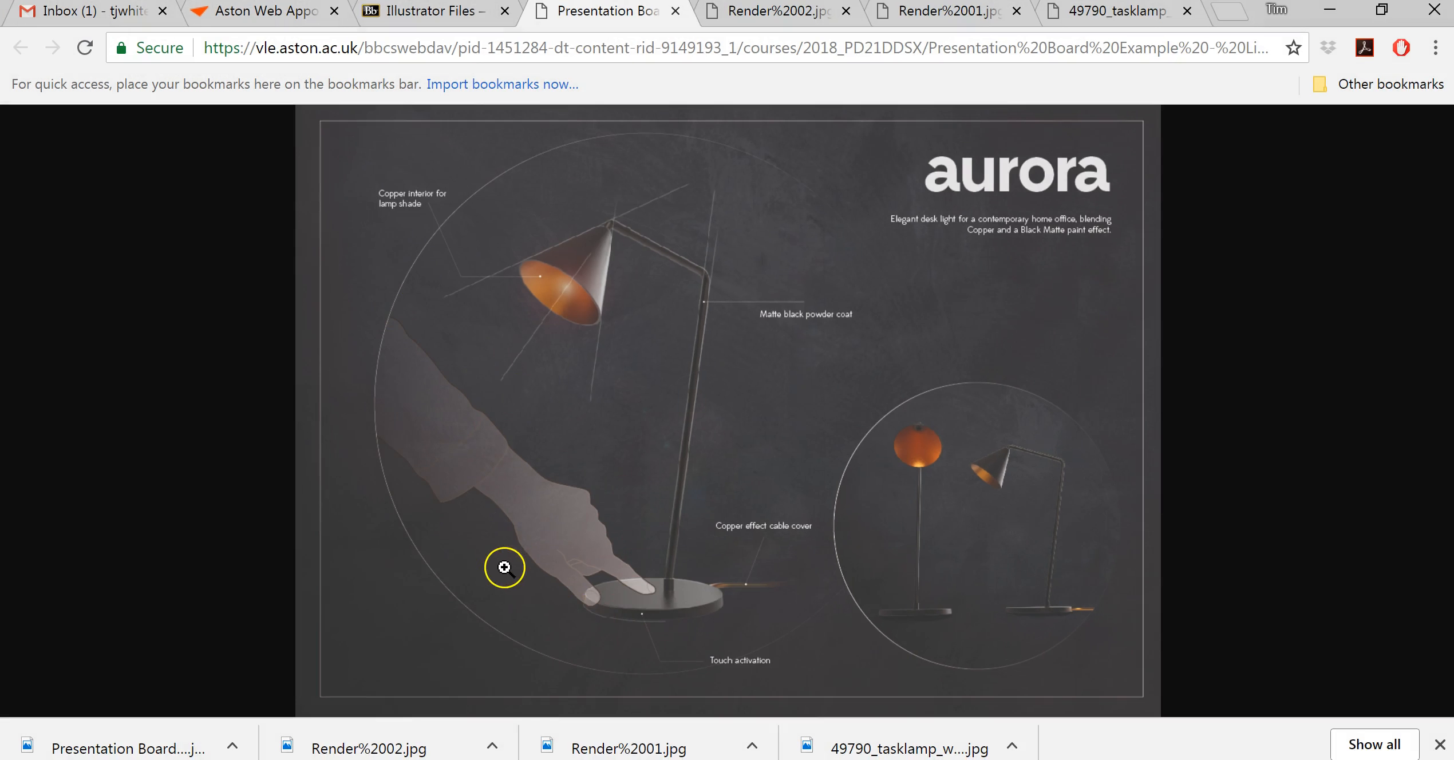
left_click(1332, 16)
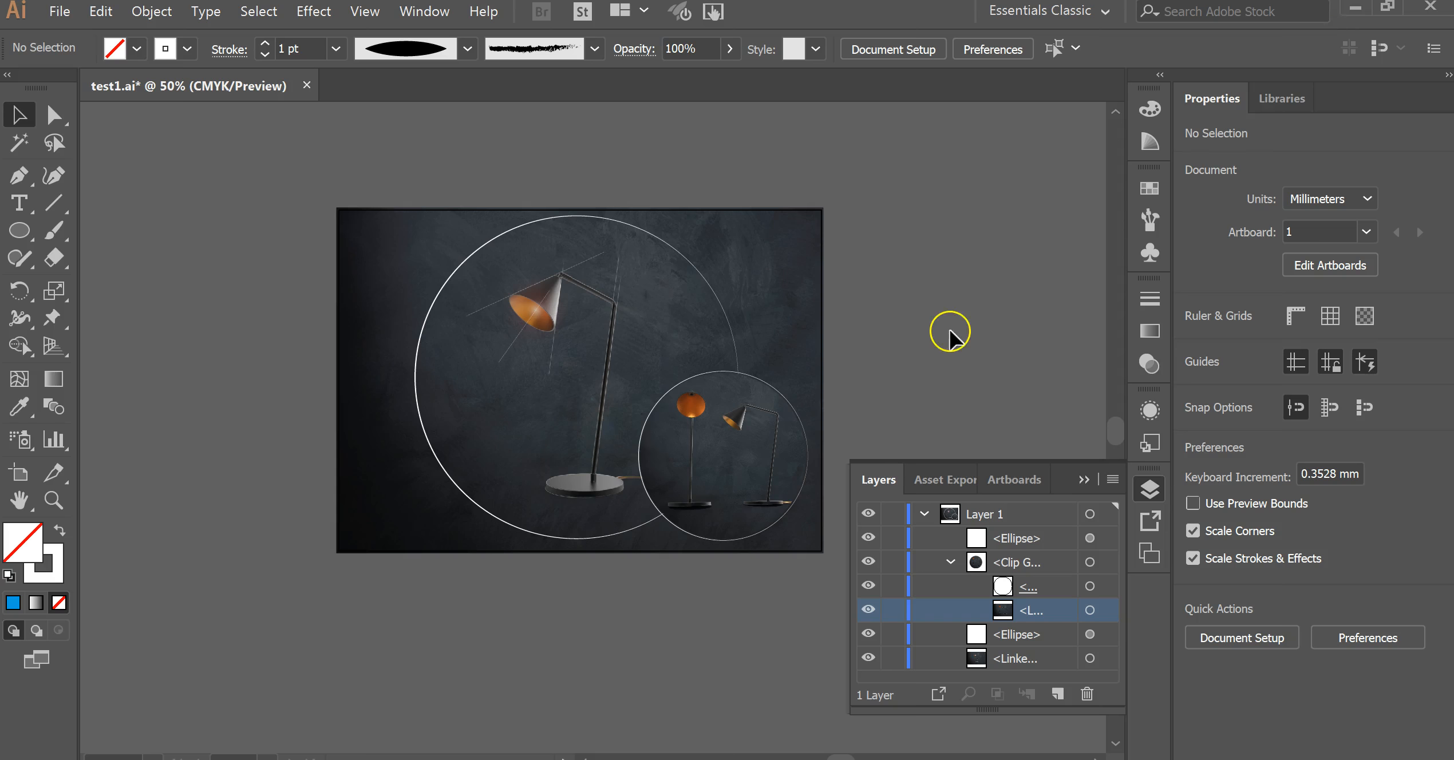
left_click(996, 377)
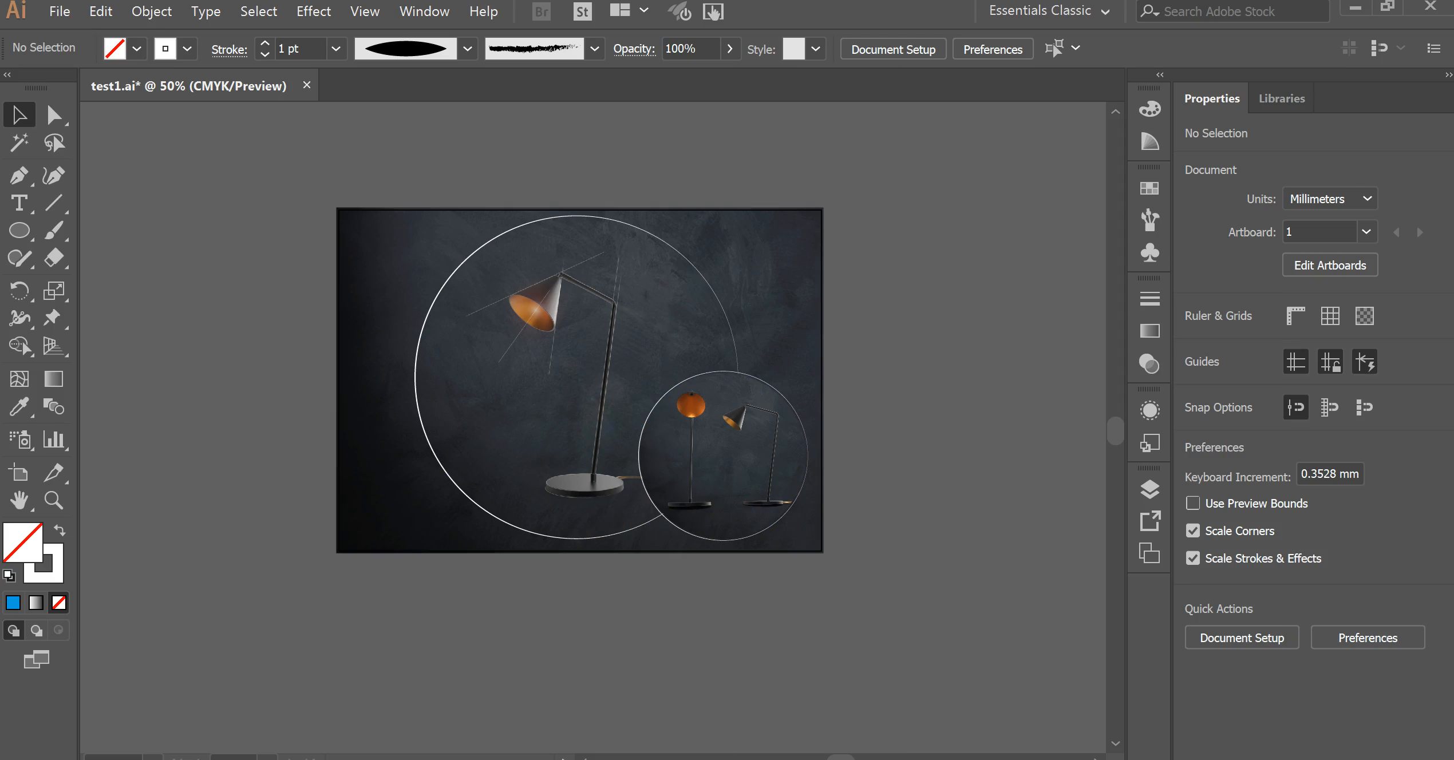
Step: Place 49790_tasklamp_white_base_touch.jpg from the Illustrator folder on the Desktop onto the canvas
left_click(303, 759)
key("alt+Tab")
left_click(114, 681)
left_click(546, 331)
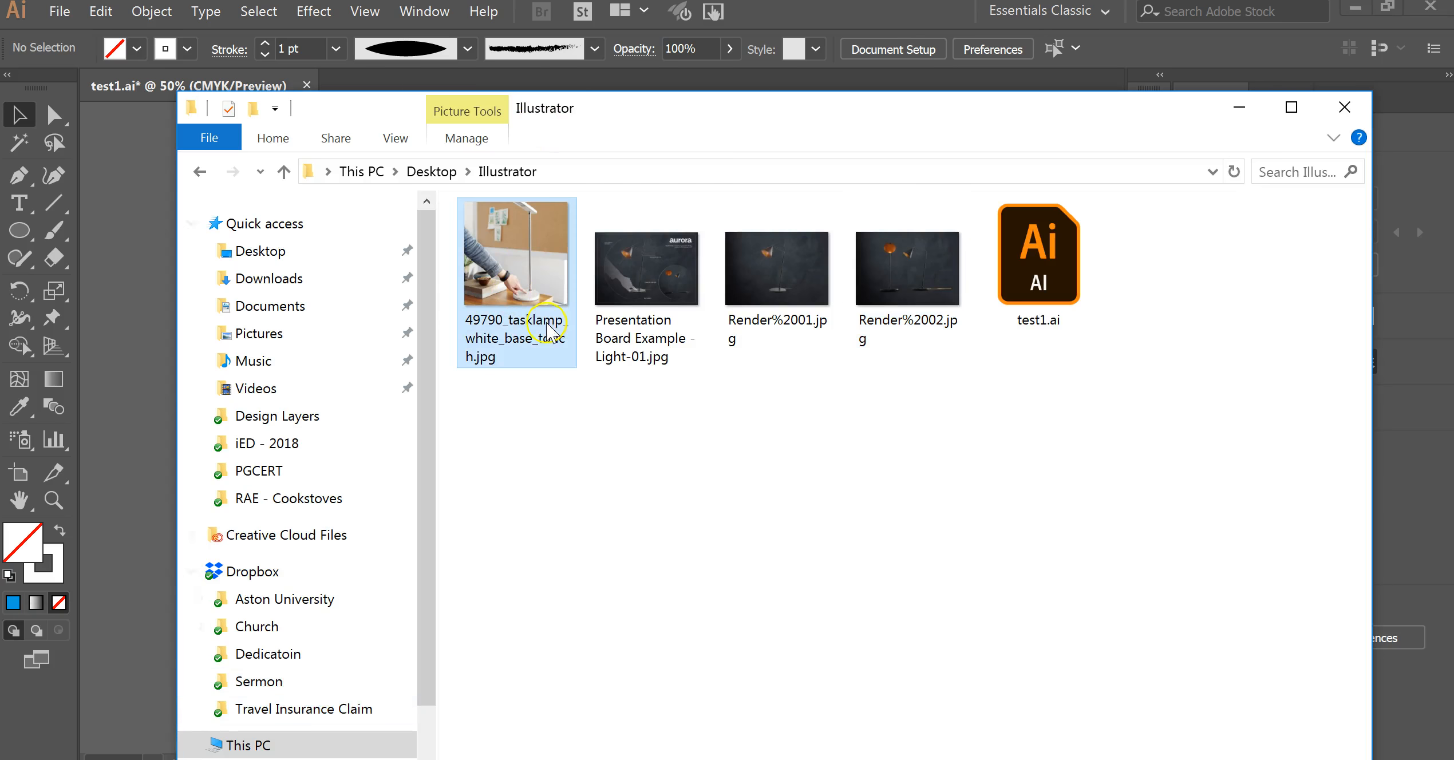
left_click_drag(371, 309, 128, 398)
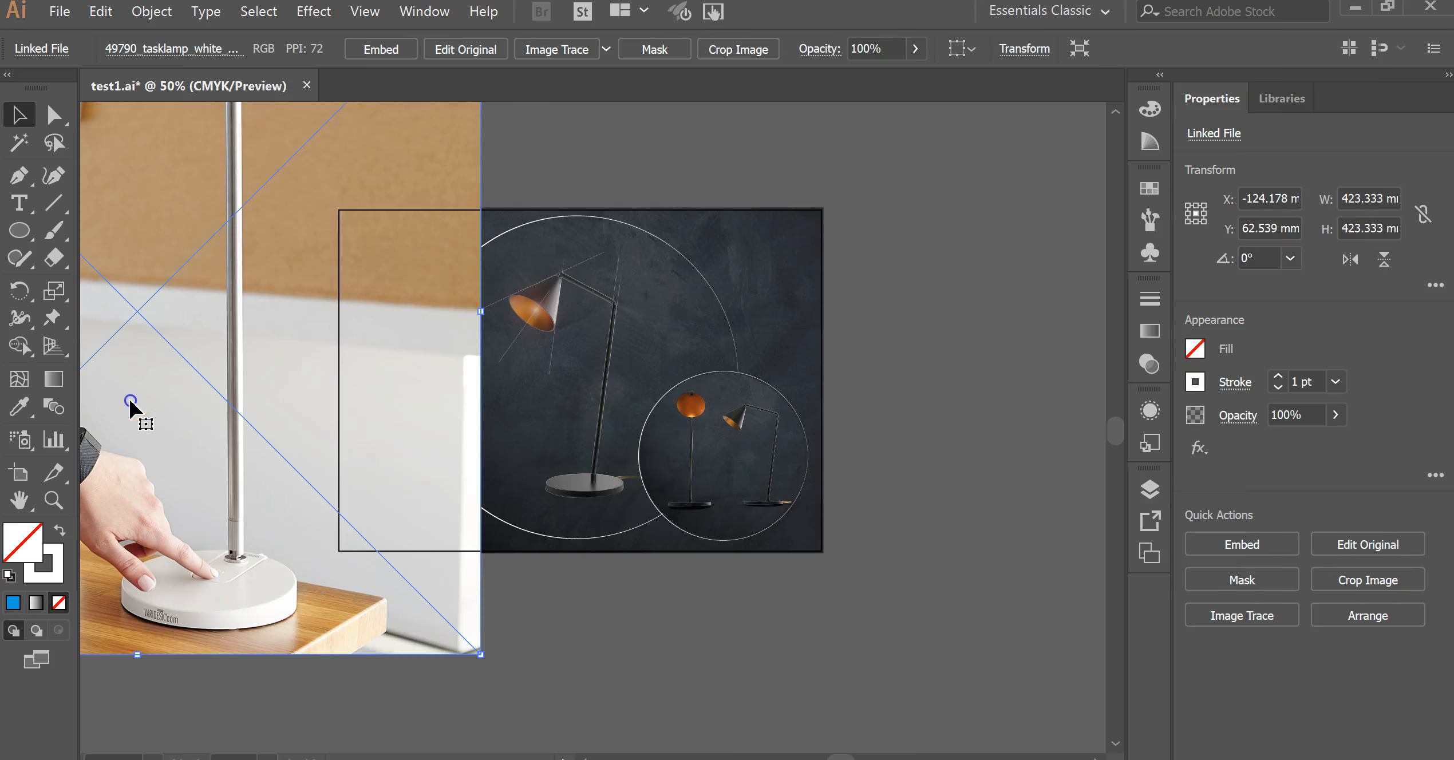
Step: Reposition the hand photo to about X -173 mm, Y 18 mm beside the lamp board and deselect it
left_click_drag(222, 539, 302, 484)
left_click(661, 600)
left_click_drag(435, 467, 872, 515)
left_click_drag(662, 445, 439, 436)
left_click(663, 675)
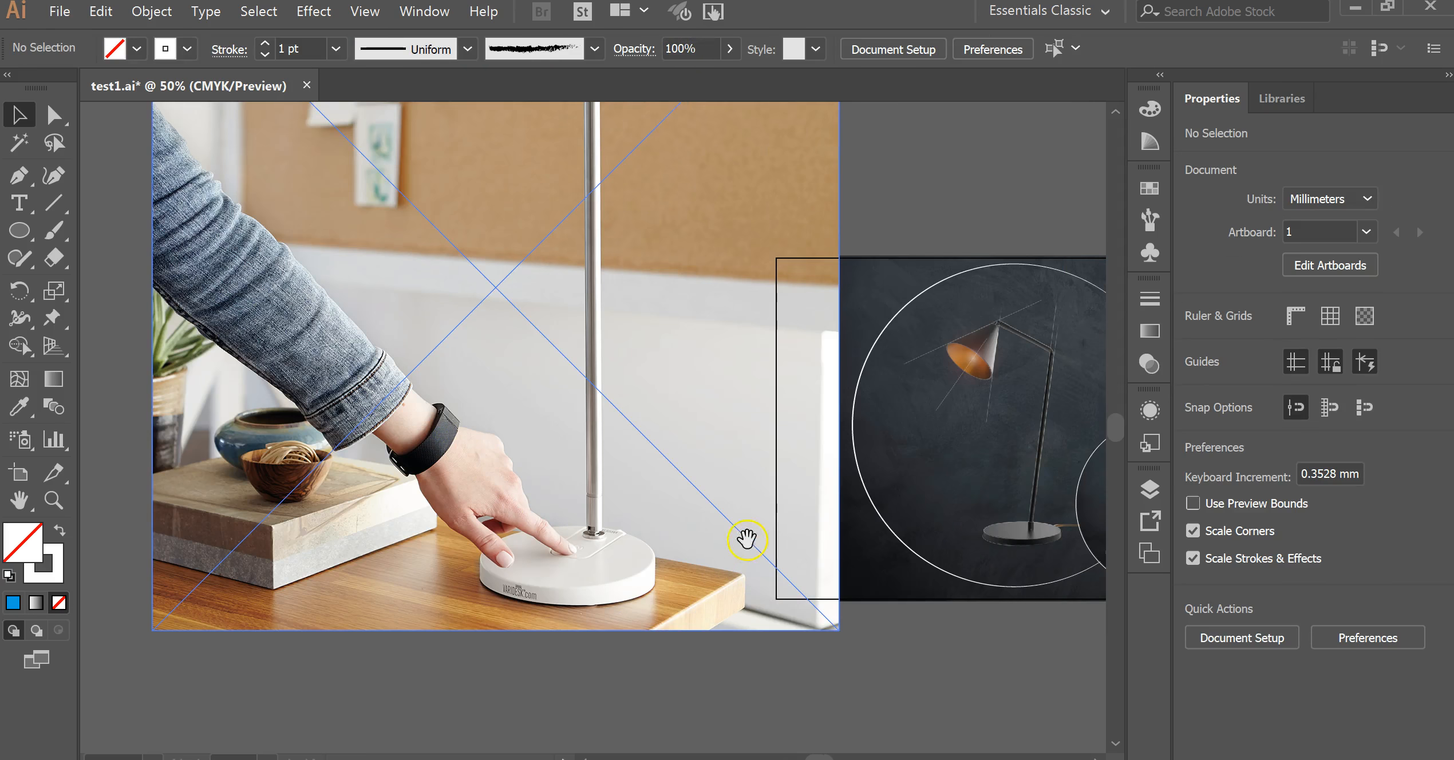
Step: Select the hand photo and toggle its visibility off and on in the layer list
left_click_drag(744, 535, 664, 510)
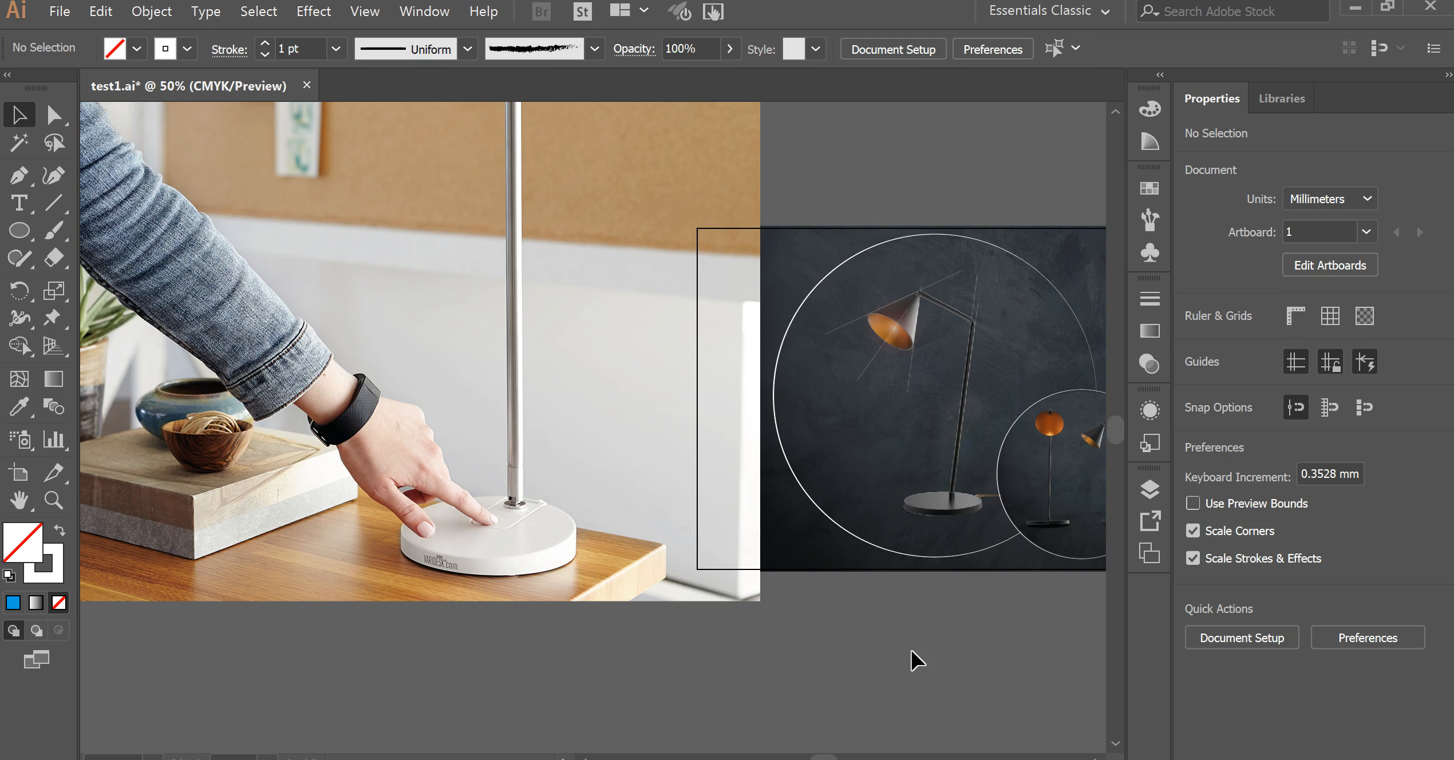
left_click(463, 431, "ctrl")
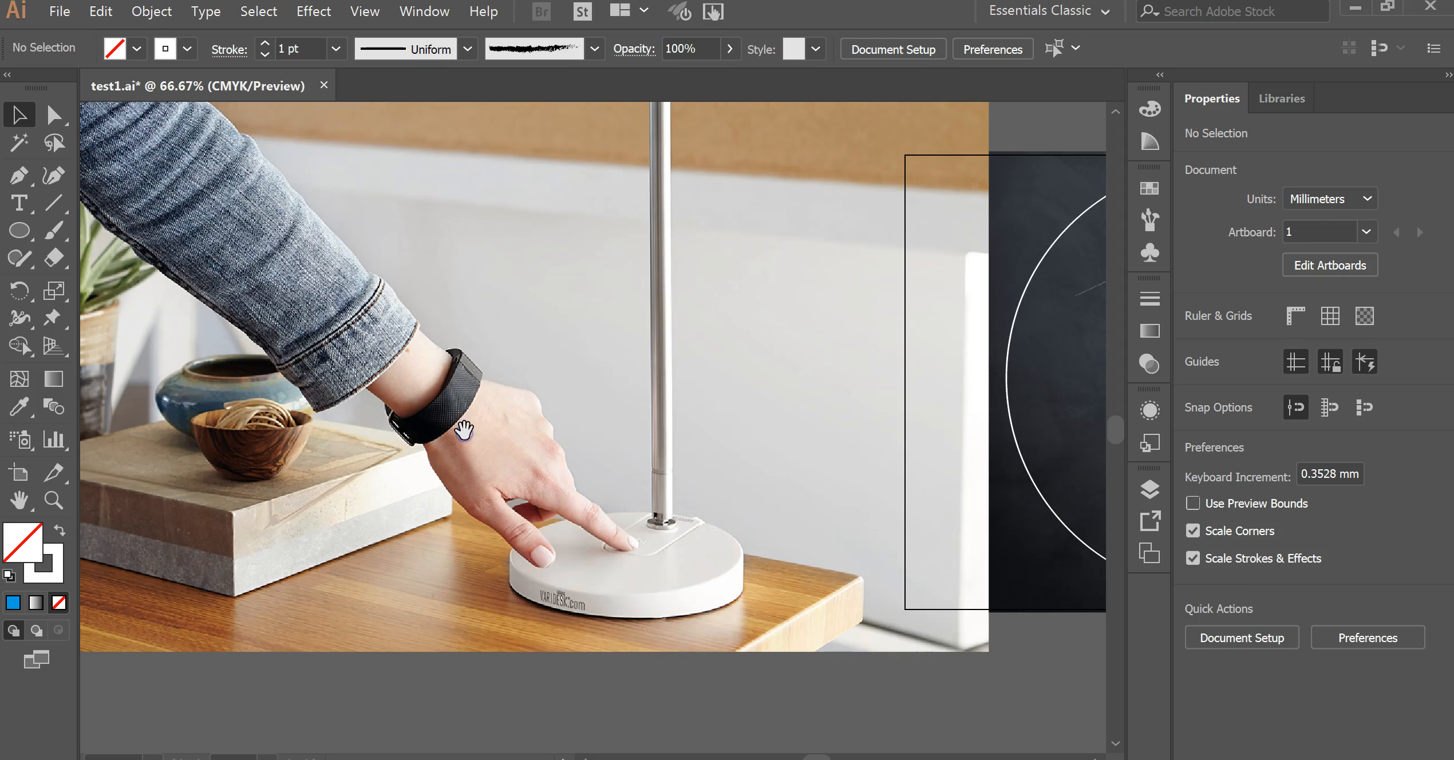
left_click(604, 376)
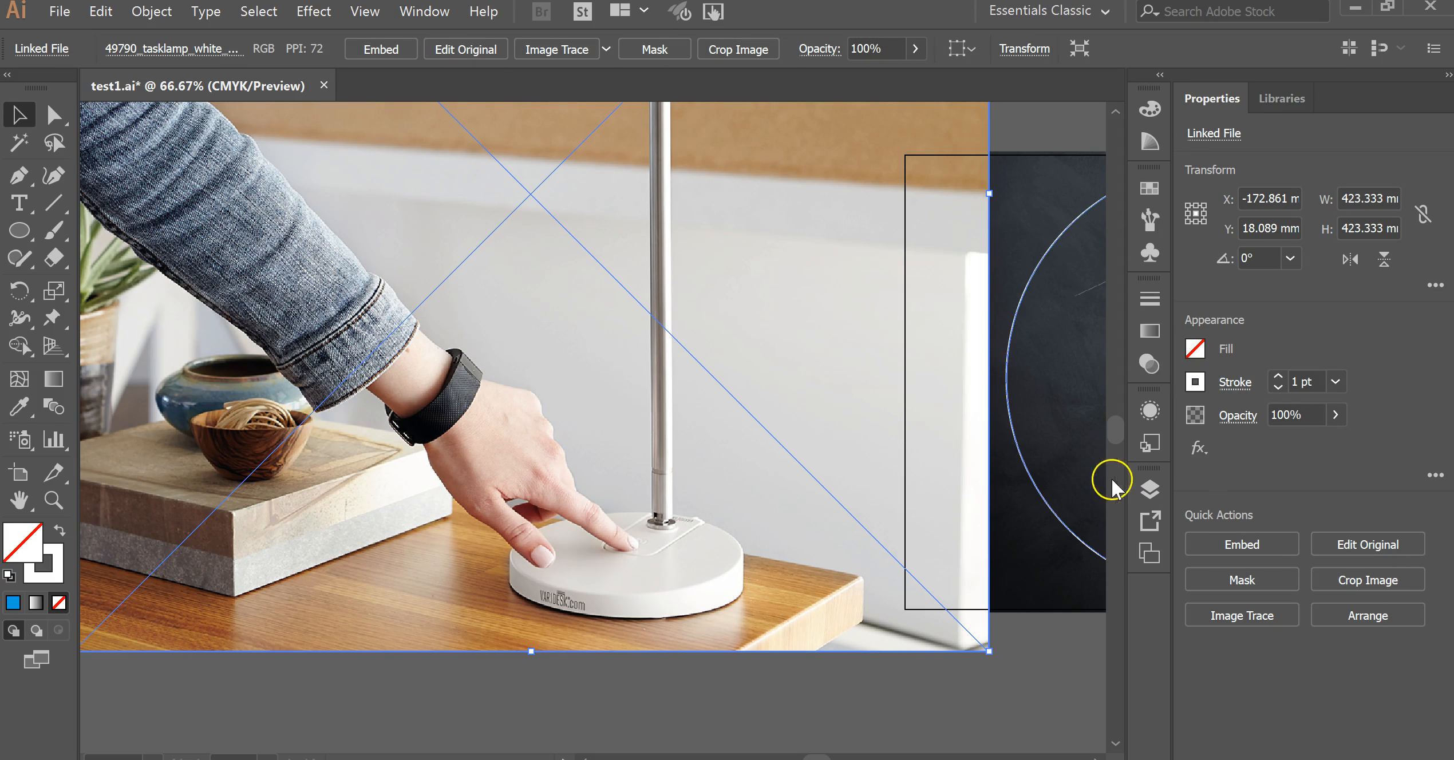
left_click(1150, 489)
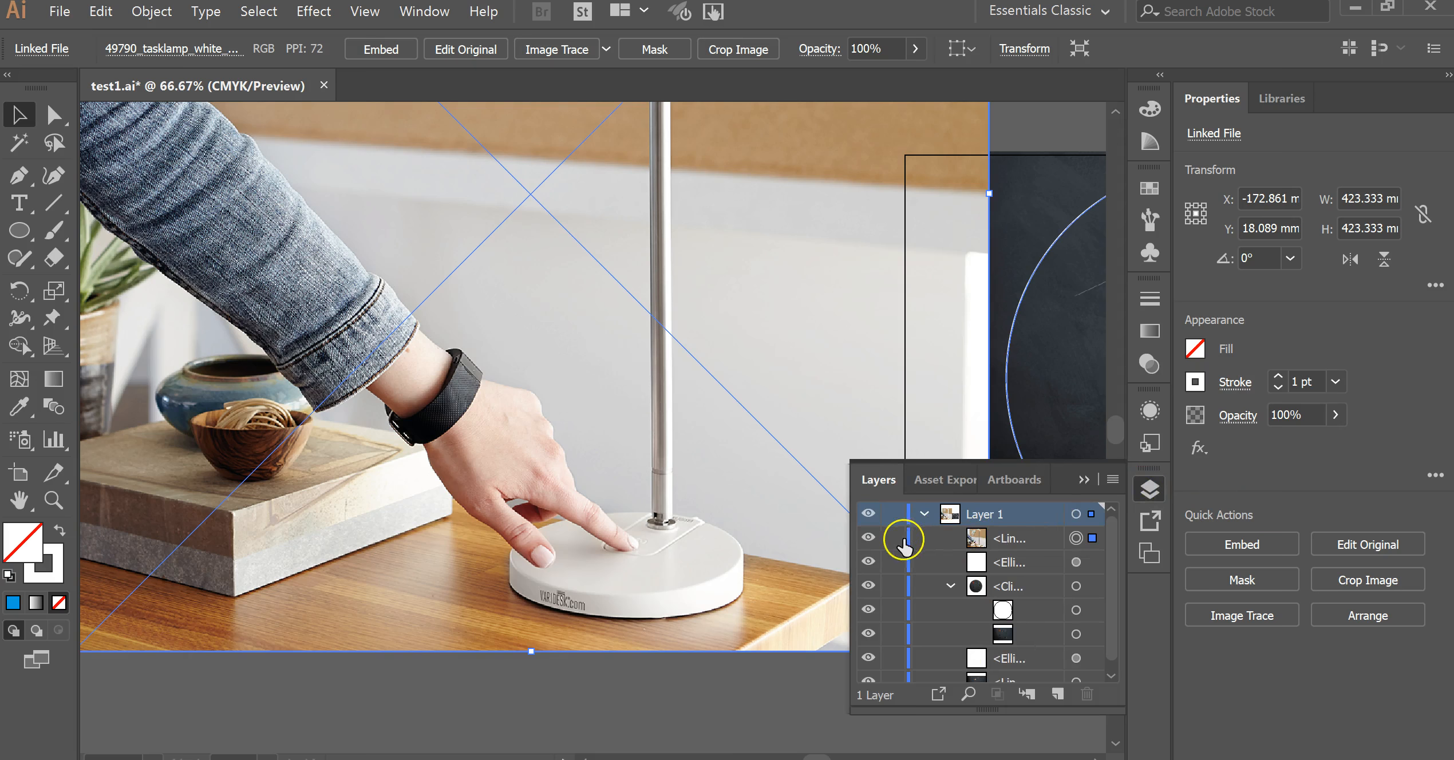
left_click(870, 539)
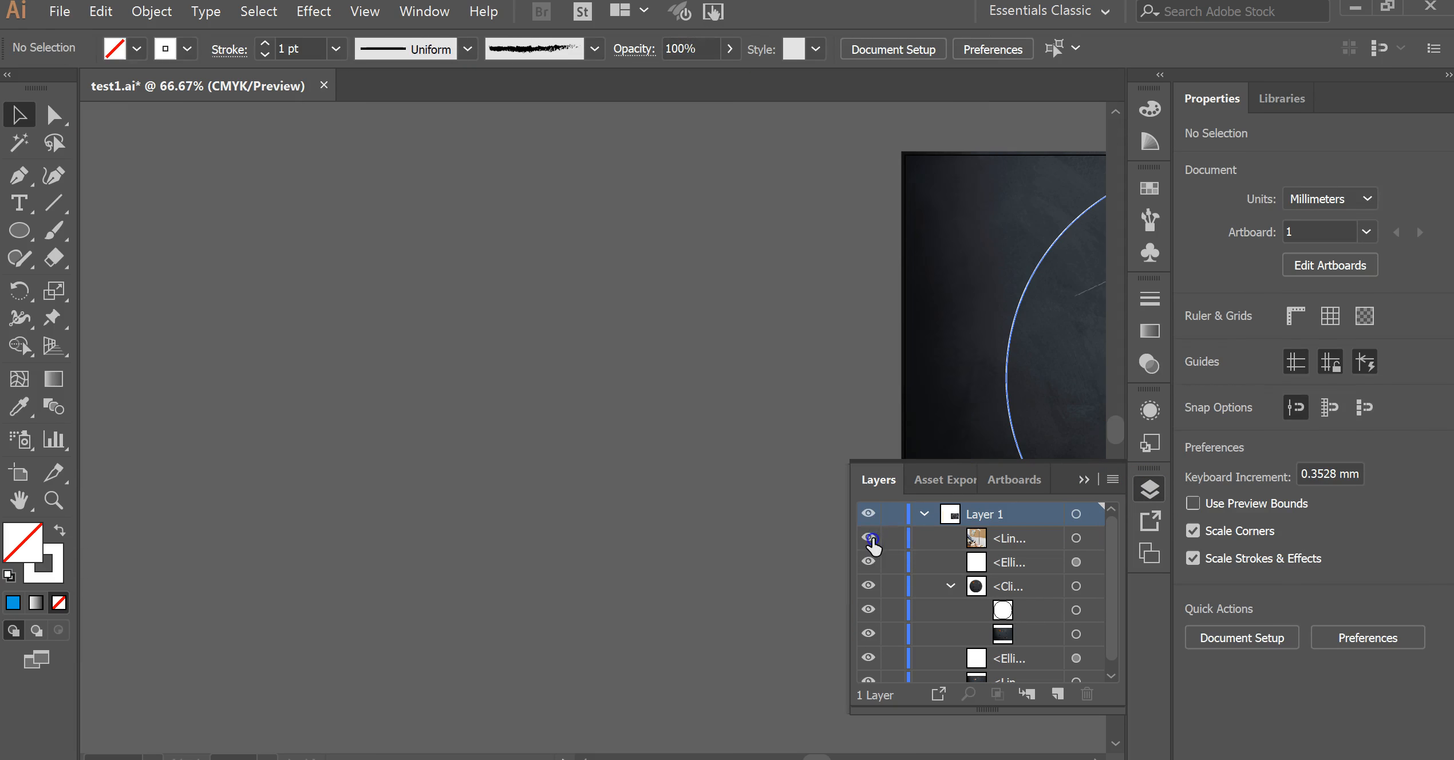
left_click(870, 539)
left_click(868, 541)
left_click(868, 541)
Step: Lock the hand photo in the layer list and test that it cannot be selected
left_click(897, 541)
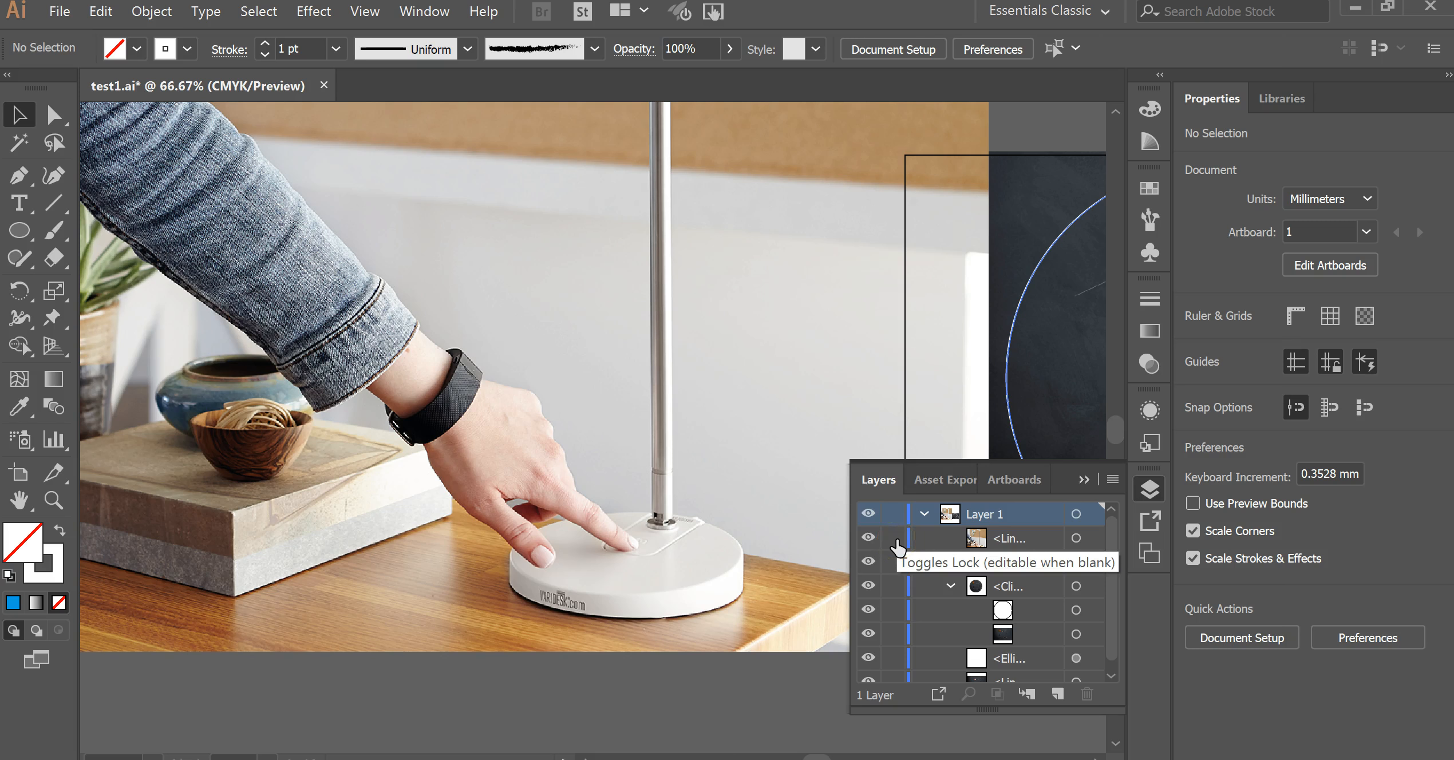
left_click(897, 549)
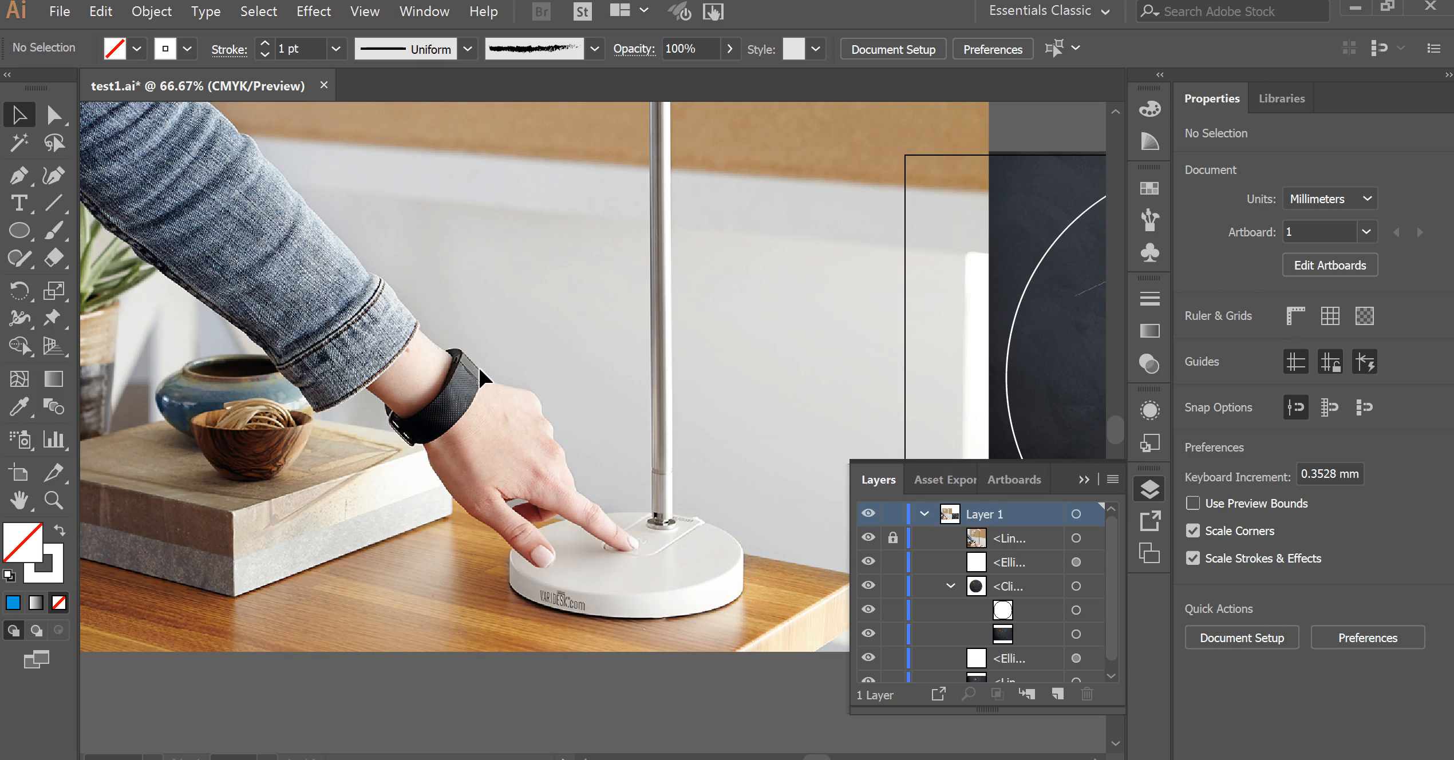
left_click(351, 561)
Step: Activate the Pen tool and set the stroke colour to black for tracing over the hand photo
left_click(18, 175)
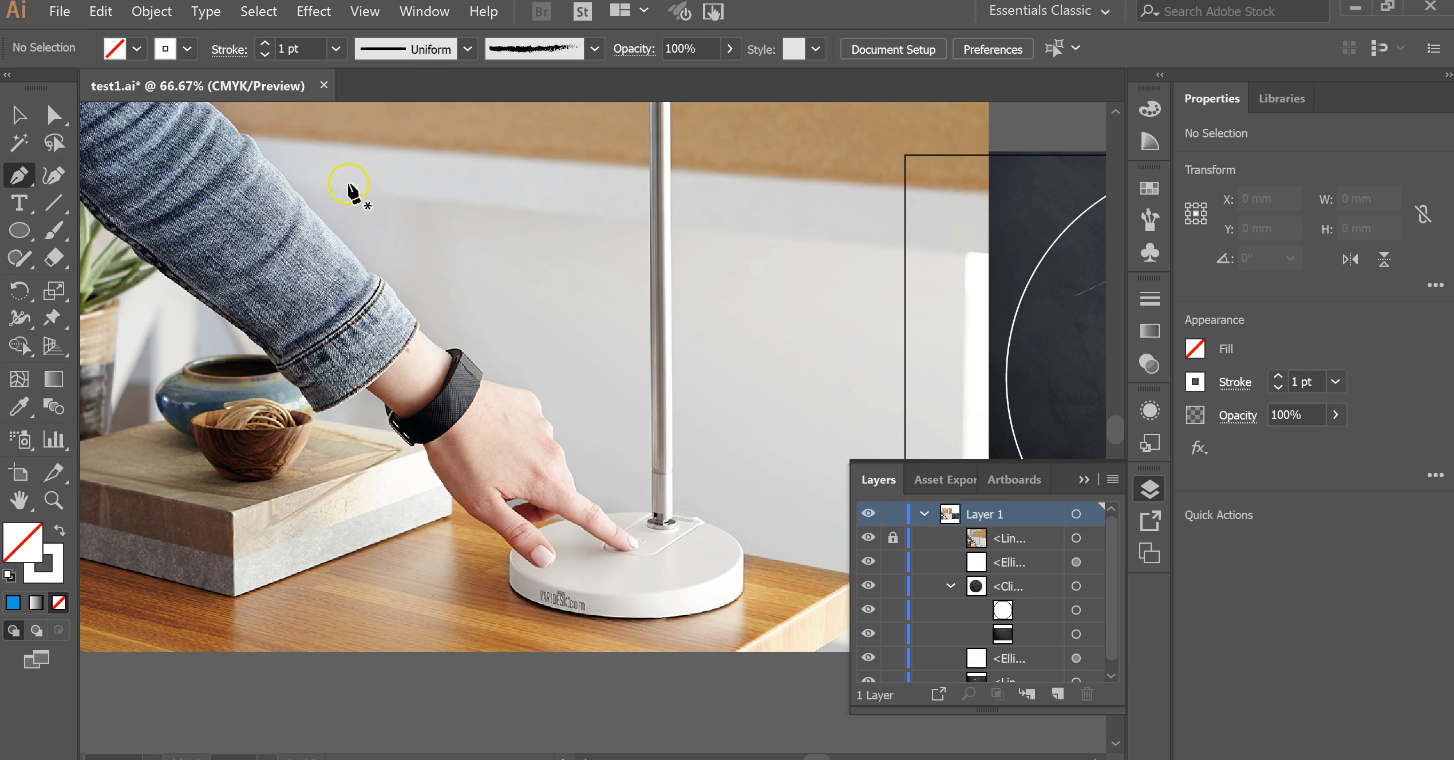
left_click(138, 50)
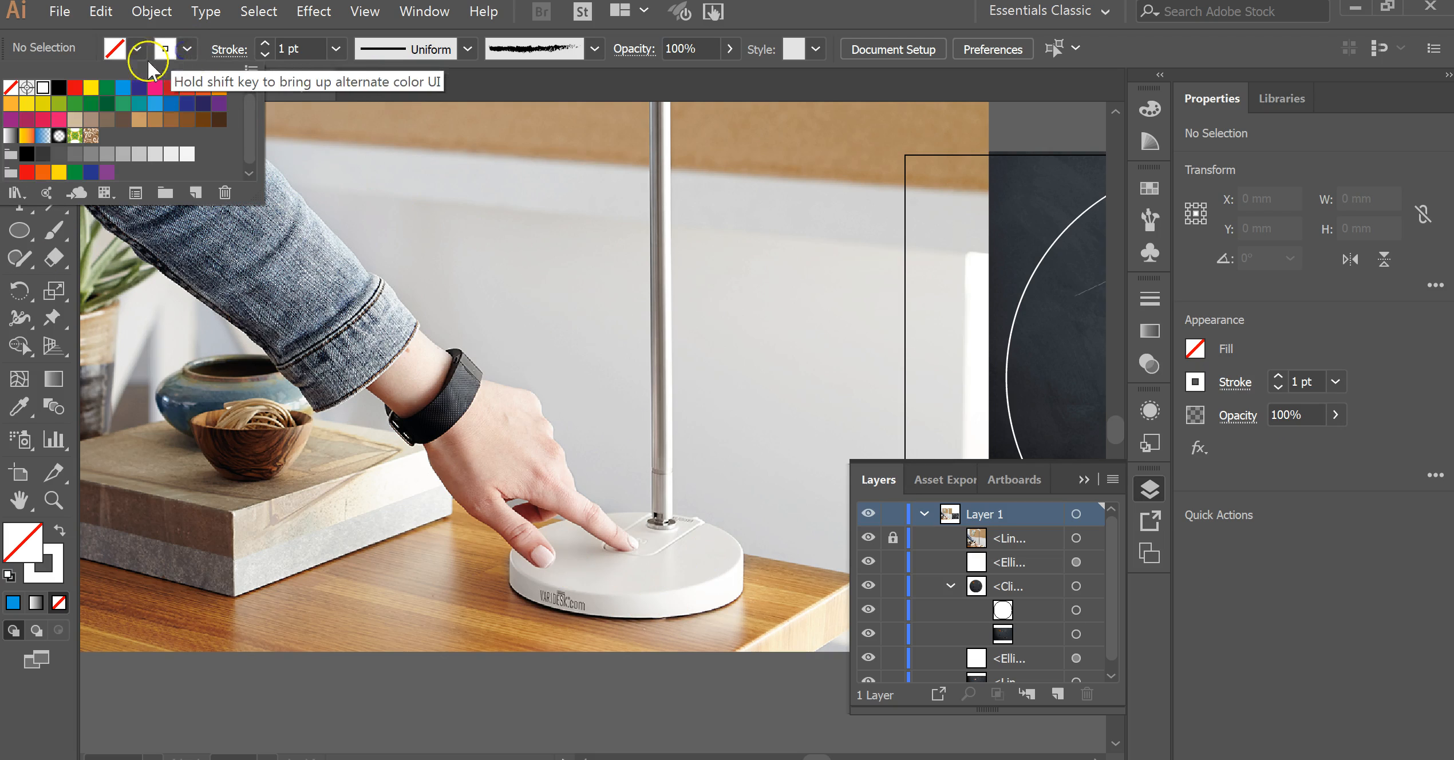
left_click(187, 50)
left_click(58, 88)
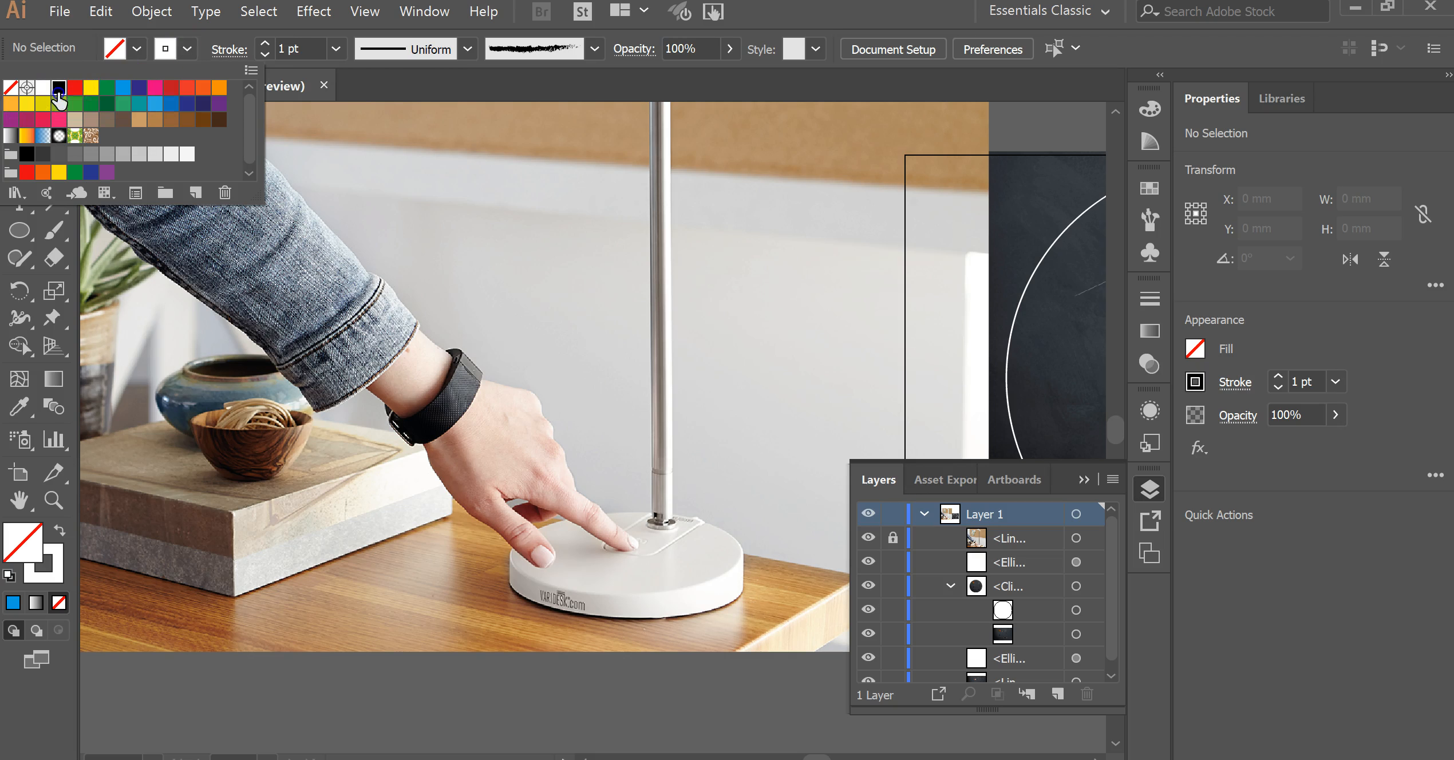
Step: Set the stroke weight to 2 pt and trace the sleeve's lower edge, the cuff and the hand with its thumb and index finger
left_click(180, 51)
left_click(265, 45)
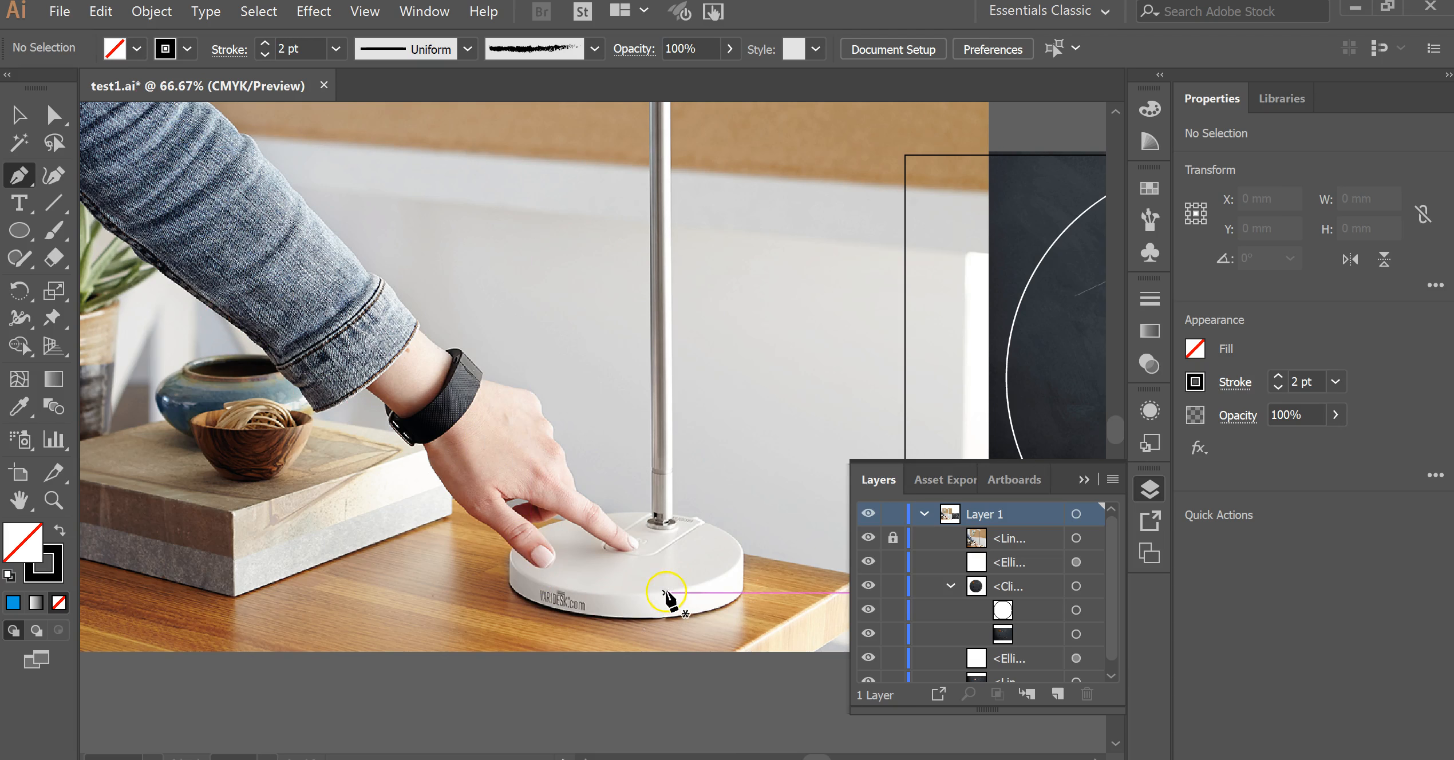
left_click(154, 267)
left_click_drag(236, 329, 345, 409)
left_click(299, 387)
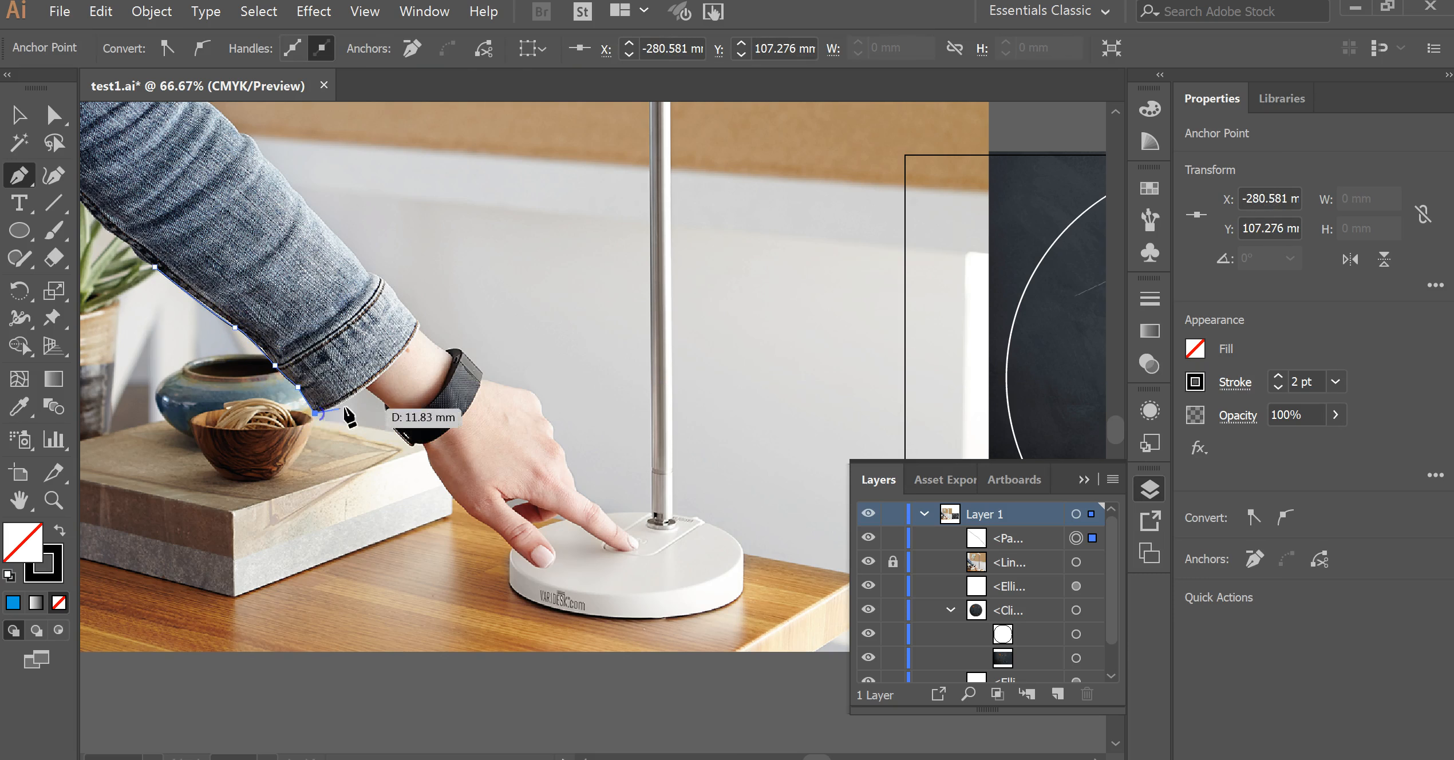
left_click(367, 385)
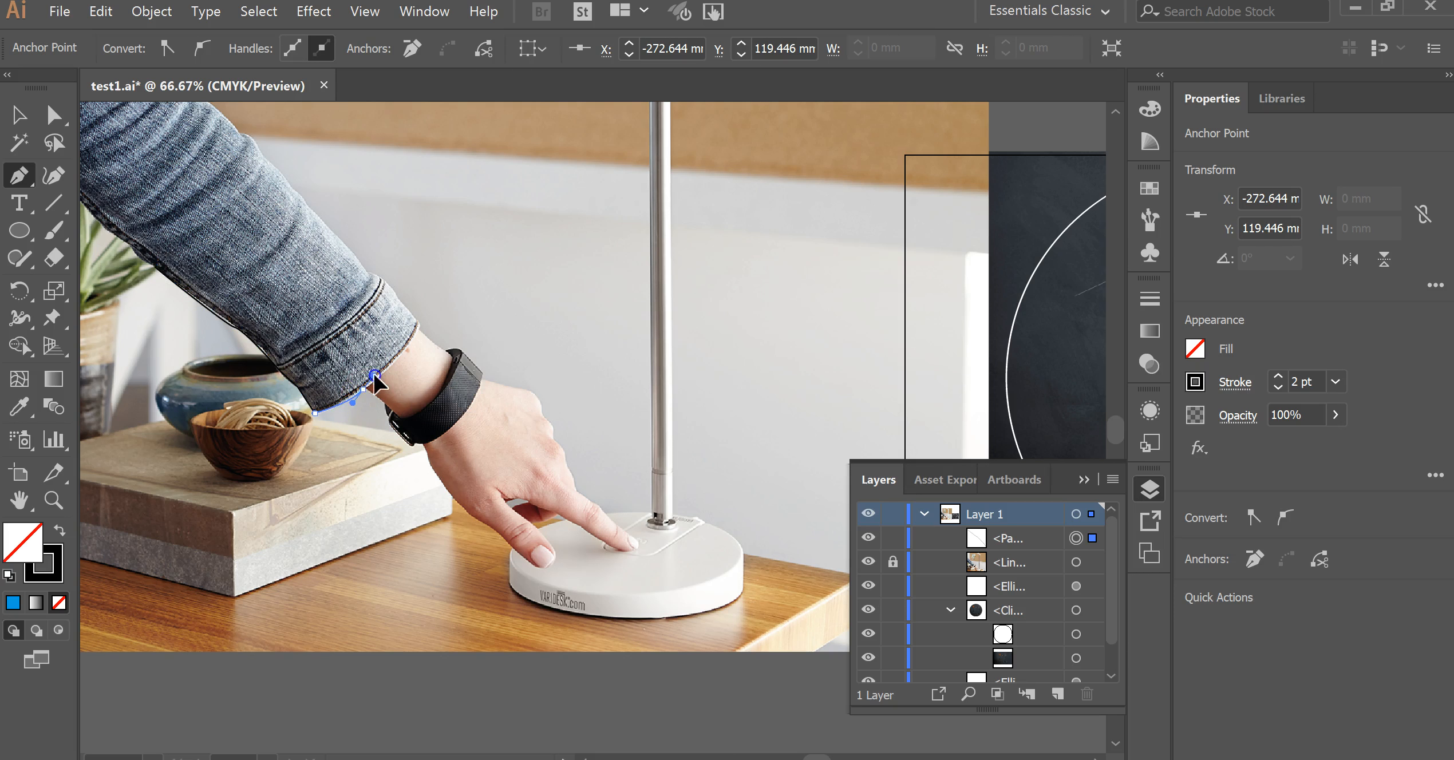
left_click_drag(375, 376, 465, 377)
left_click(523, 498)
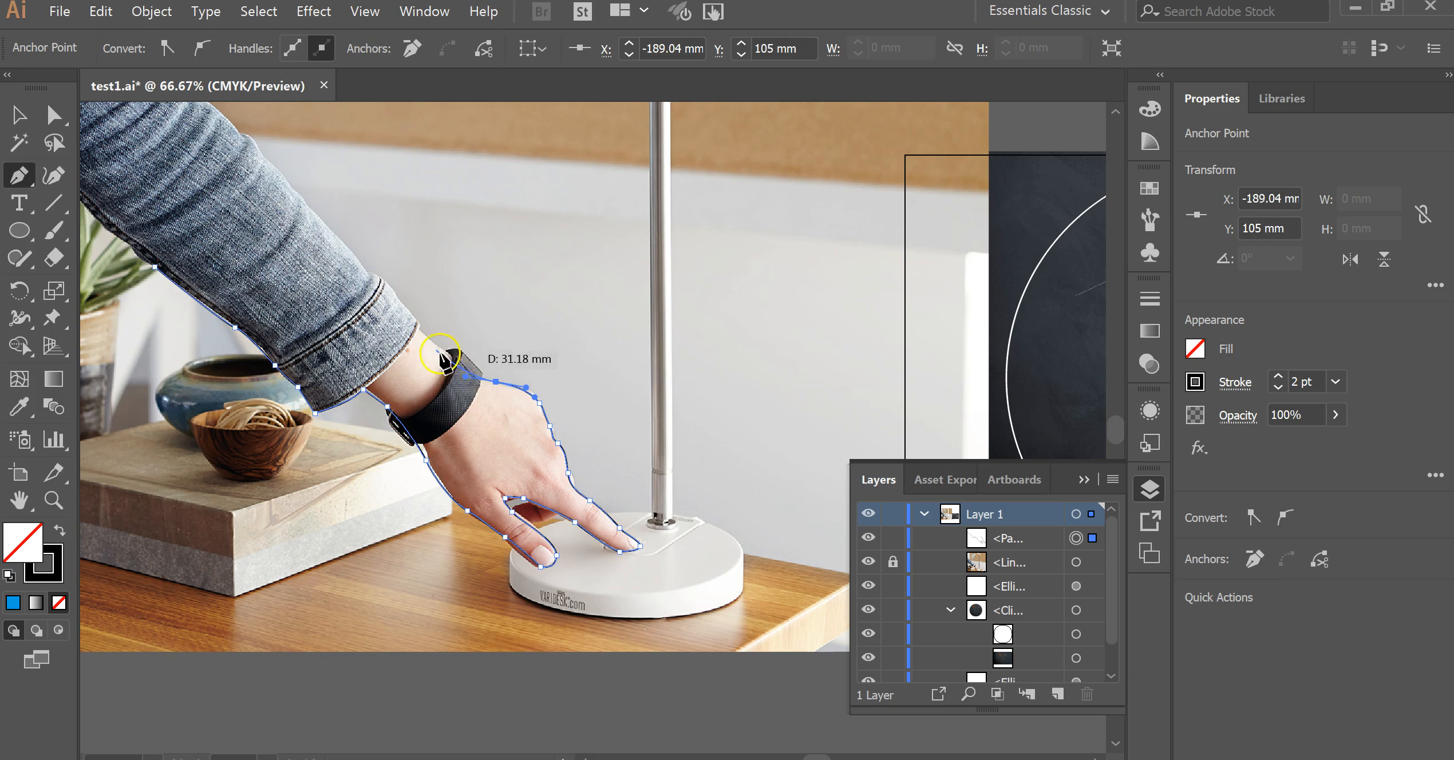
Step: Continue the arm outline from the wrist up along the sleeve's upper edge, ending it as an open path, and deselect it
left_click_drag(425, 333, 389, 307)
left_click_drag(340, 245, 318, 216)
left_click_drag(286, 184, 263, 162)
left_click(245, 131)
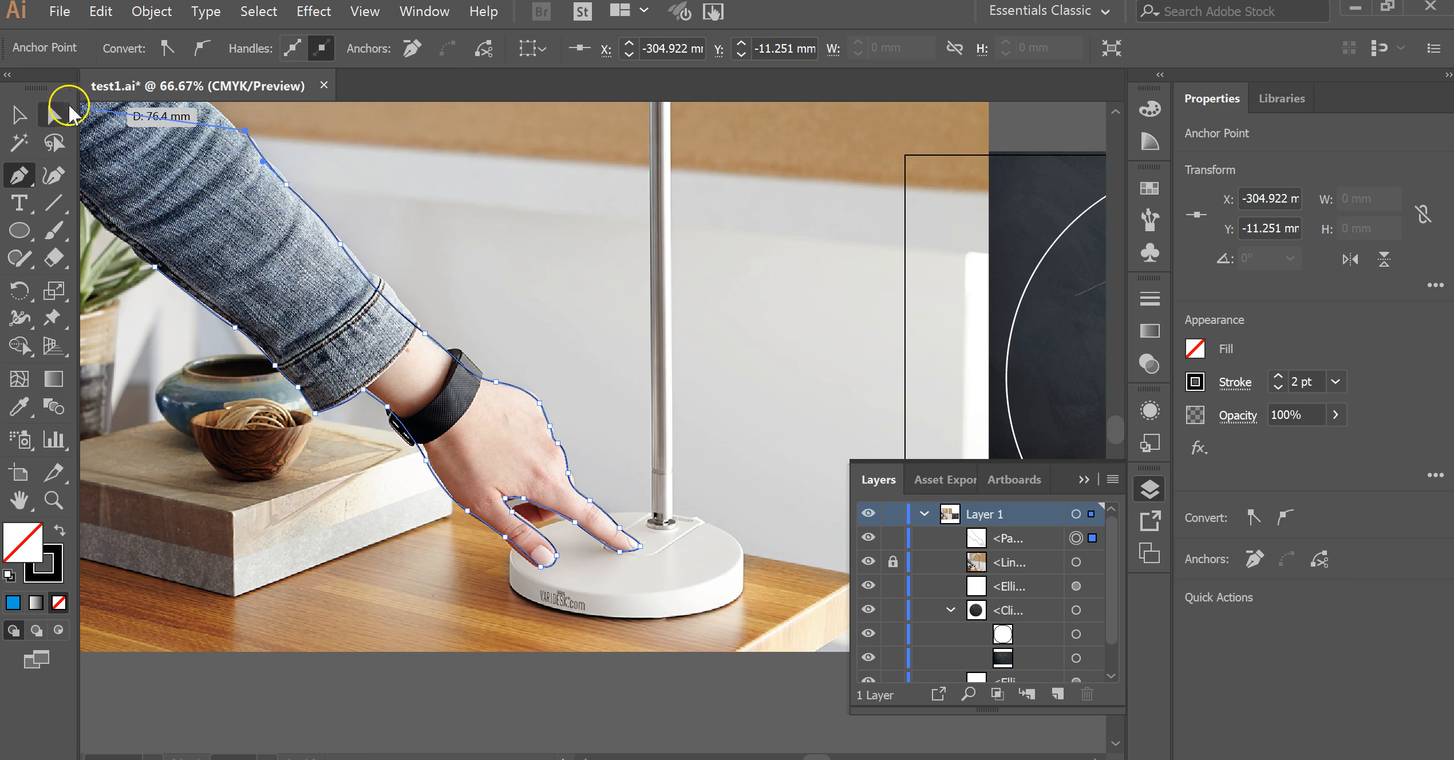
left_click(18, 114)
left_click(803, 504)
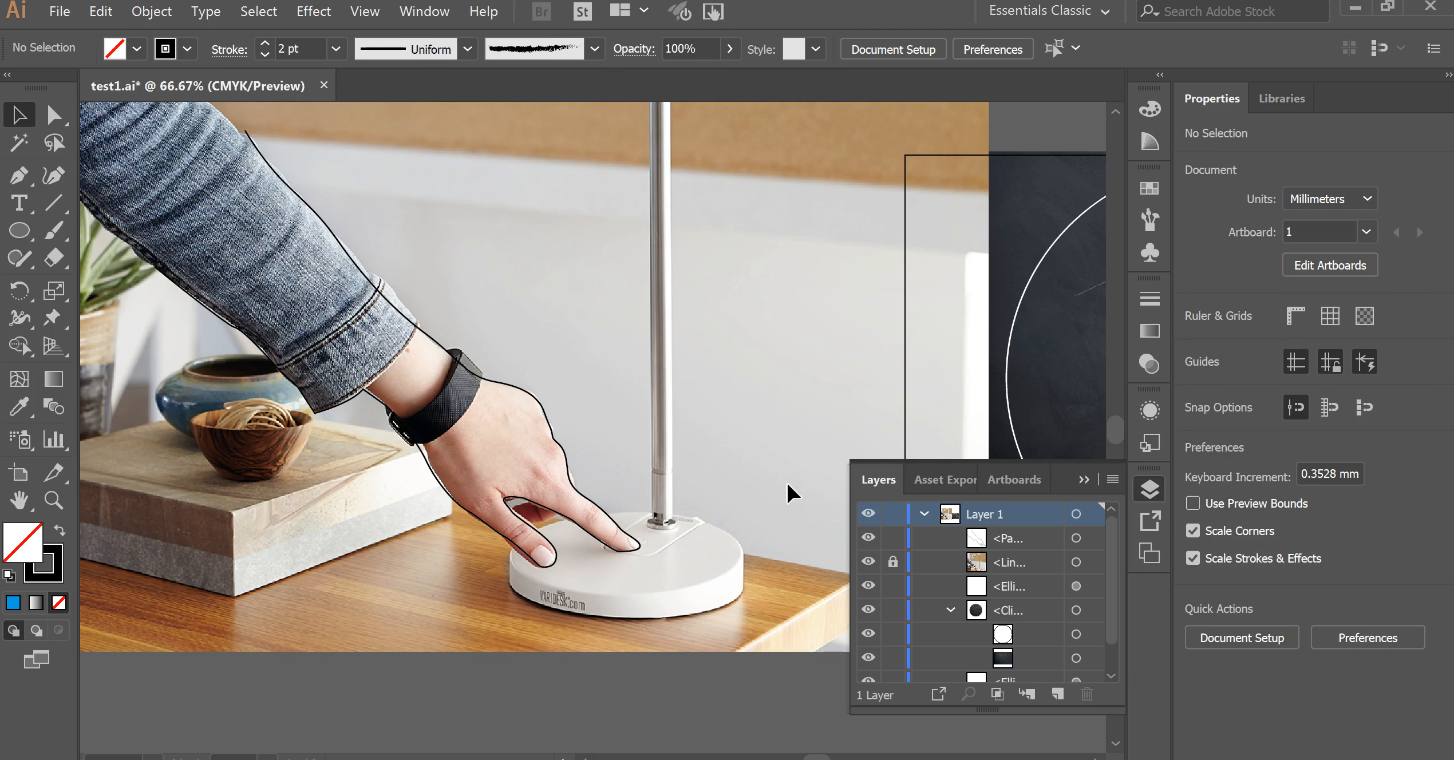
Step: Reshape the hand outline's curve along the outer edge of the thumb with the Direct Selection tool to follow the photo
left_click(483, 391, "ctrl")
left_click_drag(536, 470, 497, 452)
left_click(533, 395)
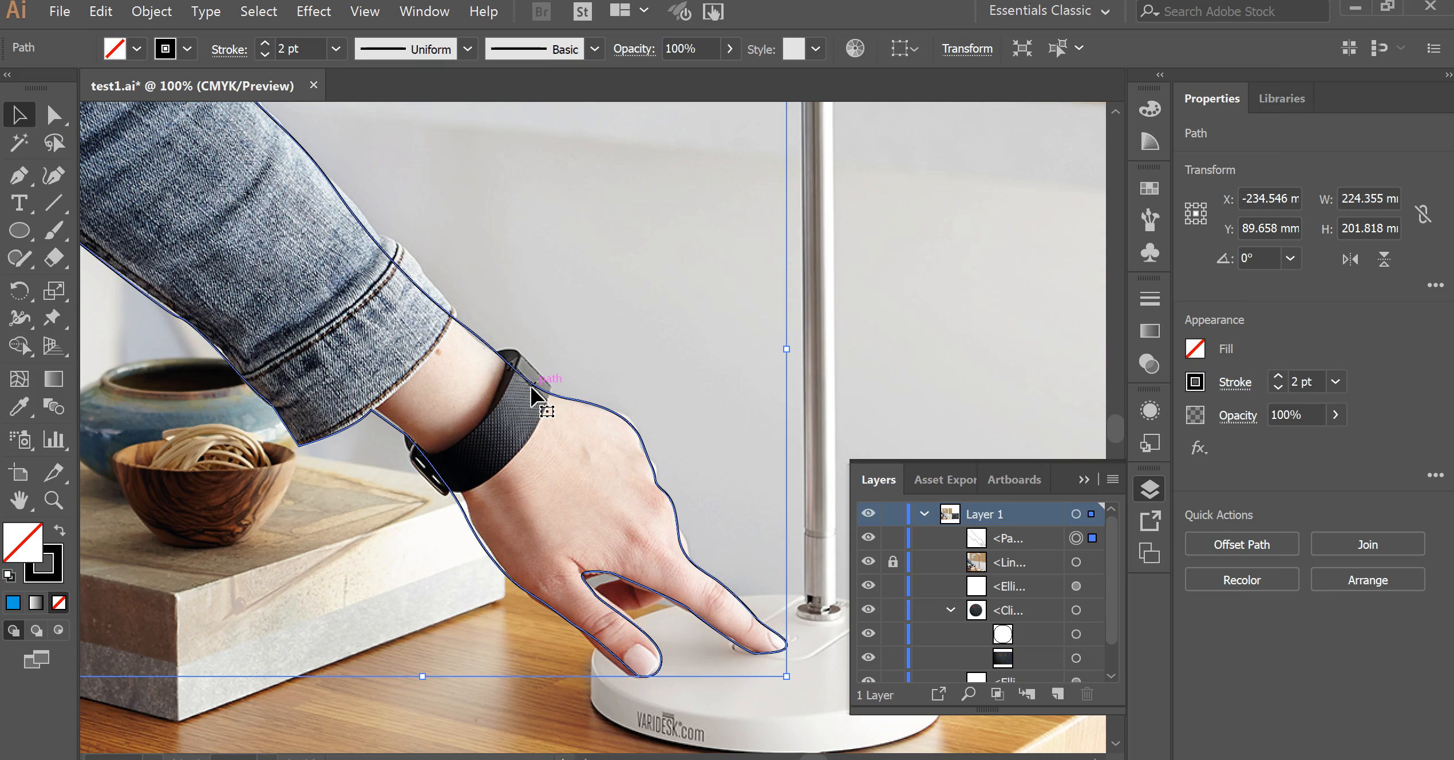
left_click(787, 521)
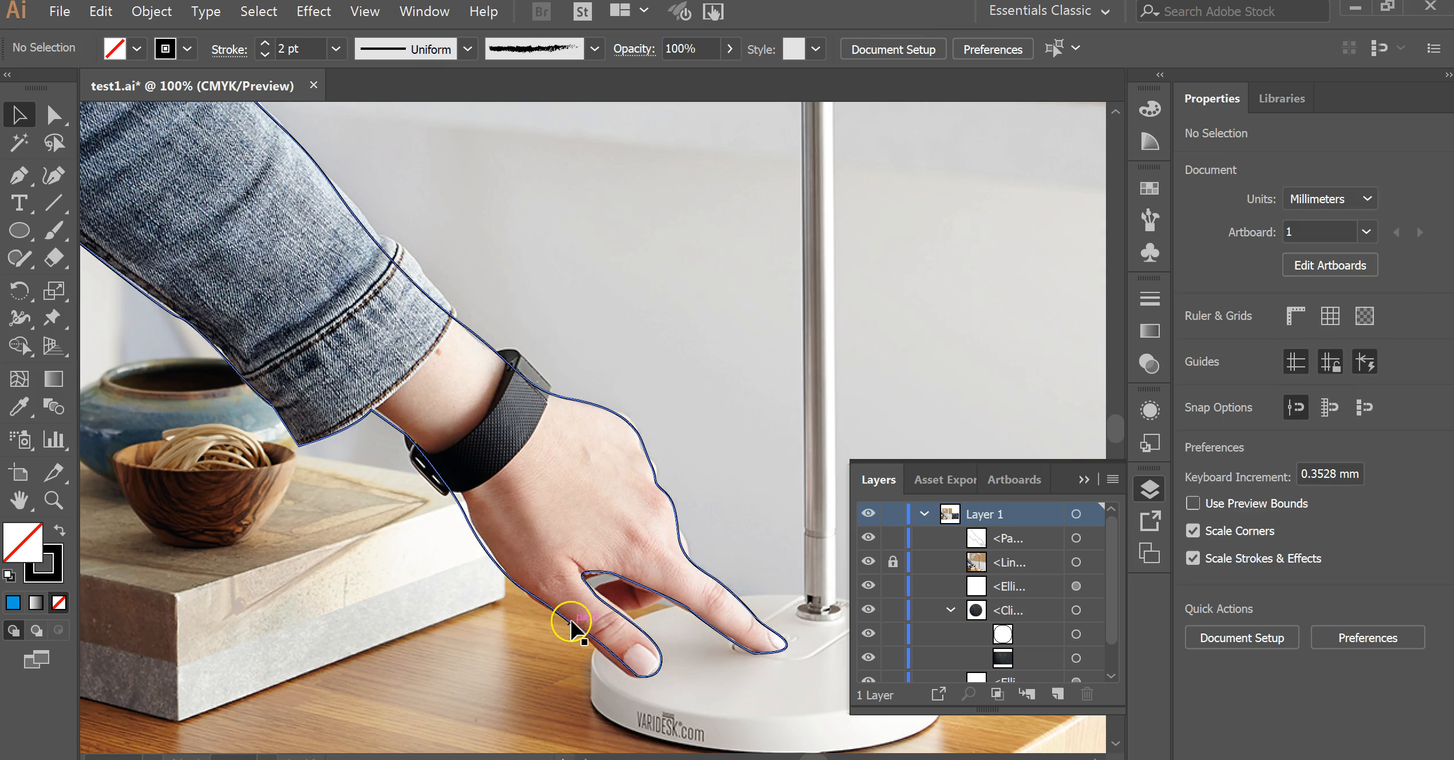
left_click(676, 637)
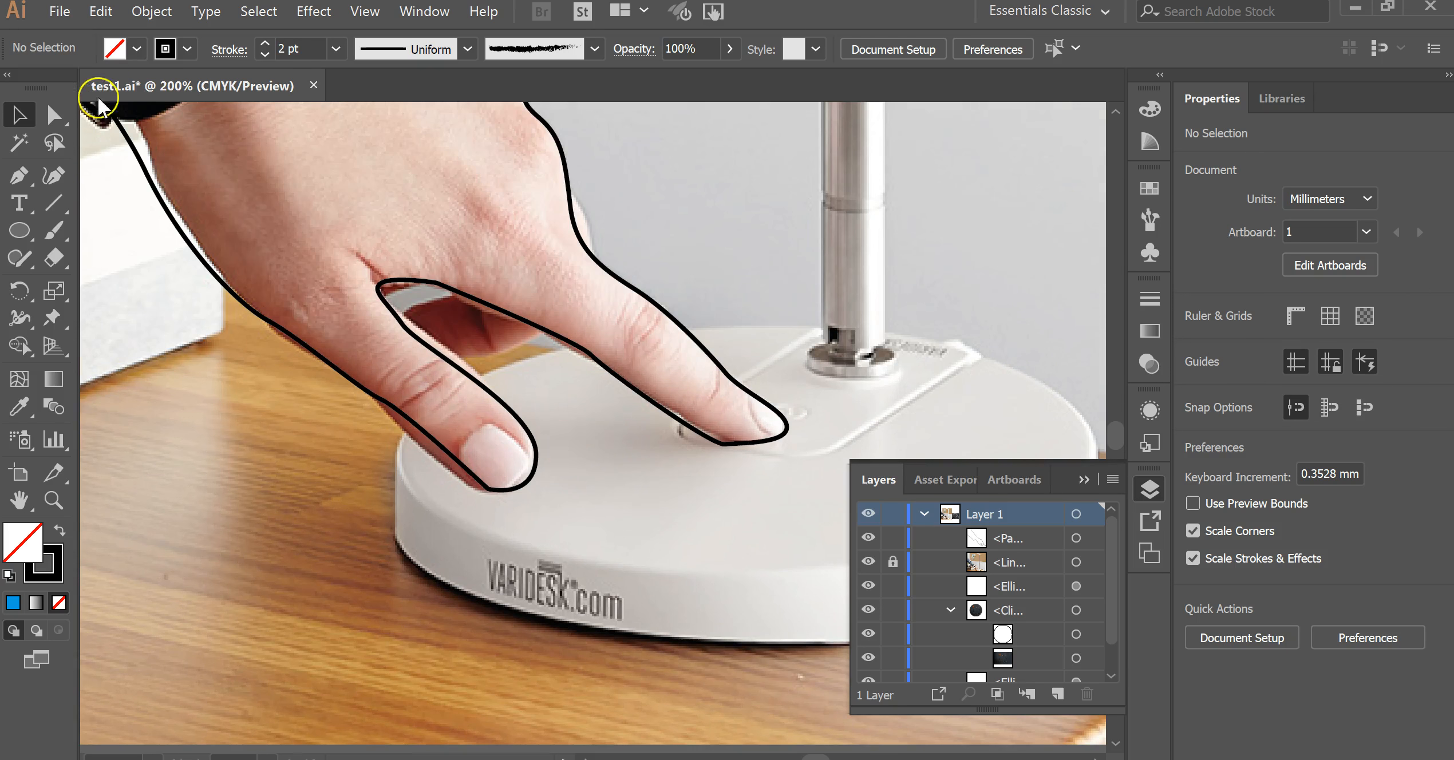
left_click(54, 119)
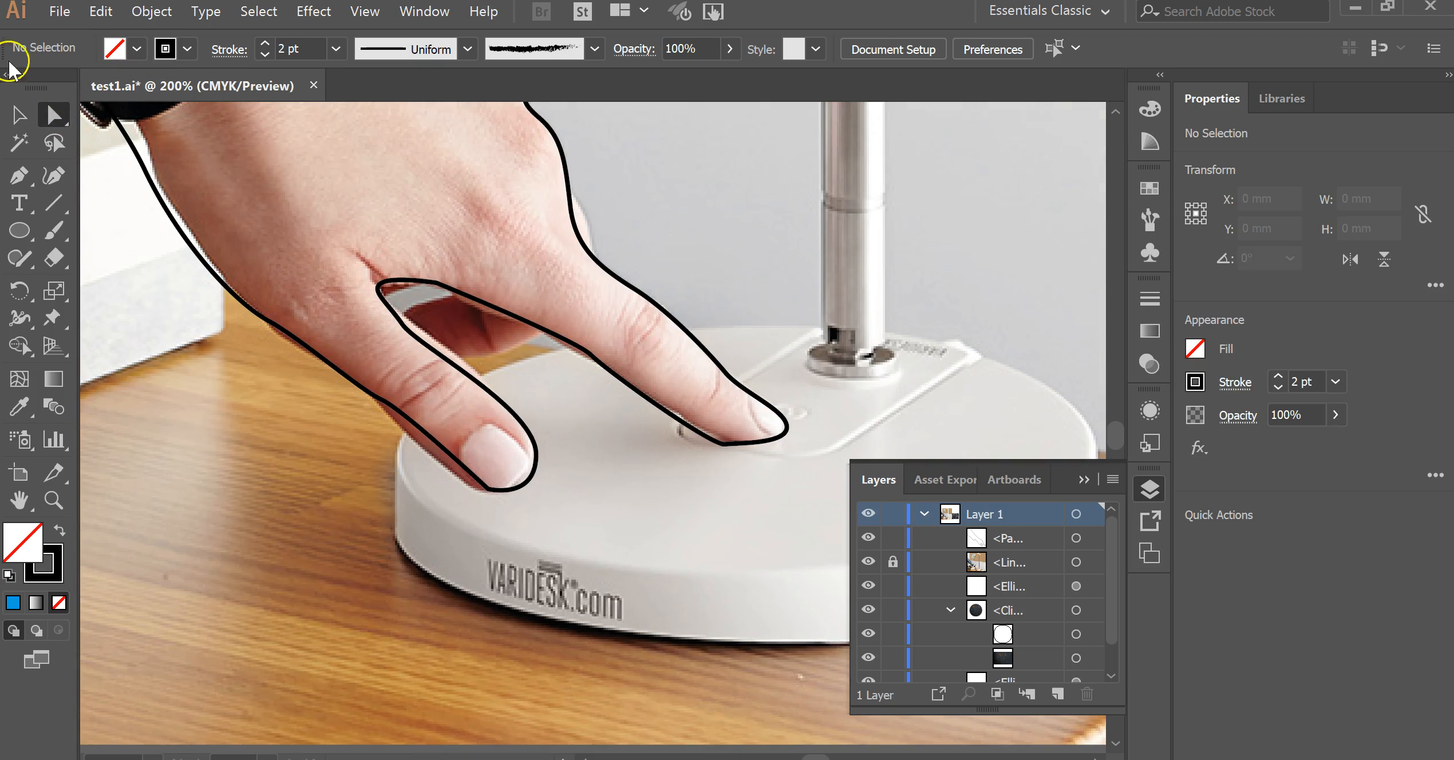
left_click(227, 293)
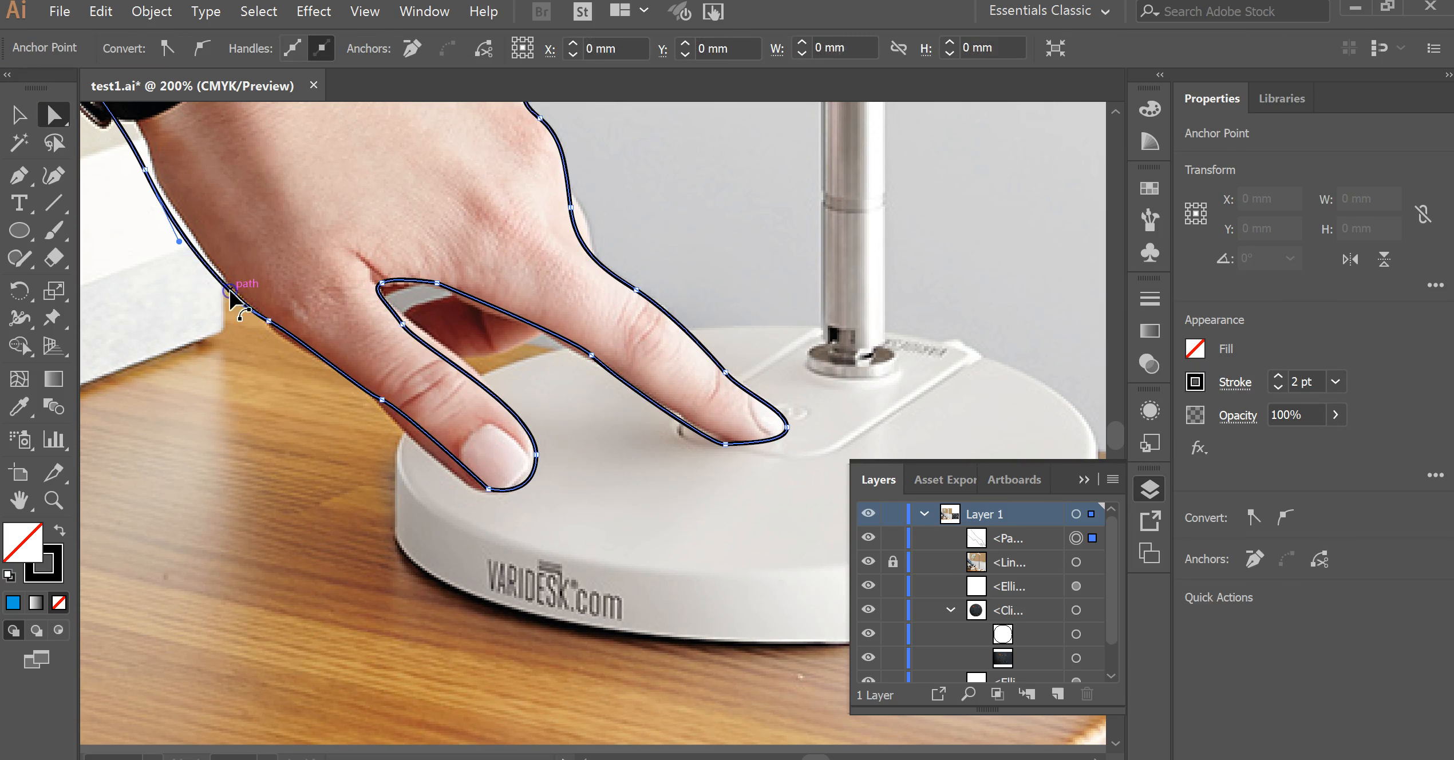
left_click_drag(374, 401, 406, 445)
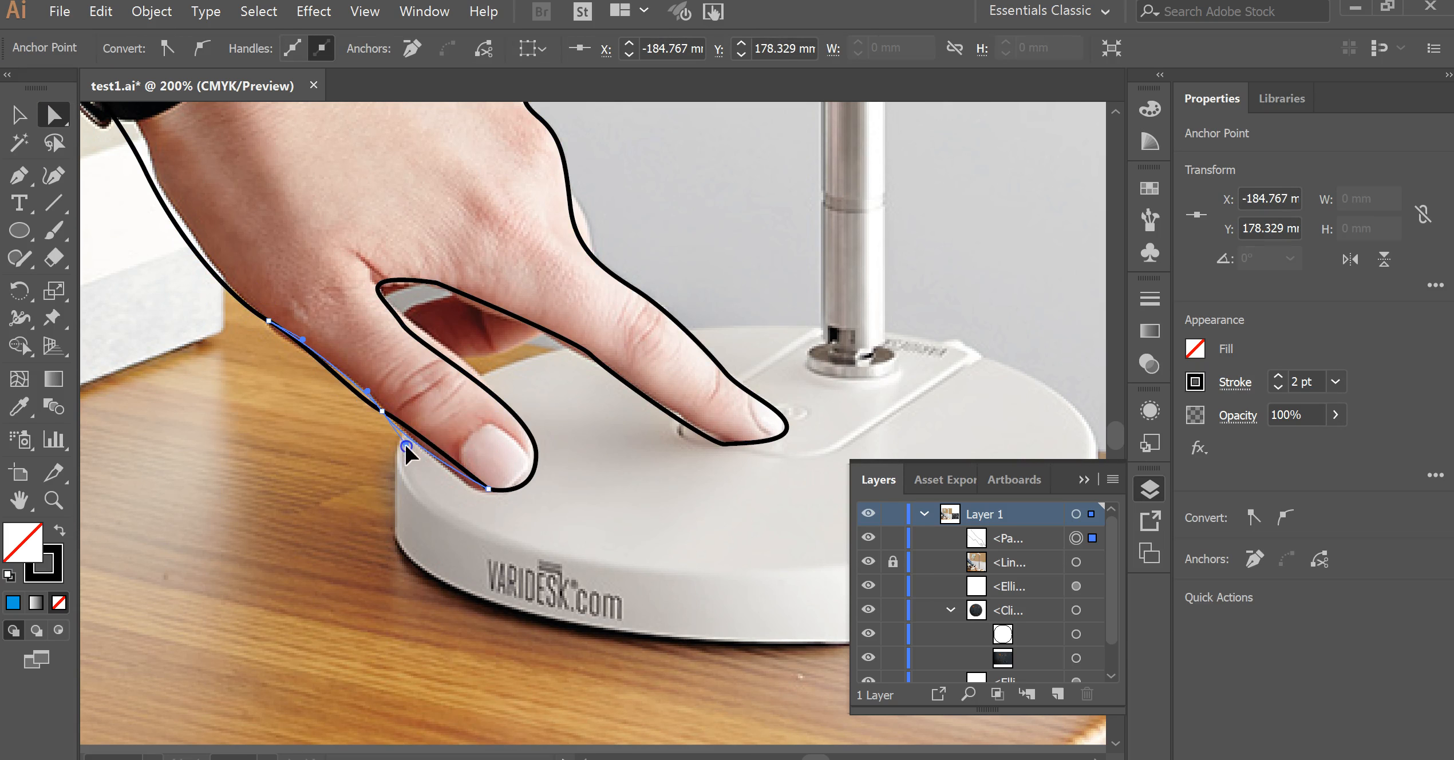
Step: Adjust the outline's anchor points at the thumb tip, the thumb's inner edge and the hand's outer edge to fit the photo
left_click_drag(489, 490, 476, 491)
left_click_drag(403, 324, 413, 318)
left_click(676, 428)
left_click_drag(145, 169, 151, 161)
left_click(290, 436)
left_click(478, 556)
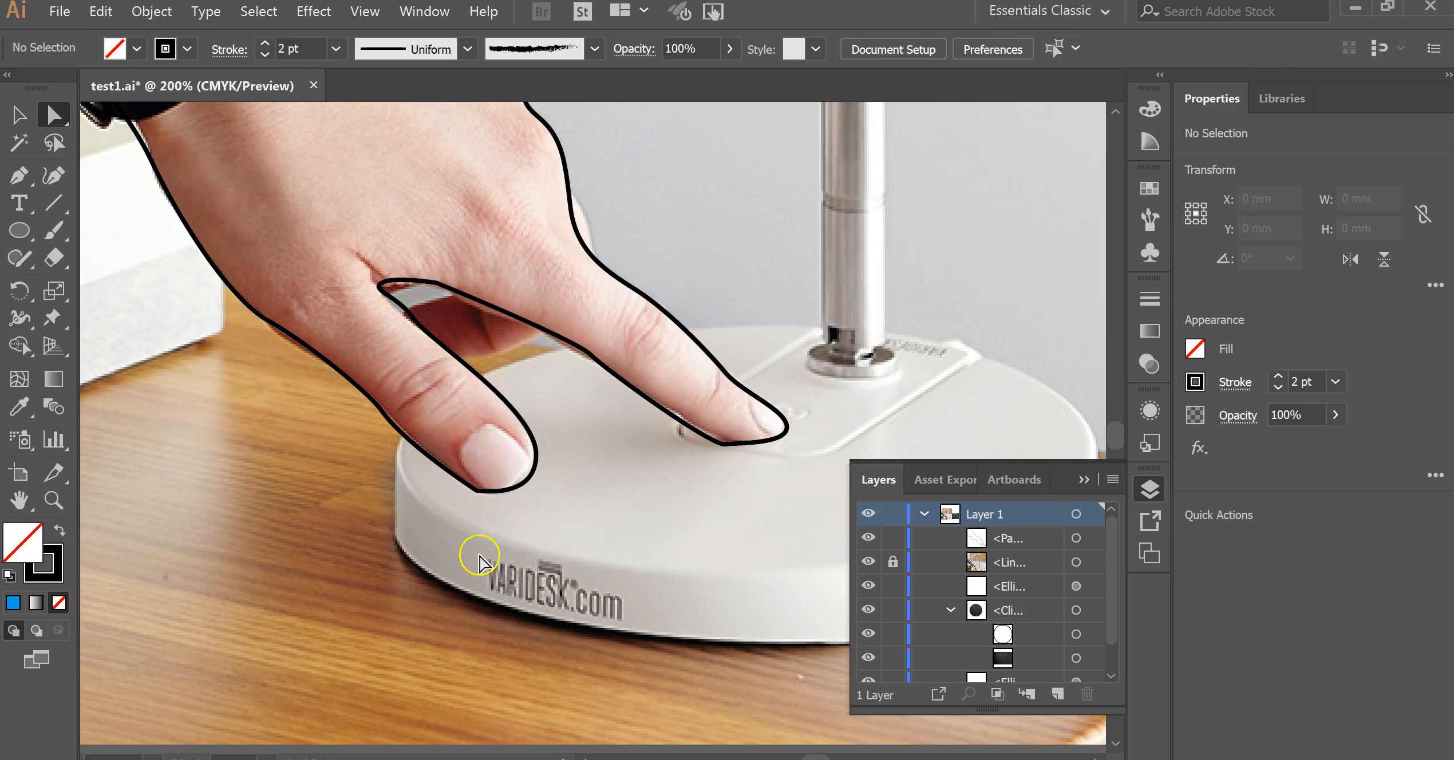
Step: Trace the thumbnail's curved edge inside the thumb tip with the Pen tool, joining it to both sides of the outline
scroll(480, 558, "up", 5)
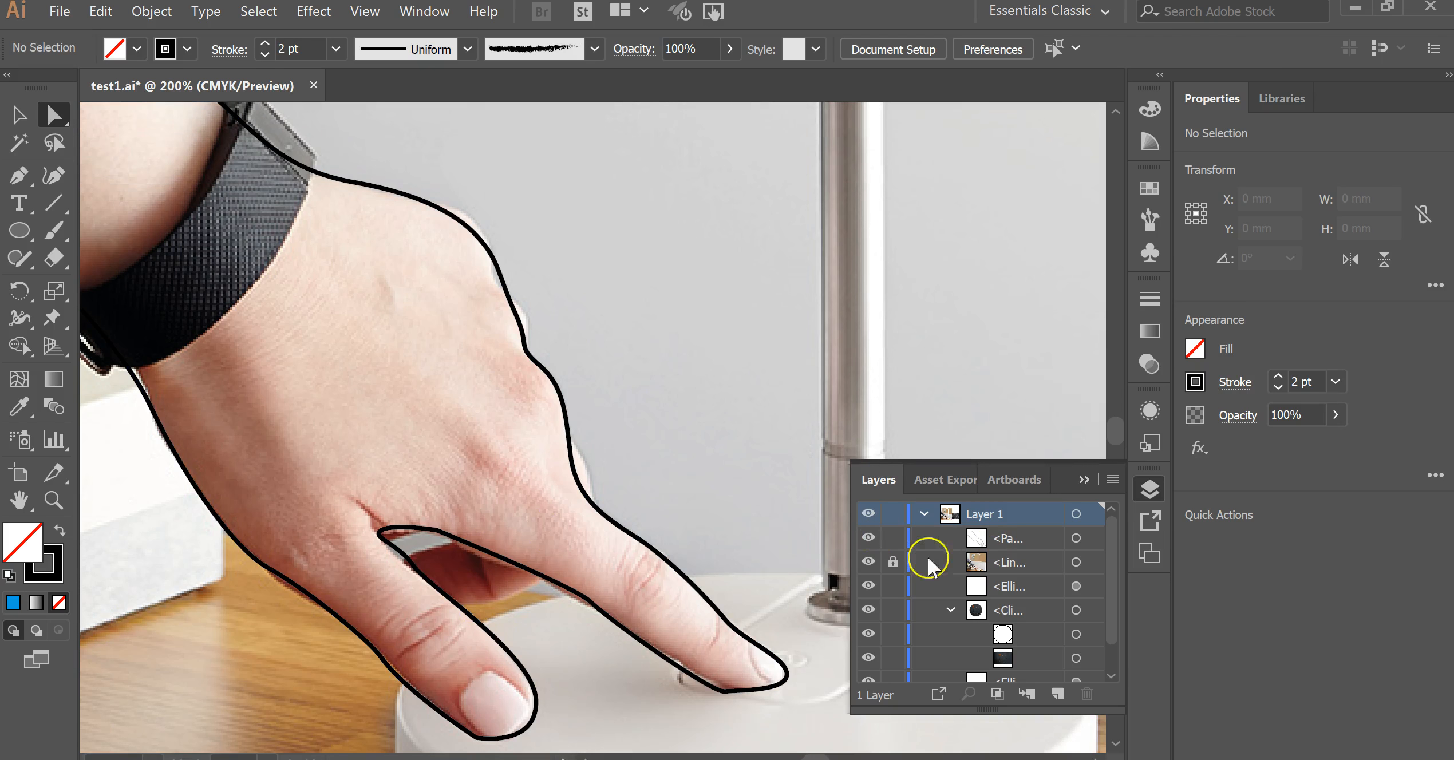
left_click(20, 175)
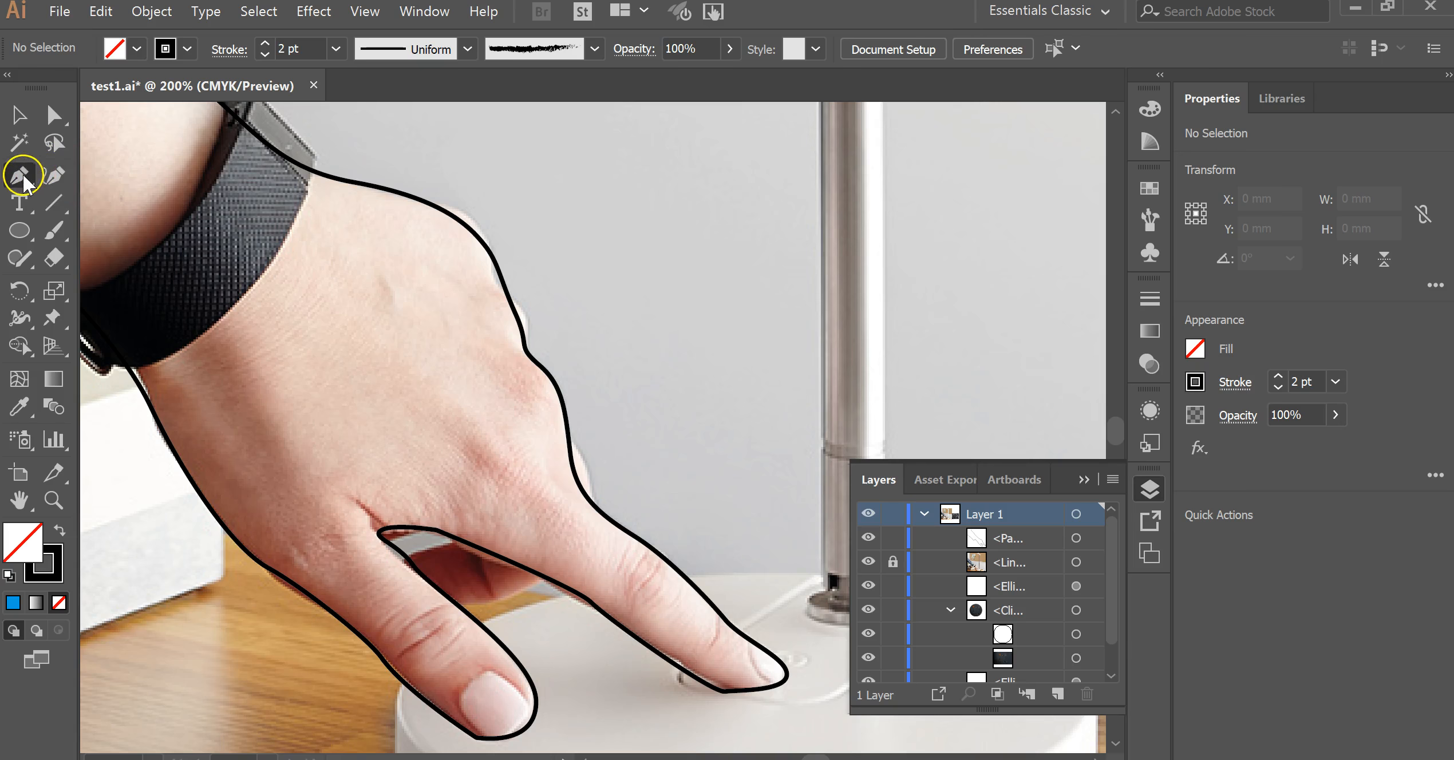
scroll(744, 647, "down", 3)
left_click(536, 592)
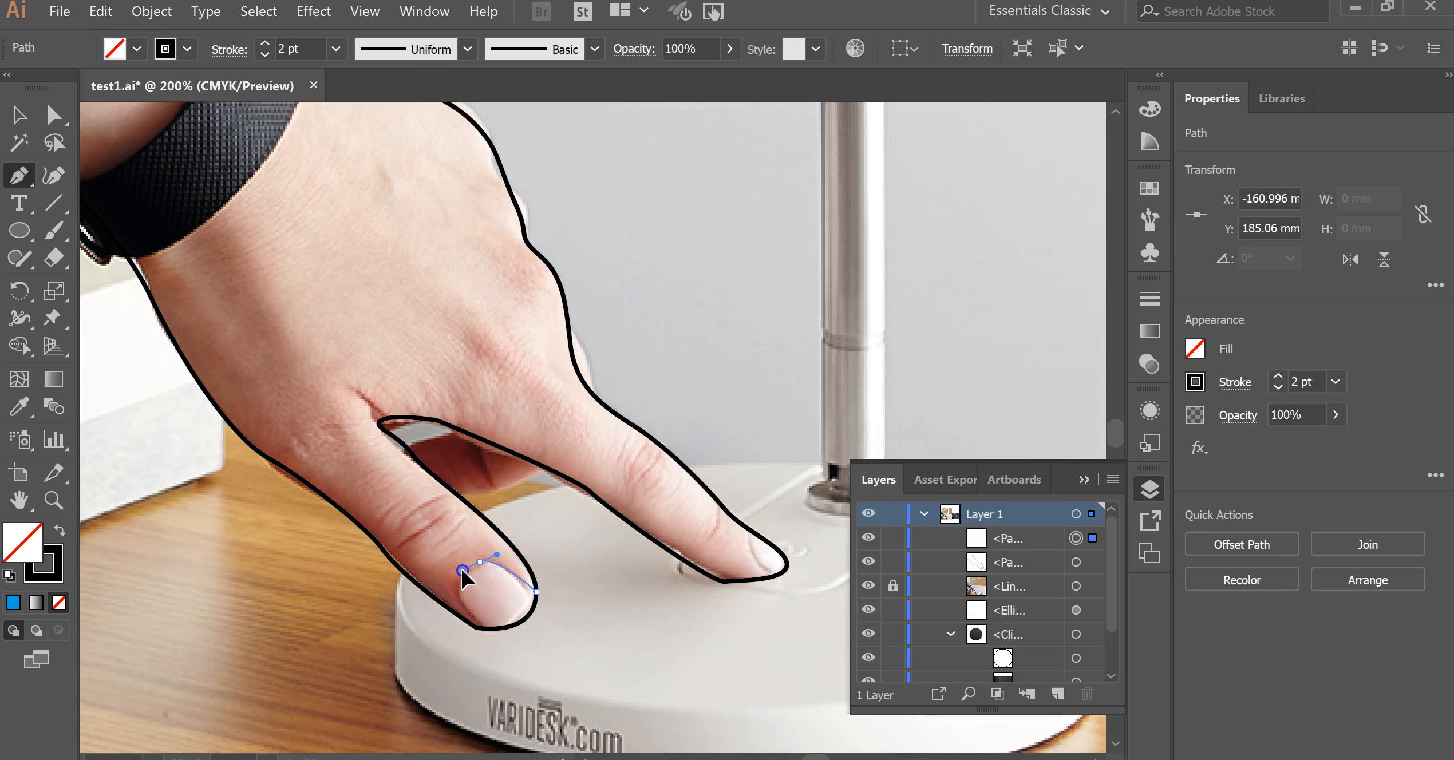
left_click_drag(462, 570, 462, 569)
left_click(460, 592)
left_click(477, 627)
left_click(14, 182)
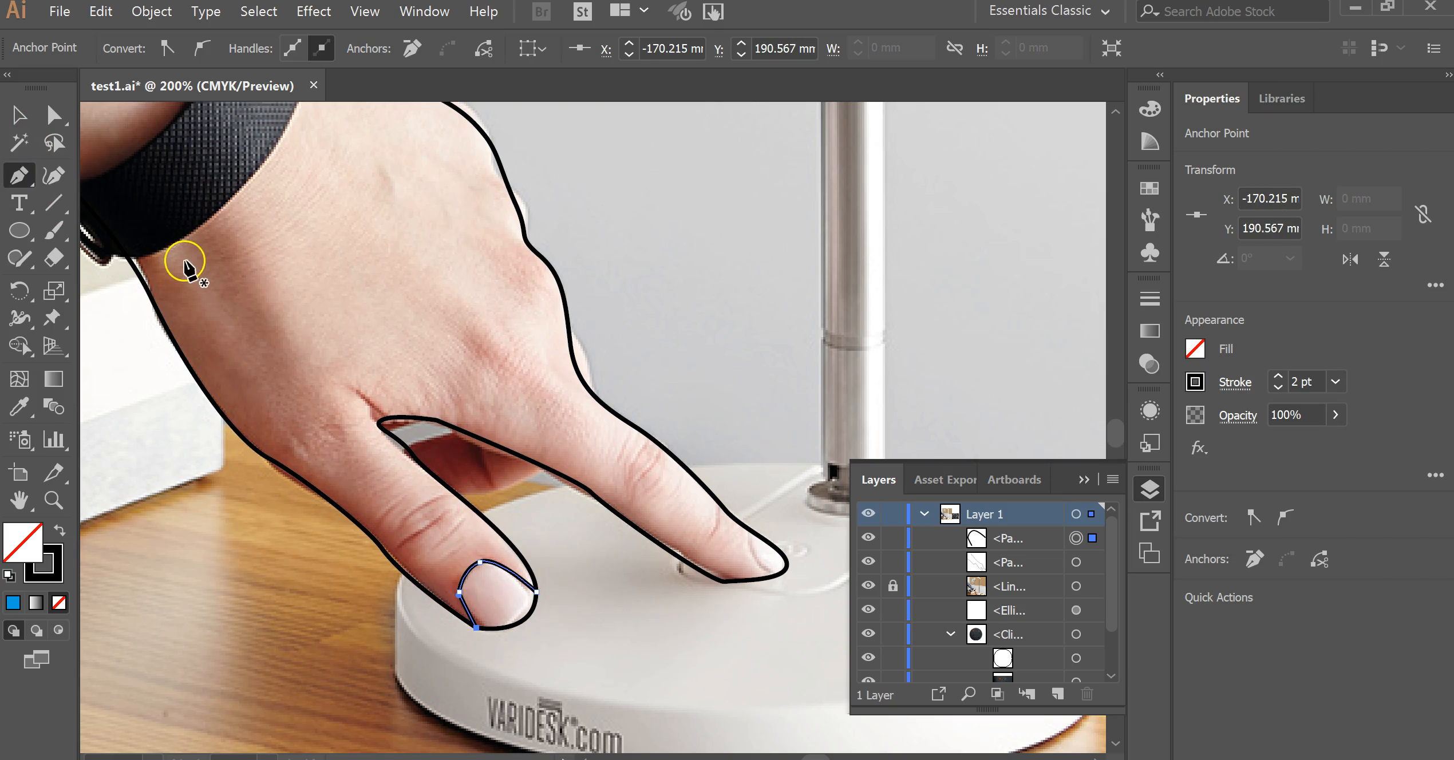
left_click(23, 114)
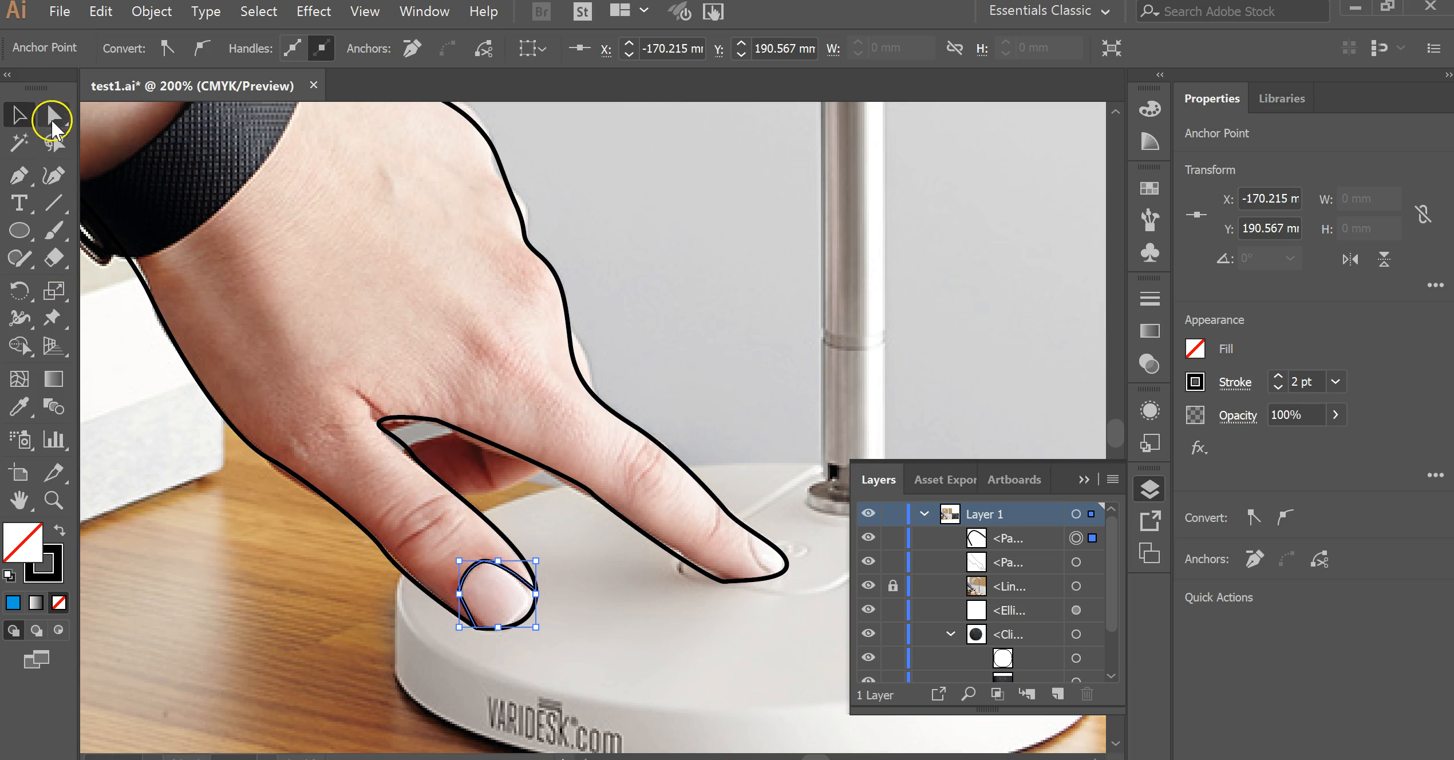
Step: Trace the index fingernail's curved edge at the fingertip as a separate Pen path
left_click(17, 178)
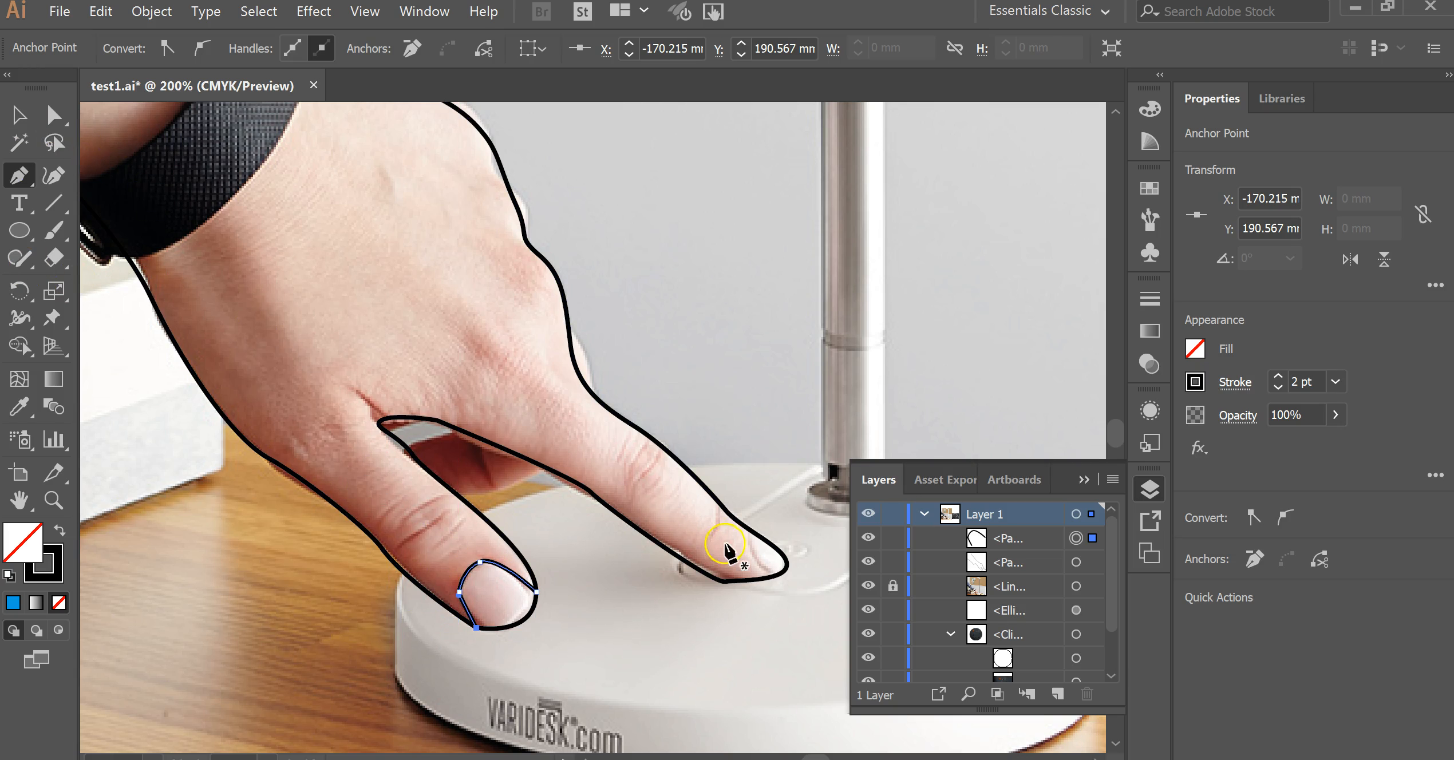
left_click_drag(748, 527, 764, 567)
left_click(778, 574)
Step: Draw two short, roughly parallel crease lines across the thumb joint as separate Pen paths and deselect them
left_click(19, 175)
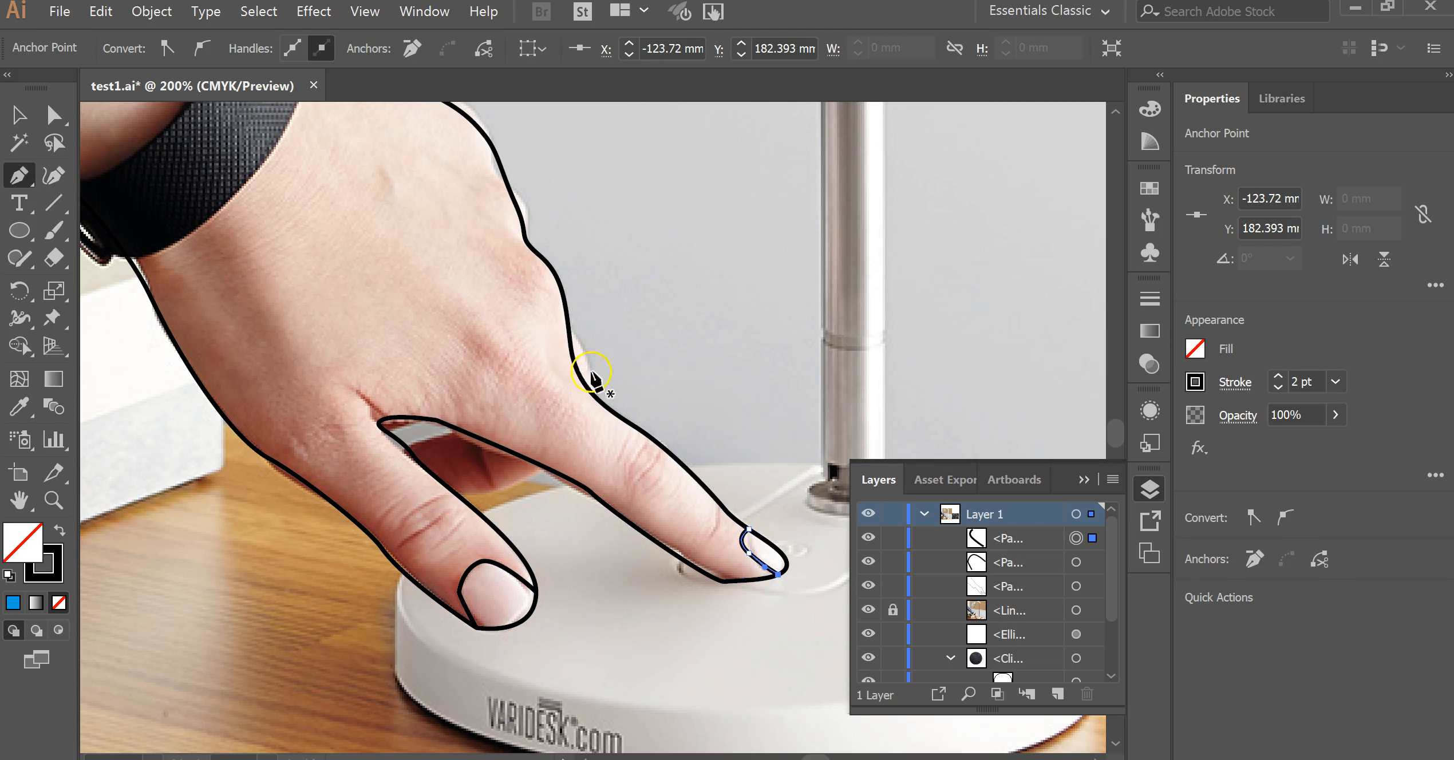
left_click_drag(394, 523, 441, 498)
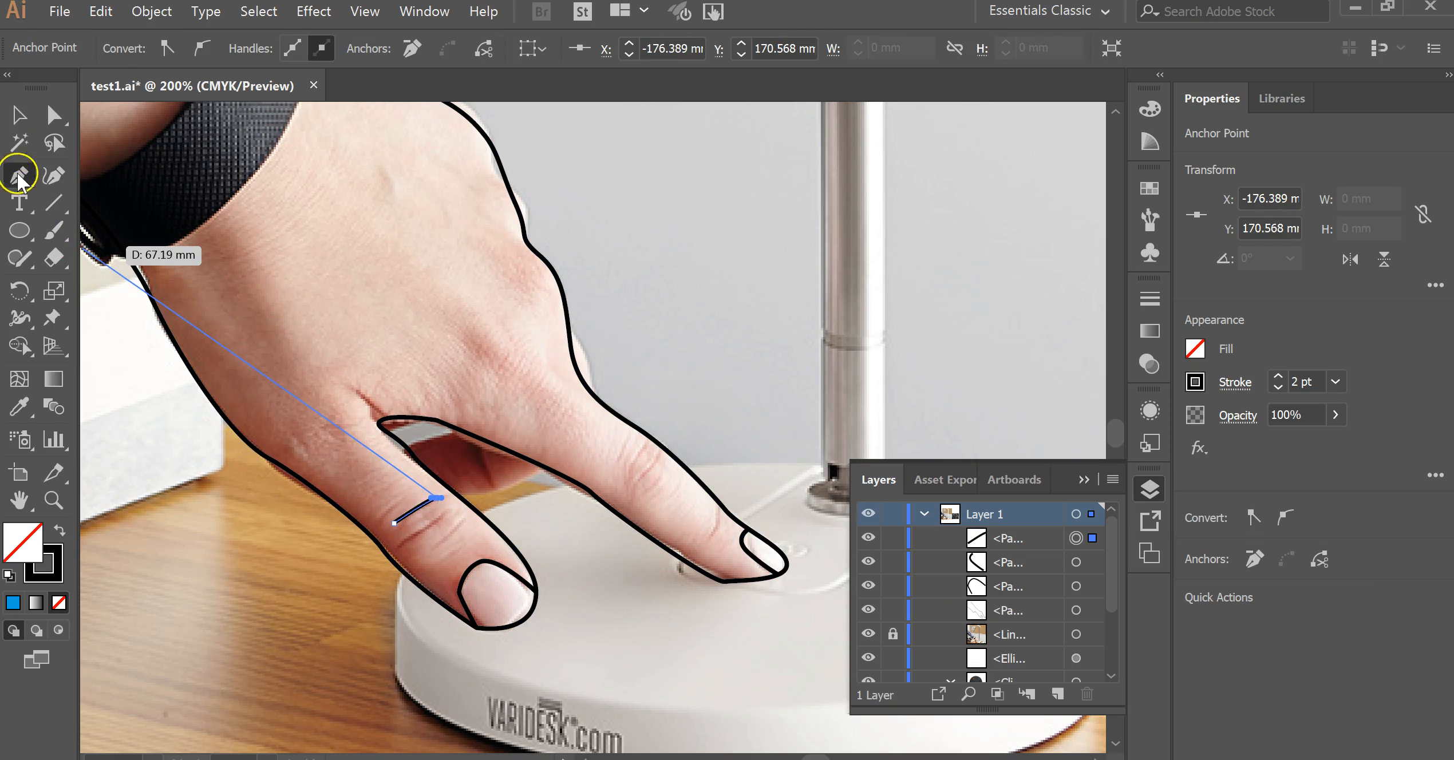
left_click(26, 121)
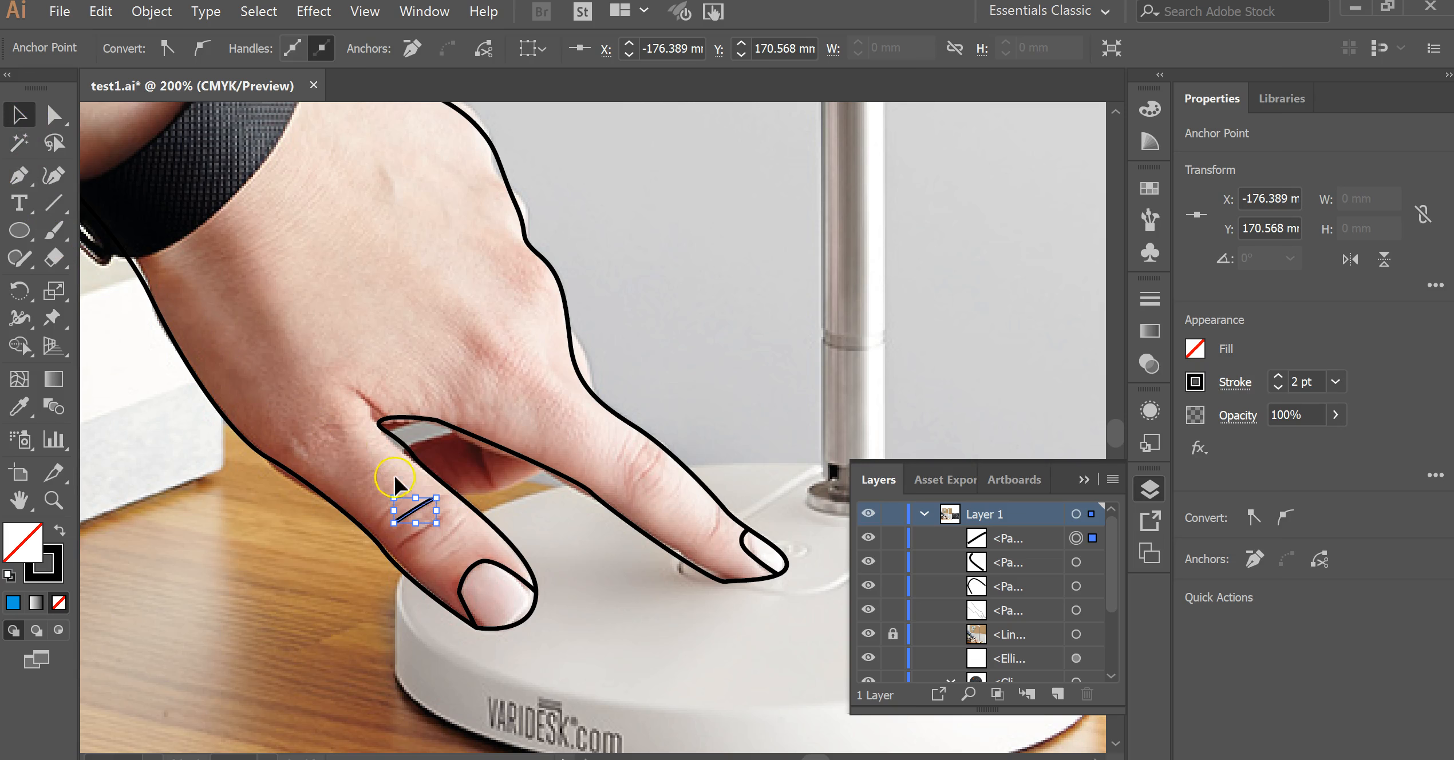
left_click(19, 175)
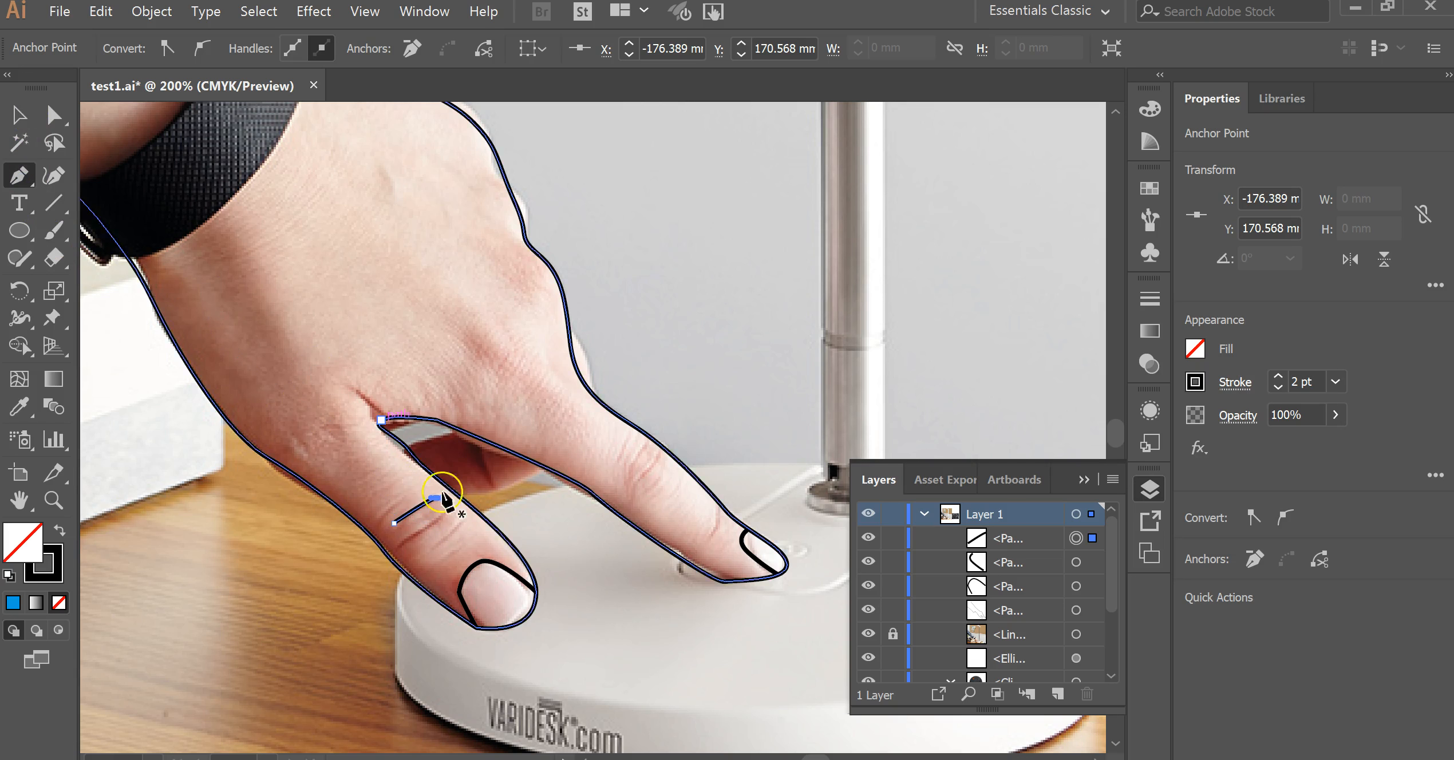
left_click(402, 541)
left_click(448, 512)
left_click(19, 117)
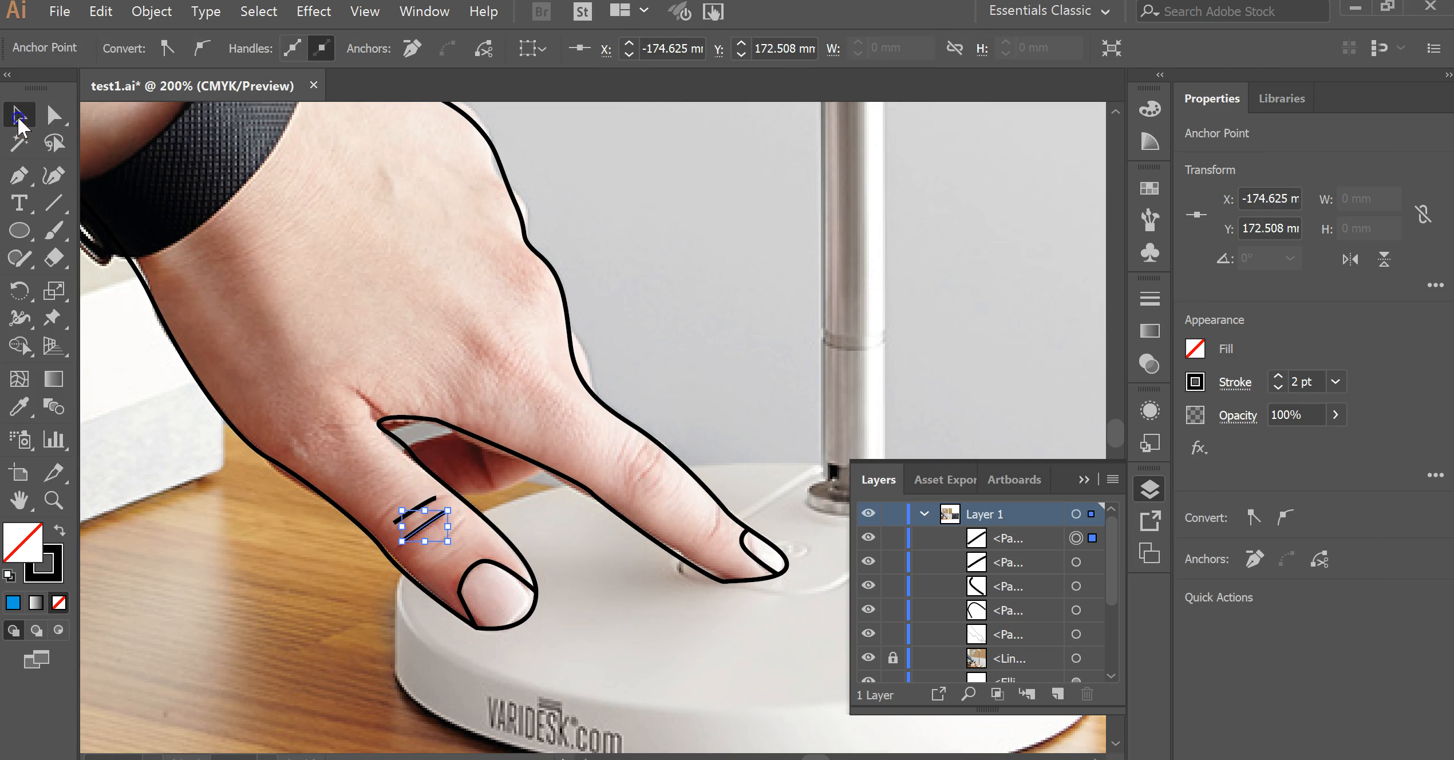
left_click(311, 230)
Step: Draw two short crease lines across the index finger's joint with the Pen tool and deselect them
left_click(19, 175)
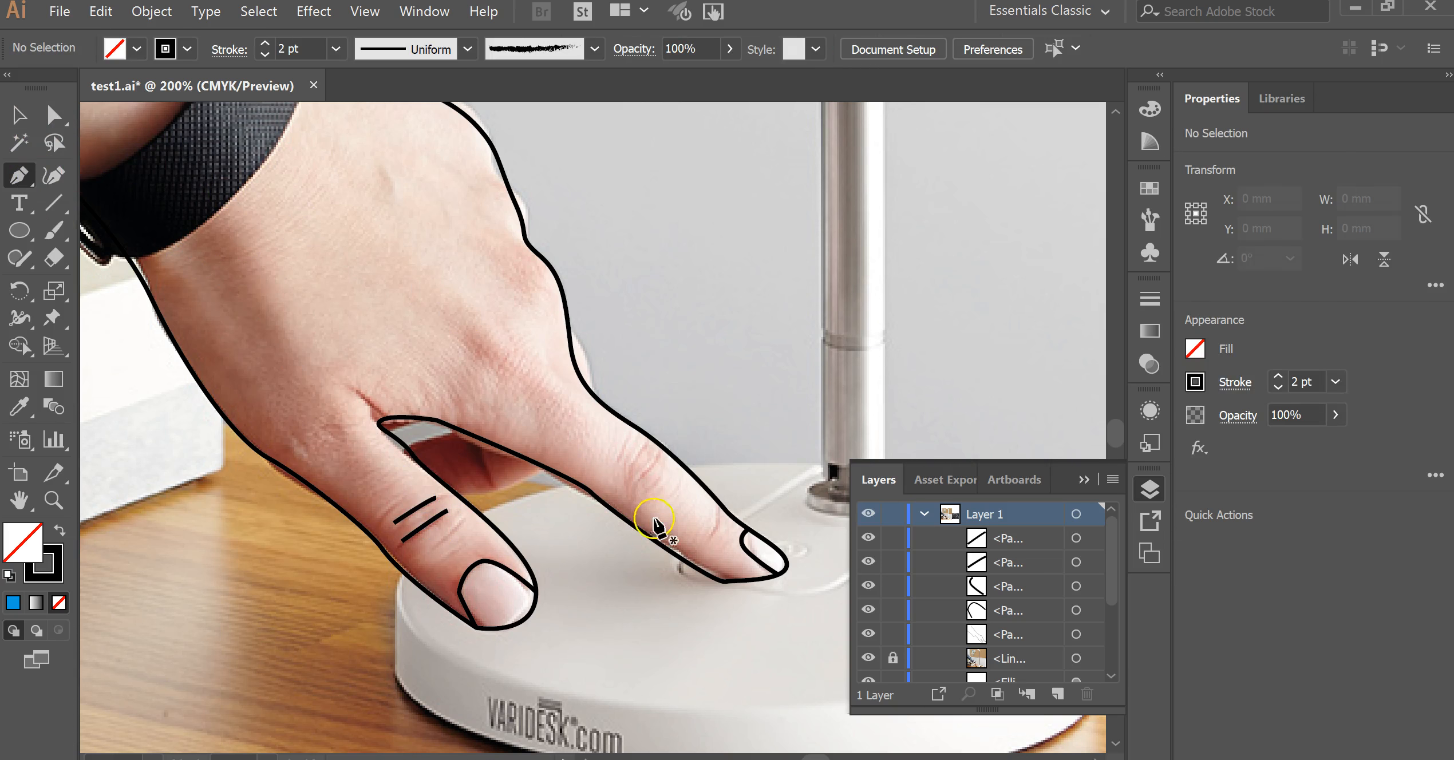
left_click(657, 456)
left_click(639, 478)
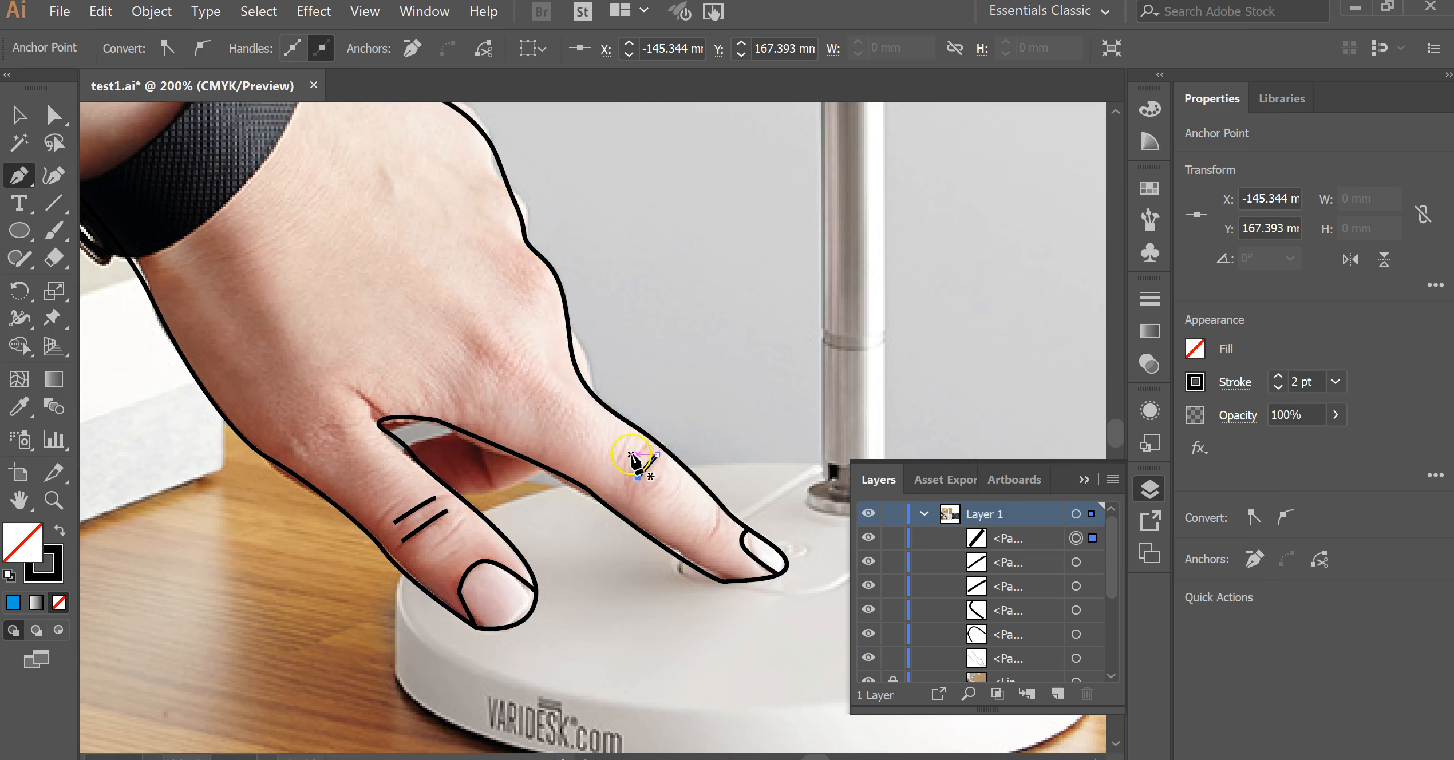
left_click(648, 443)
left_click_drag(630, 466, 623, 468)
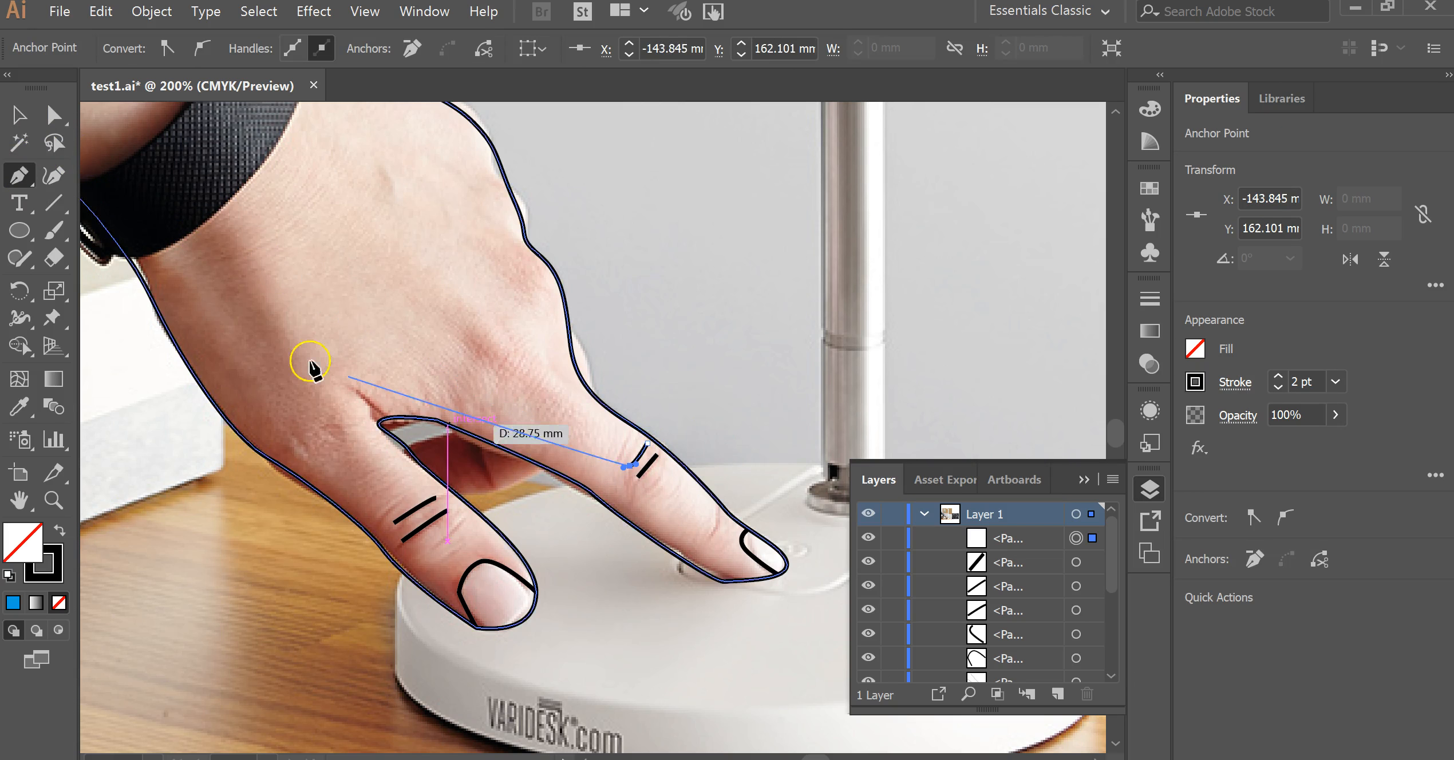
left_click(19, 115)
left_click(343, 243)
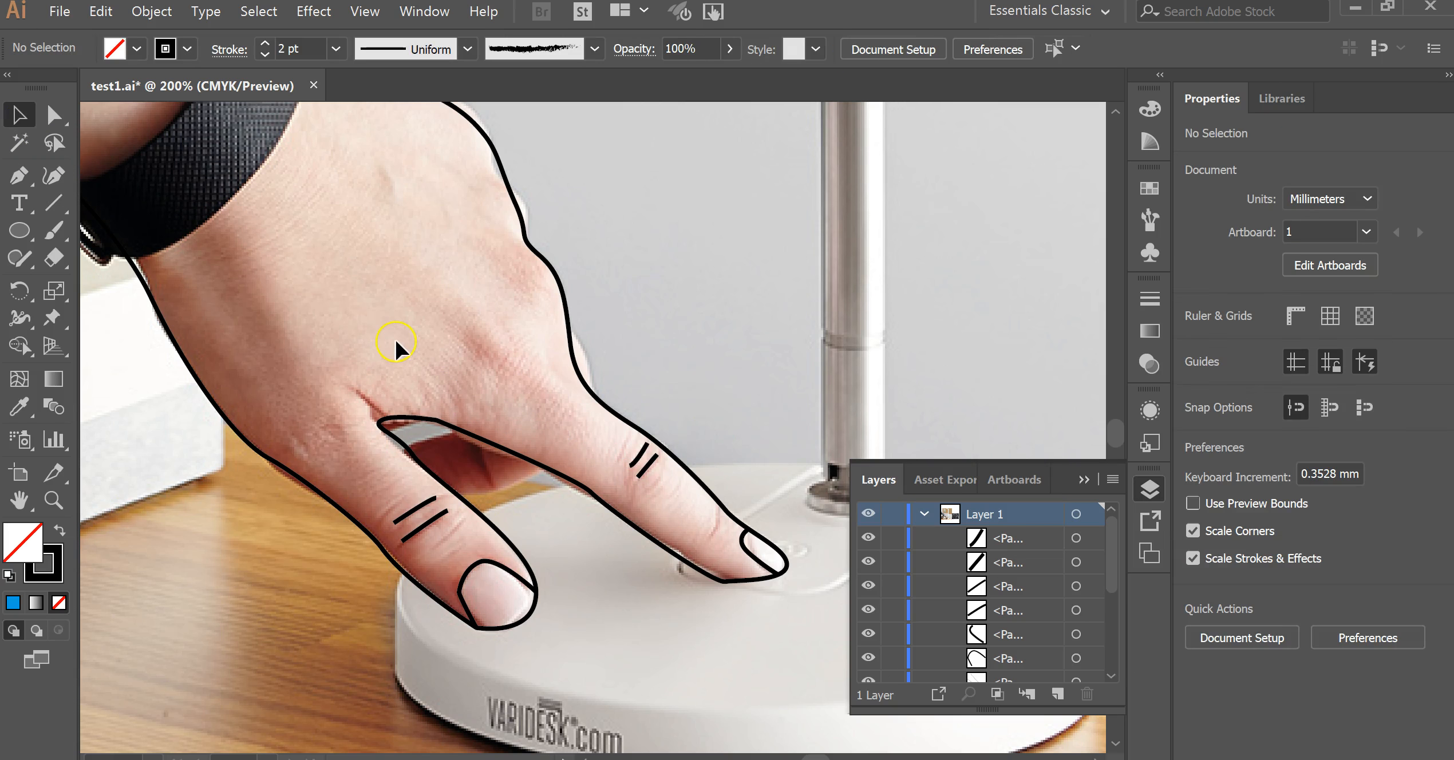
Step: Draw a short straight line across the gap between the thumb and index finger along the folded finger's upper edge
mouse_move(369, 291)
left_mouse_down()
mouse_move(780, 491)
mouse_move(642, 503)
left_mouse_up()
left_click_drag(373, 285, 109, 52)
left_click_drag(416, 442, 384, 430)
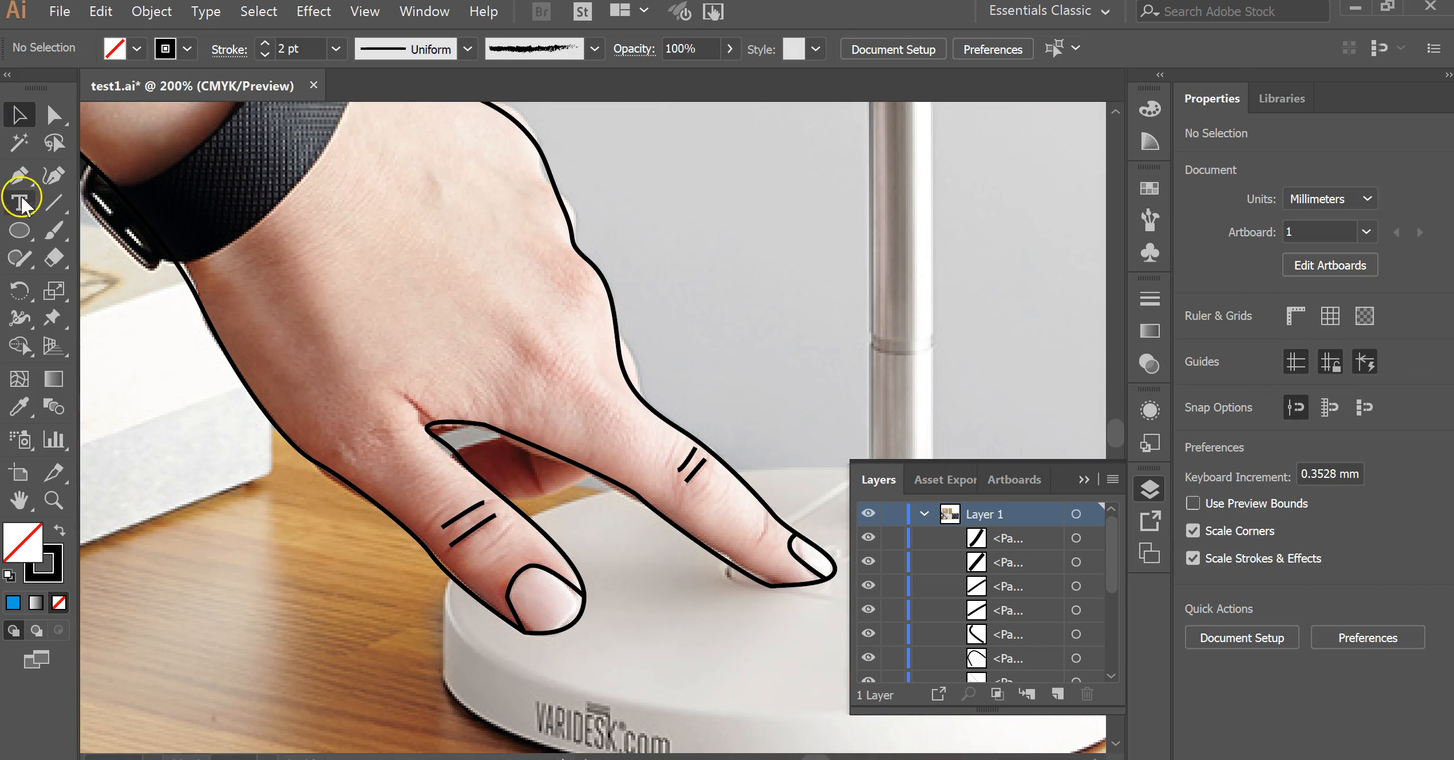
left_click(19, 175)
left_click(503, 433)
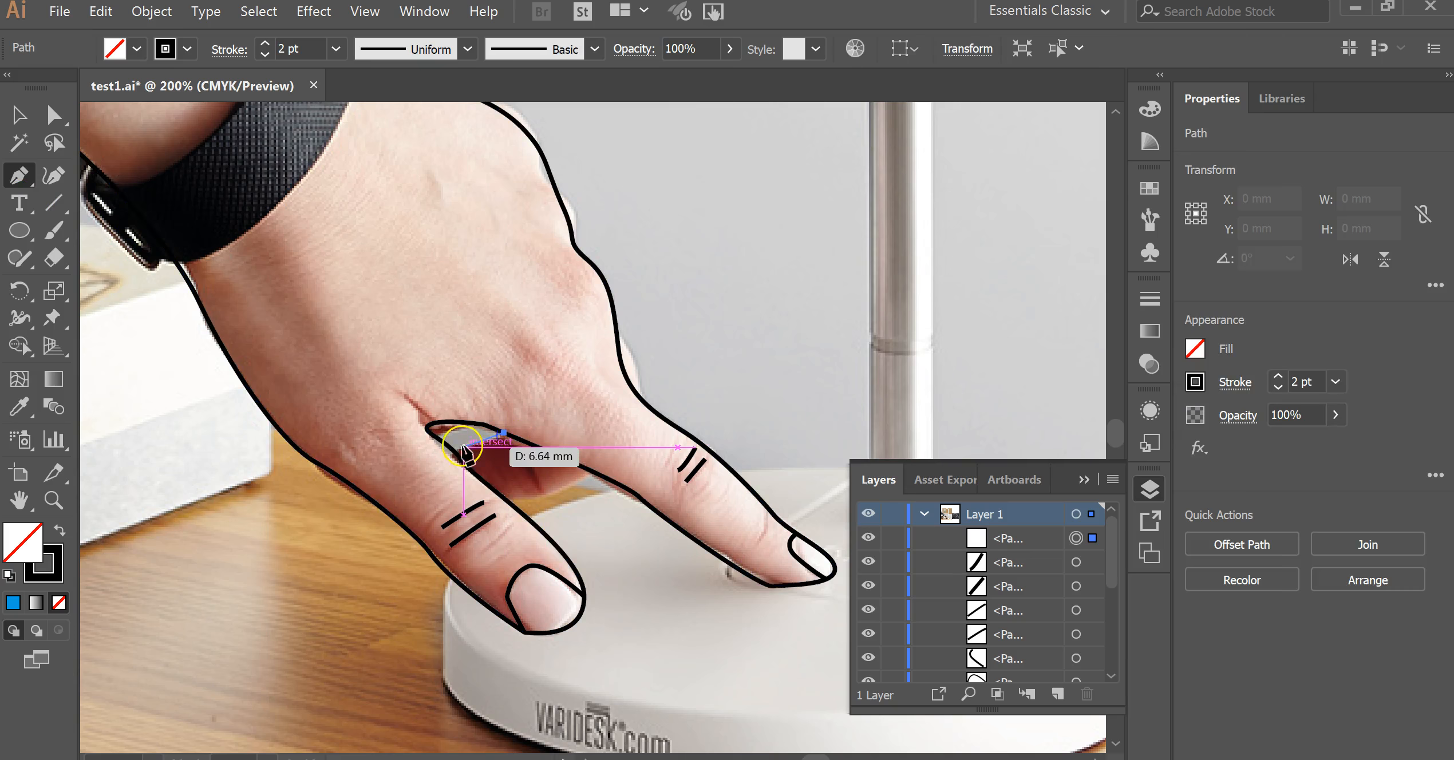
left_click(451, 447)
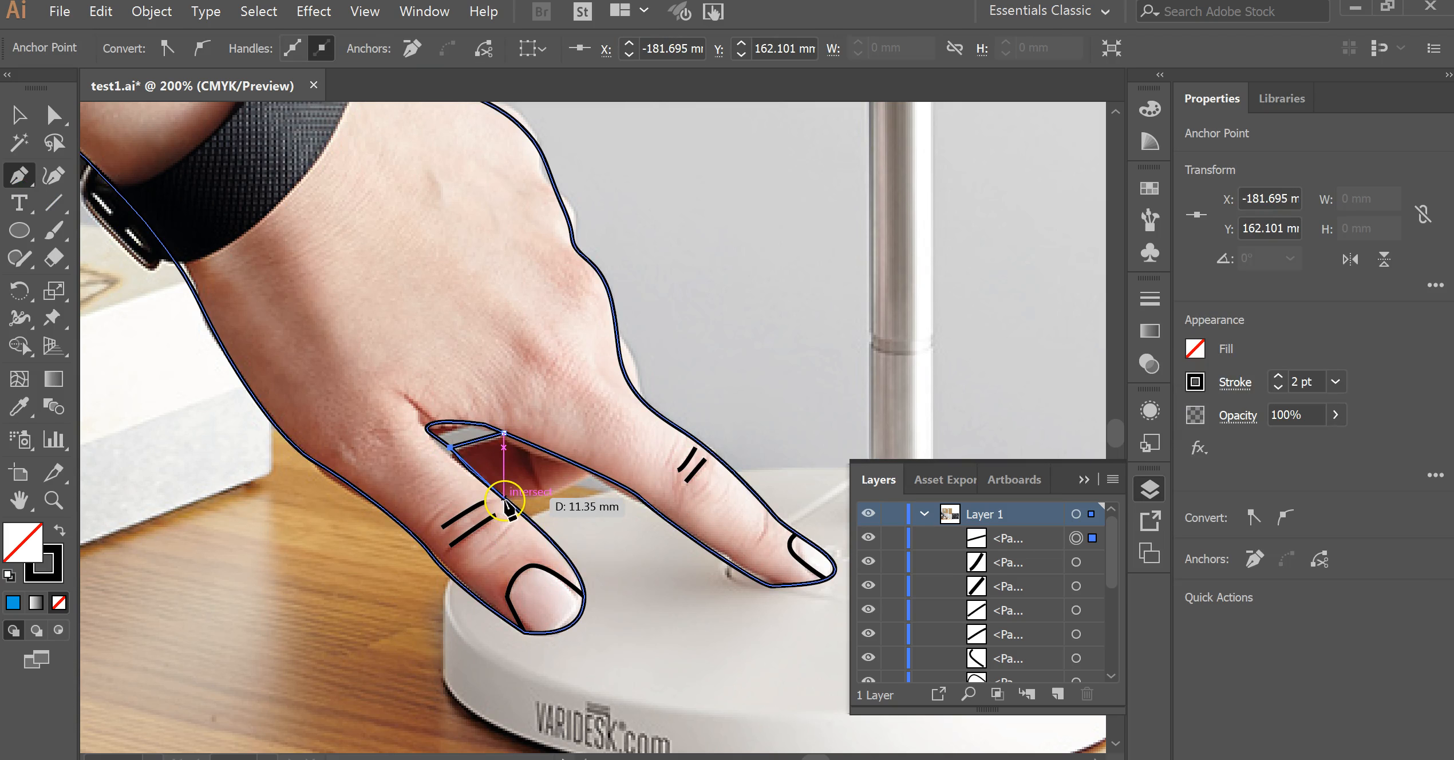
right_click(522, 484)
left_click(19, 114)
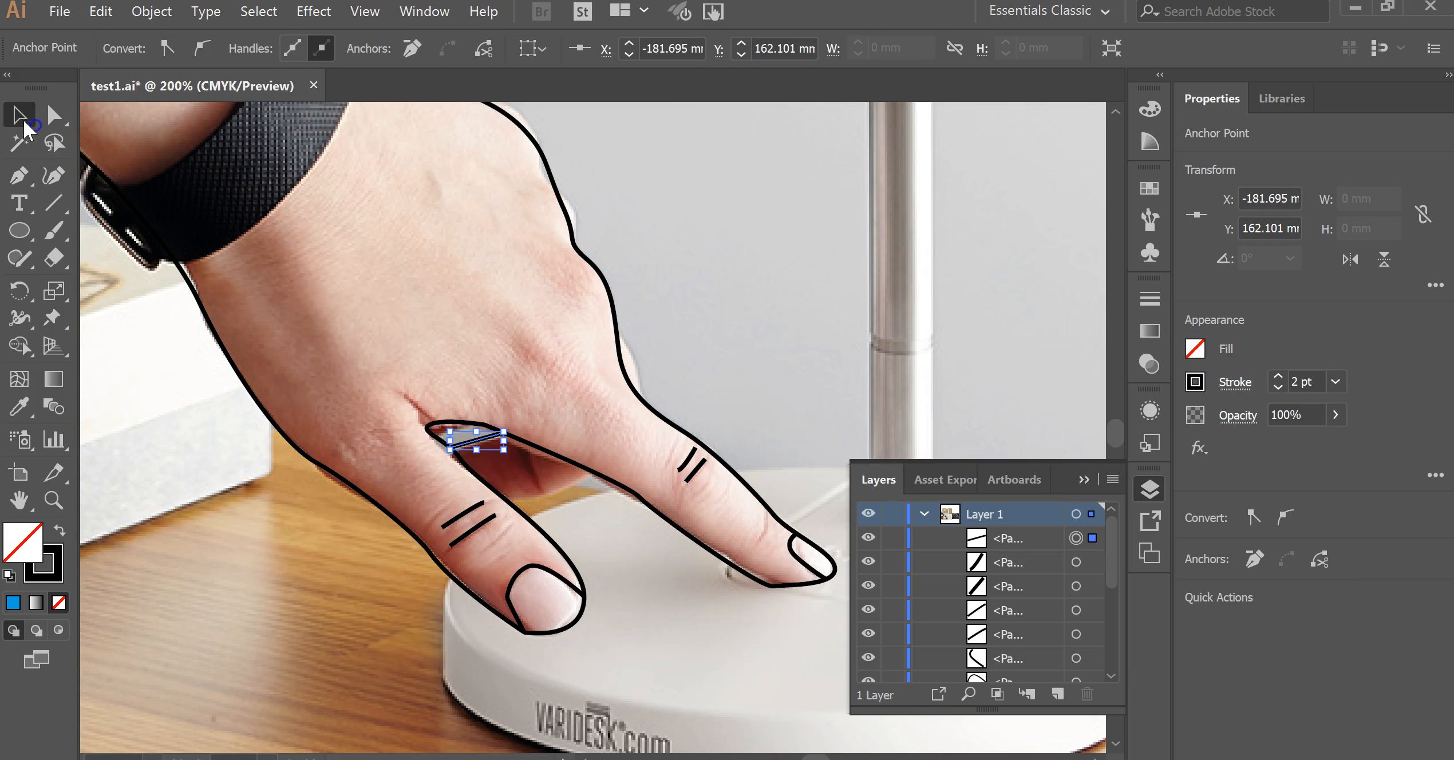
Step: Trace the folded finger's curved lower edge between the index finger and thumb as a separate Pen path and deselect it
left_click(18, 177)
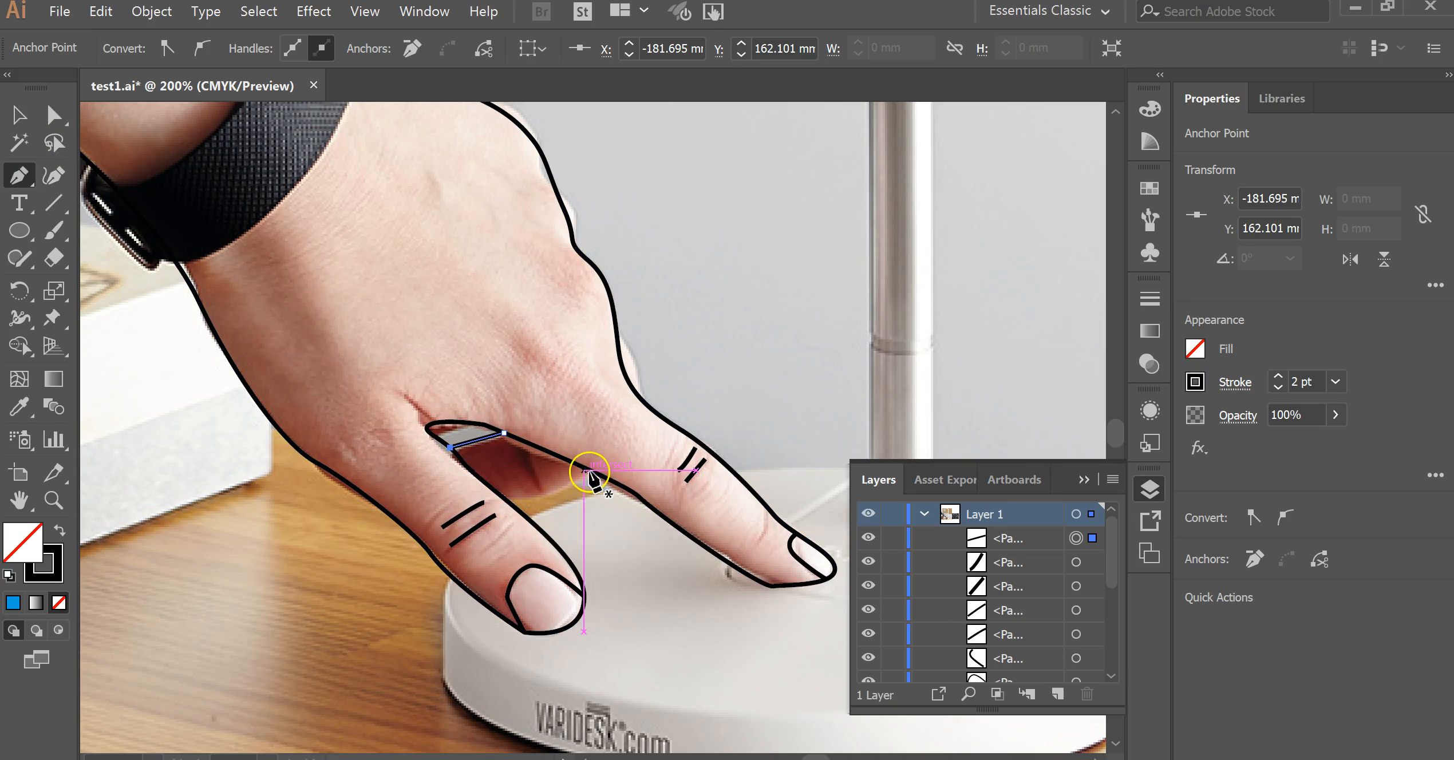
left_click_drag(536, 496, 523, 496)
left_click(496, 492)
left_click(13, 120)
left_click(484, 339)
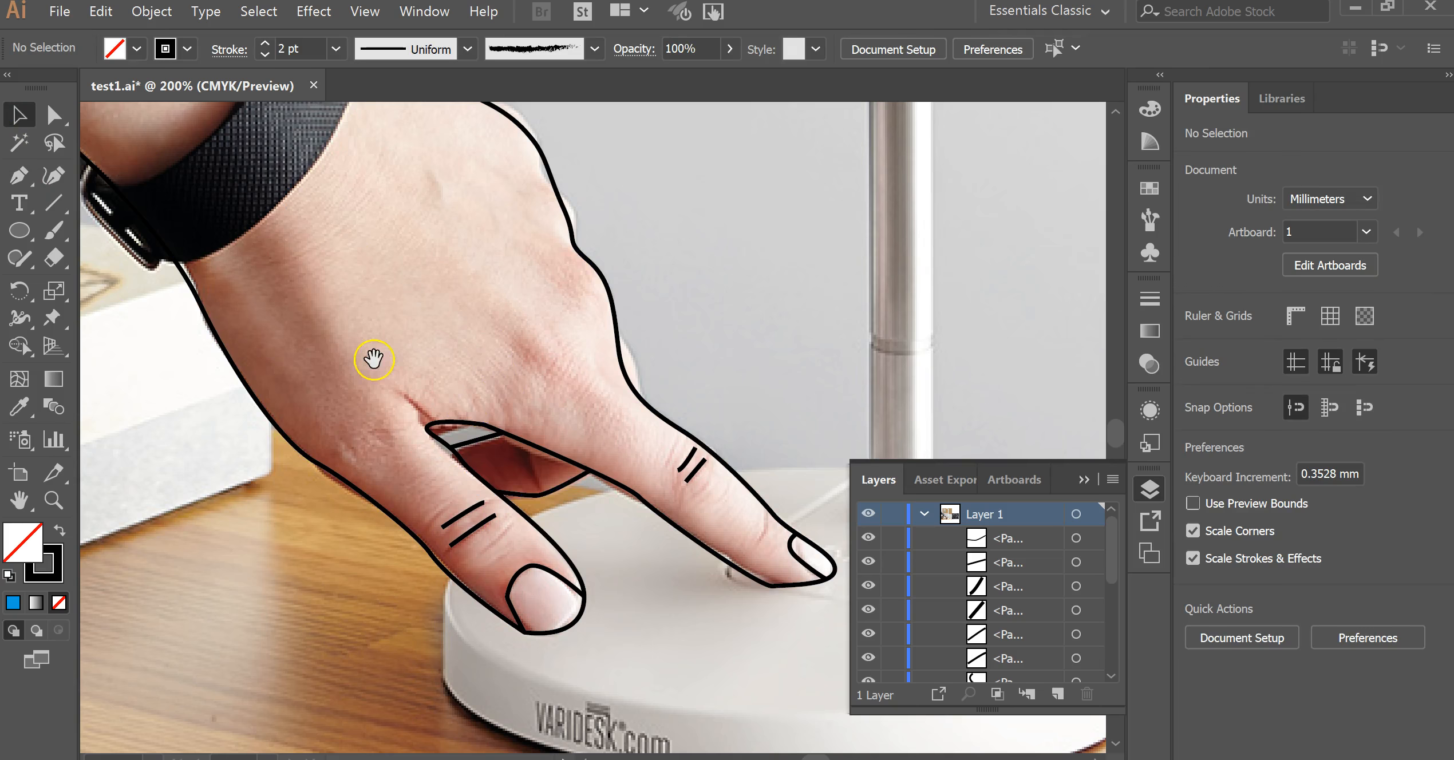
left_click_drag(172, 288, 469, 455)
left_click_drag(357, 363, 369, 578)
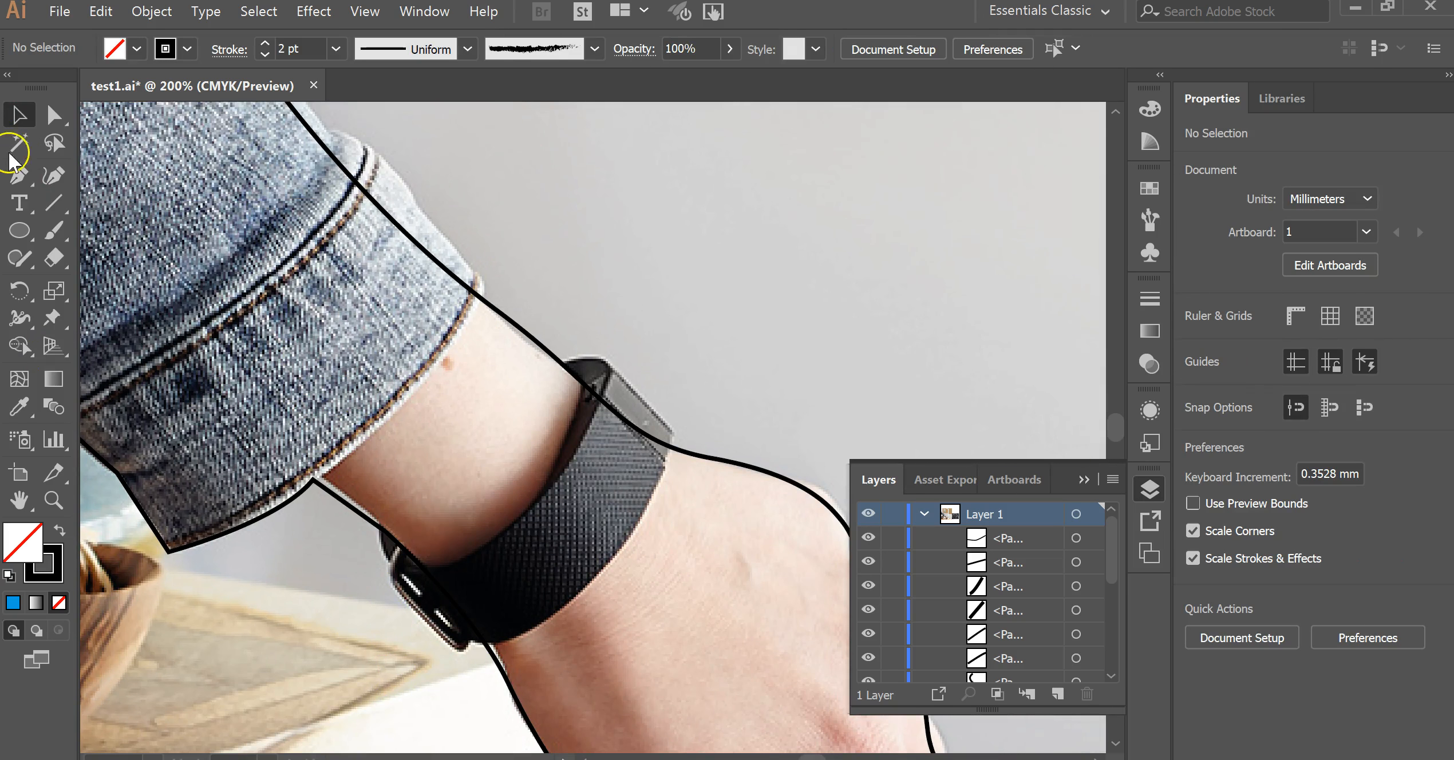
Step: Trace the denim cuff's edge across the wrist as a separate curved Pen path joining both arm outlines, and deselect it
left_click(19, 175)
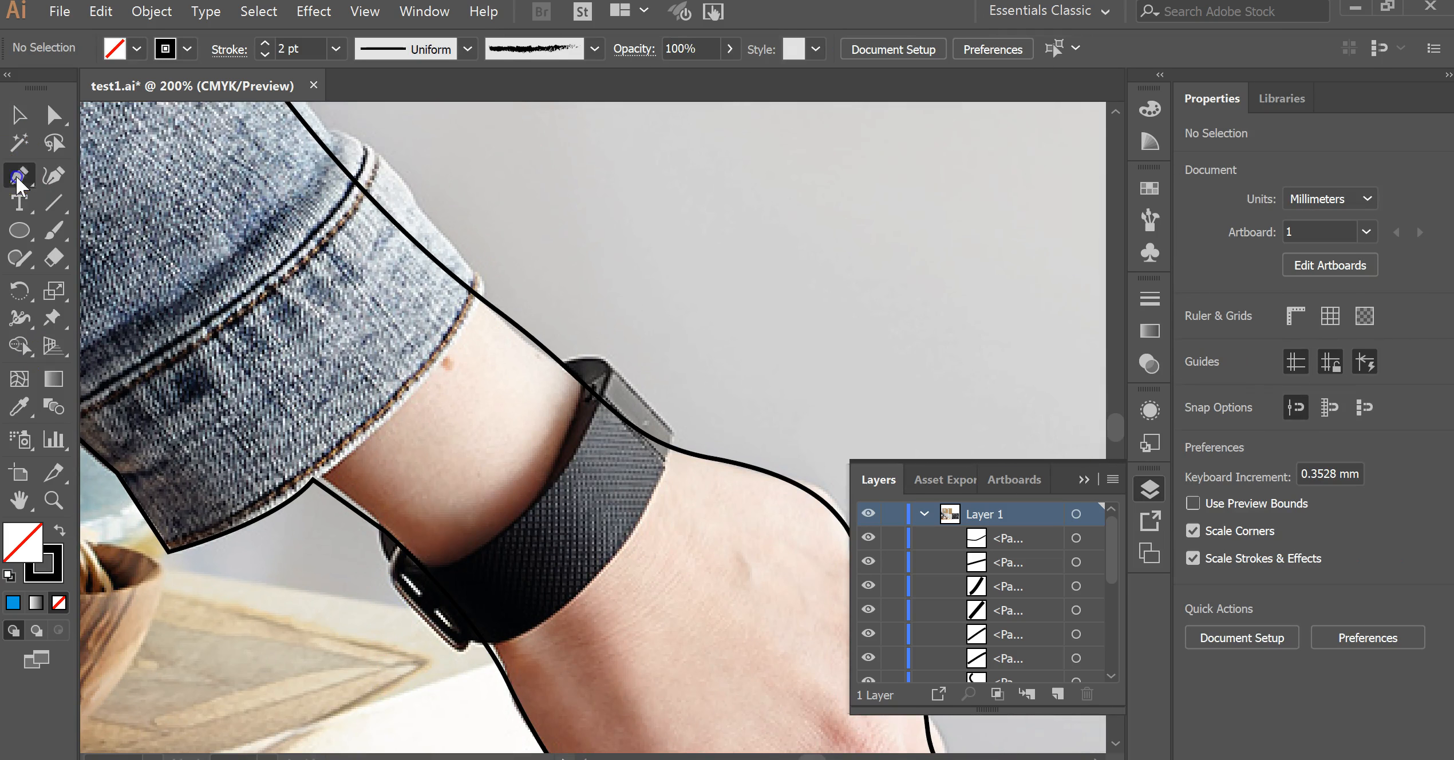
left_click(312, 479)
left_click_drag(395, 415, 411, 395)
left_click_drag(445, 349, 456, 338)
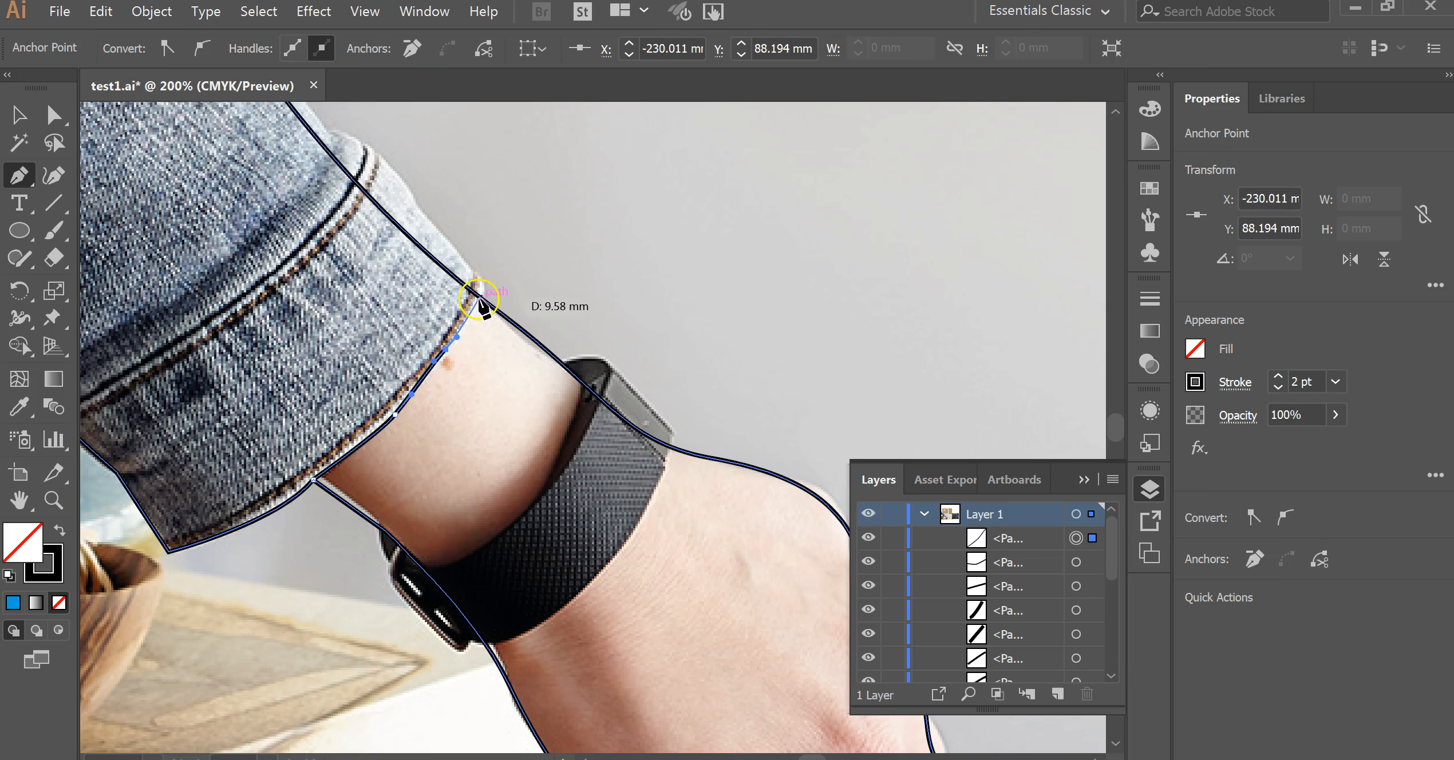
left_click(479, 296)
left_click(20, 115)
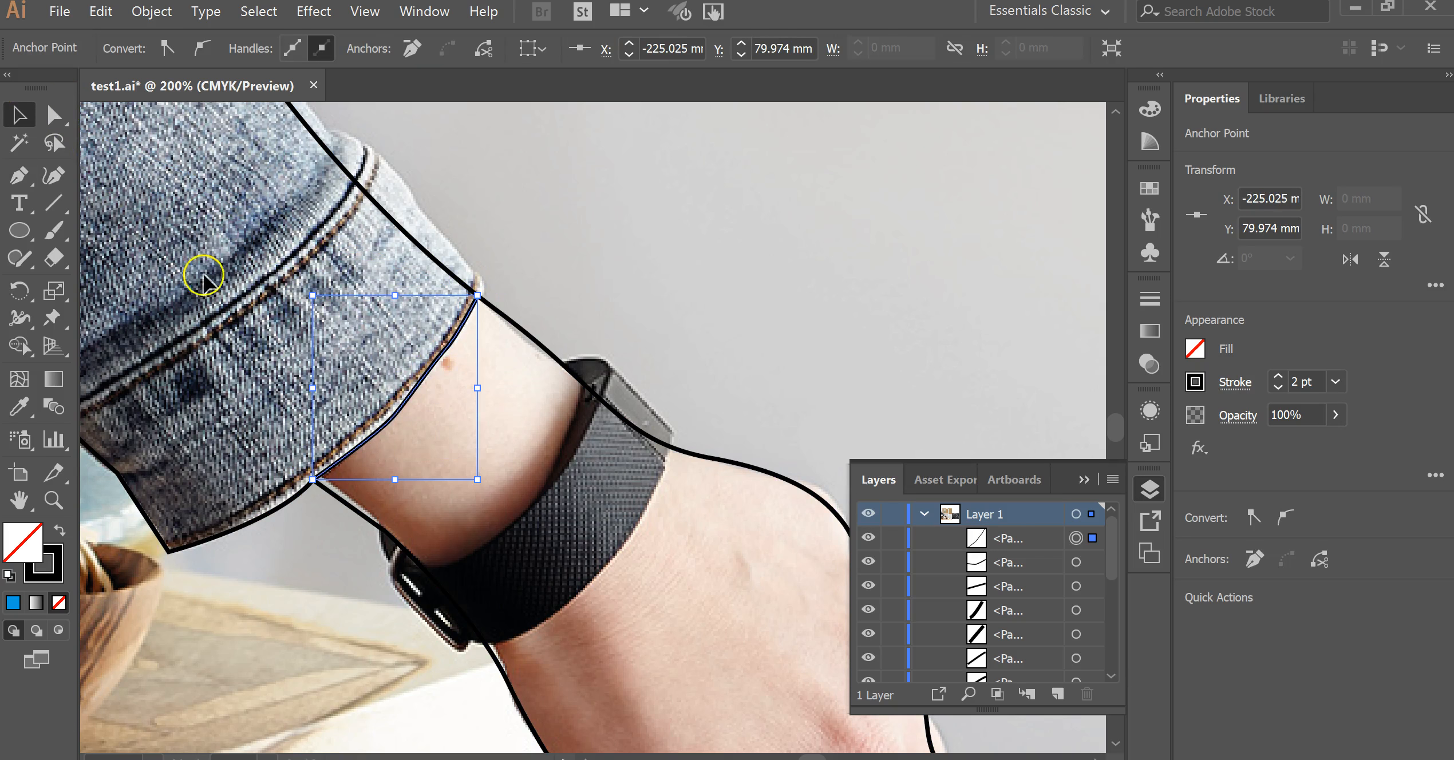
left_click(607, 480)
Step: Hide the locked reference photo so that only the traced hand and arm lines show
left_click(605, 480, "ctrl+alt")
left_click(605, 479, "ctrl+alt")
left_click(594, 483, "ctrl+alt")
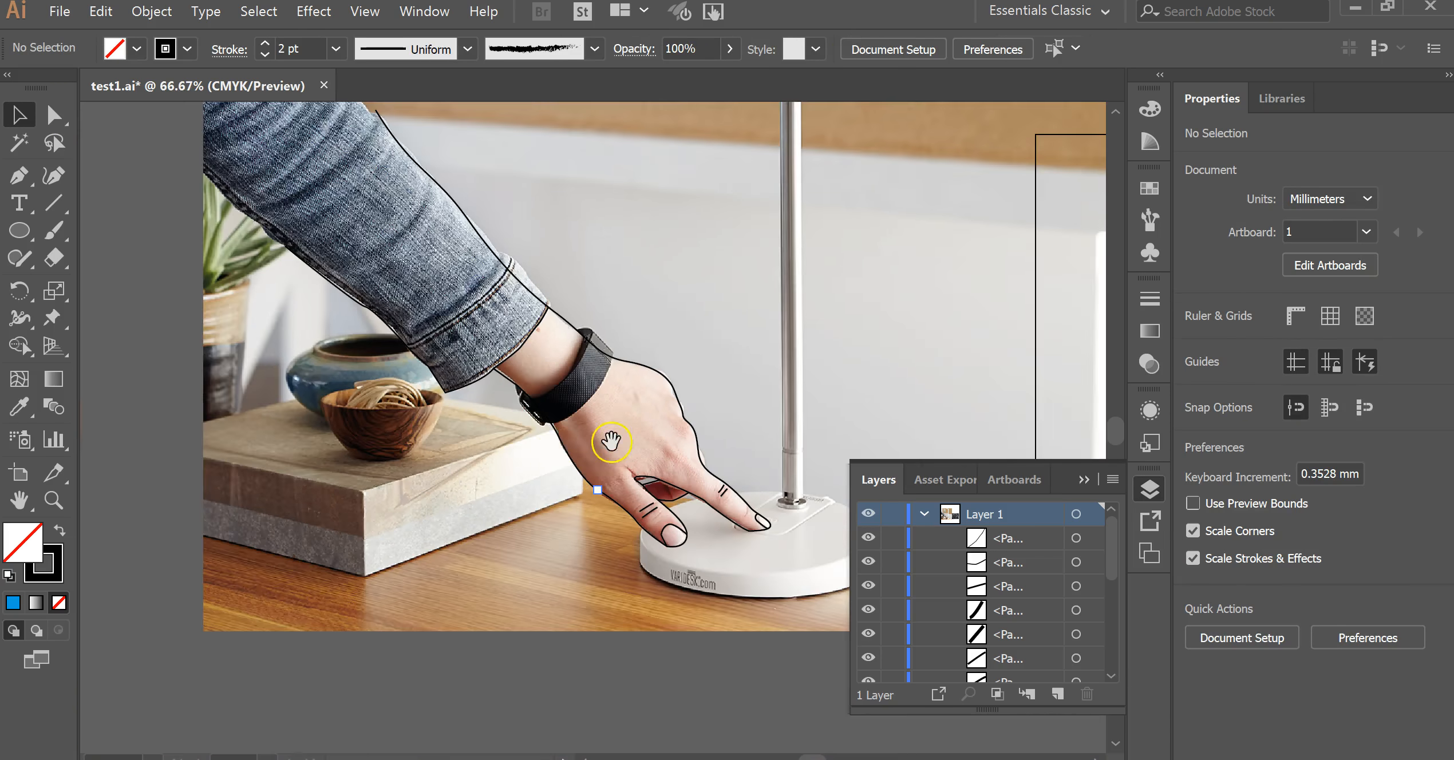
left_click_drag(611, 441, 509, 491)
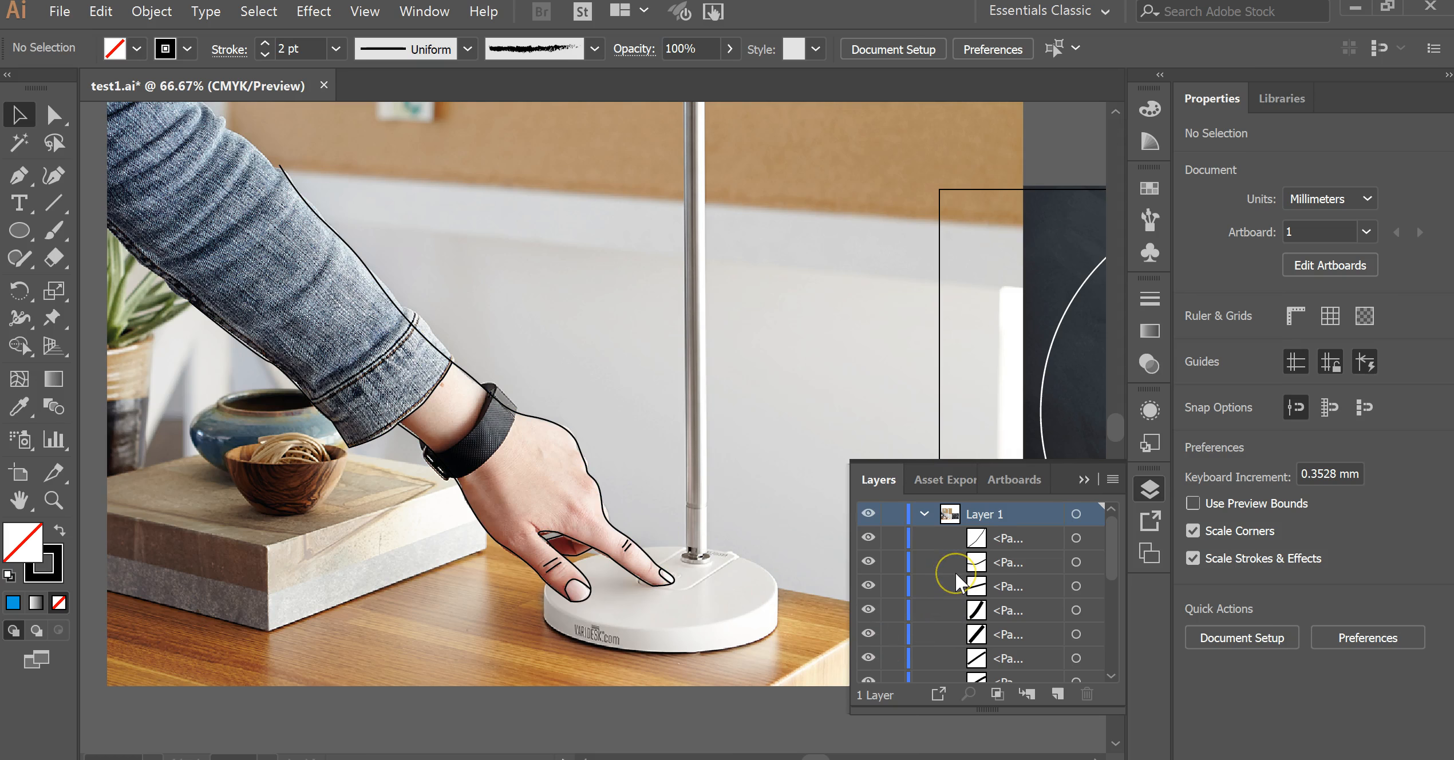
scroll(955, 571, "down", 5)
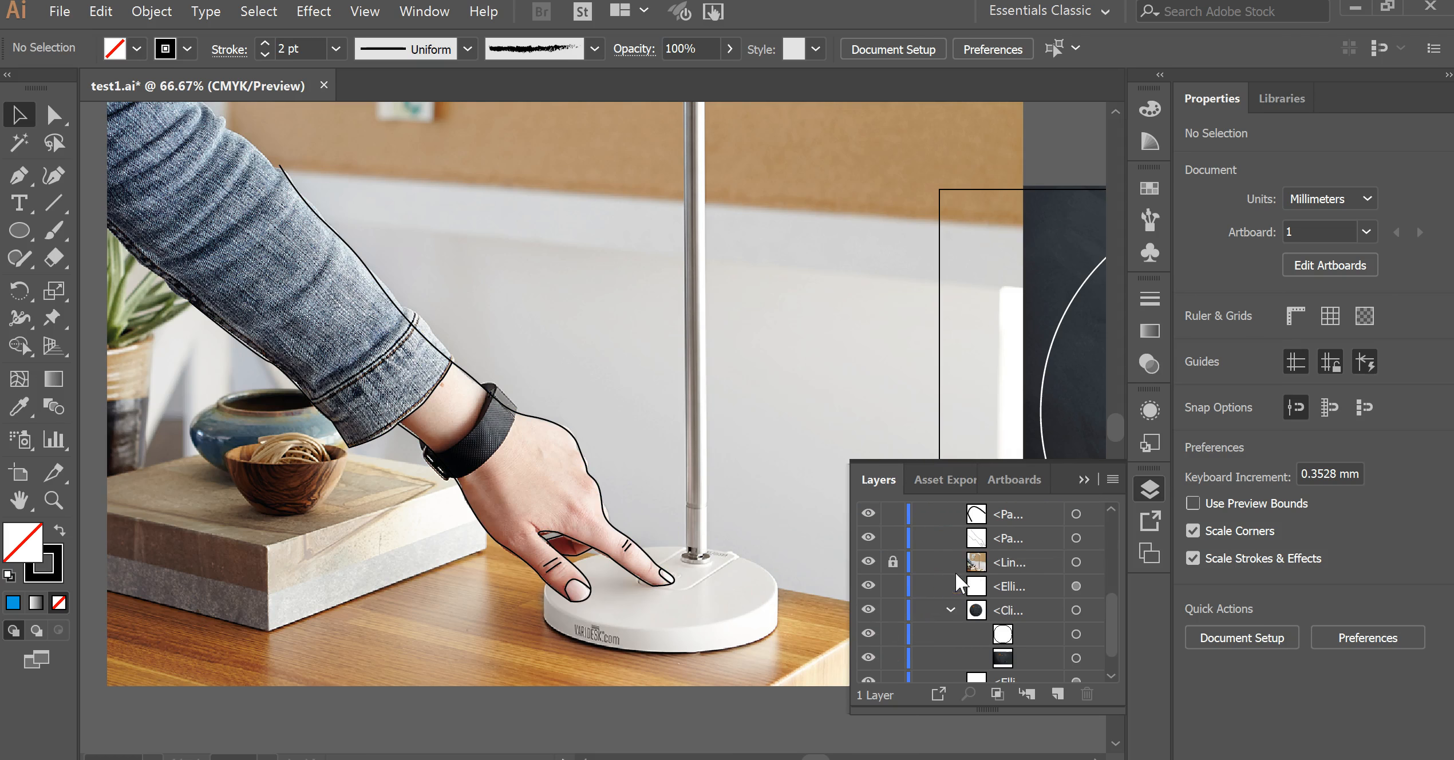
left_click(867, 563)
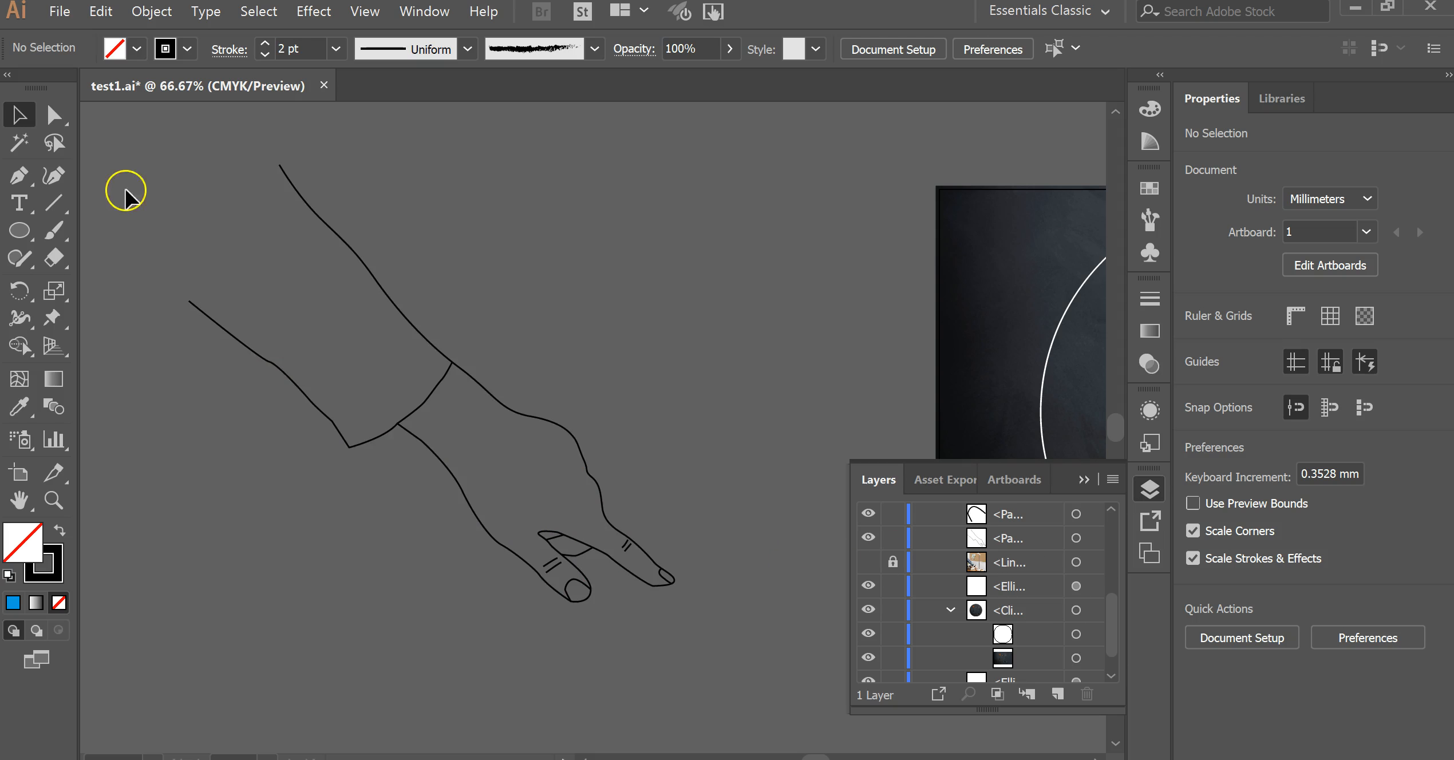
left_click_drag(388, 297, 603, 292)
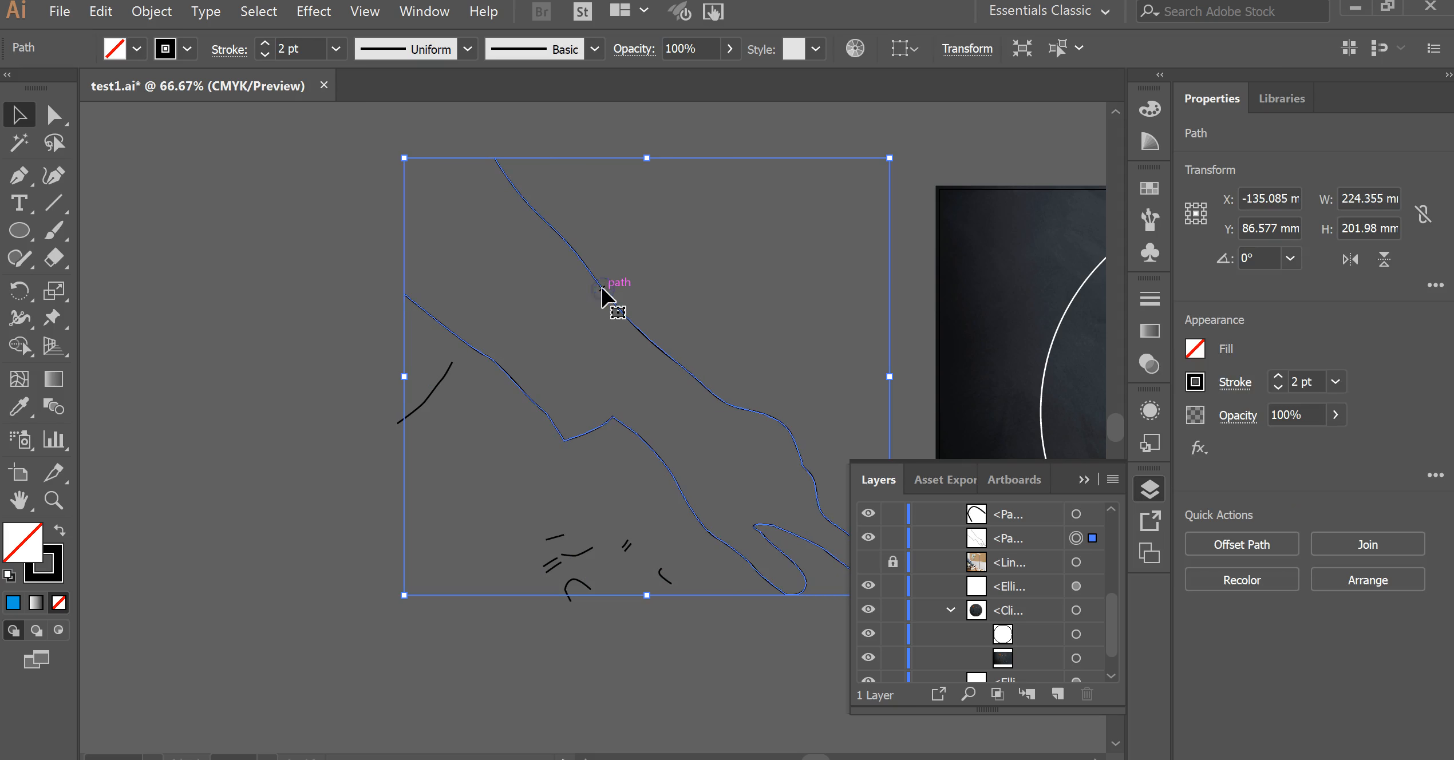
key("ctrl+z")
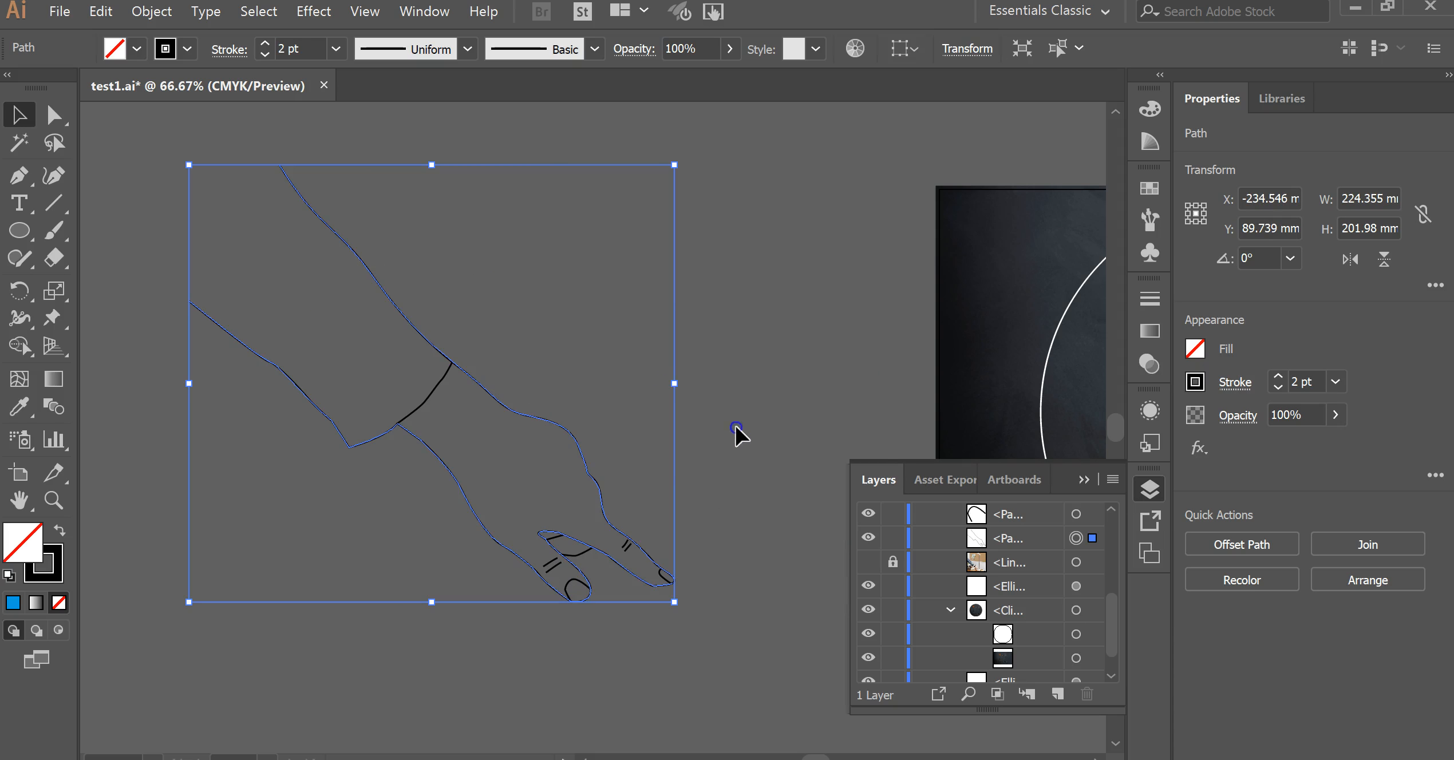
left_click(737, 431)
Step: Select all the traced hand and arm paths, group them into one object and deselect the group
scroll(995, 549, "up", 5)
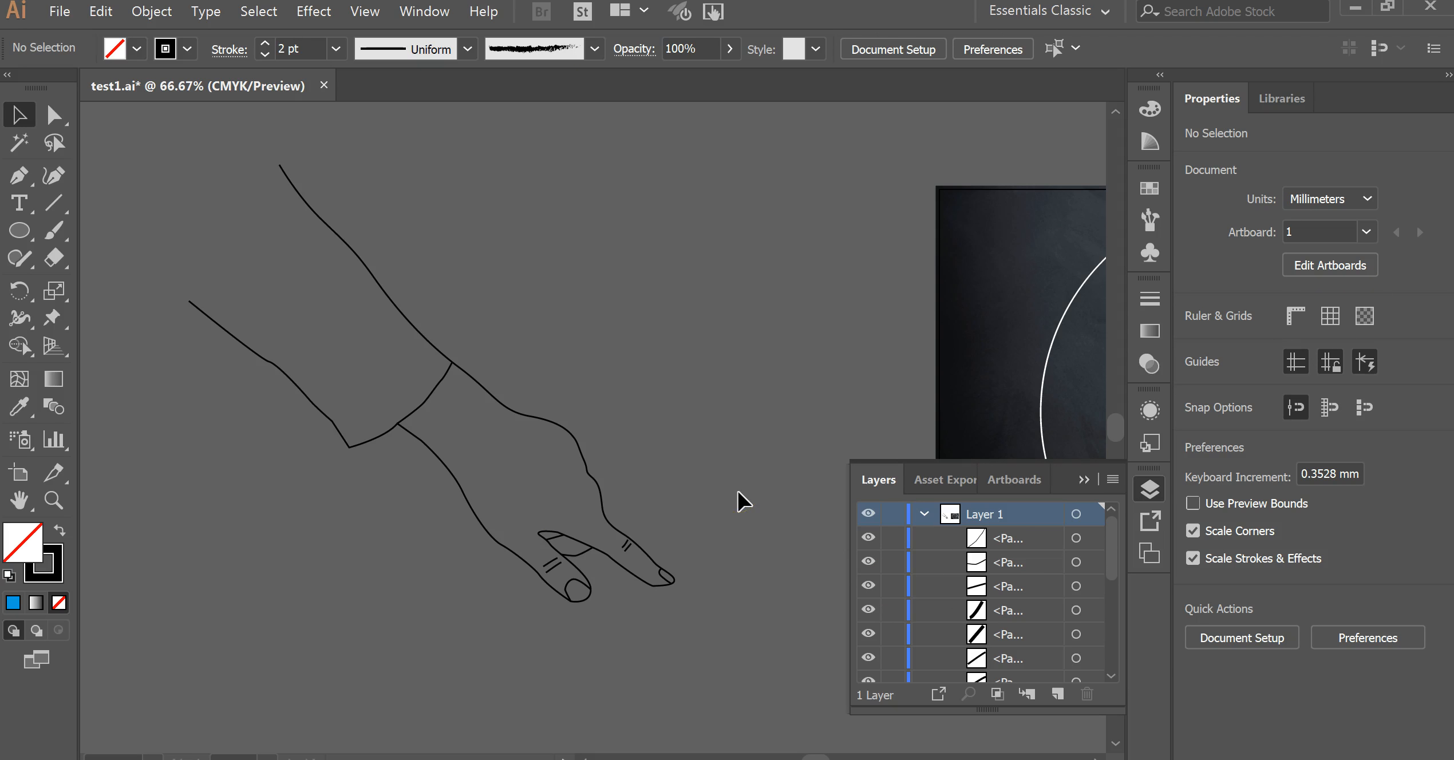
left_click_drag(101, 122, 727, 663)
mouse_move(296, 261)
left_mouse_down()
mouse_move(122, 135)
mouse_move(422, 396)
mouse_move(704, 688)
mouse_move(752, 694)
left_mouse_up()
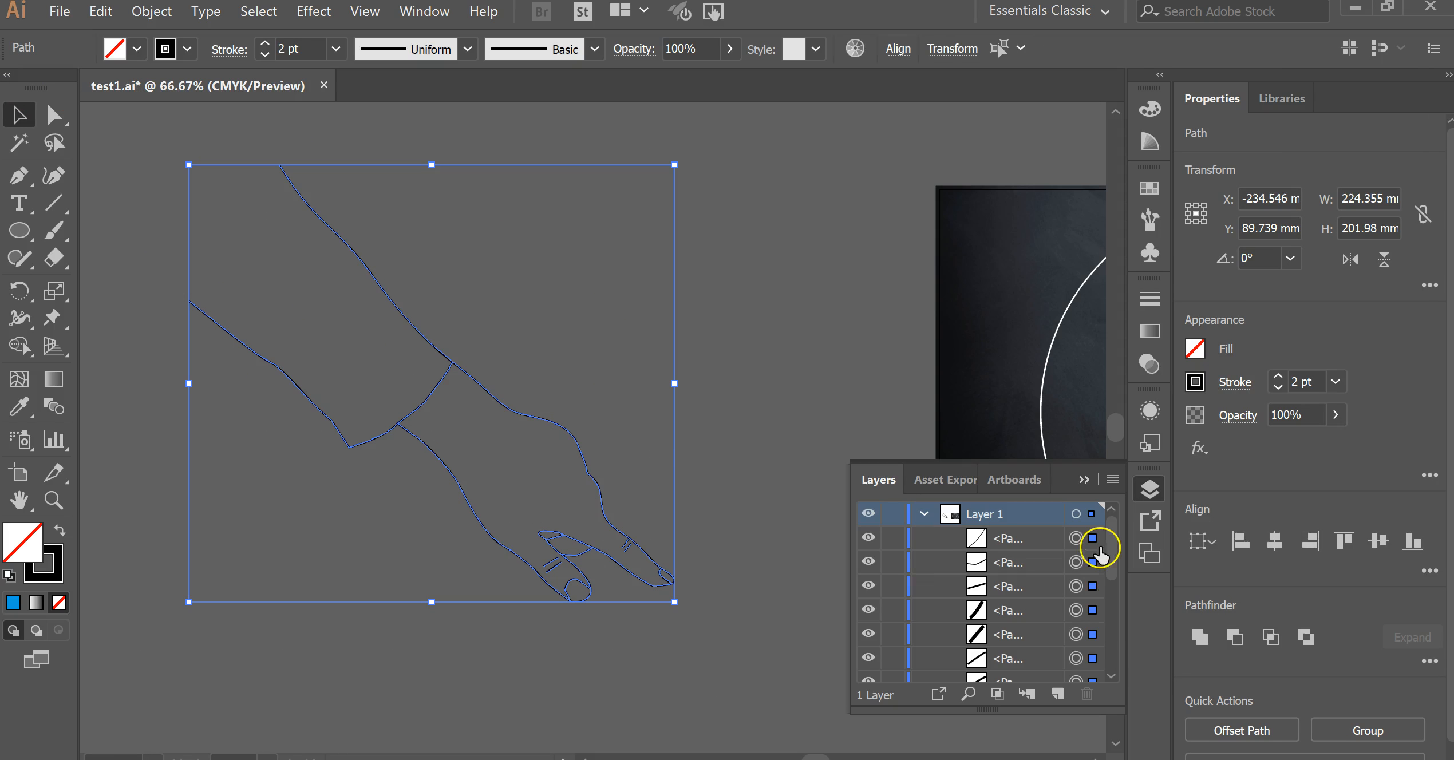
scroll(1094, 593, "down", 3)
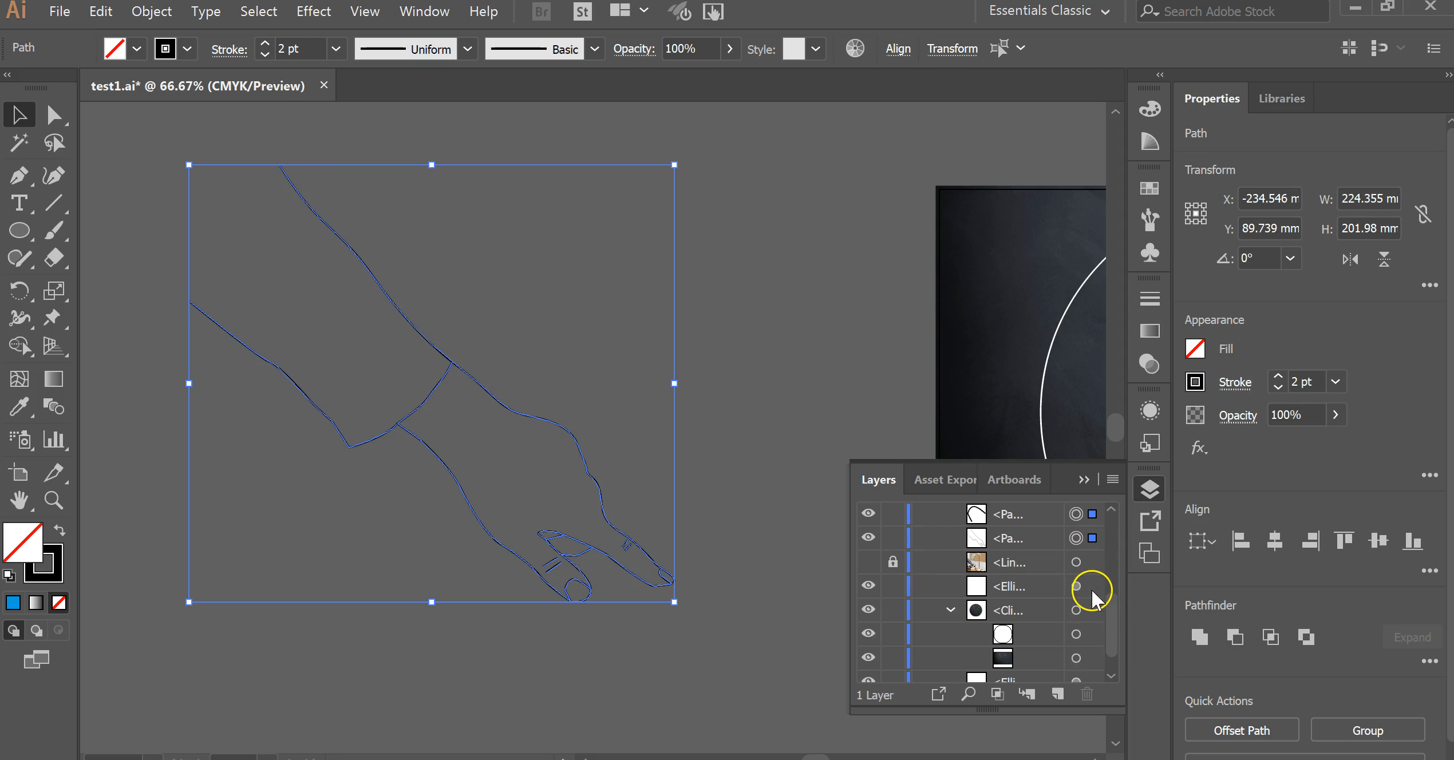
scroll(1093, 592, "up", 3)
right_click(396, 359)
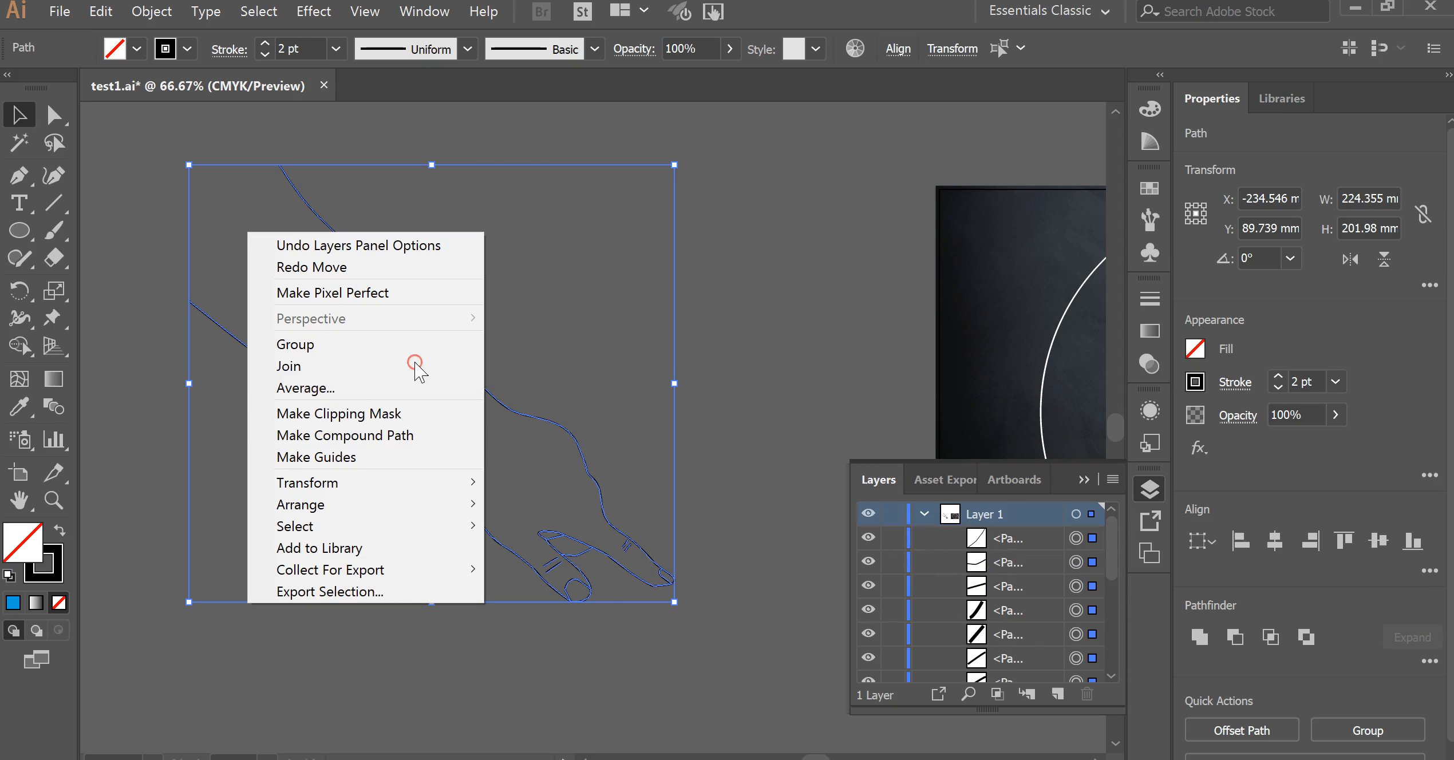
left_click(401, 340)
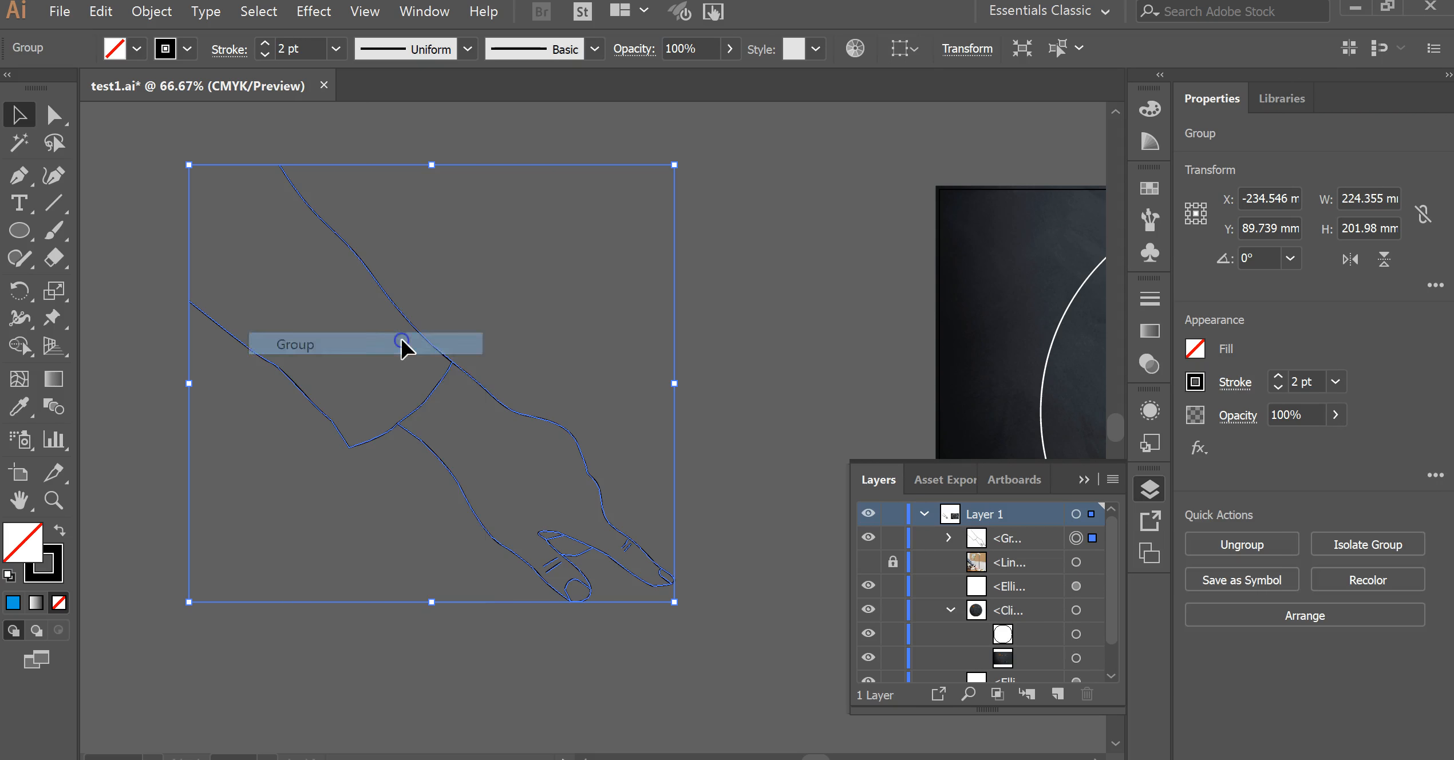
left_click(782, 386)
Step: Move the hand group onto the presentation board beside the large lamp and scale it down to about 123 x 111 mm
mouse_move(552, 422)
left_mouse_down()
mouse_move(753, 422)
mouse_move(830, 404)
left_mouse_up()
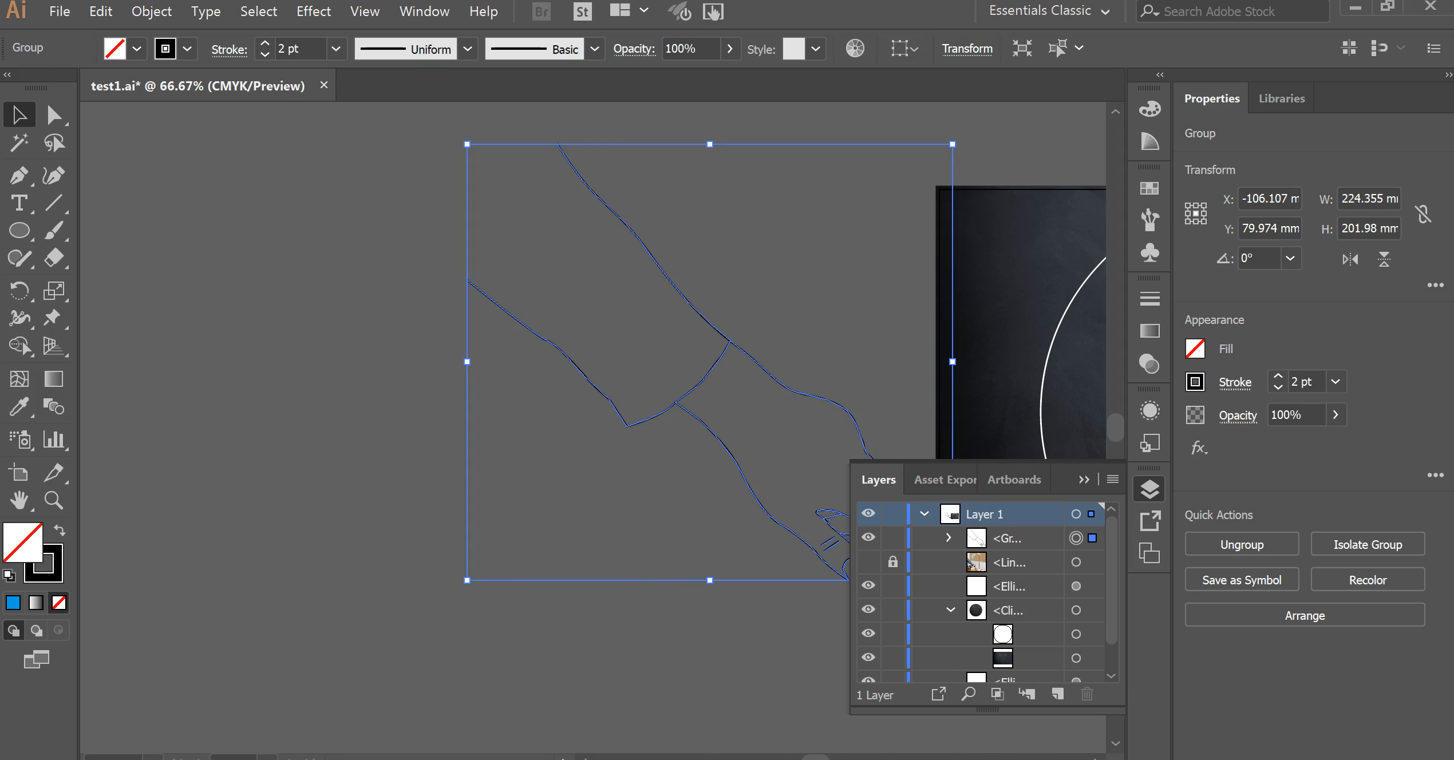
scroll(747, 641, "right", 8)
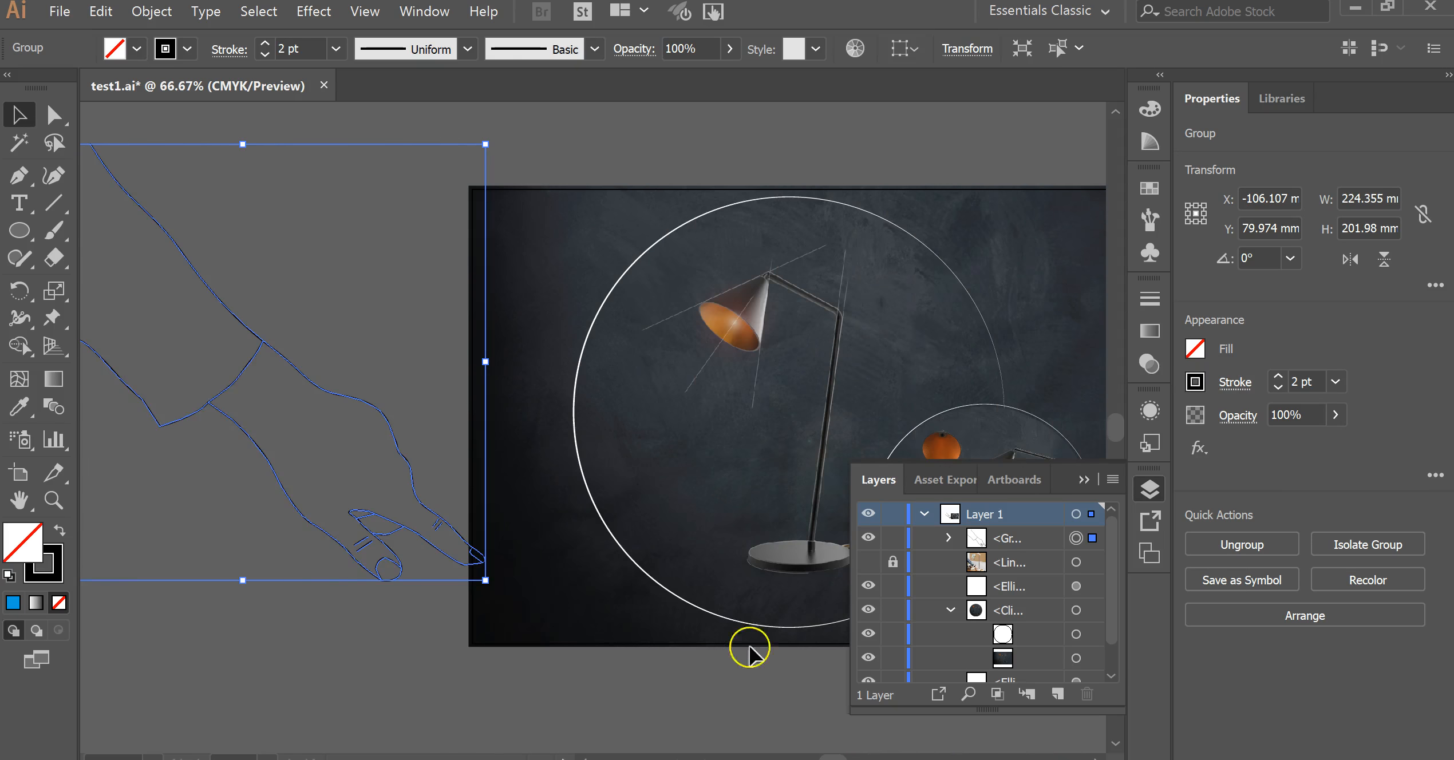
mouse_move(342, 381)
left_mouse_down()
mouse_move(357, 406)
mouse_move(636, 408)
mouse_move(659, 393)
mouse_move(650, 370)
left_mouse_up()
left_click_drag(308, 133, 527, 329)
left_click(280, 388)
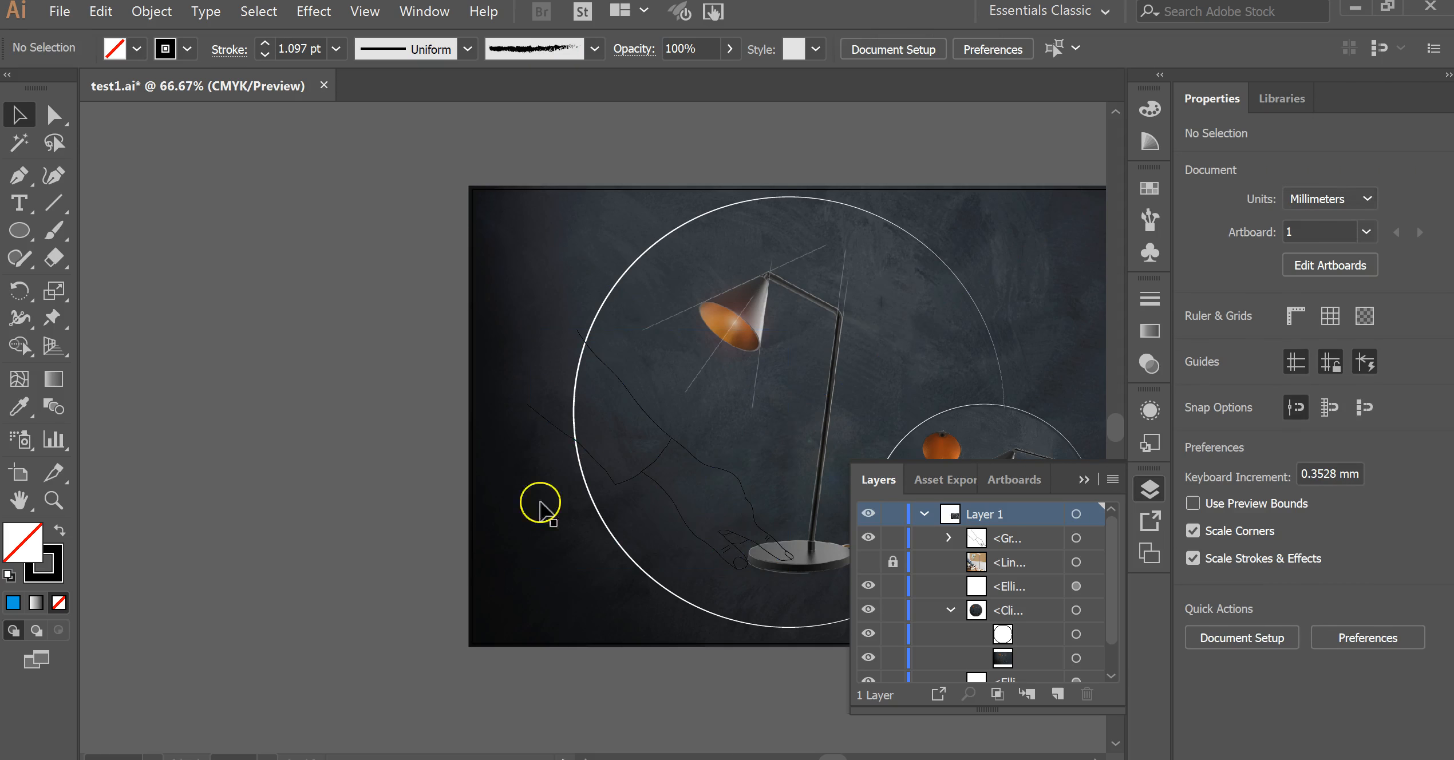
Step: Reposition the hand group so the index finger's tip rests on the large lamp's round base
left_click_drag(636, 468, 492, 432)
left_click(548, 442, "ctrl")
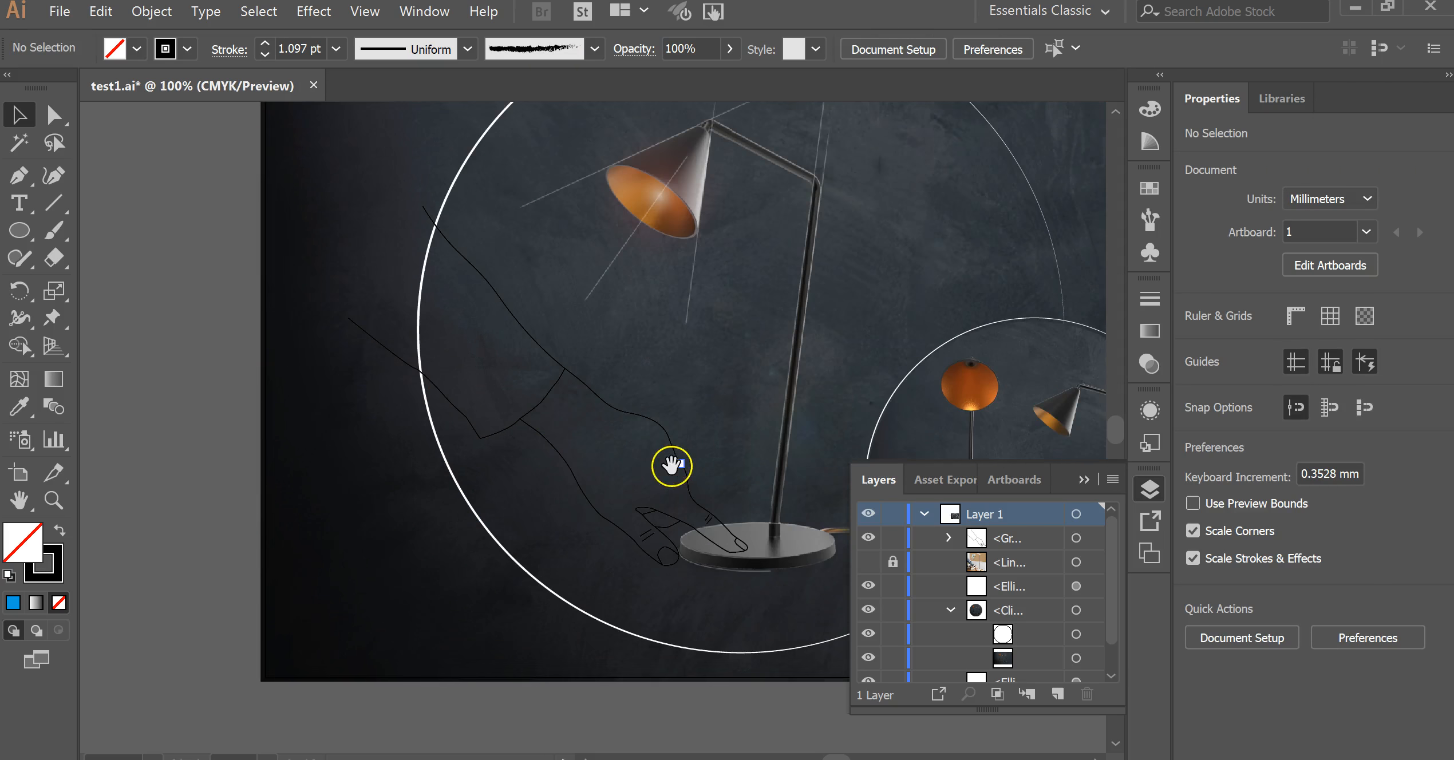
left_click_drag(672, 444, 412, 484)
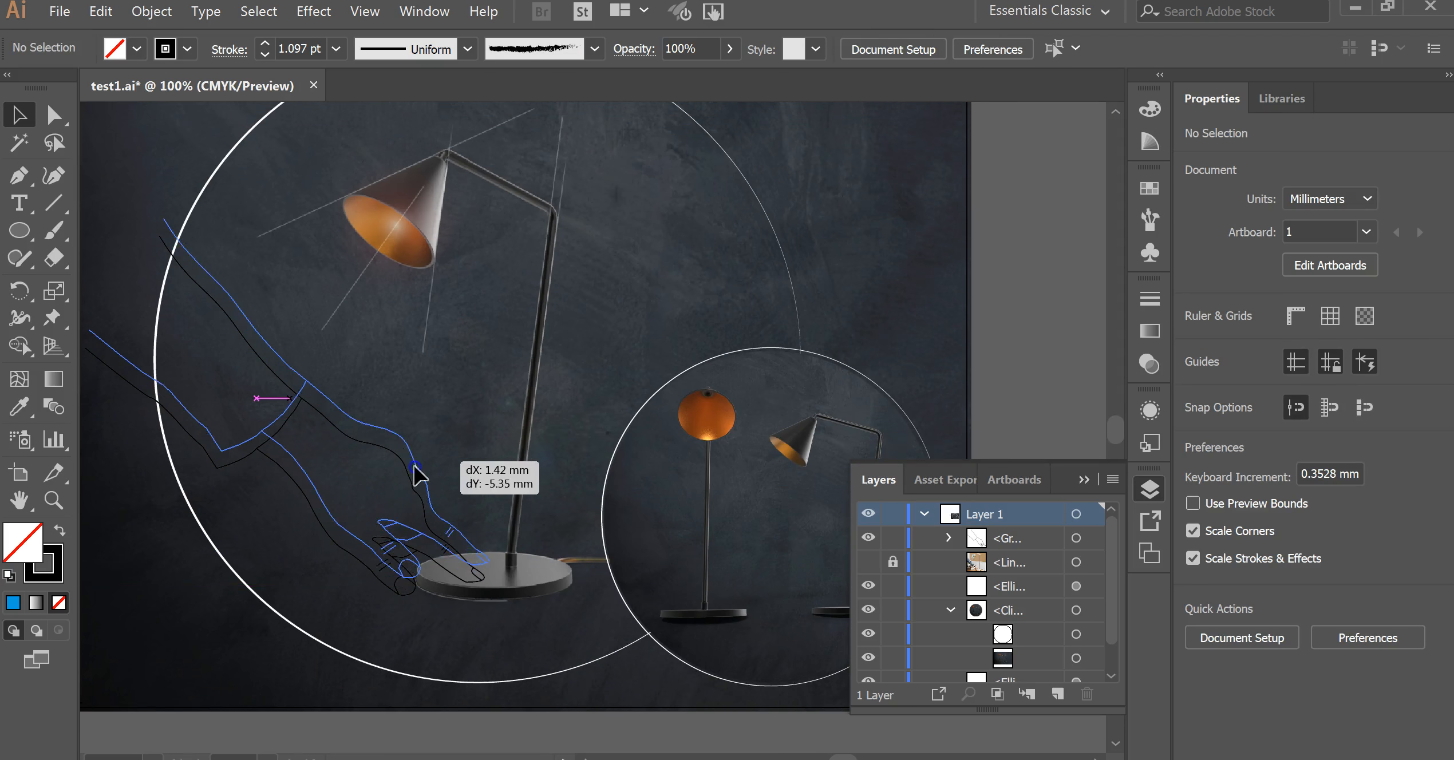
left_click(413, 481)
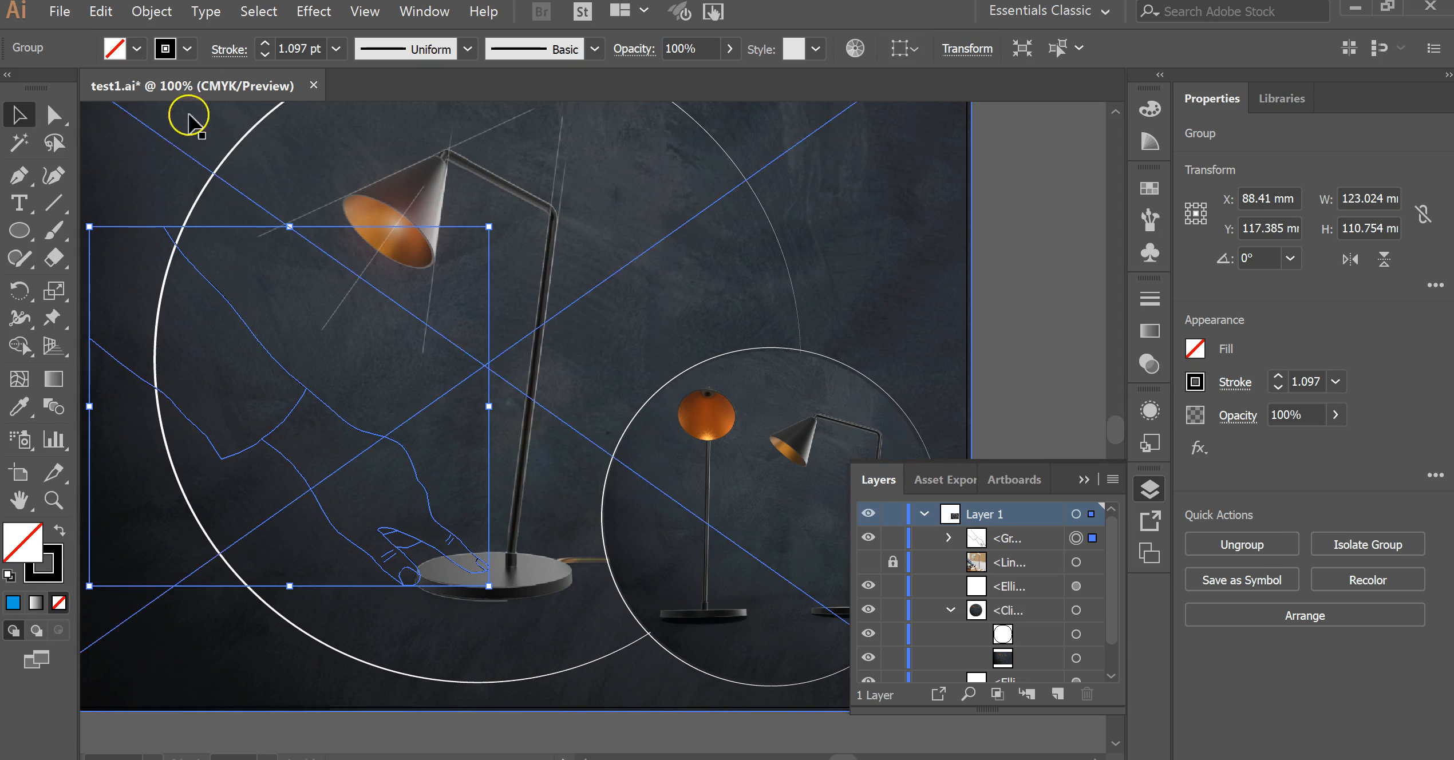
Step: Change the hand group's stroke colour to white and deselect it
left_click(188, 49)
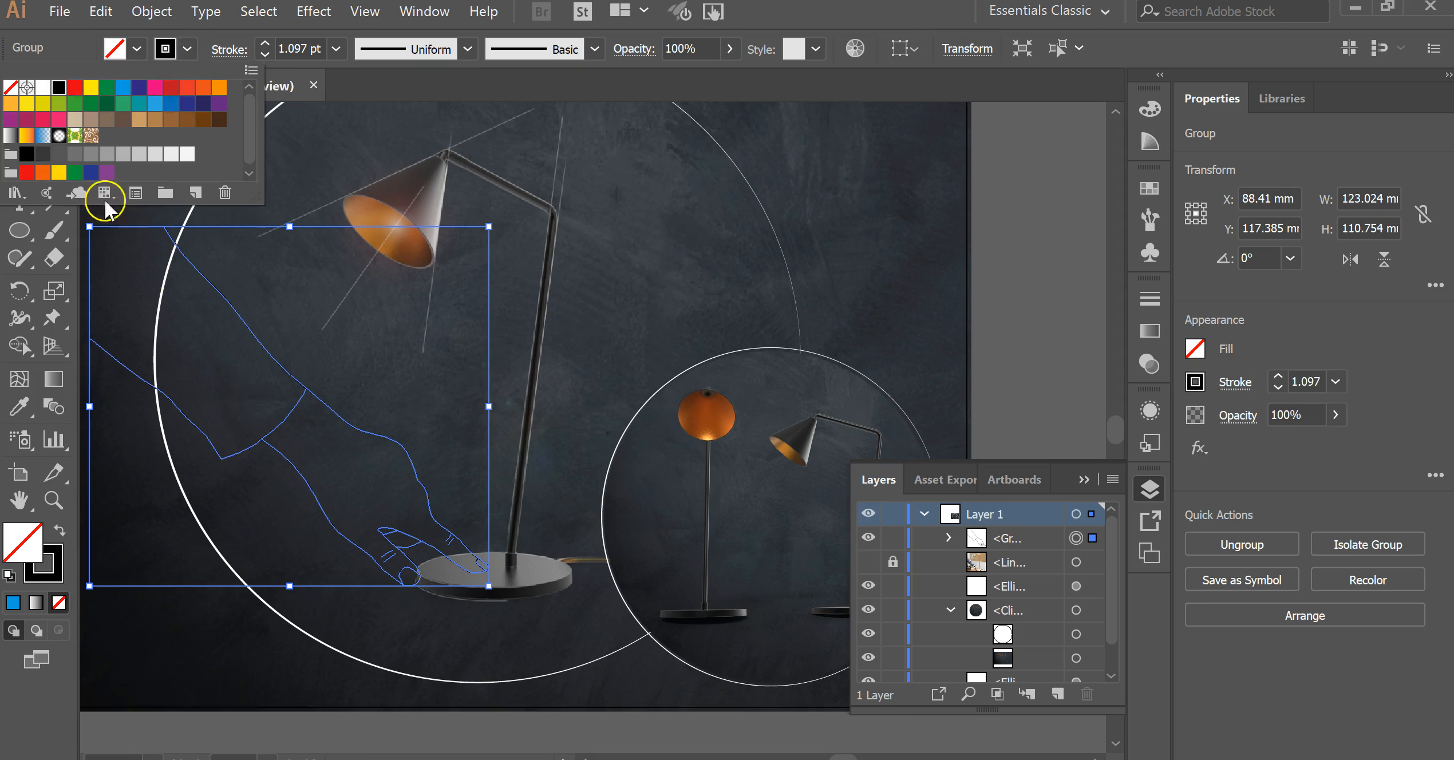
left_click(40, 94)
left_click(1121, 363)
left_click(1062, 349)
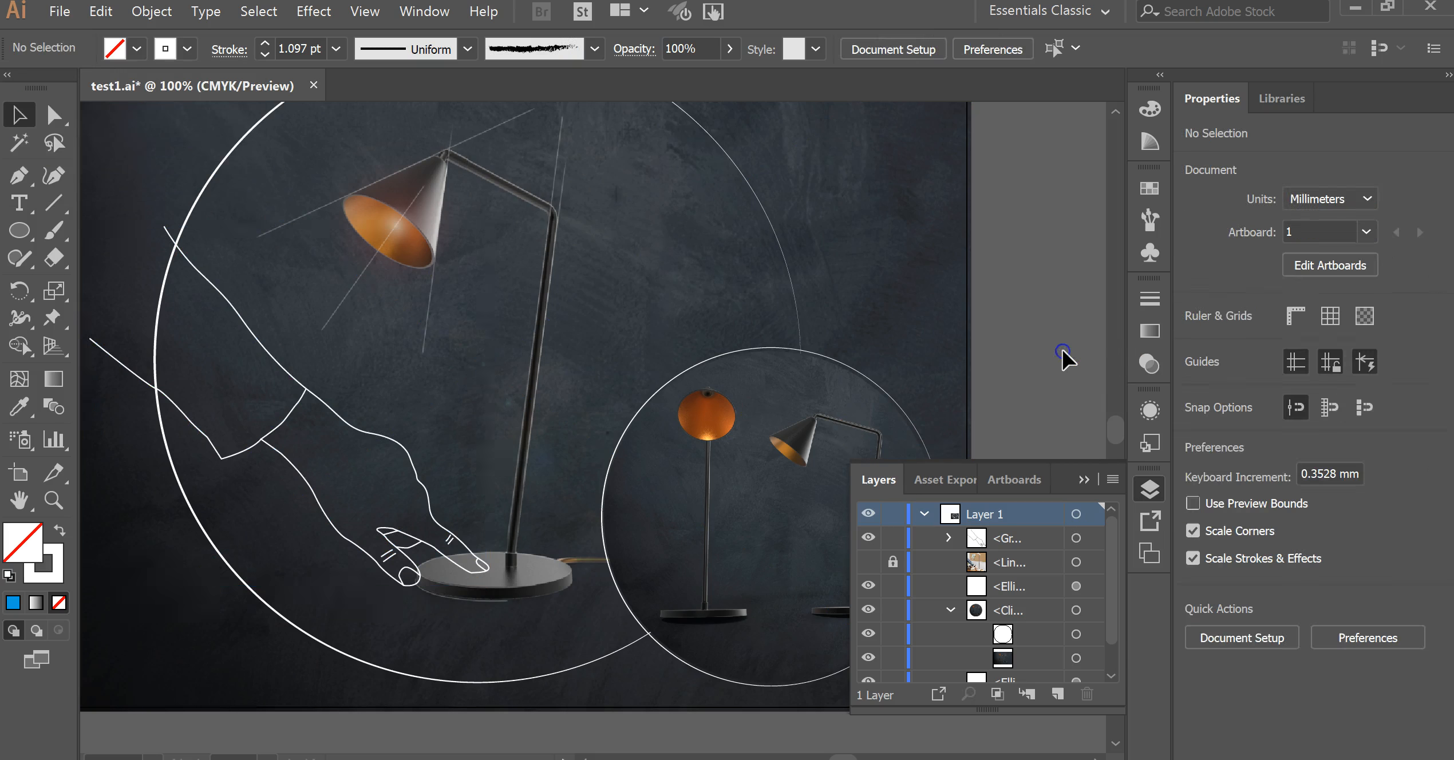
Step: Switch to the browser to check the hand's styling on the example aurora board, and return to Illustrator
left_click_drag(299, 533, 400, 563)
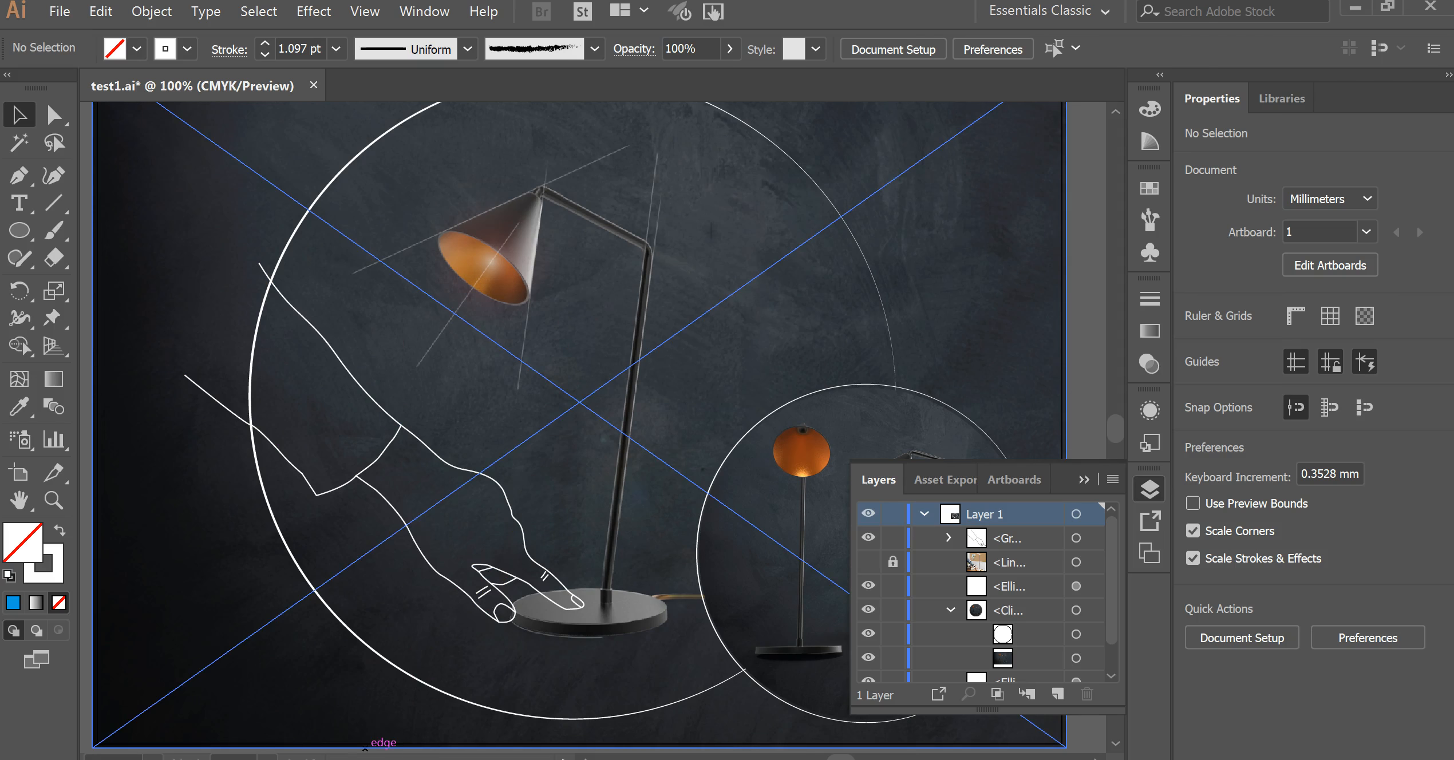
mouse_move(321, 758)
left_click(309, 696)
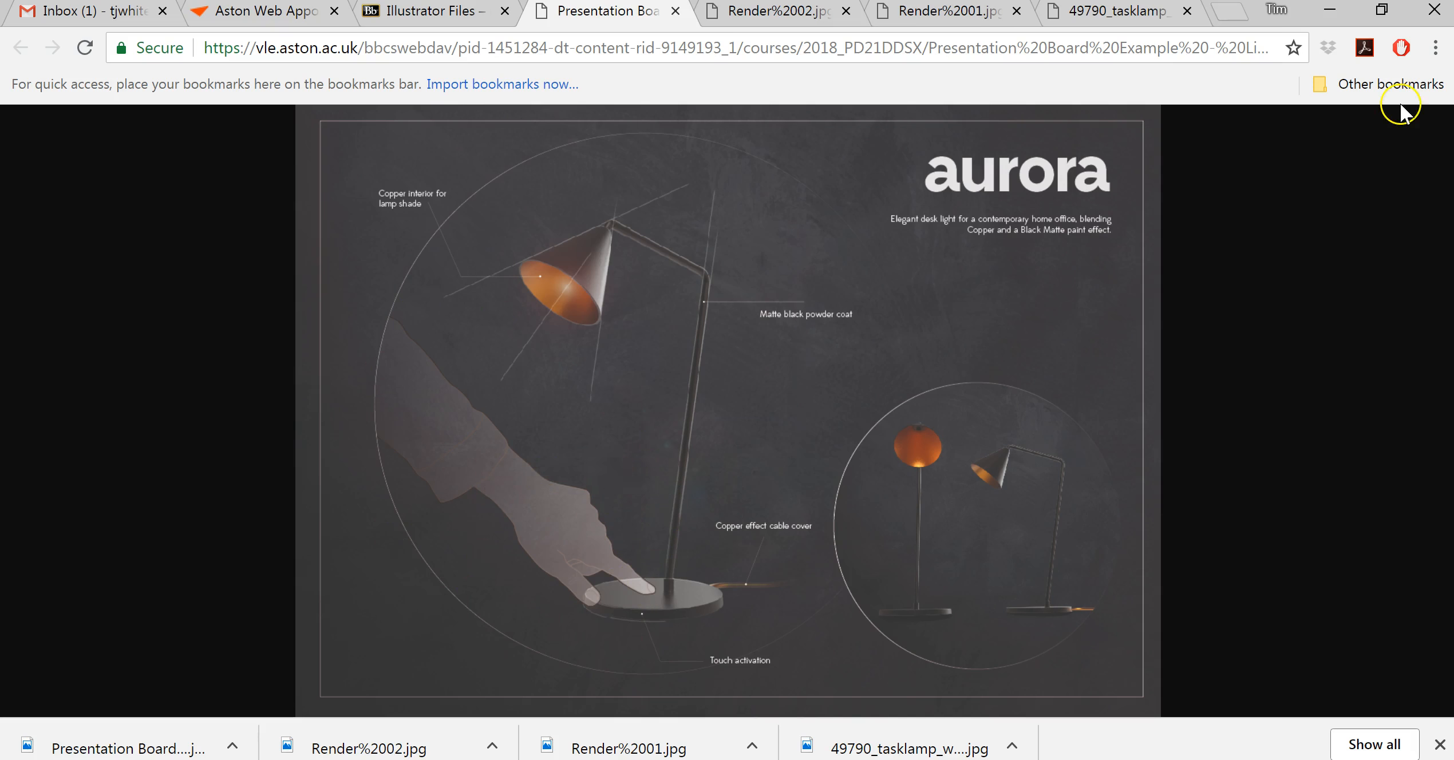
left_click(1339, 23)
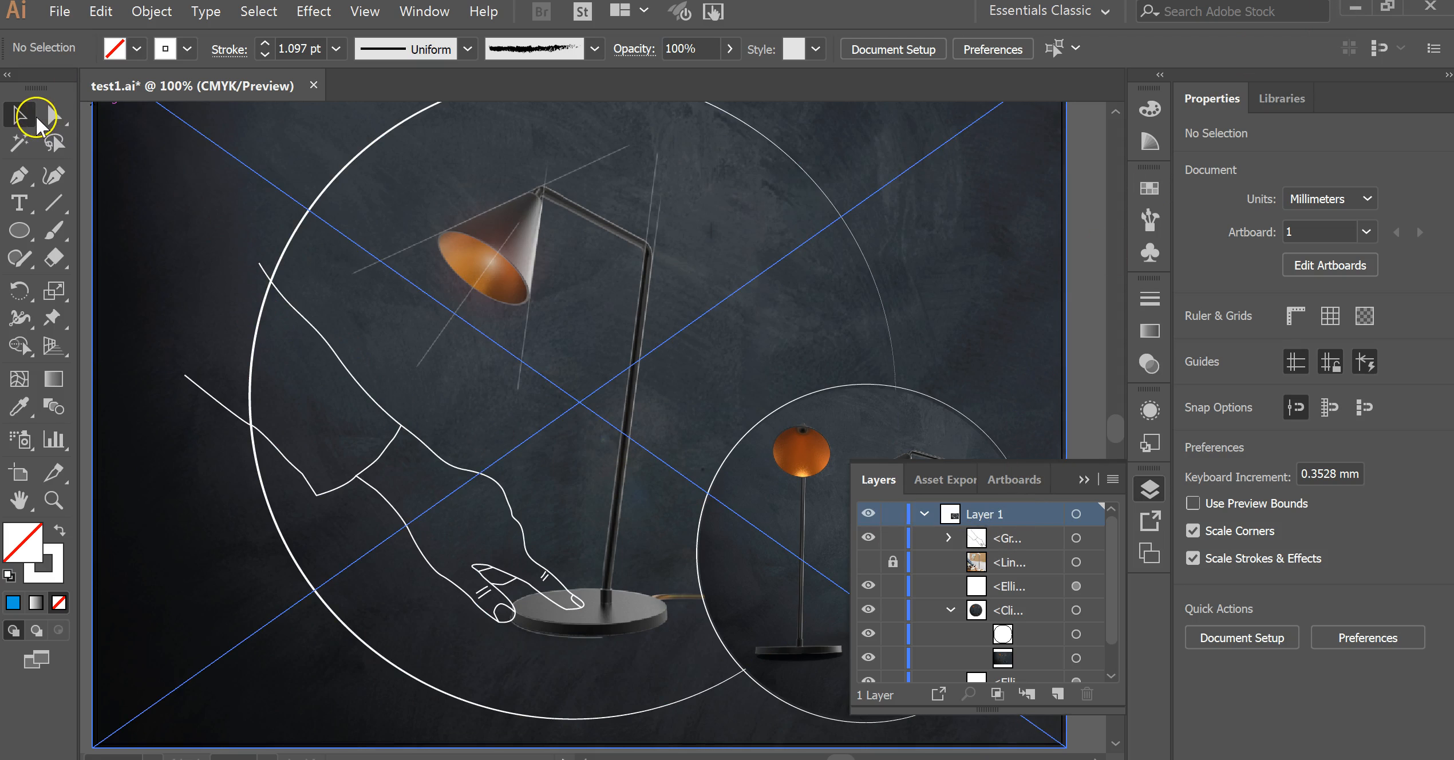
Step: Select only the main arm and hand outline inside the group and give it a white fill
left_click(55, 114)
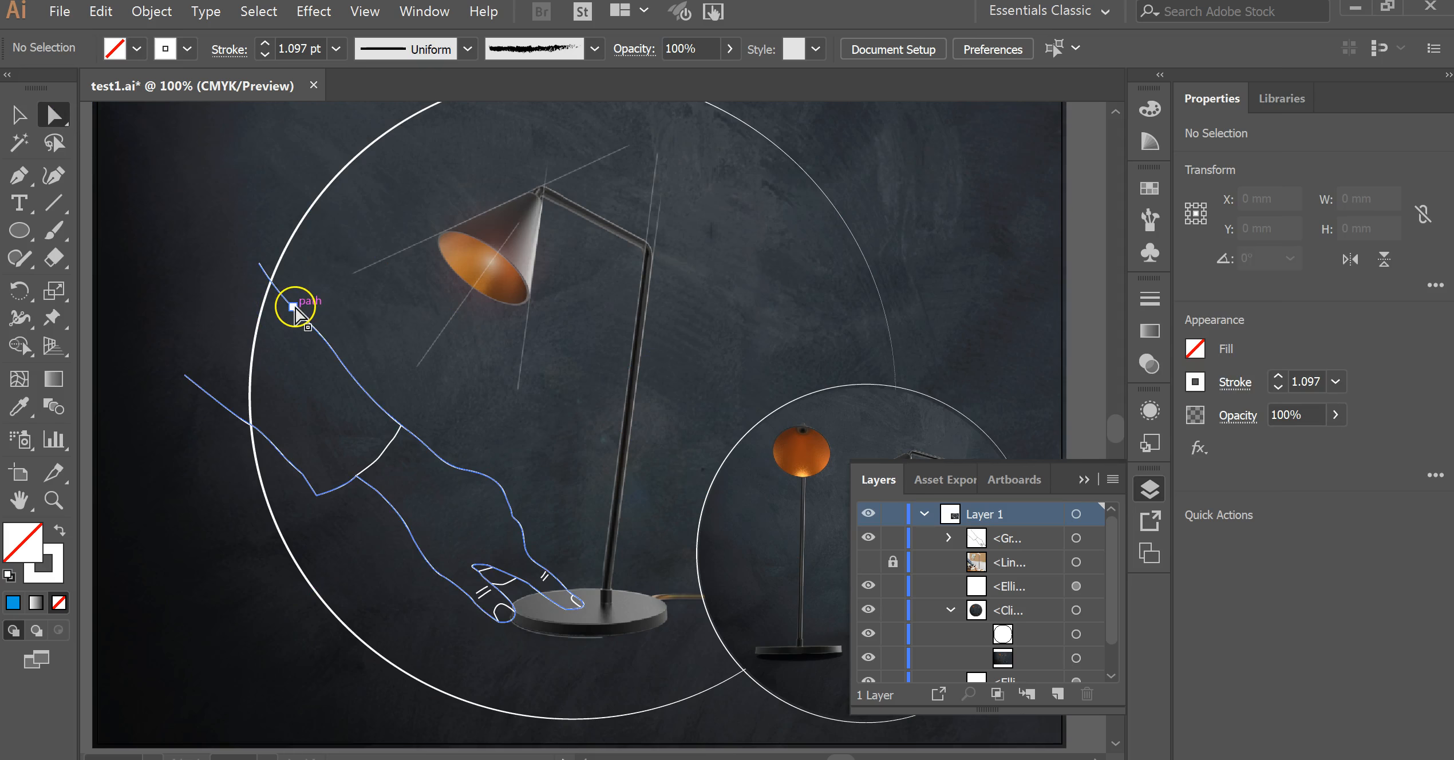
left_click(948, 537)
scroll(1039, 572, "down", 2)
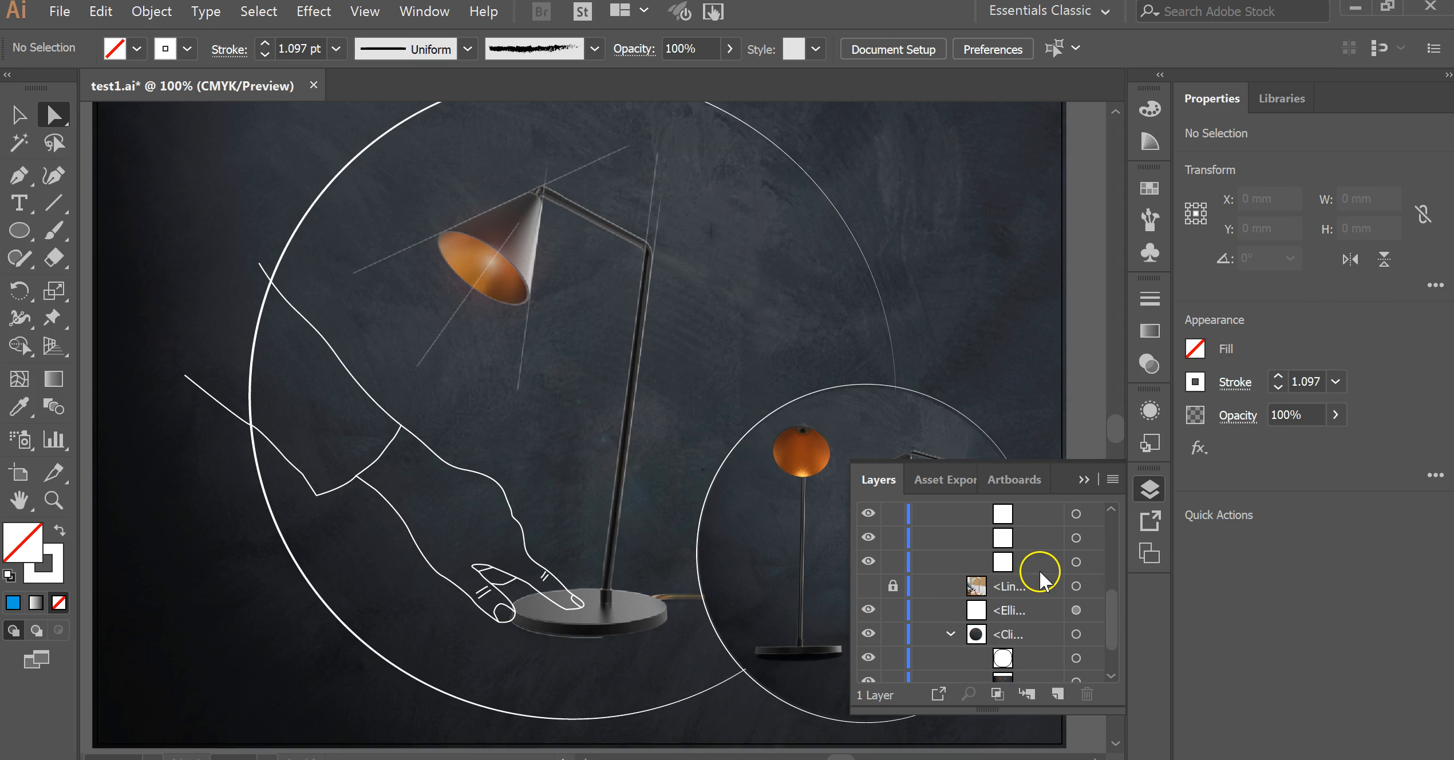
left_click(1076, 562)
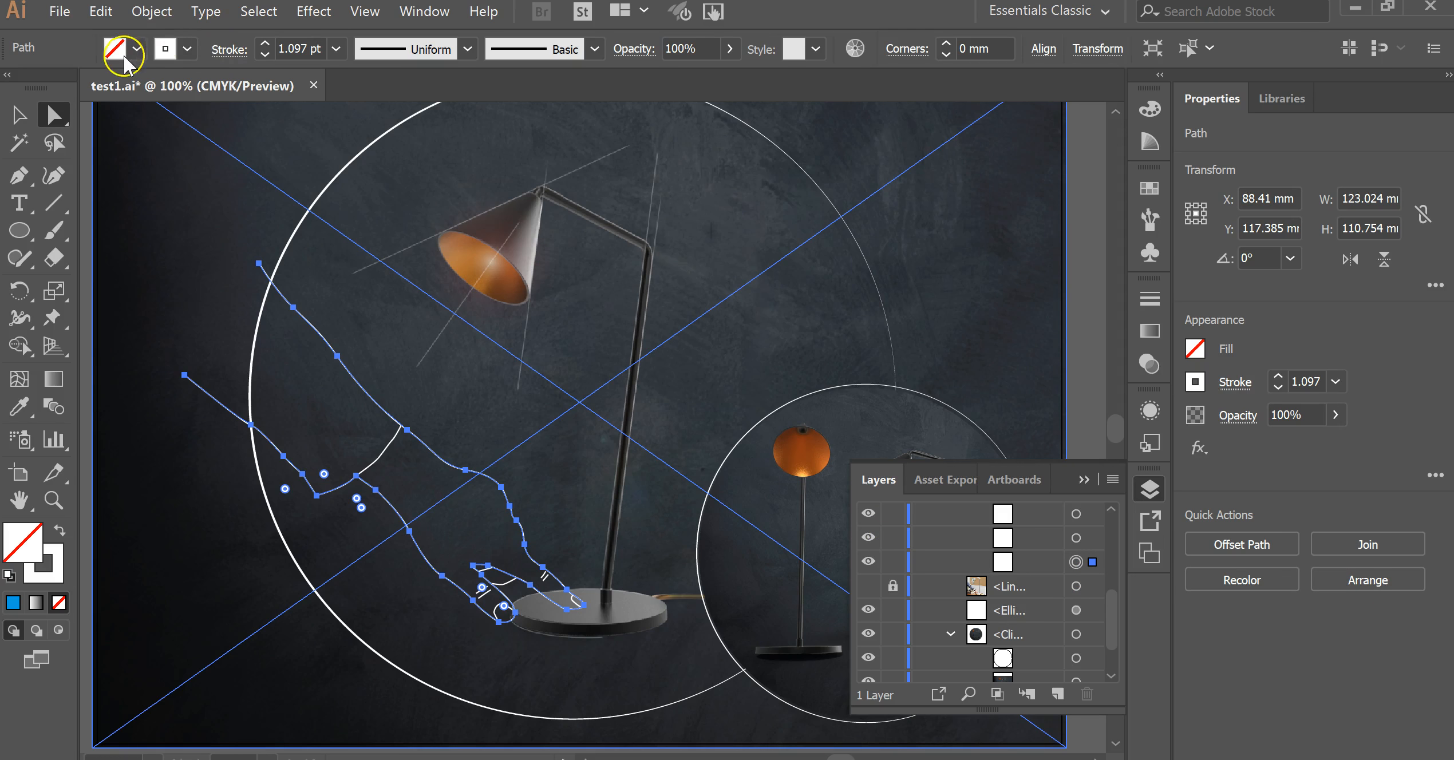
left_click(136, 48)
left_click(43, 89)
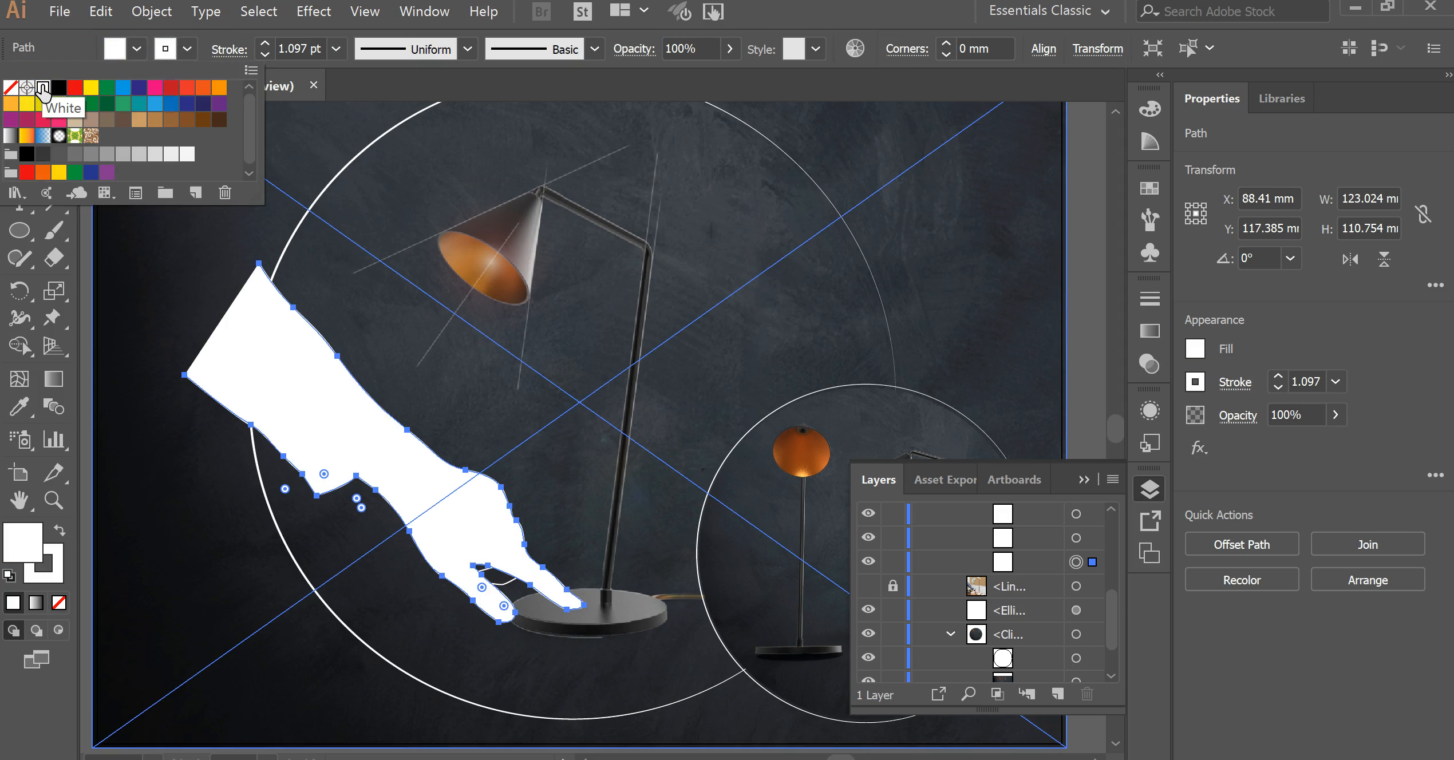
left_click(43, 87)
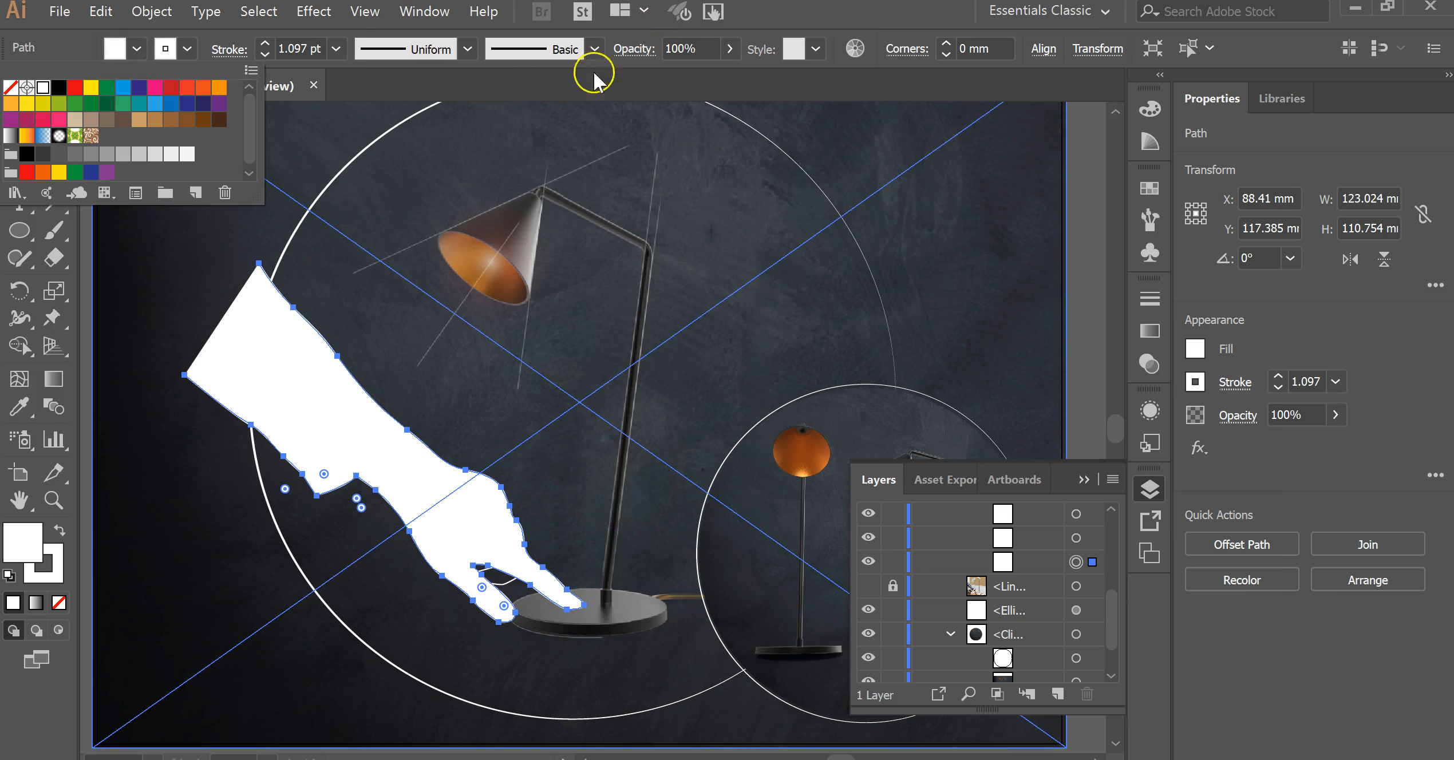
Step: Reduce the opacity of the filled hand shape to 36% and deselect it
left_click(735, 46)
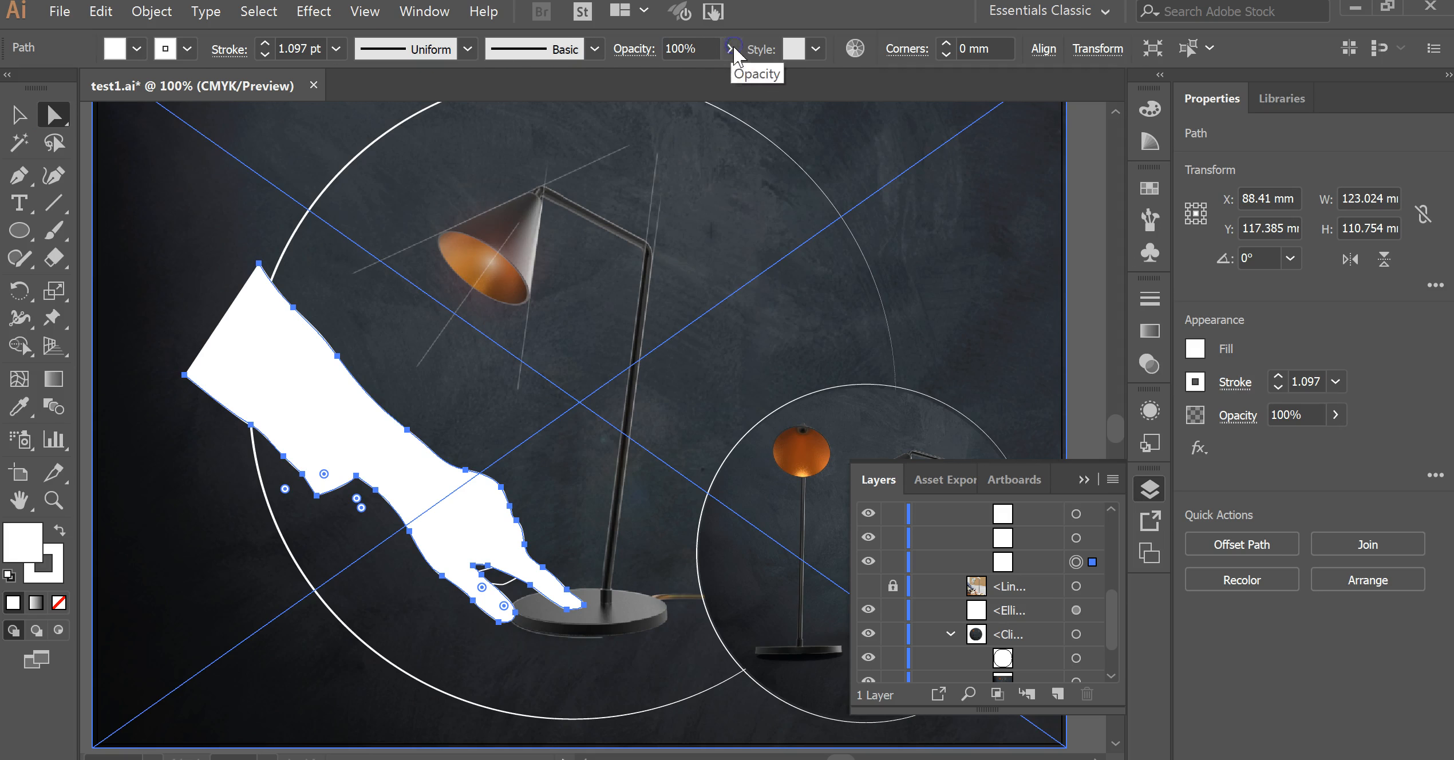
left_click(732, 49)
left_click_drag(727, 76, 673, 77)
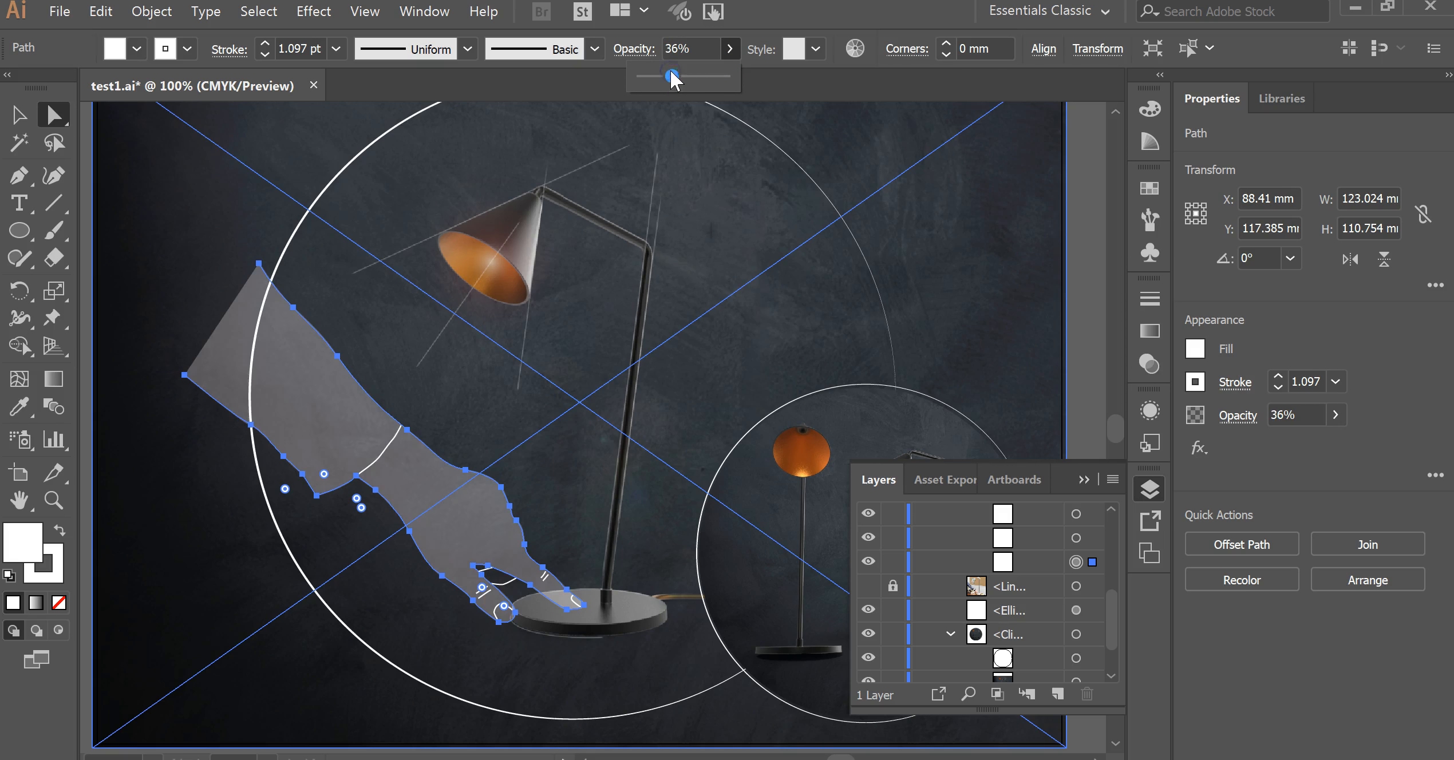
left_click(1041, 240)
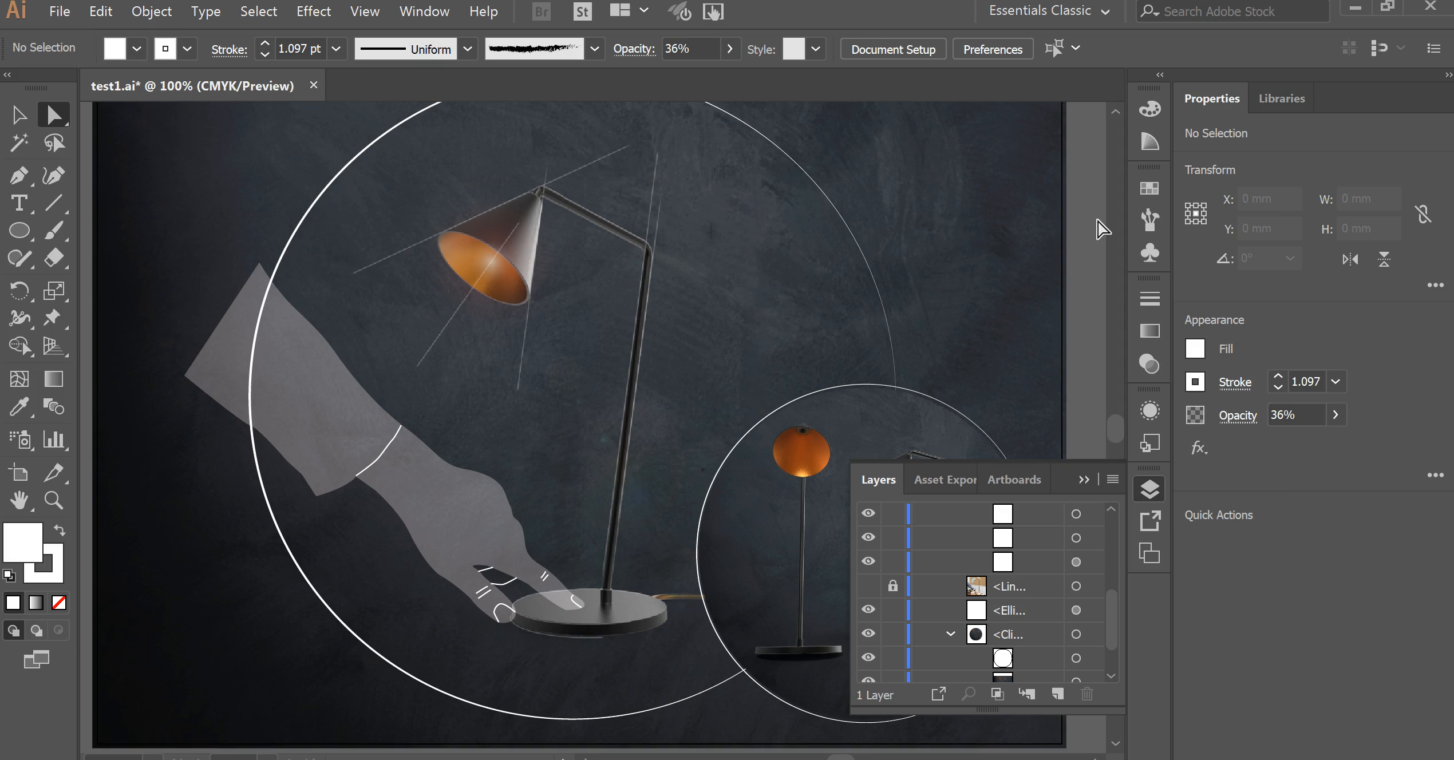
Step: Duplicate the translucent arm and hand shape, remove the copy's fill and raise its opacity to 100%
left_click(1078, 562)
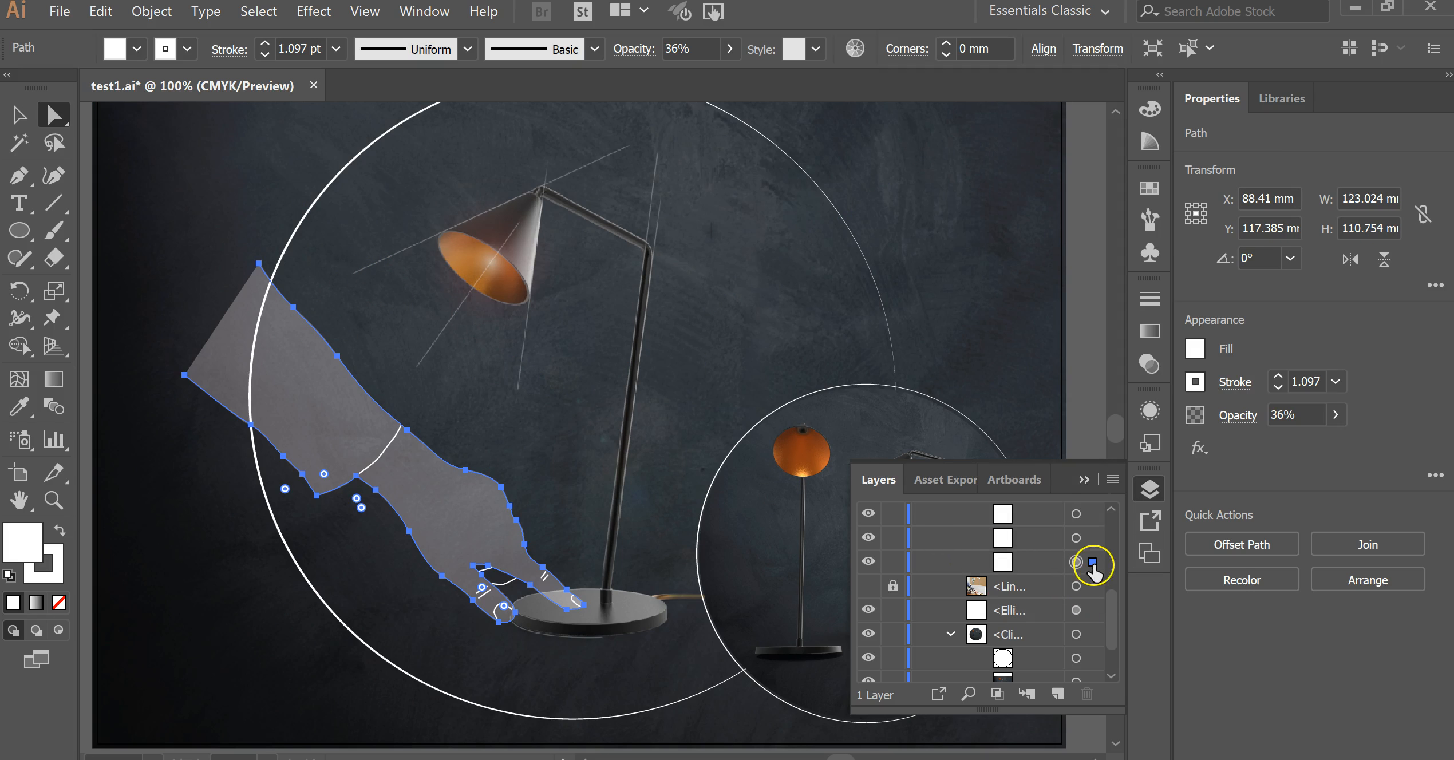
key("ctrl+v")
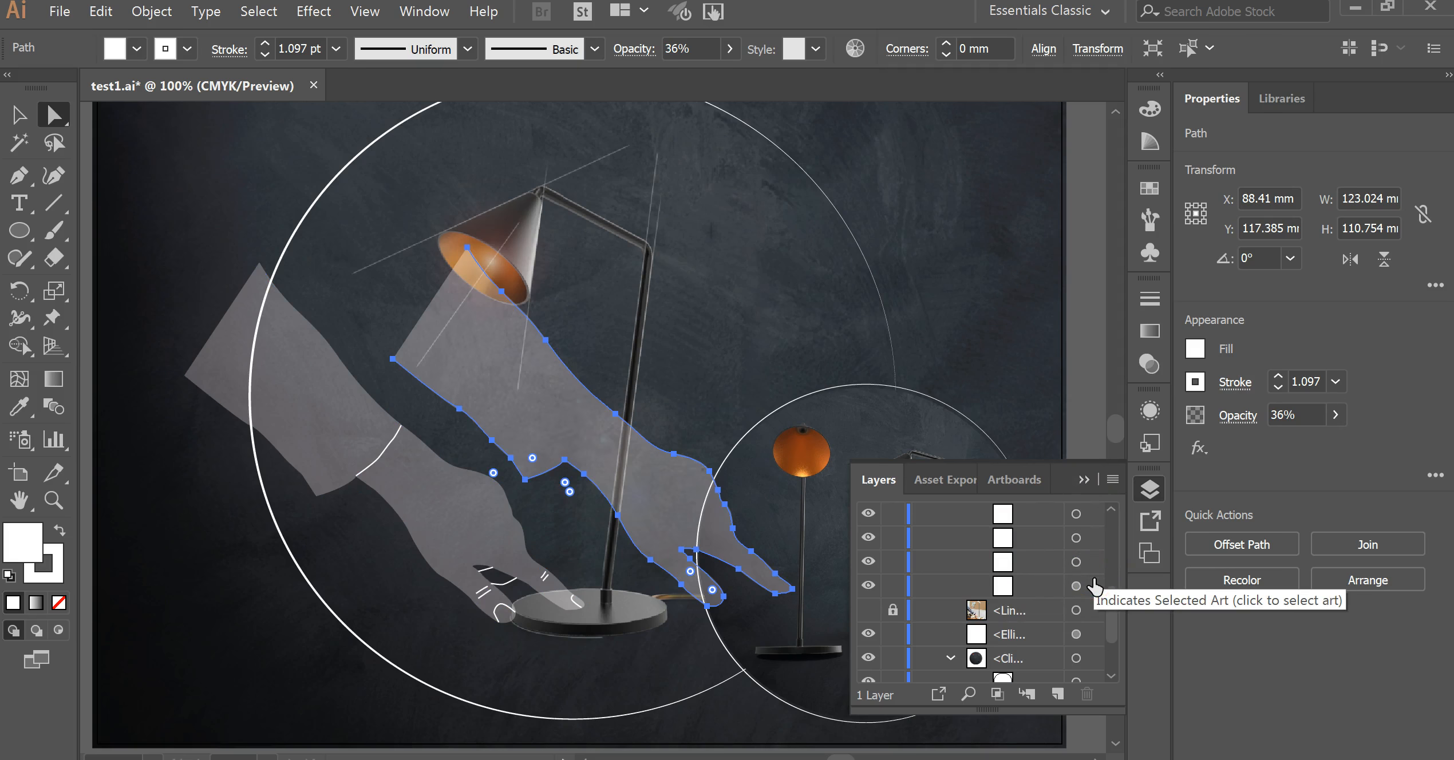
left_click(511, 358)
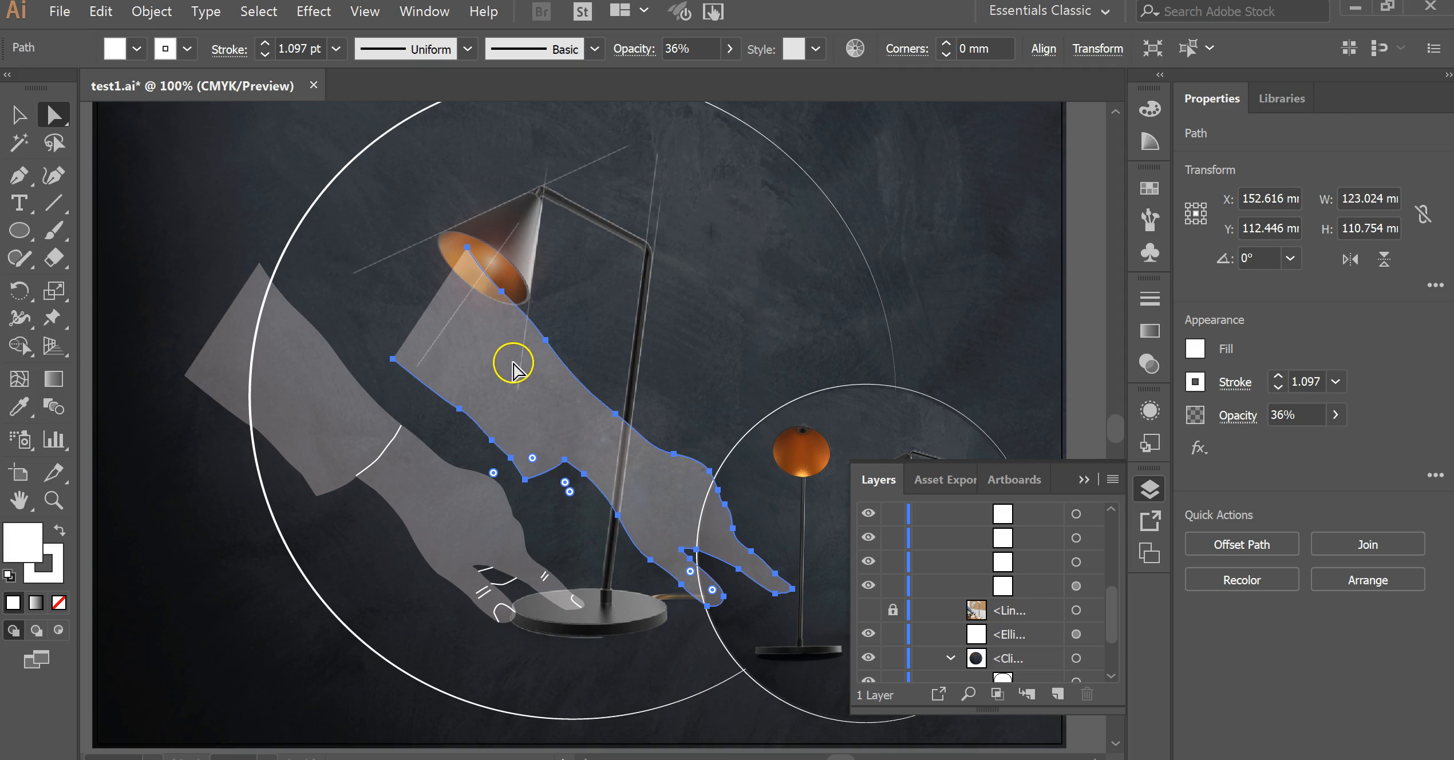
left_click(138, 49)
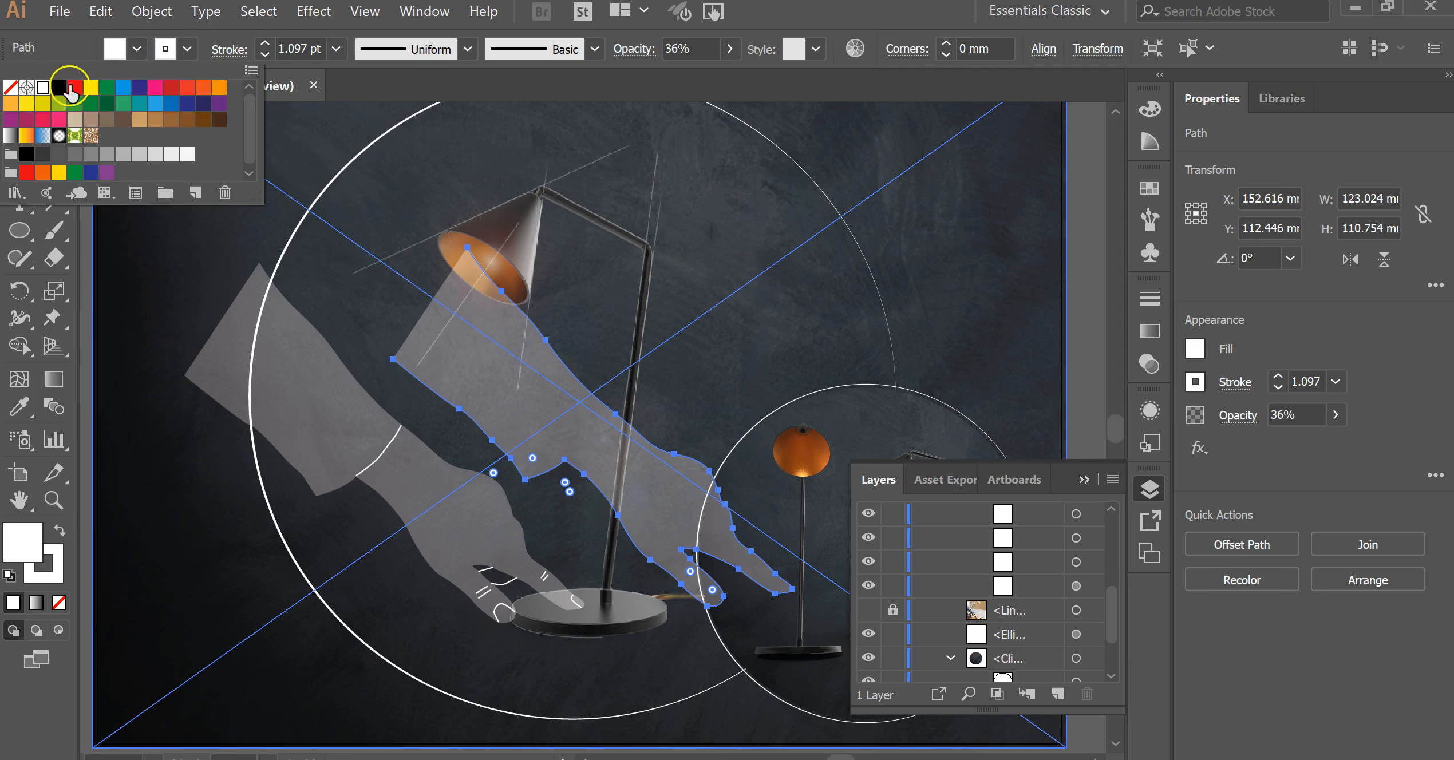
left_click(10, 87)
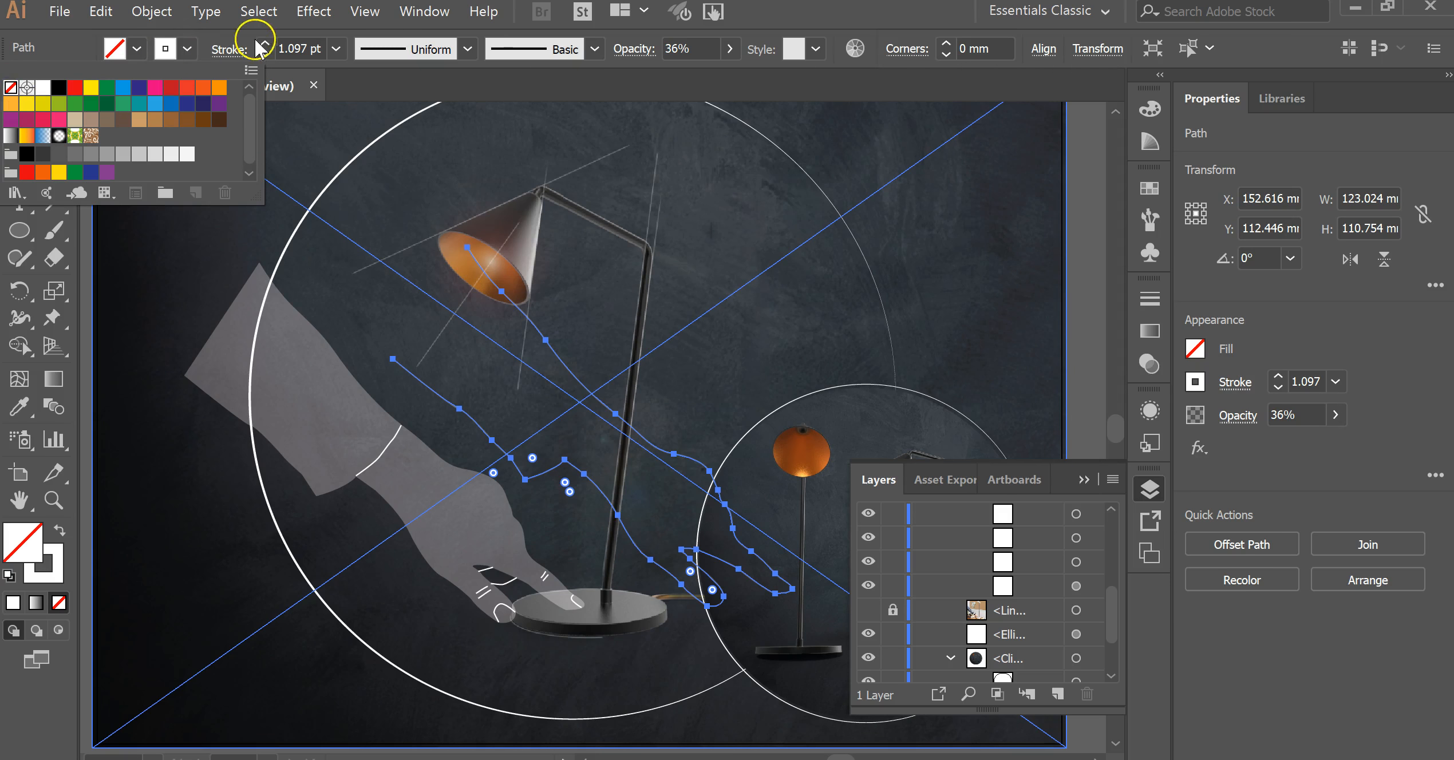
left_click(726, 54)
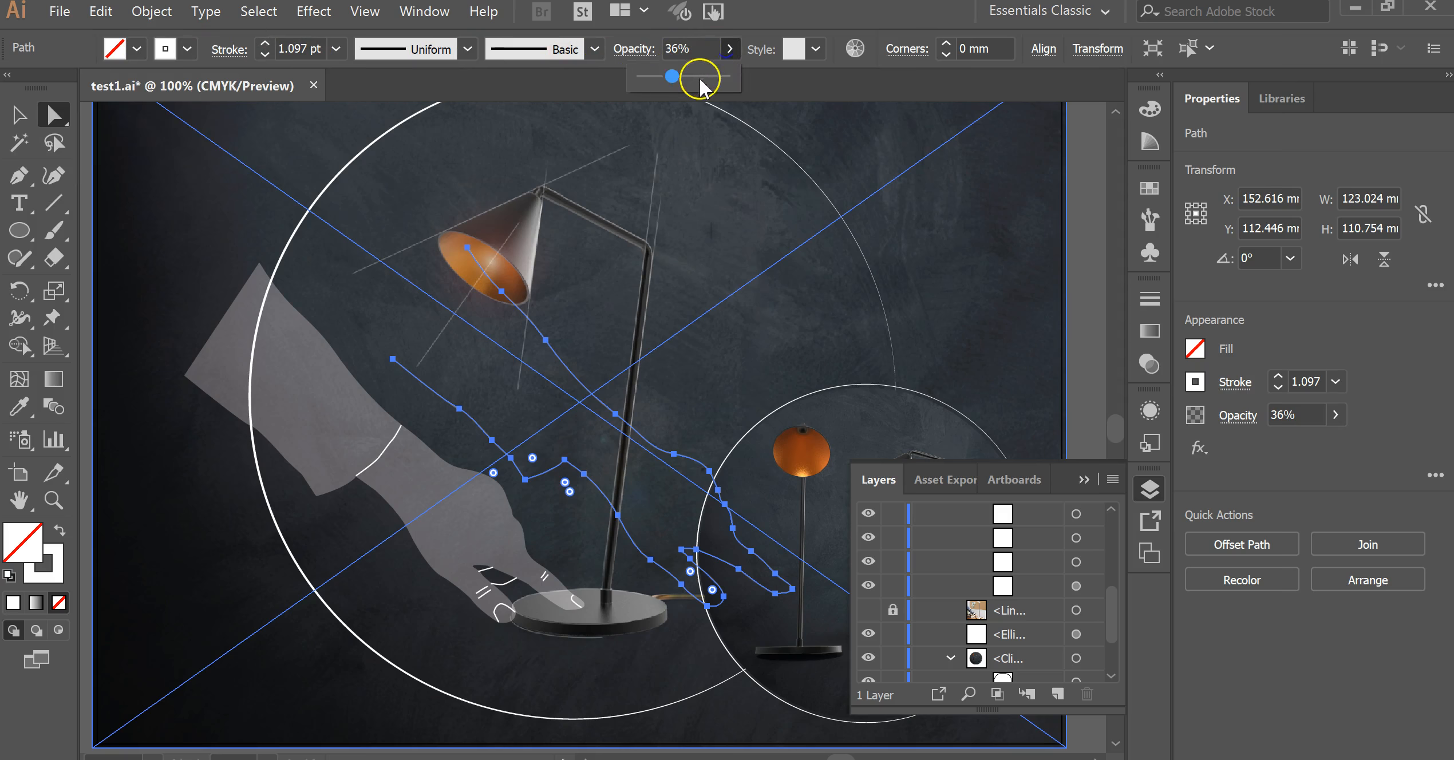
left_click_drag(669, 76, 770, 77)
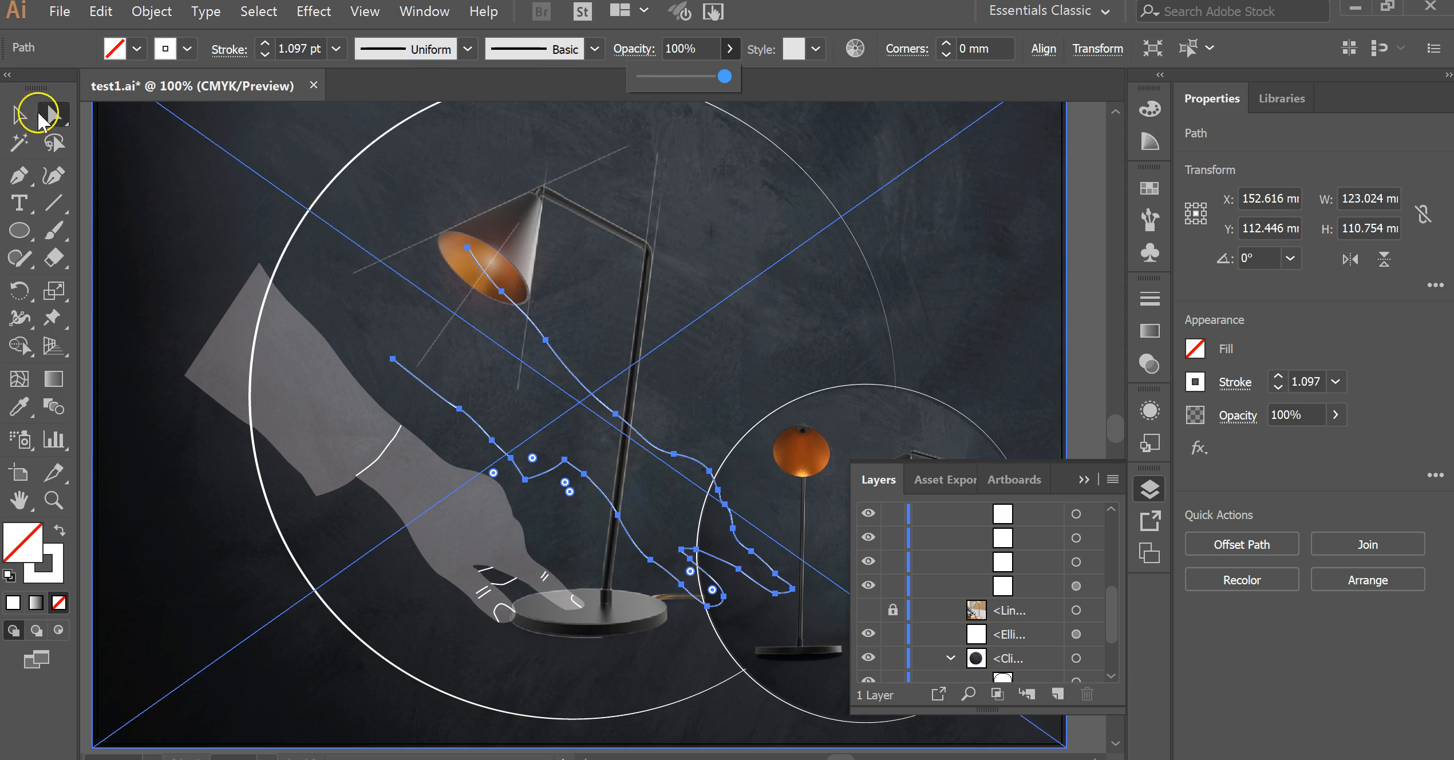
Step: Move the white outline copy exactly over the translucent arm and hand shape and deselect it
left_click(18, 115)
left_click(939, 298)
left_click_drag(690, 454, 483, 481)
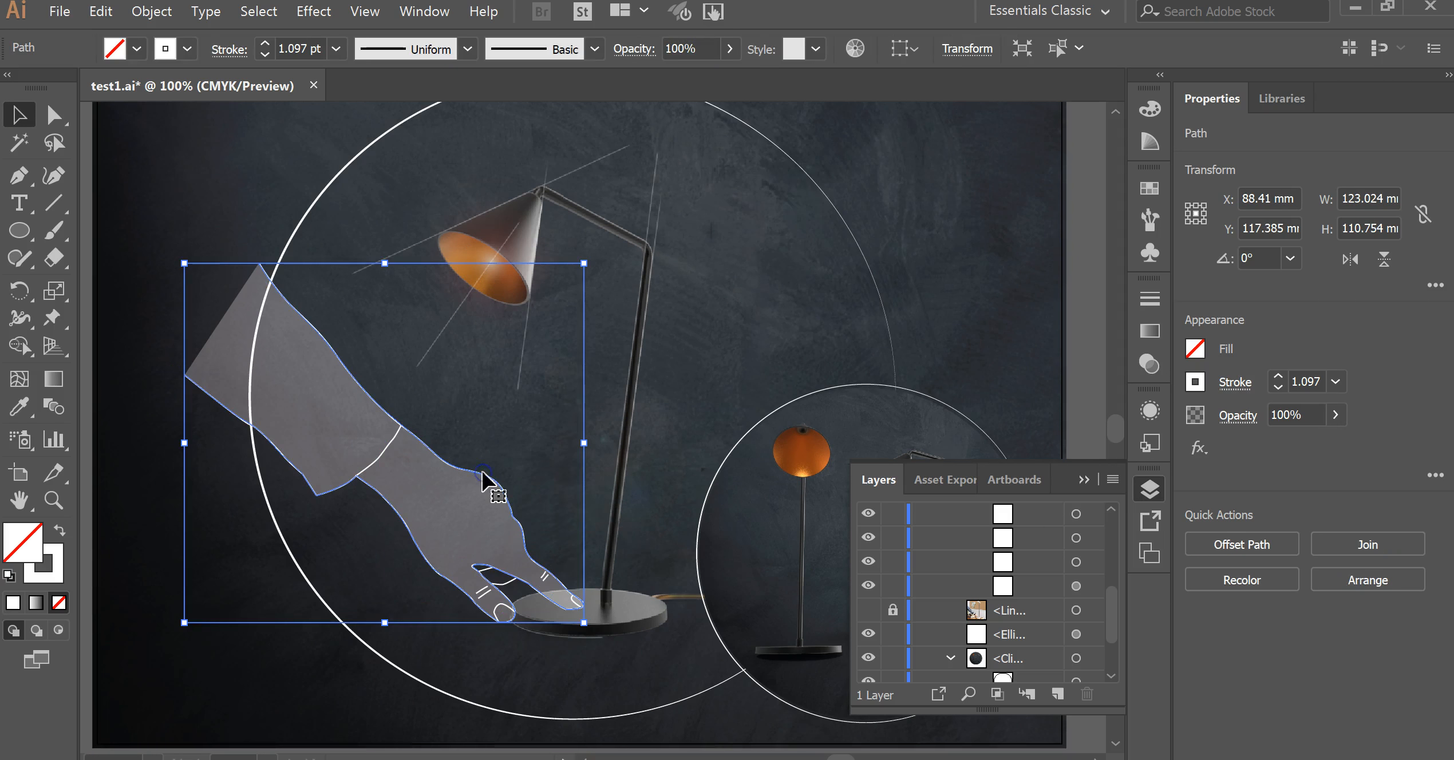
left_click(1087, 264)
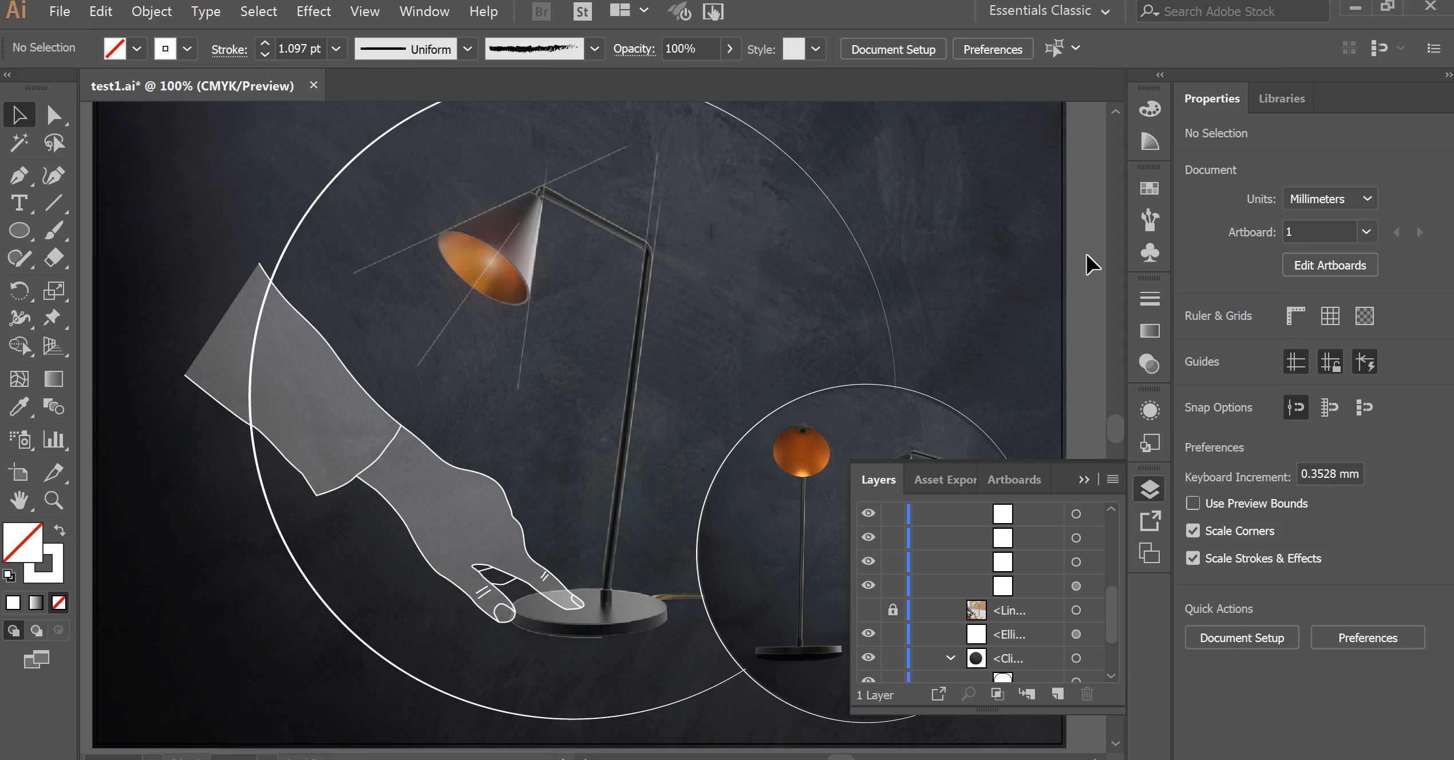
Step: Move the new hand outline path into the hand group in the layer structure and collapse the group
left_click(359, 444)
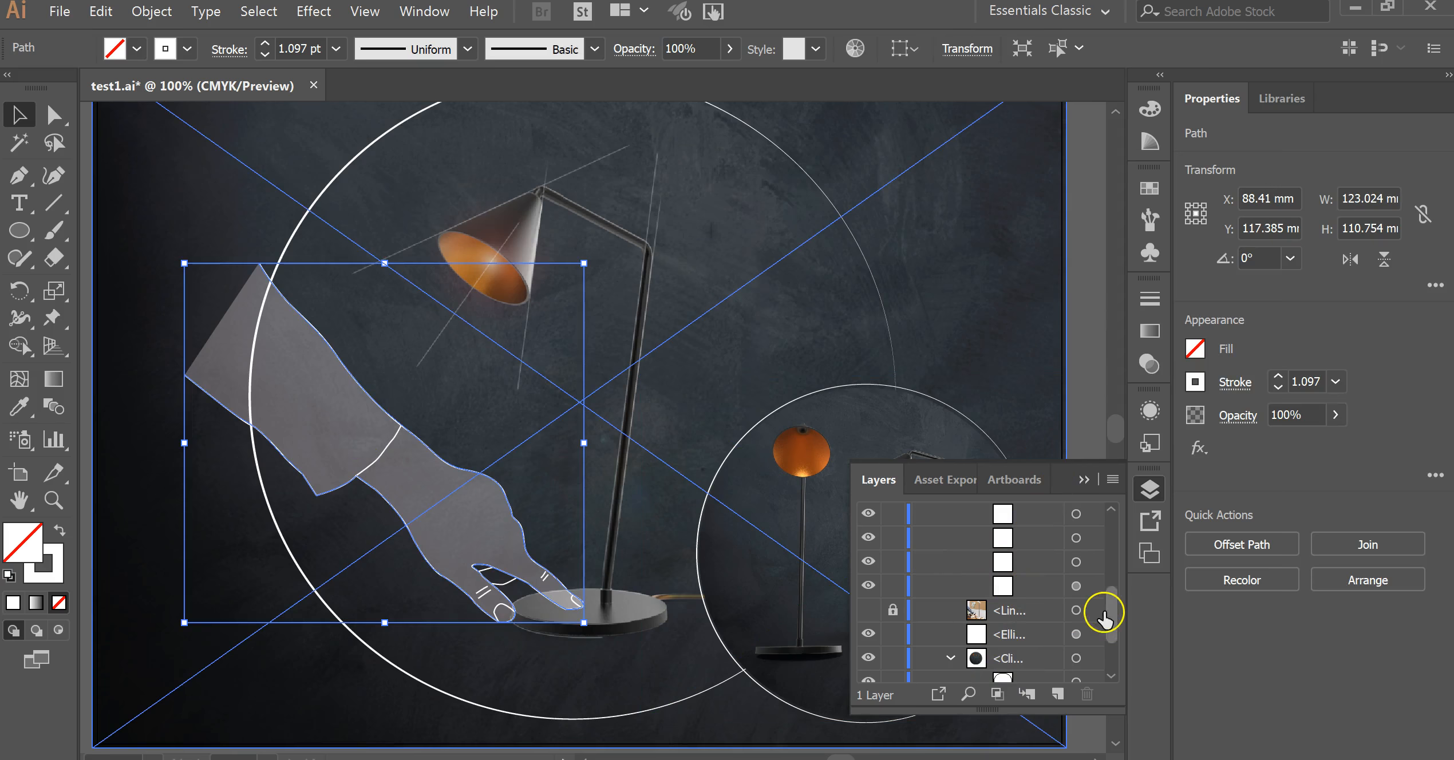
left_click_drag(1104, 609, 1108, 551)
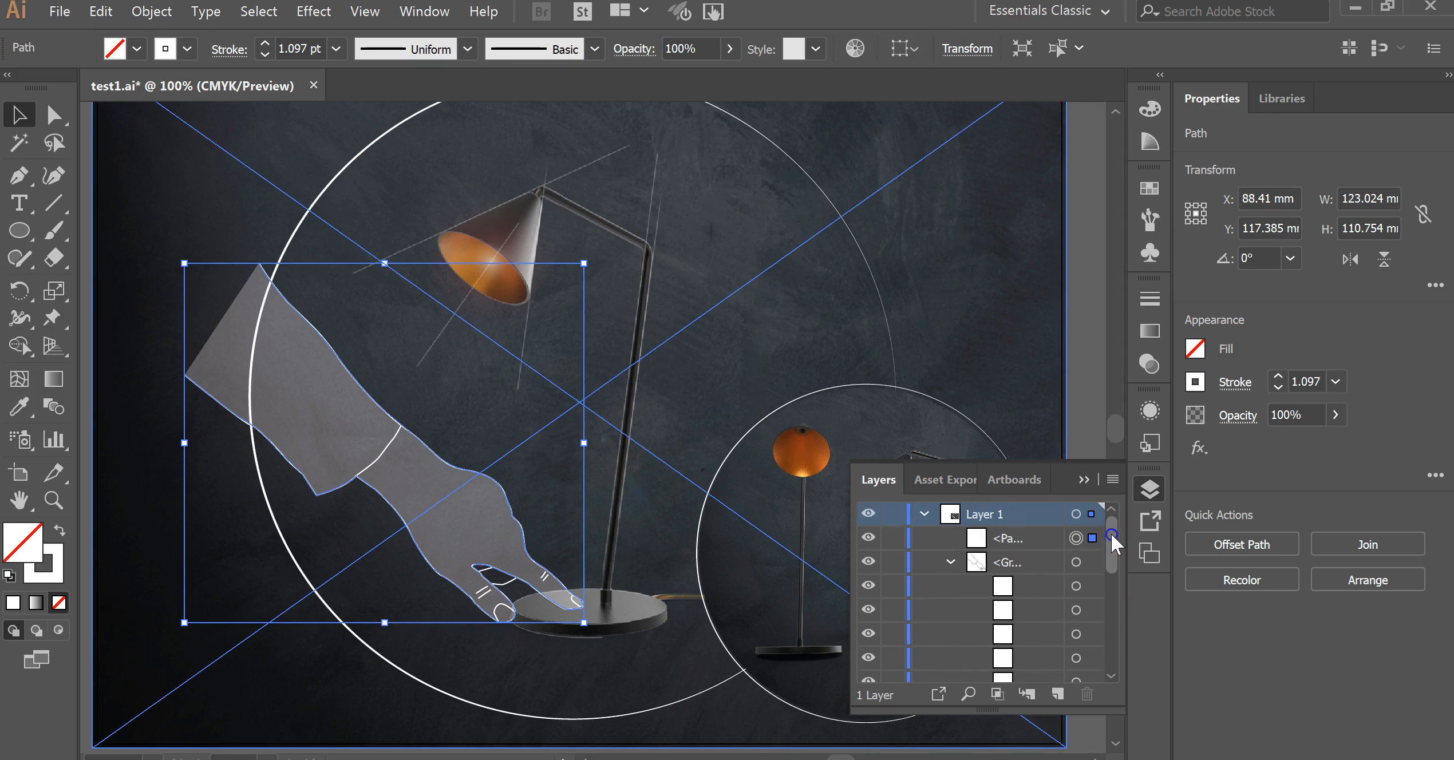
left_click(1011, 538)
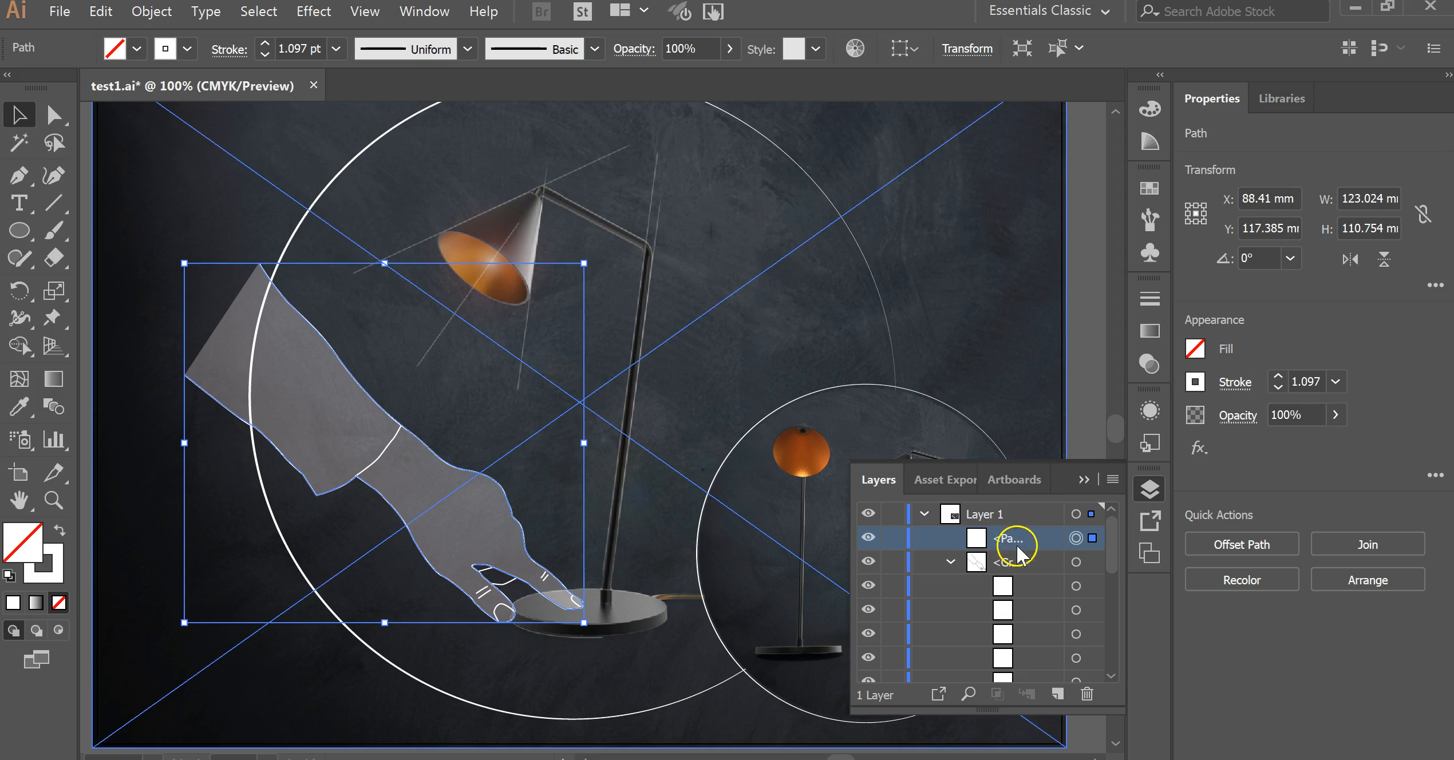
left_click_drag(1015, 537, 1023, 576)
left_click(951, 541)
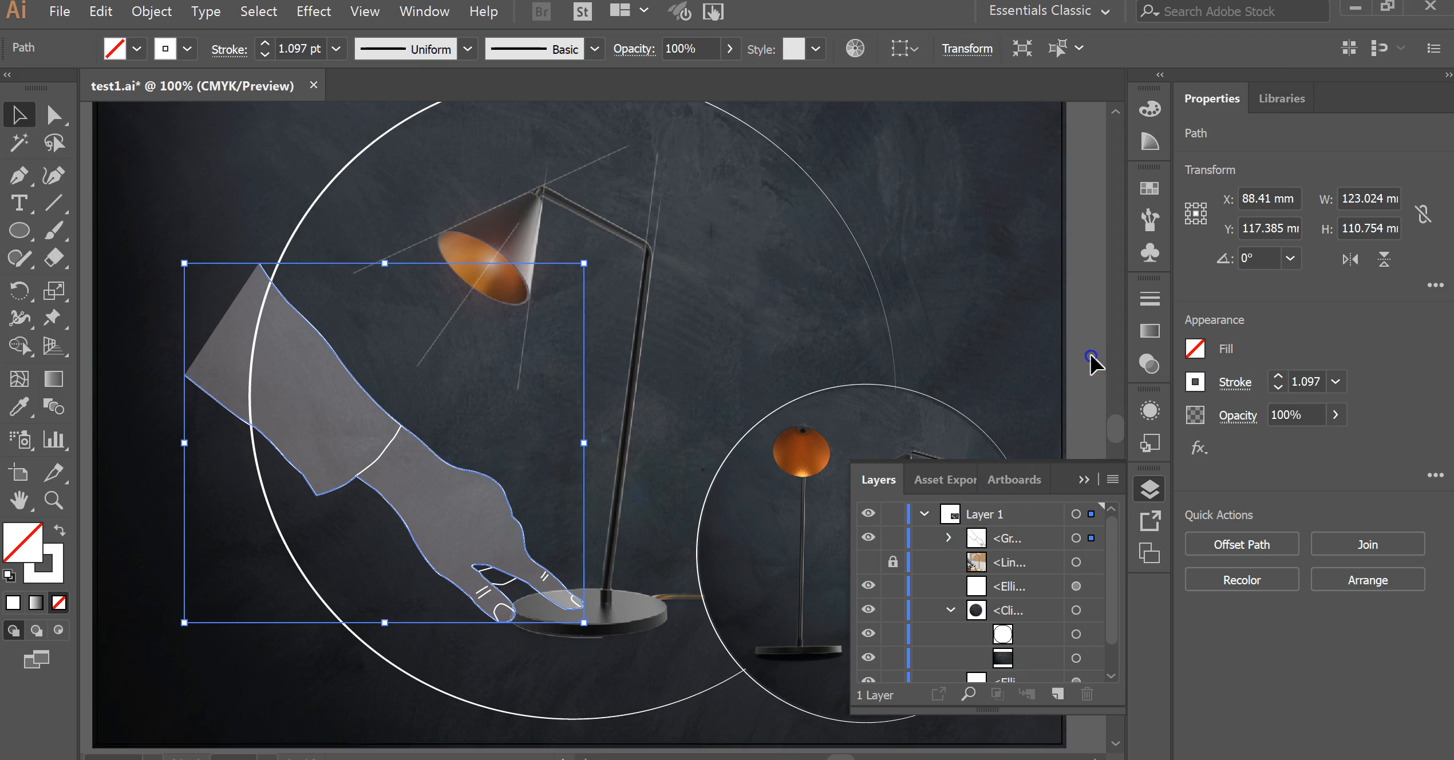
Step: Shift the whole hand group slightly up and to the left, and deselect it
left_click(382, 386)
mouse_move(337, 413)
left_mouse_down()
mouse_move(478, 243)
mouse_move(380, 232)
mouse_move(296, 247)
mouse_move(309, 406)
mouse_move(325, 405)
left_mouse_up()
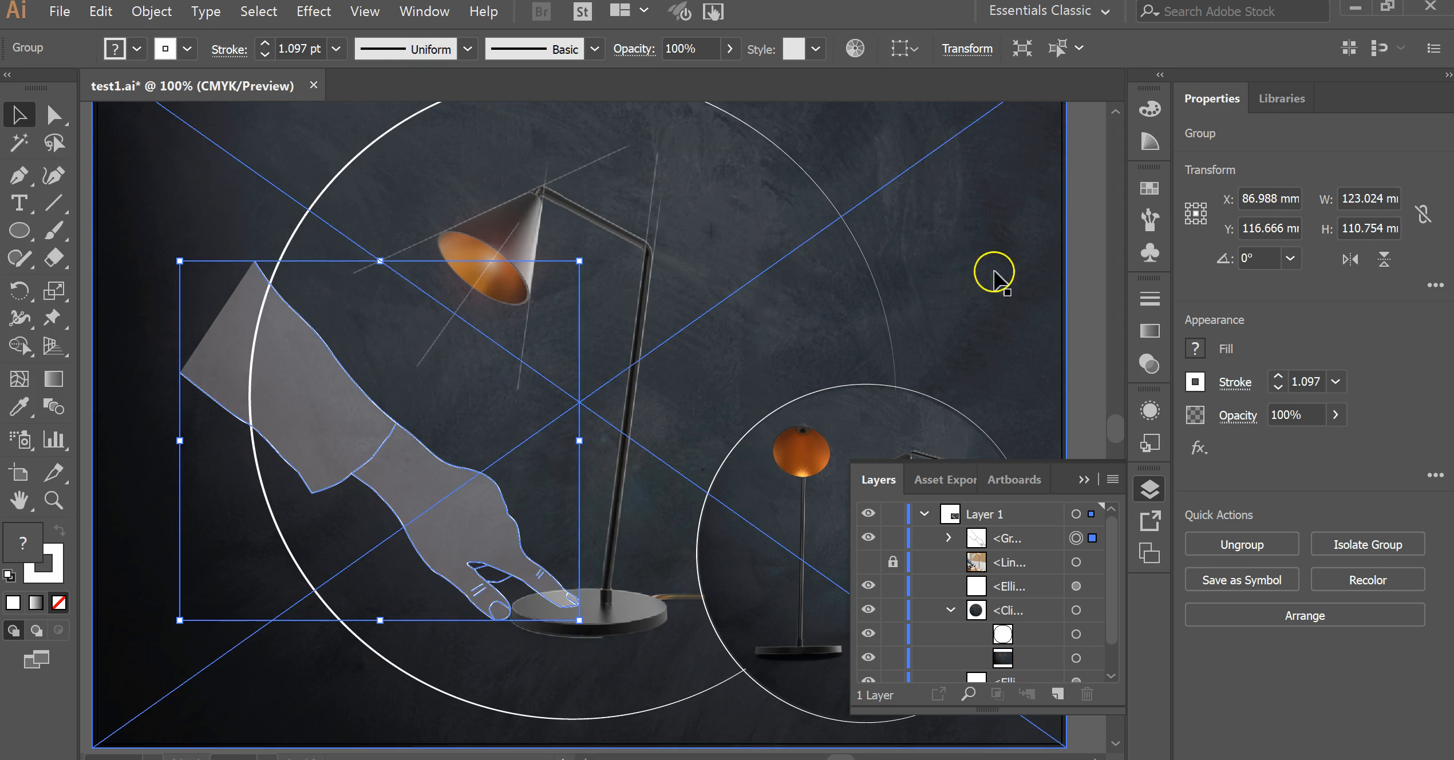
left_click(1089, 274)
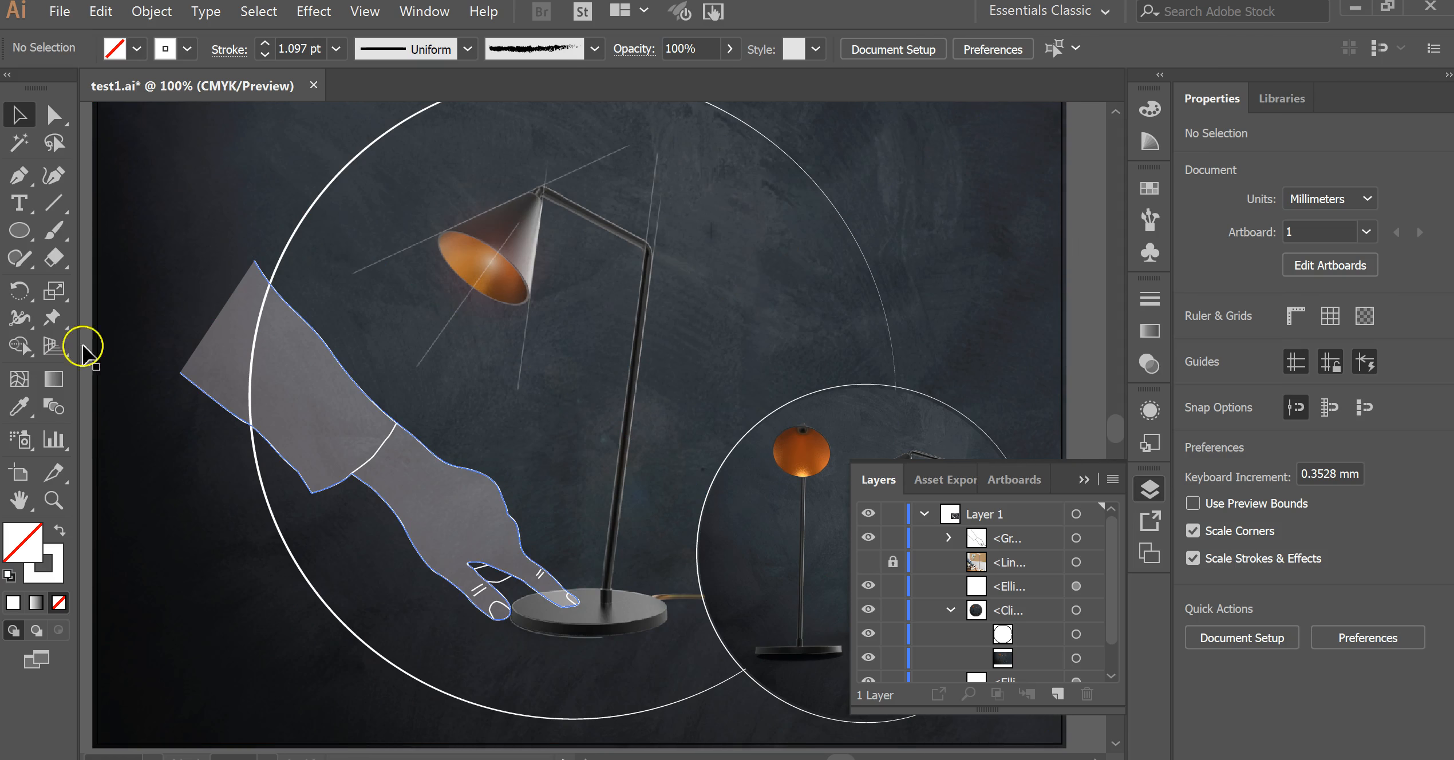
Step: Draw a circle about 194 mm in diameter and align its left edge with the large white circle
left_click(19, 230)
key("ctrl+minus")
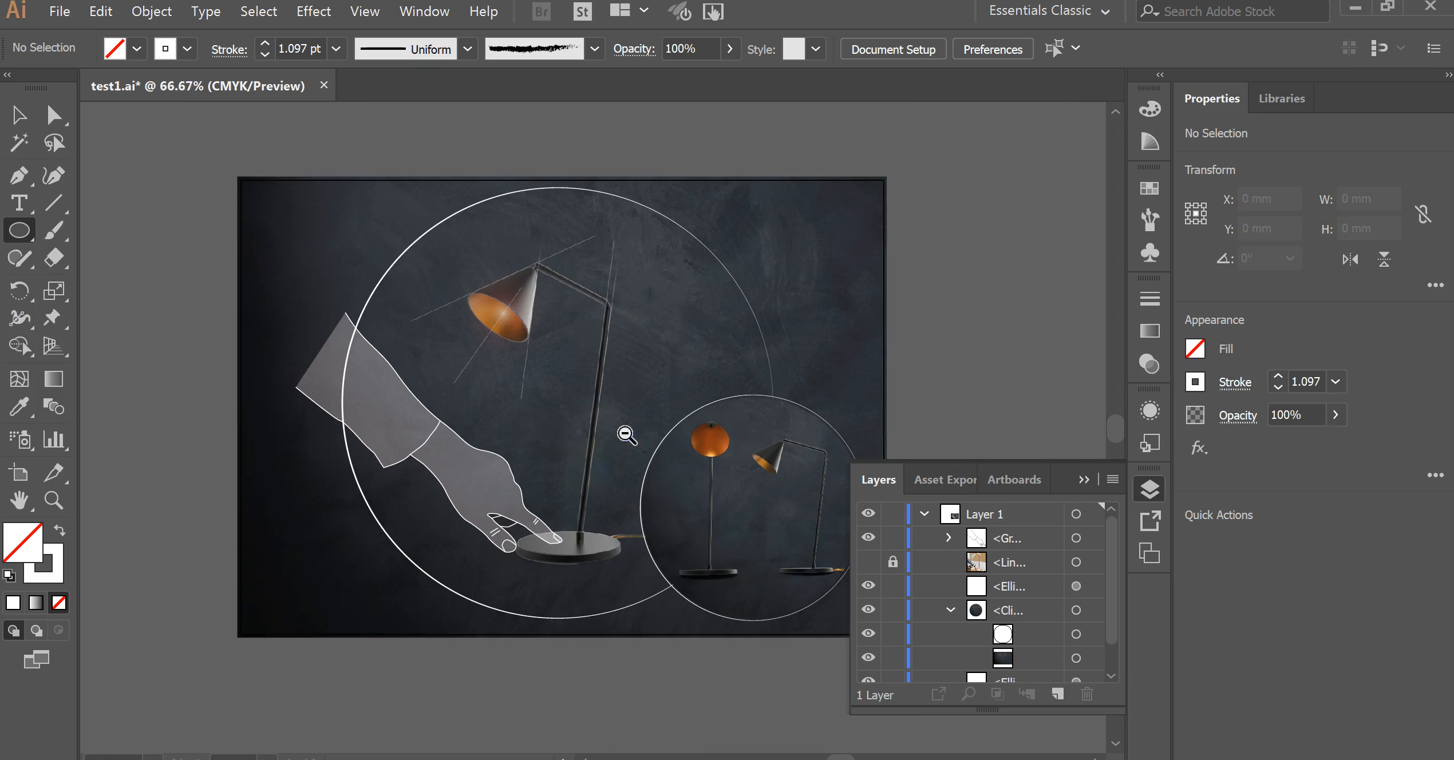
left_click_drag(367, 210, 788, 630)
left_click(19, 115)
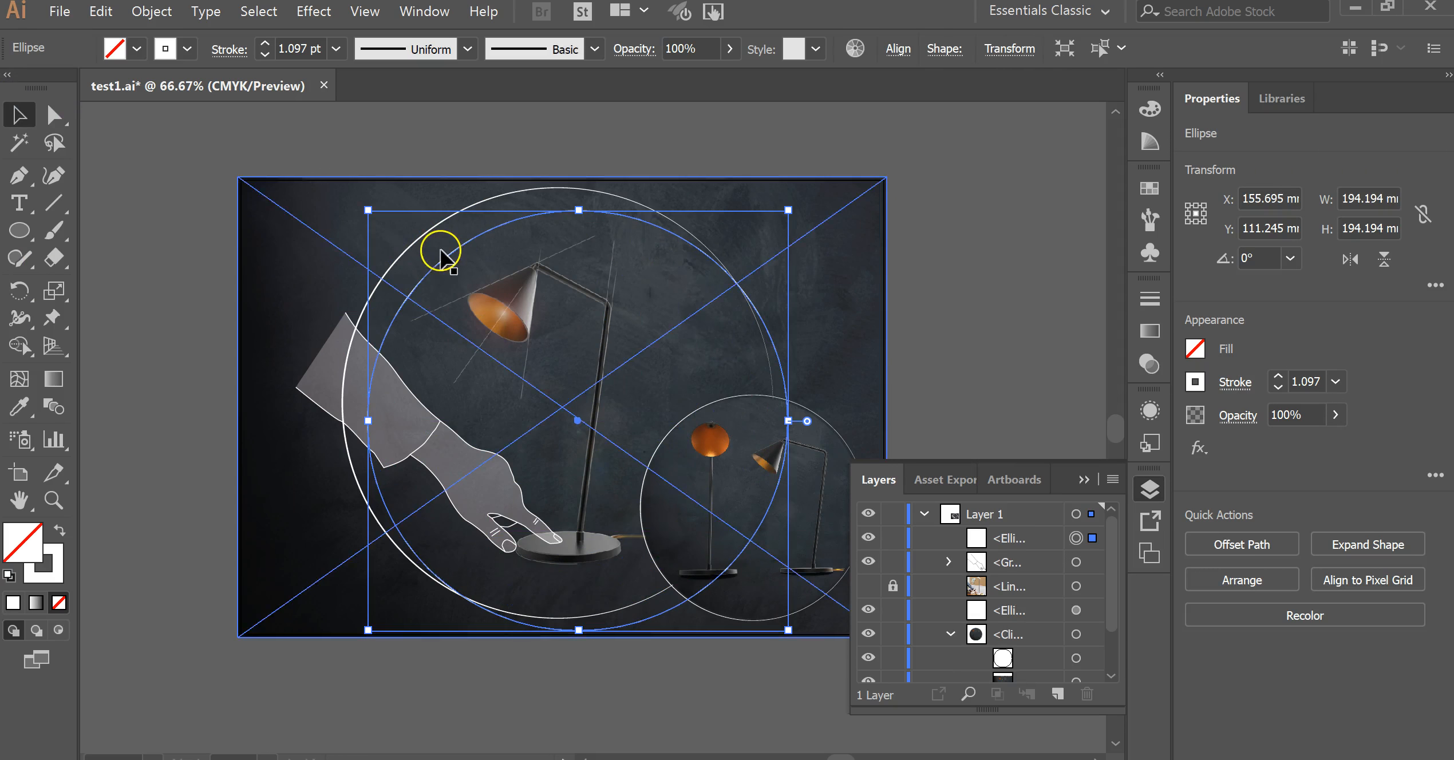
left_click_drag(436, 259, 420, 241)
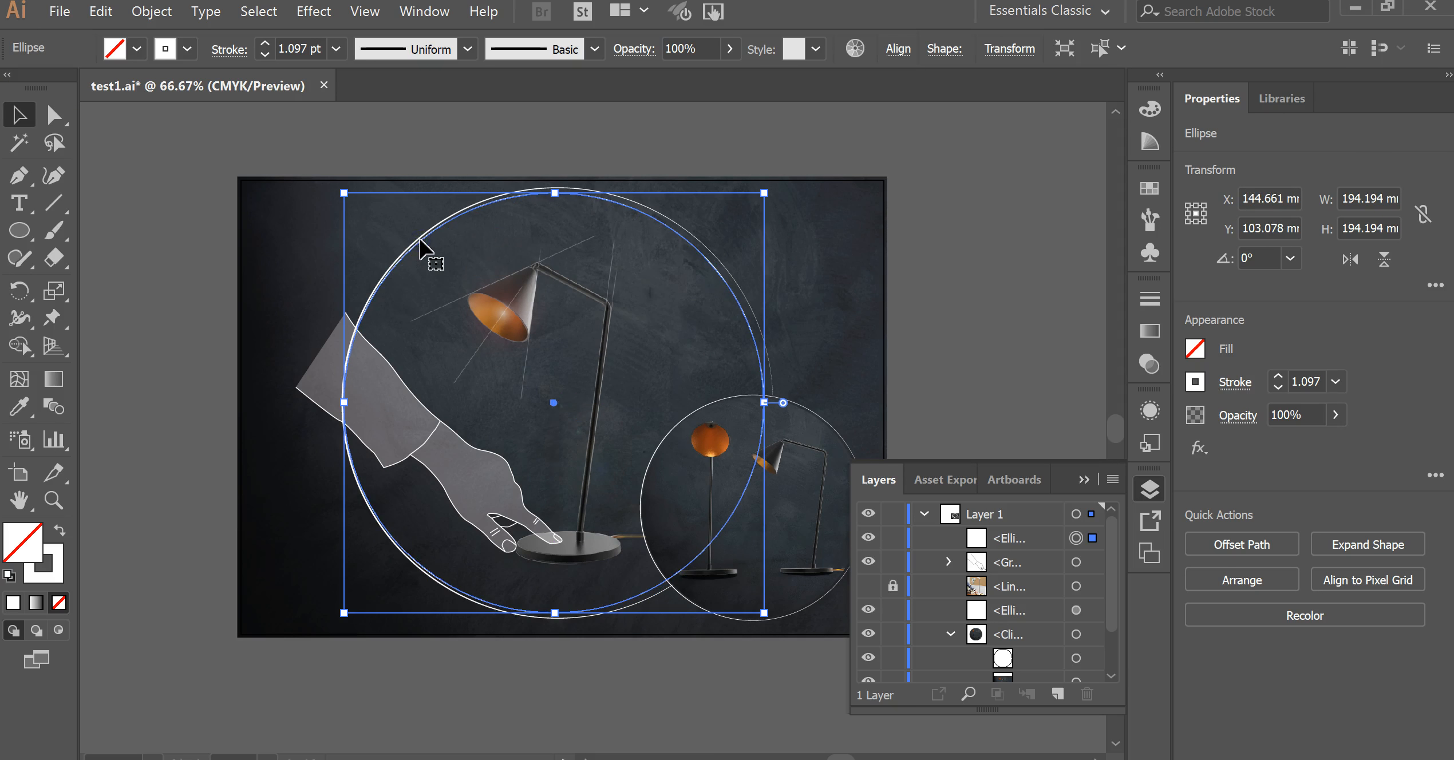
Step: Clip the hand group with the new circle using a clipping mask, deselect it and hide the layers list
left_click(332, 359, "shift")
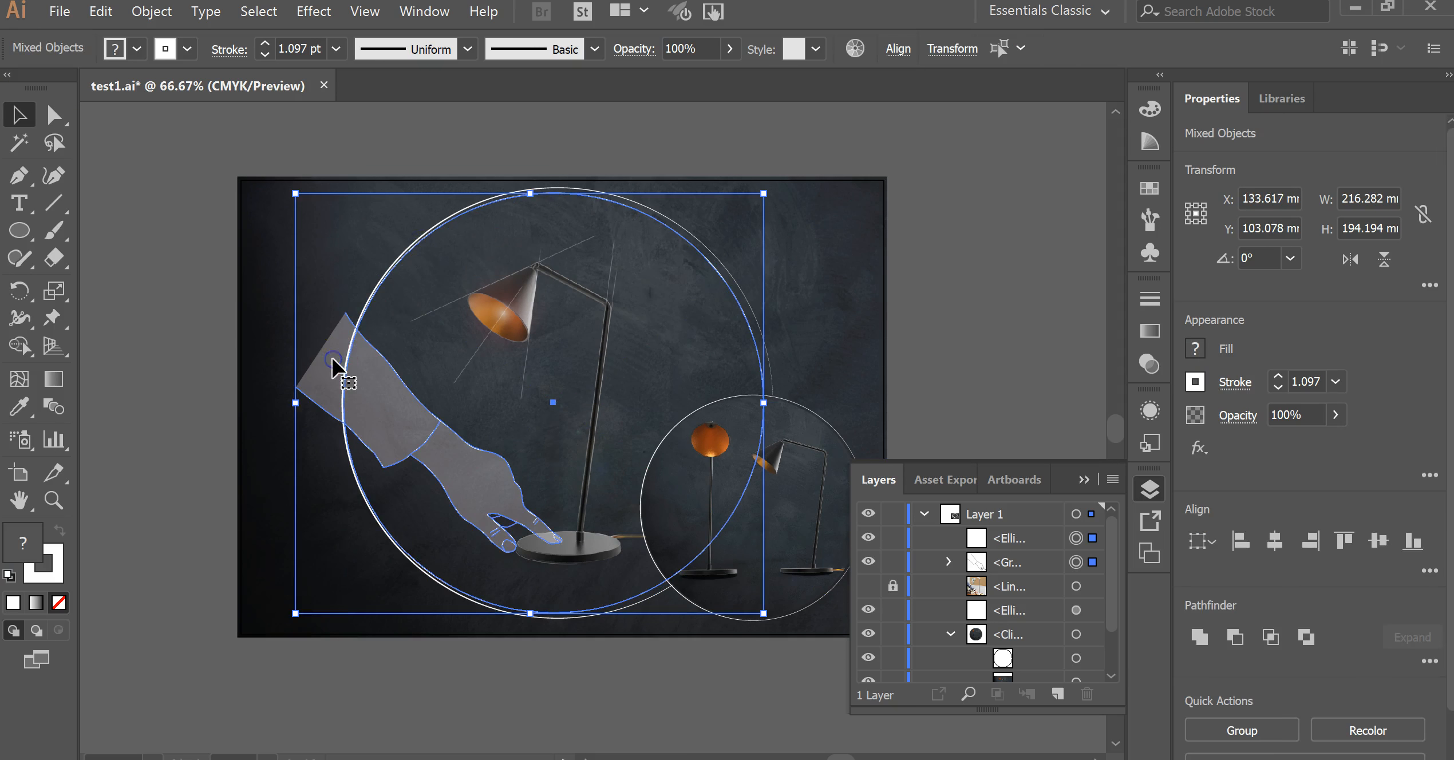
right_click(385, 424)
left_click(396, 383)
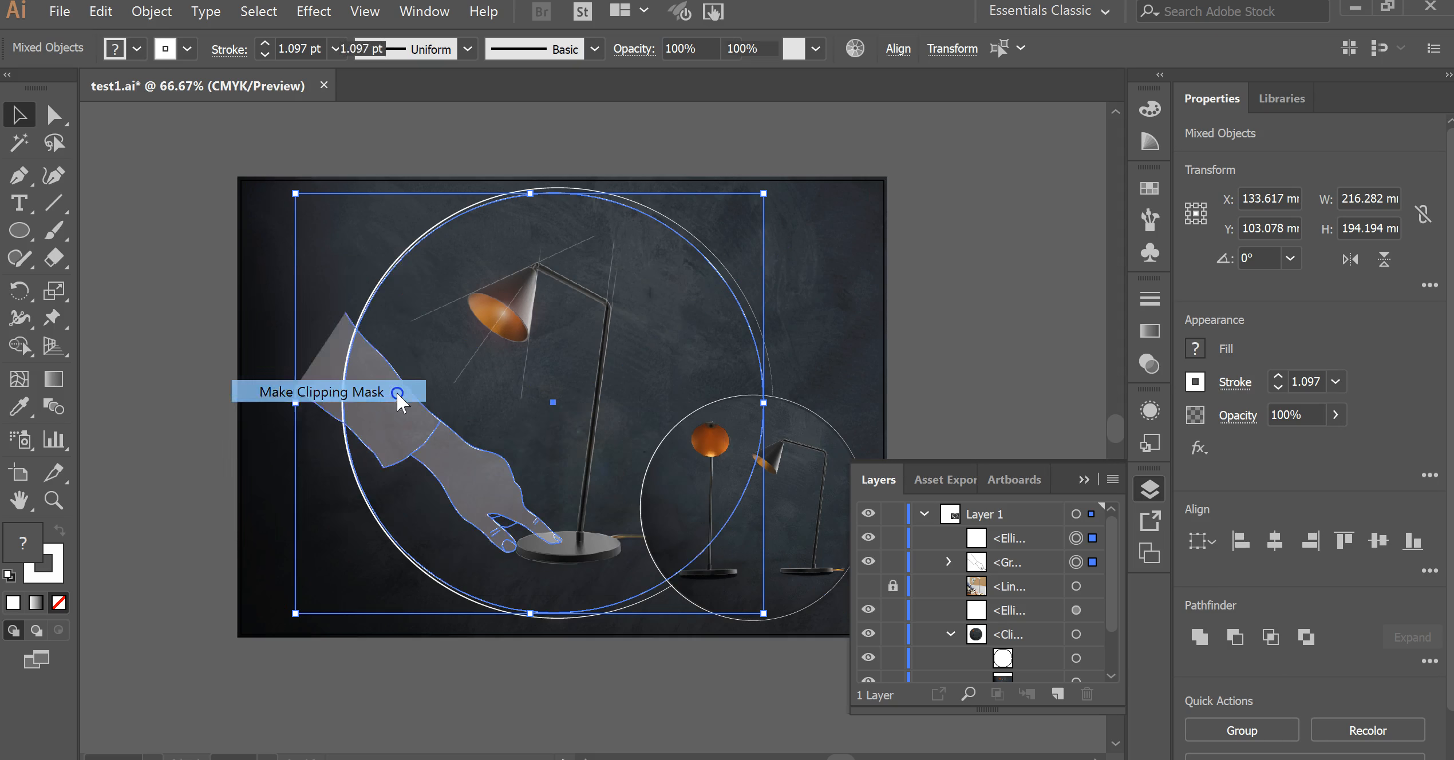
left_click(204, 358)
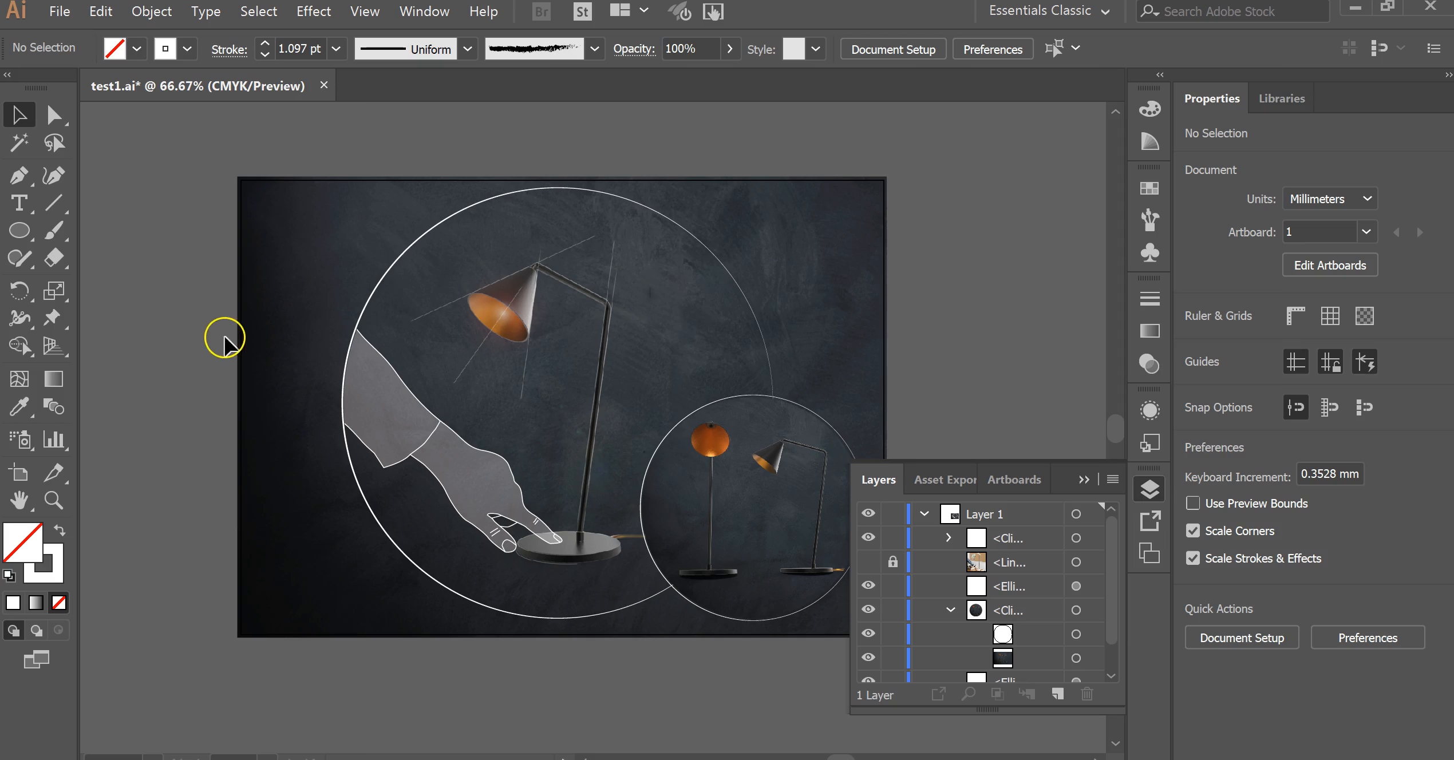
left_click(1078, 484)
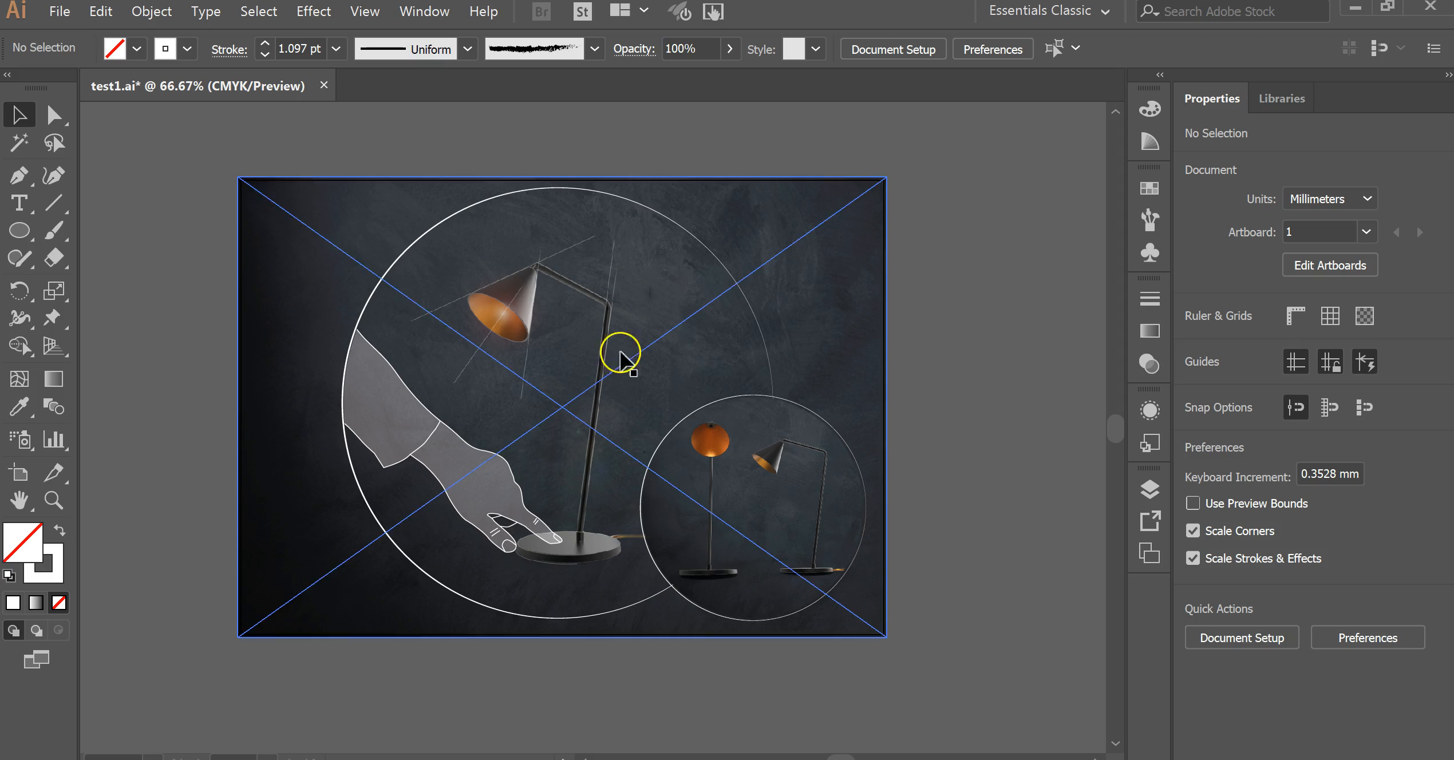
Step: Add a white point text reading "Title" in the upper-left area of the board
left_click(19, 206)
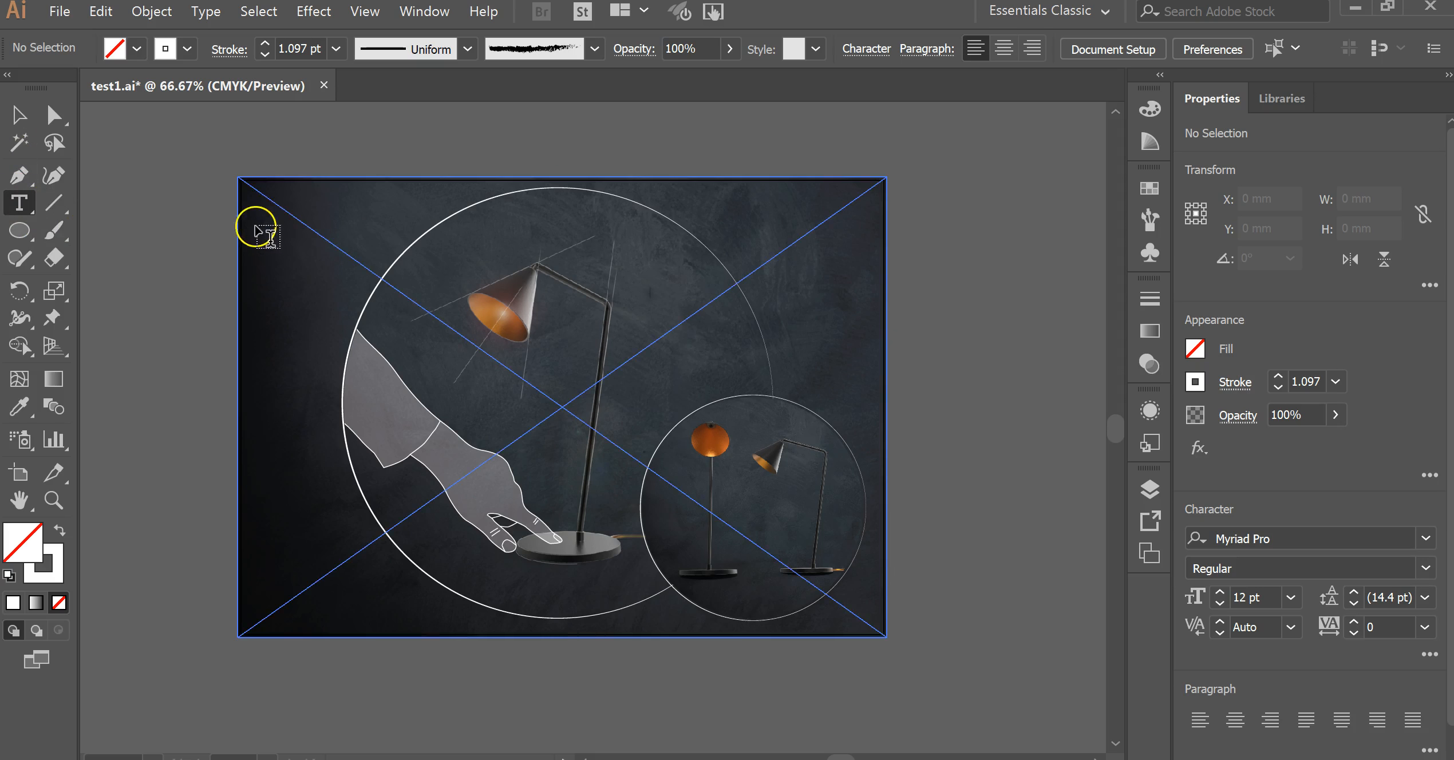
left_click(276, 217)
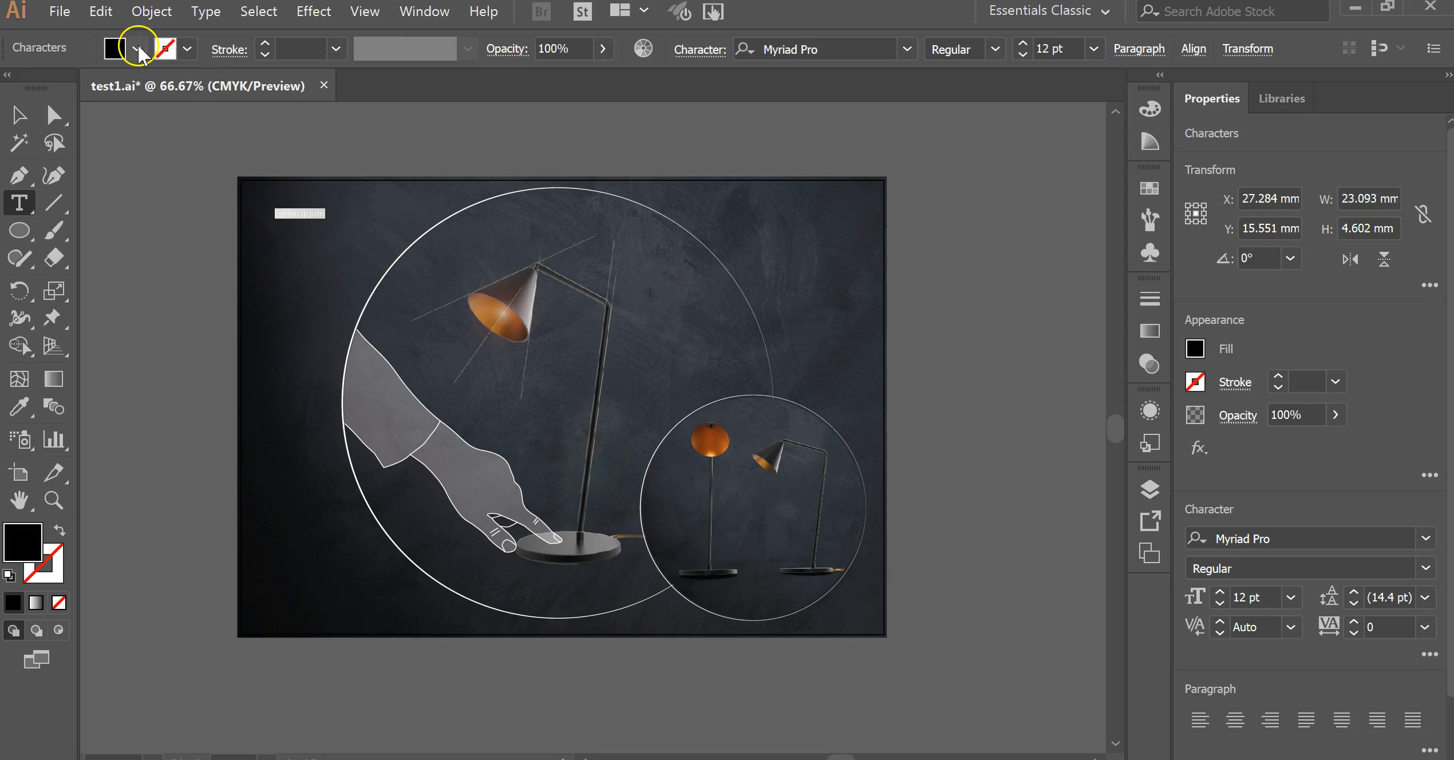
left_click(137, 48)
left_click(43, 87)
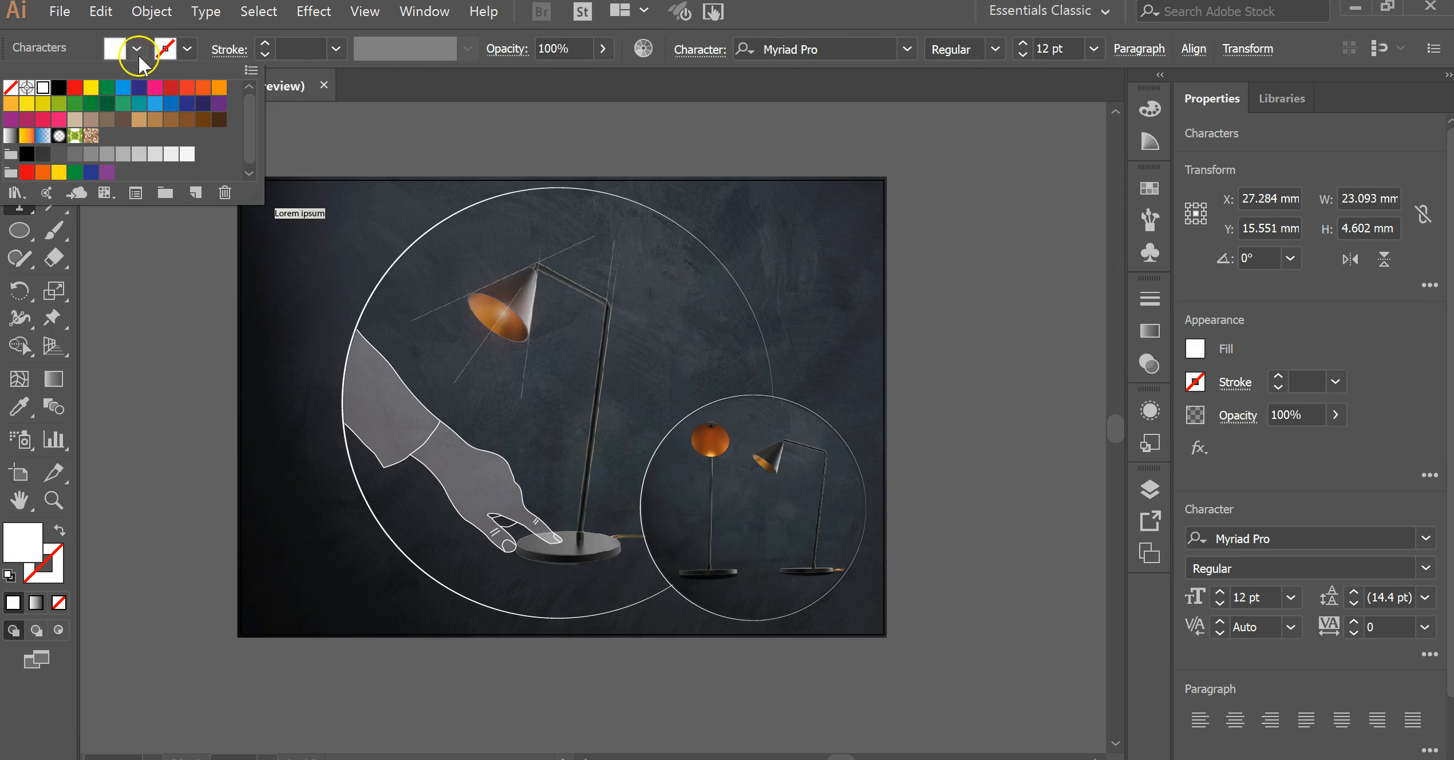
left_click(141, 54)
left_click(318, 214)
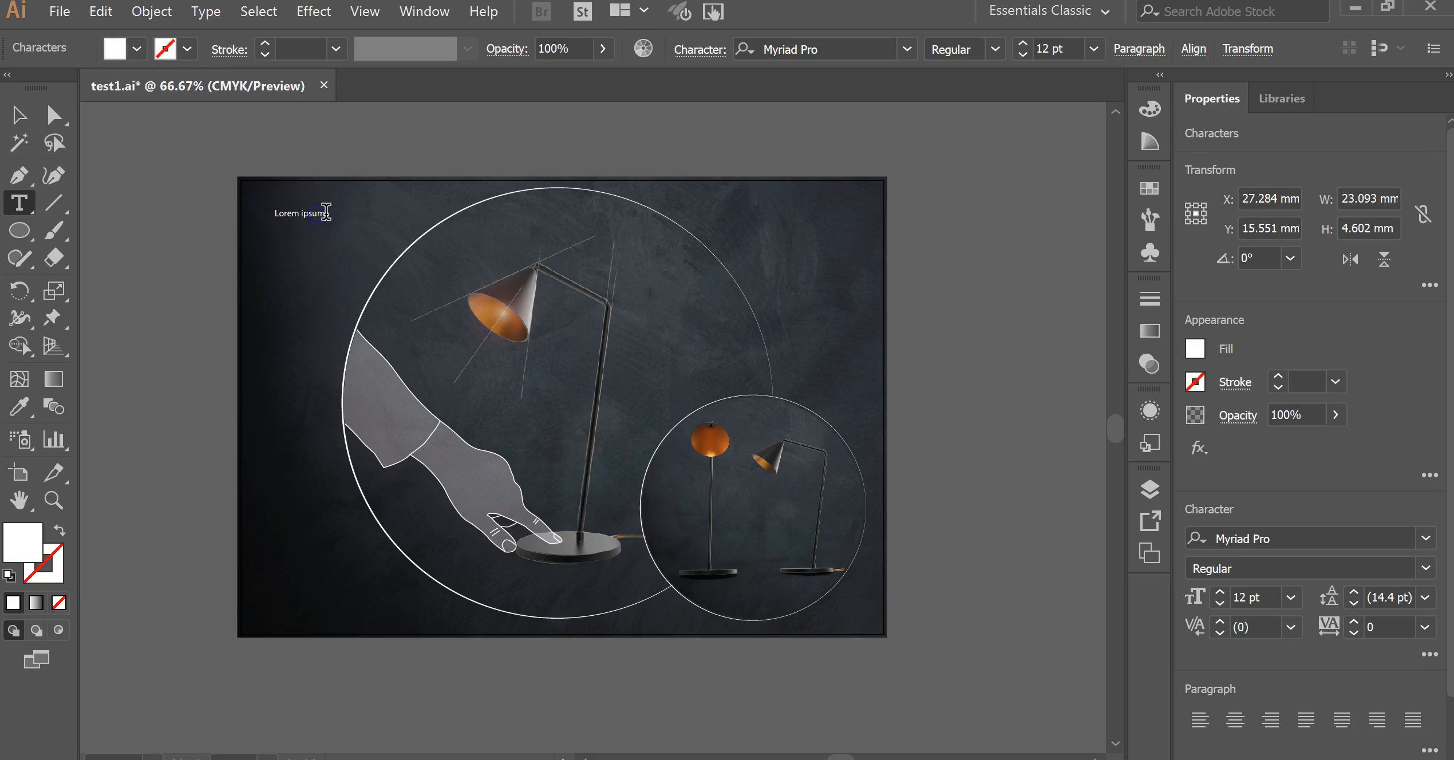
left_click(328, 215)
left_click_drag(330, 215, 227, 217)
type("Title")
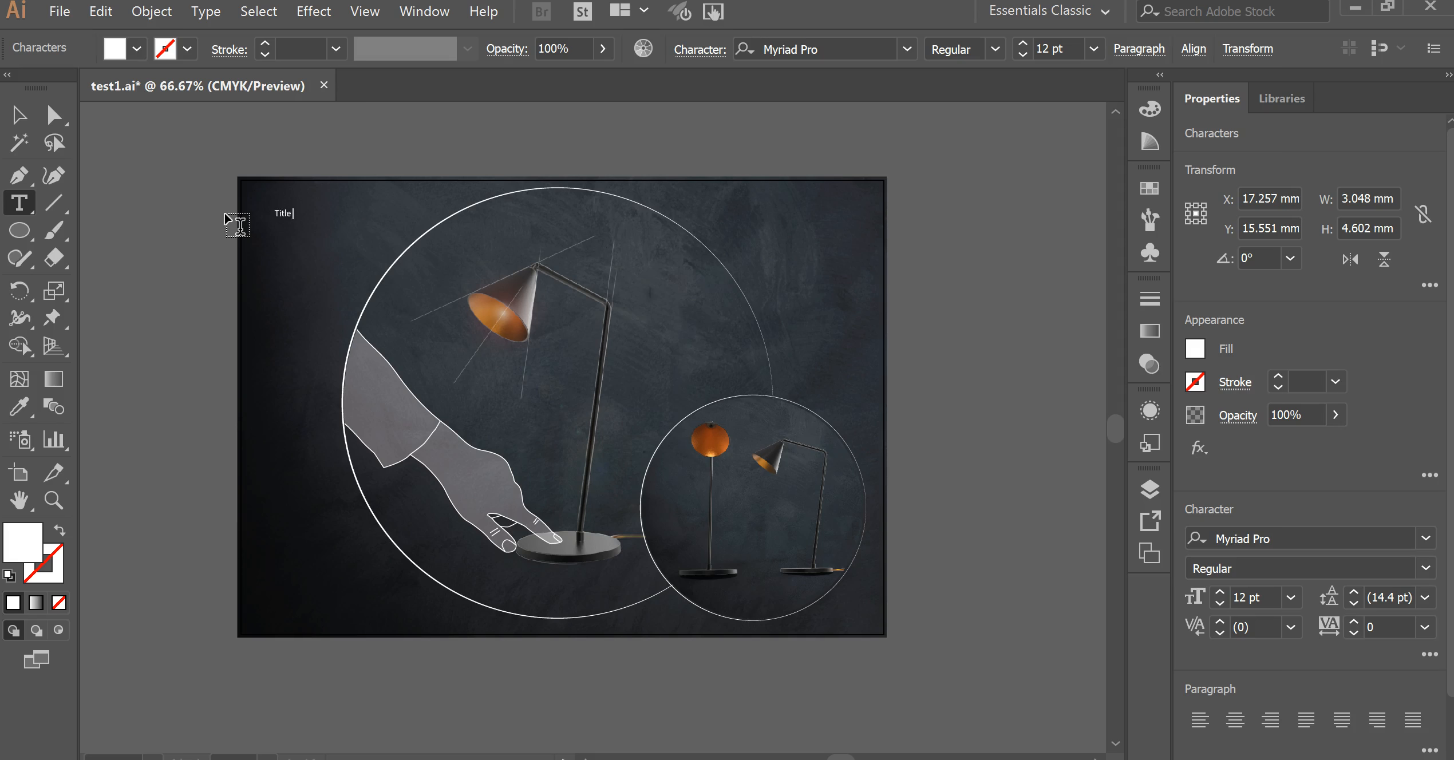
Step: Enlarge the "Title" text to heading size, place it in the board's upper-left corner and deselect it
key("Escape")
left_click(159, 201)
left_click_drag(294, 223, 438, 325)
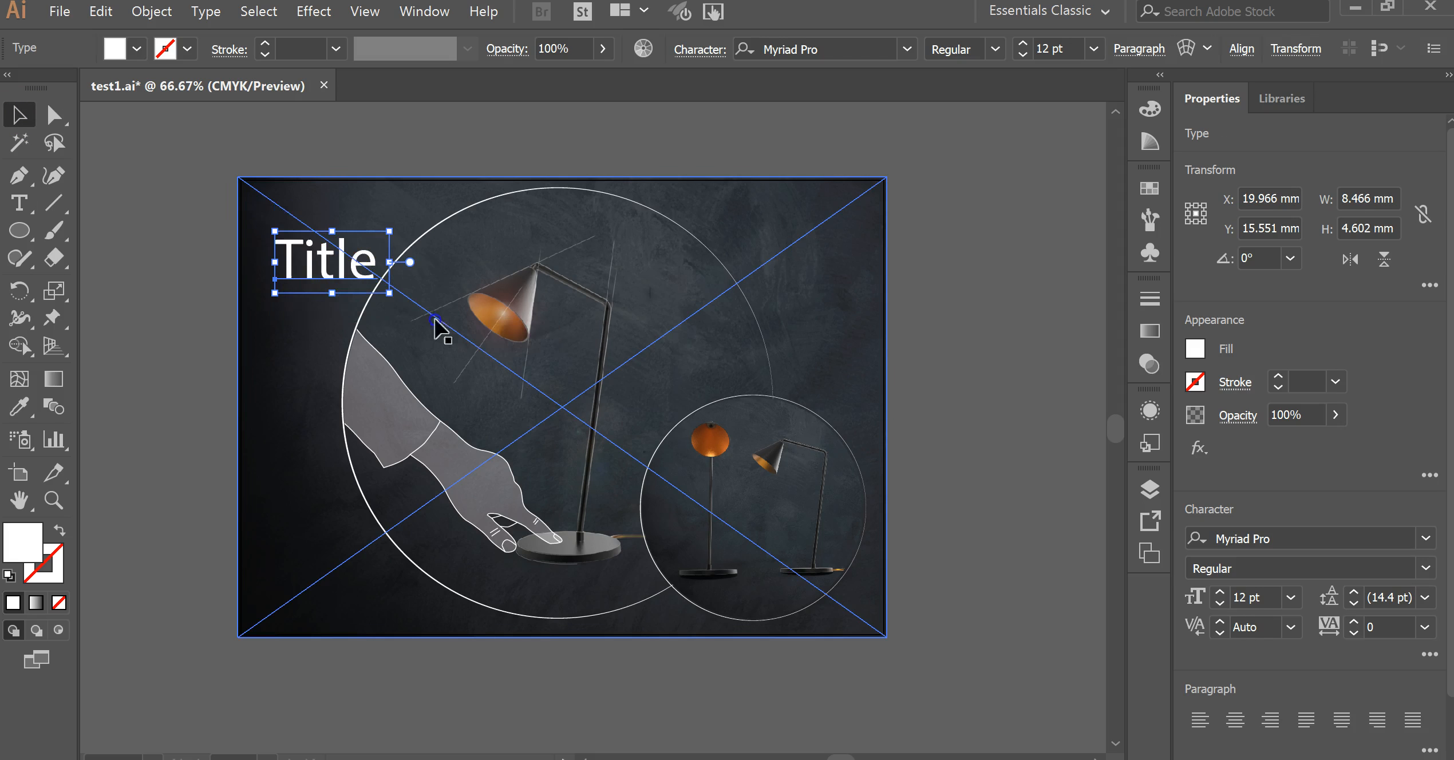
left_click_drag(349, 272, 338, 232)
left_click(136, 208)
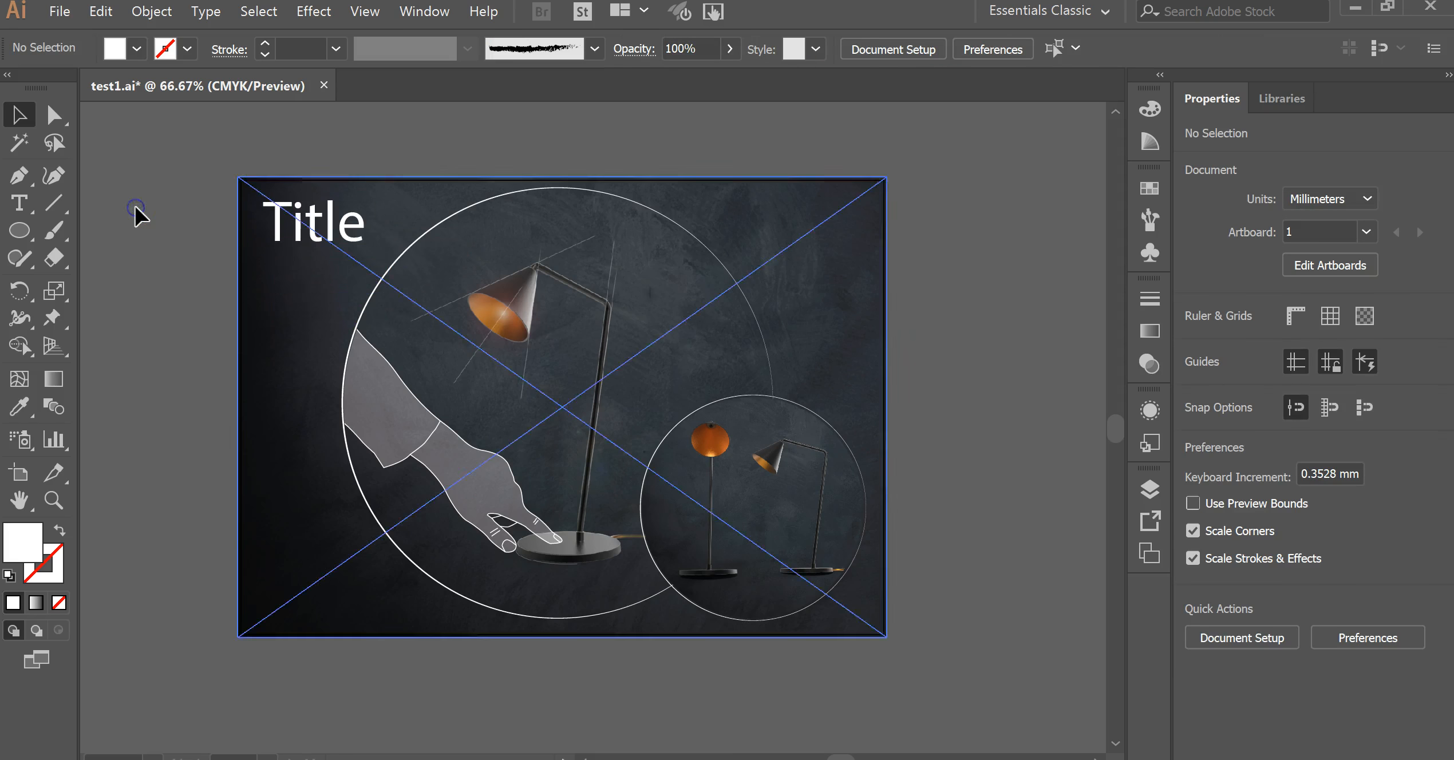